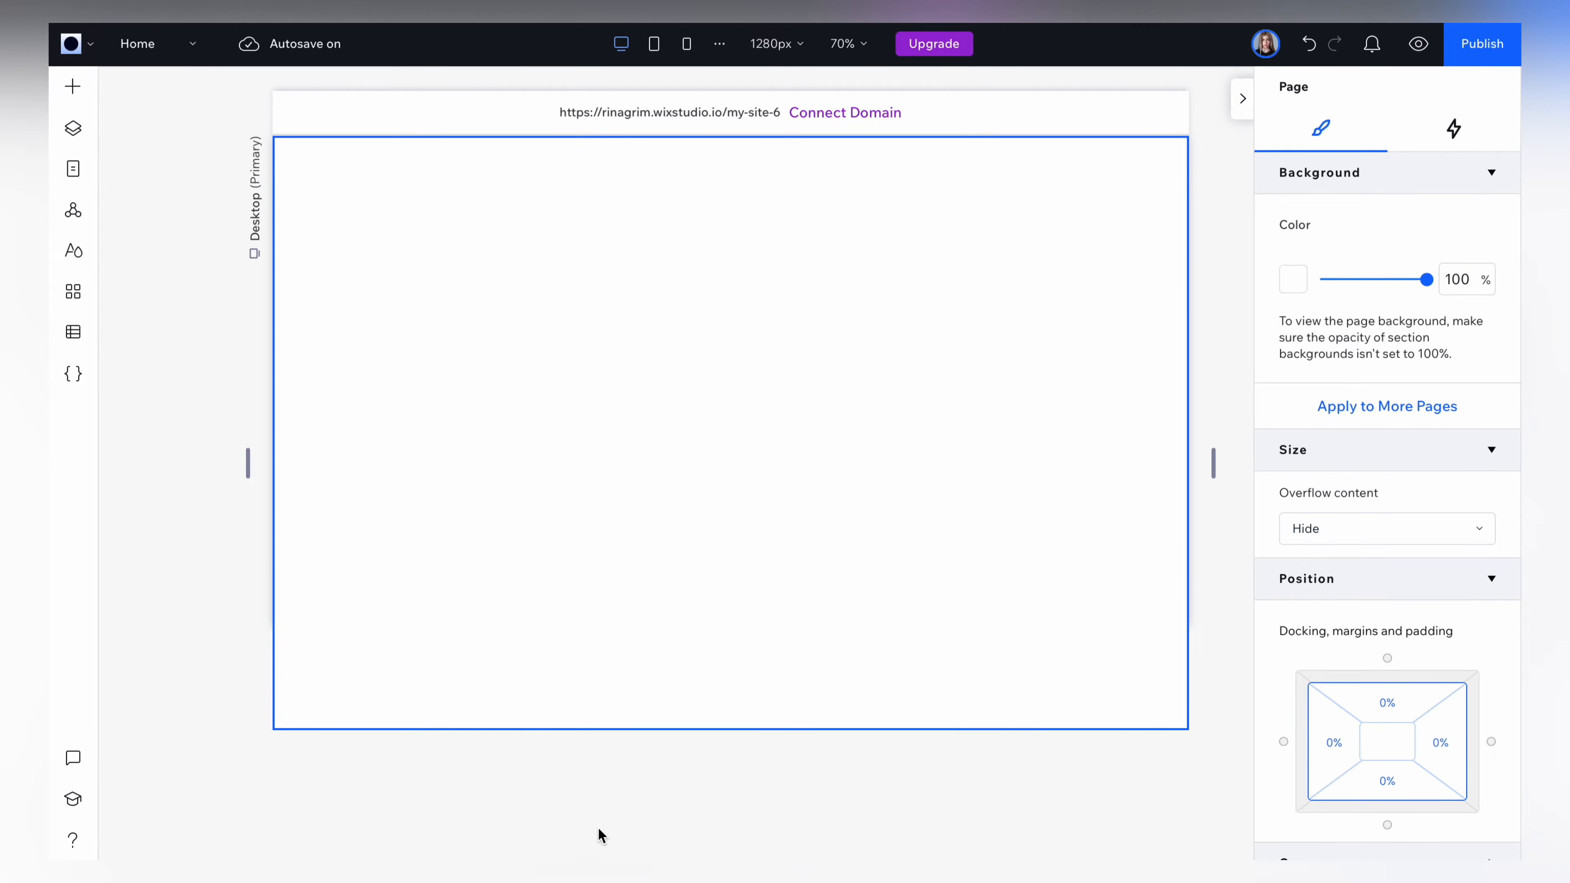
Add an image element to the section's upper right area, size it 130 by 130 px and lock its proportions.
left_click(72, 86)
left_click_drag(326, 203, 1101, 305)
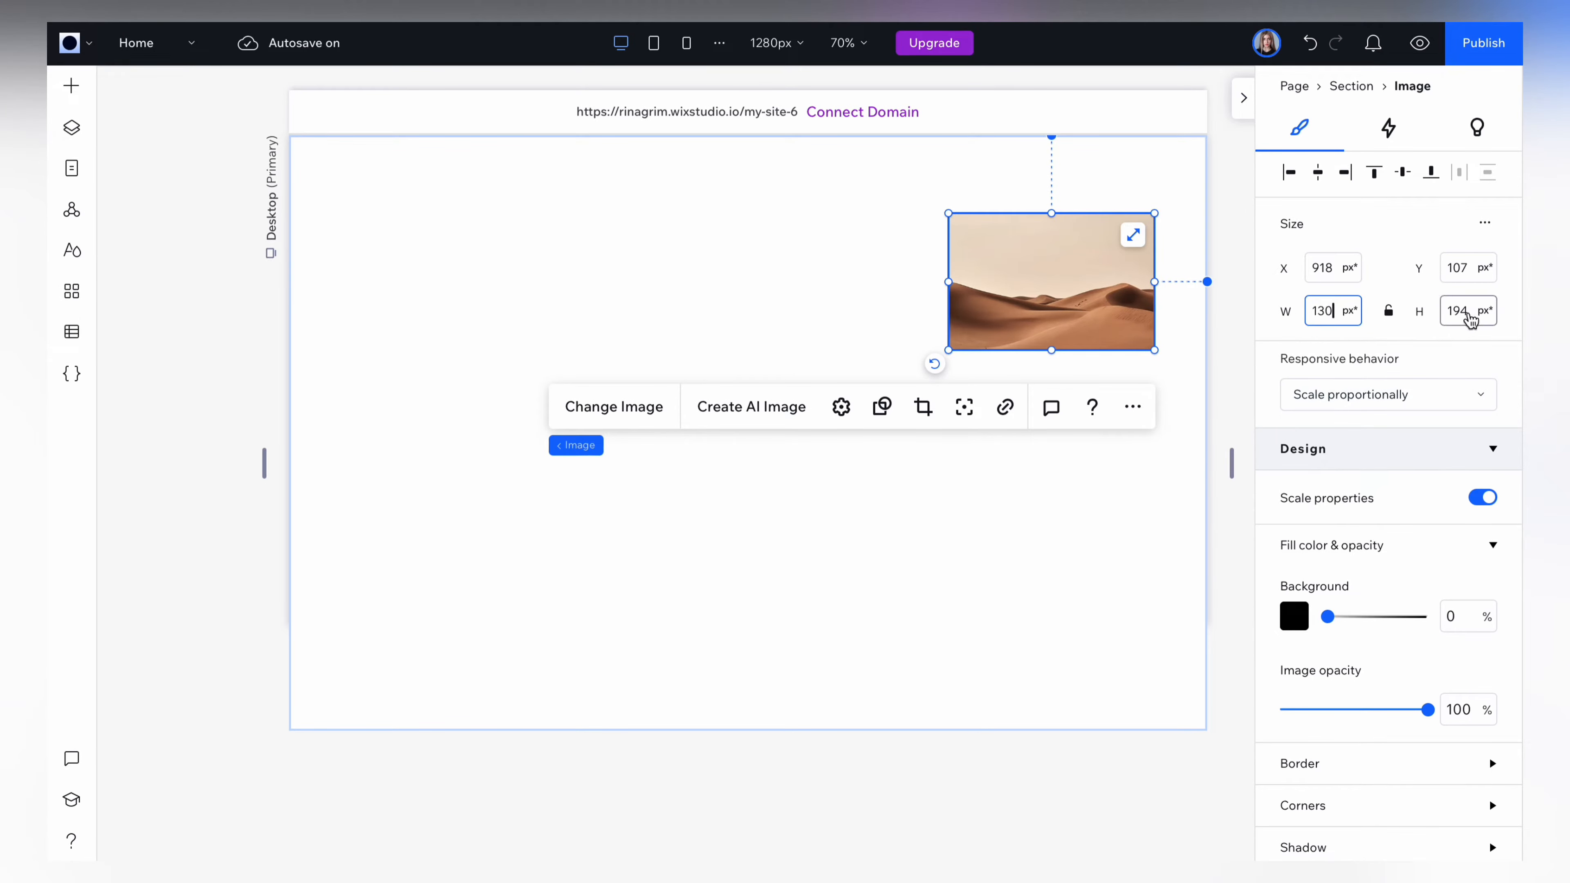
left_click(1469, 313)
type("130")
key("Return")
left_click(1387, 312)
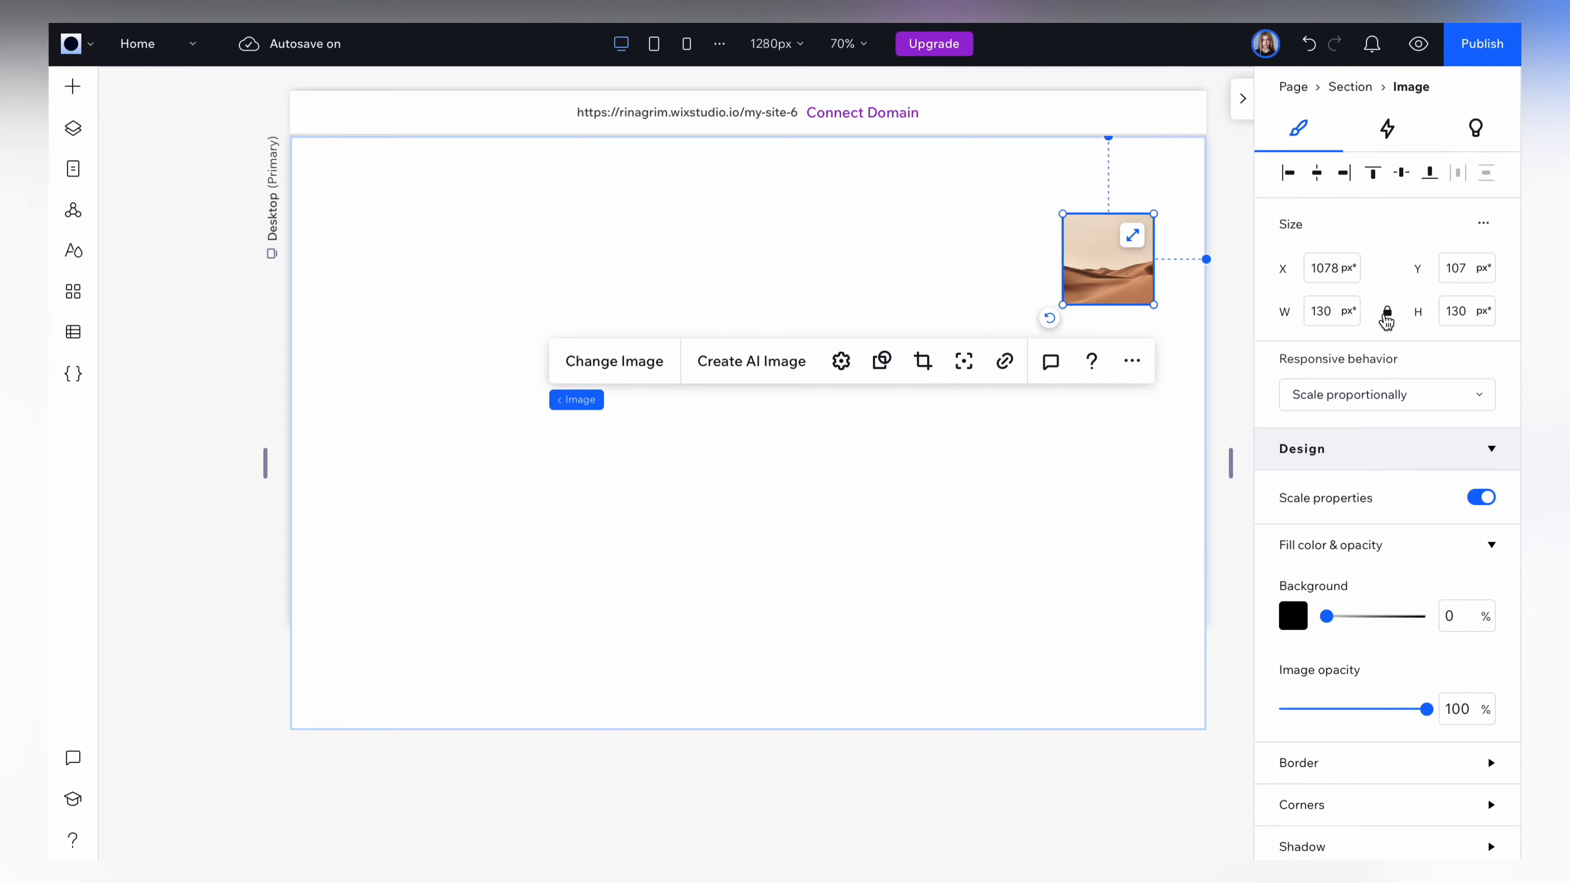
Round all four corners of the image with a 500 px radius.
scroll(1385, 321, "down", 6)
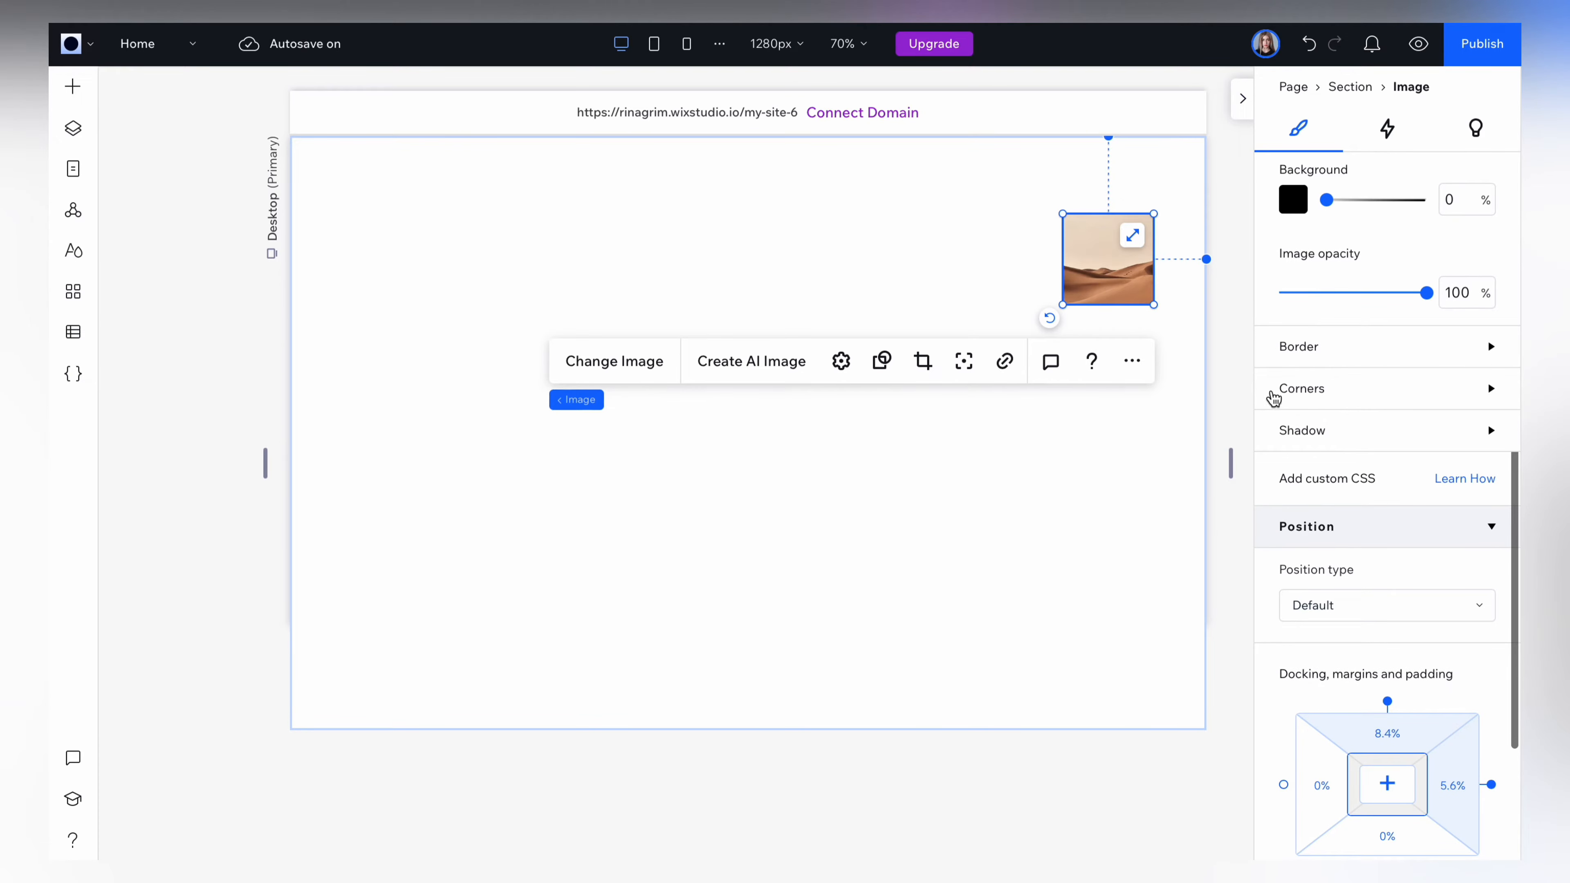
left_click(1296, 389)
left_click(1293, 456)
type("5")
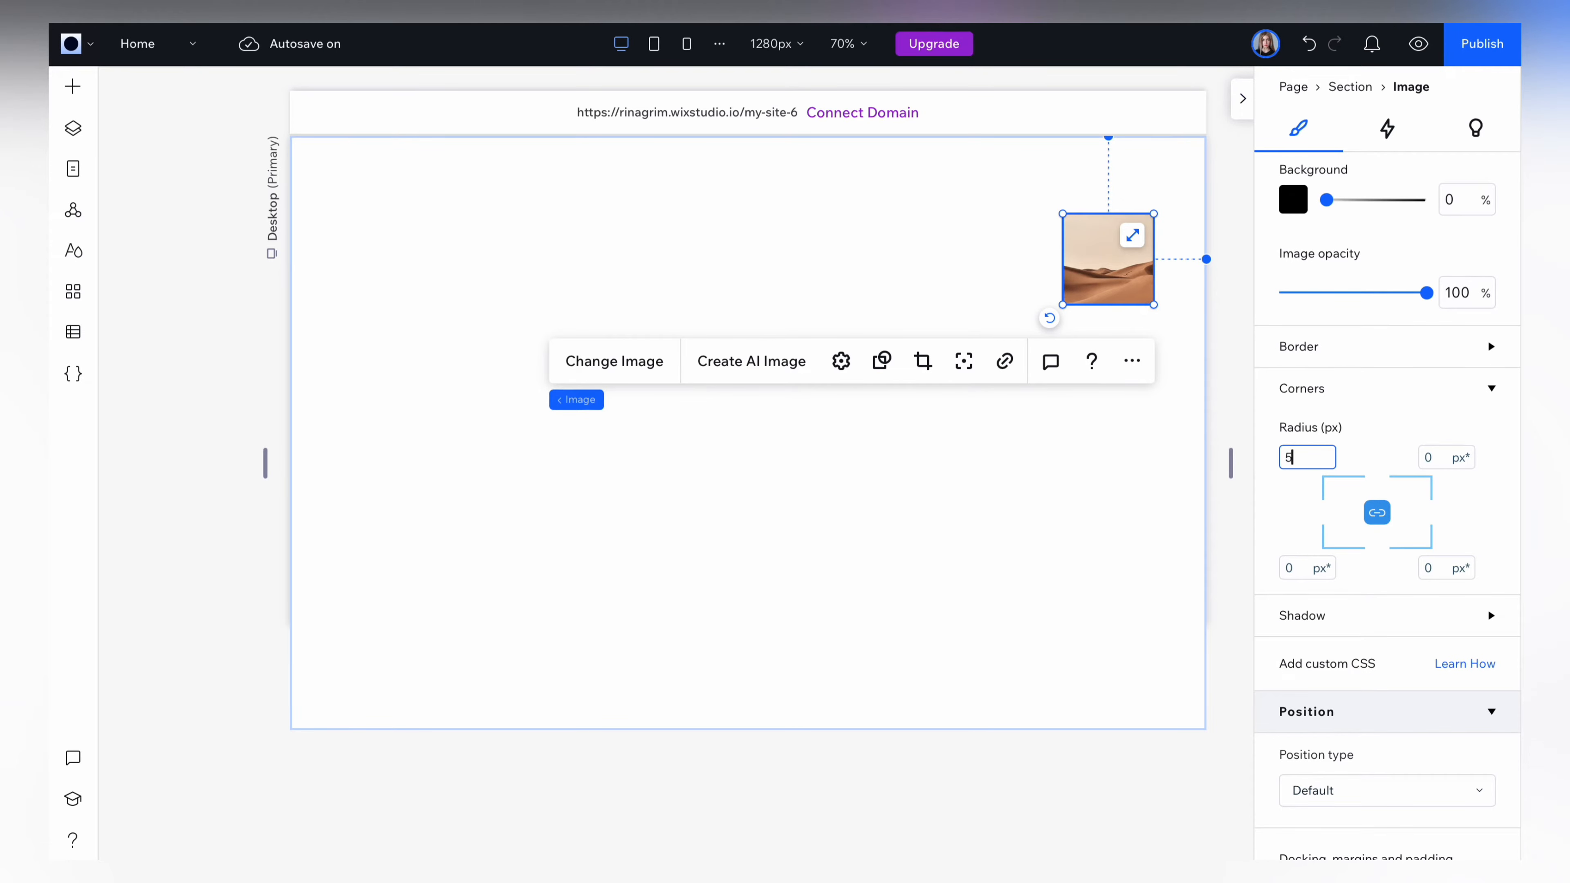
type("00")
key("Return")
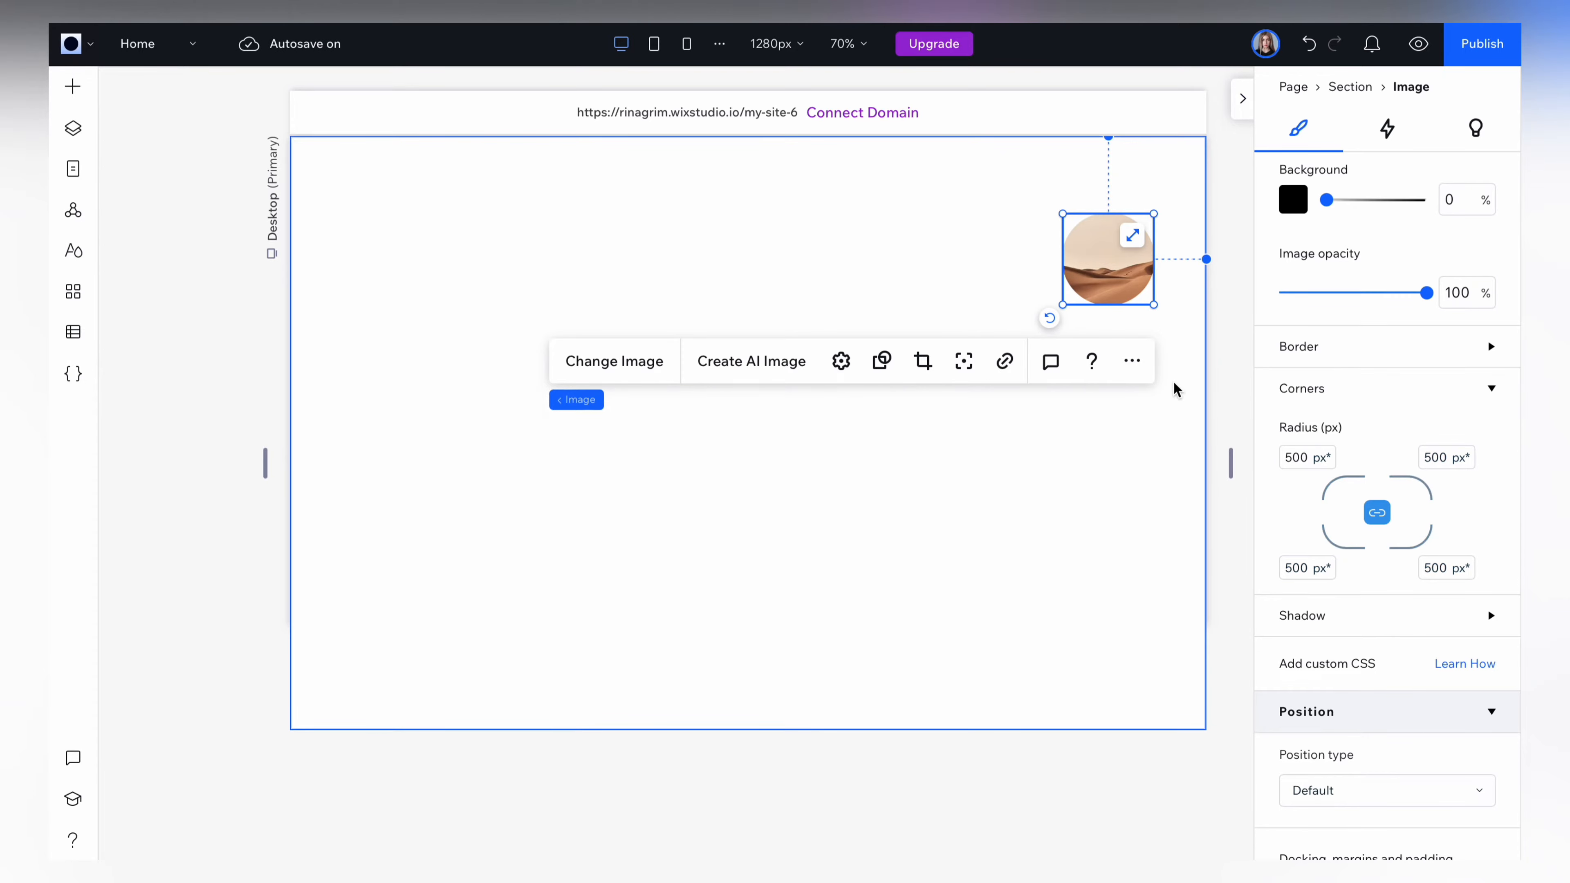
Replace the round placeholder image with white profile.jpg from the site files.
left_click(618, 370)
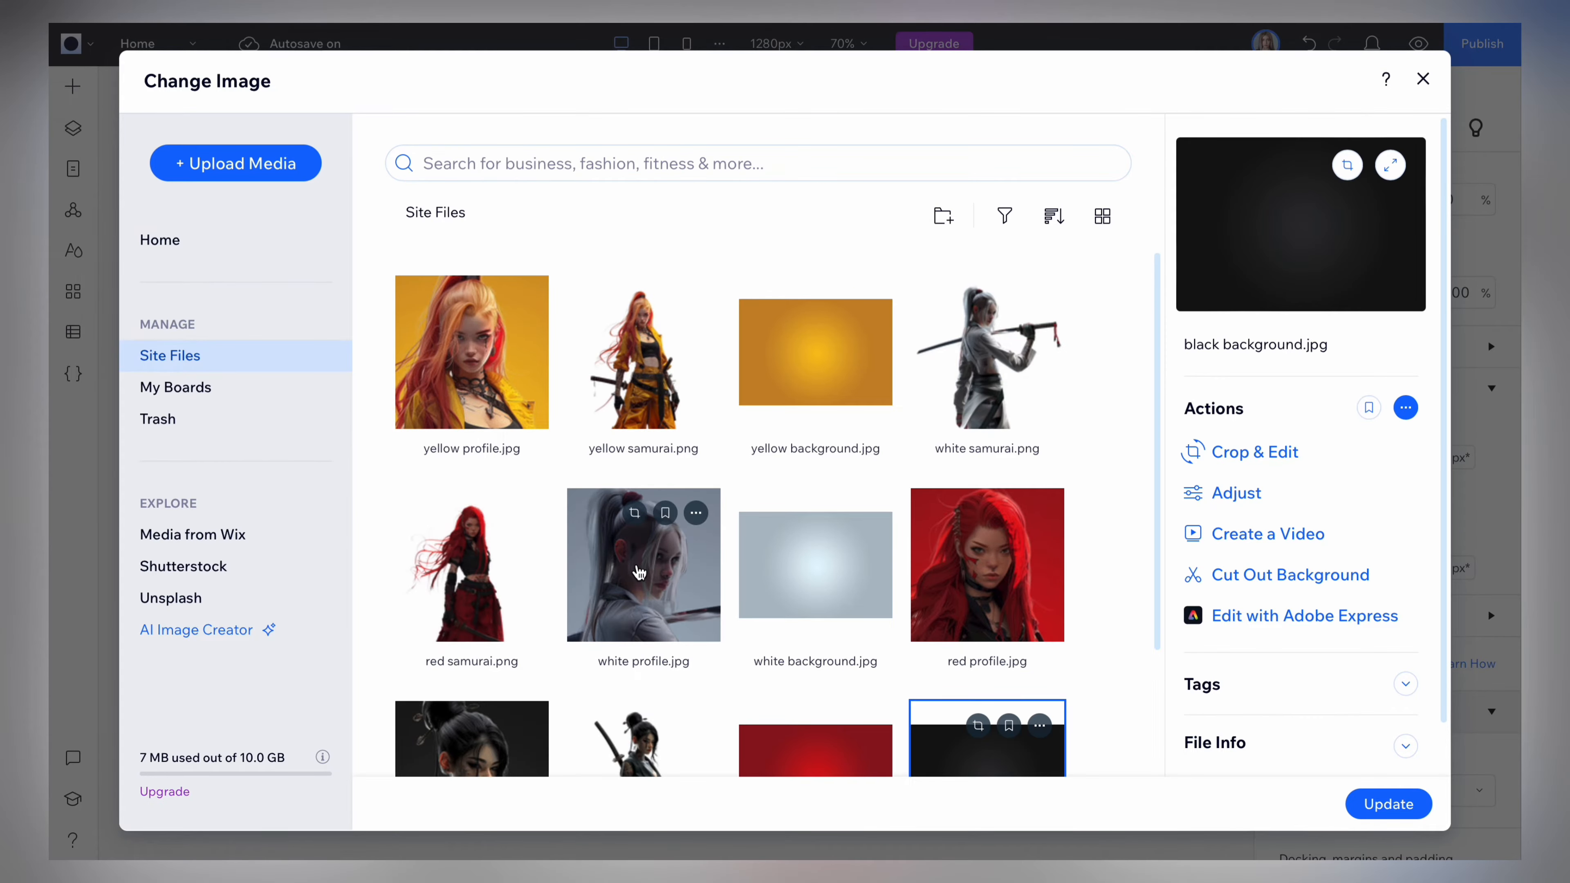
left_click(638, 571)
left_click(1378, 802)
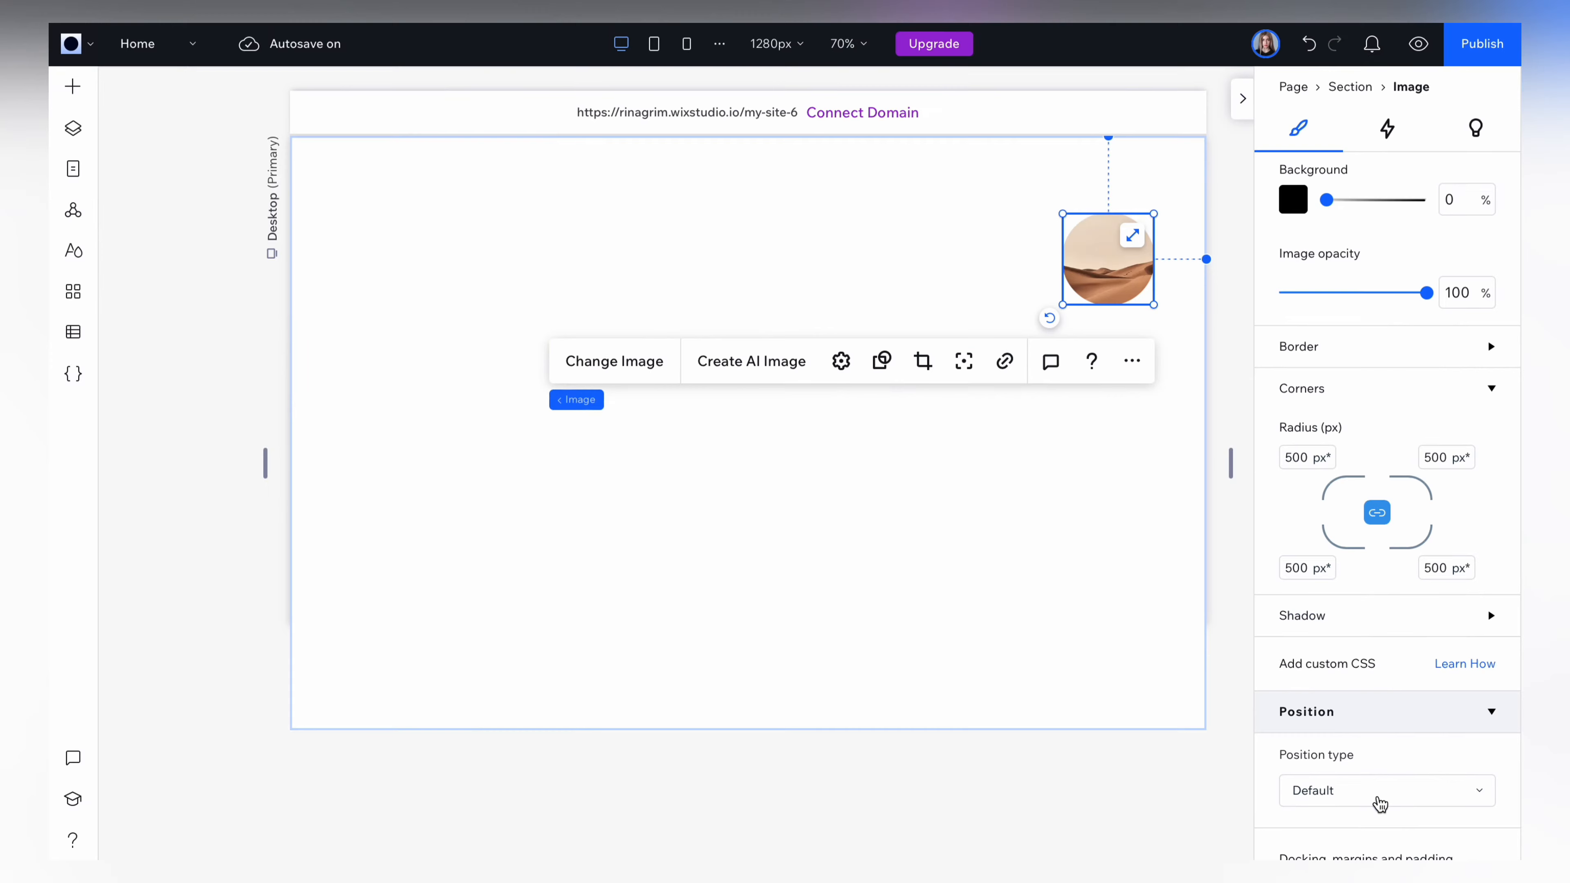
Duplicate the round image, placing the copy directly below the original, and combine both into a stack.
key("ctrl+d")
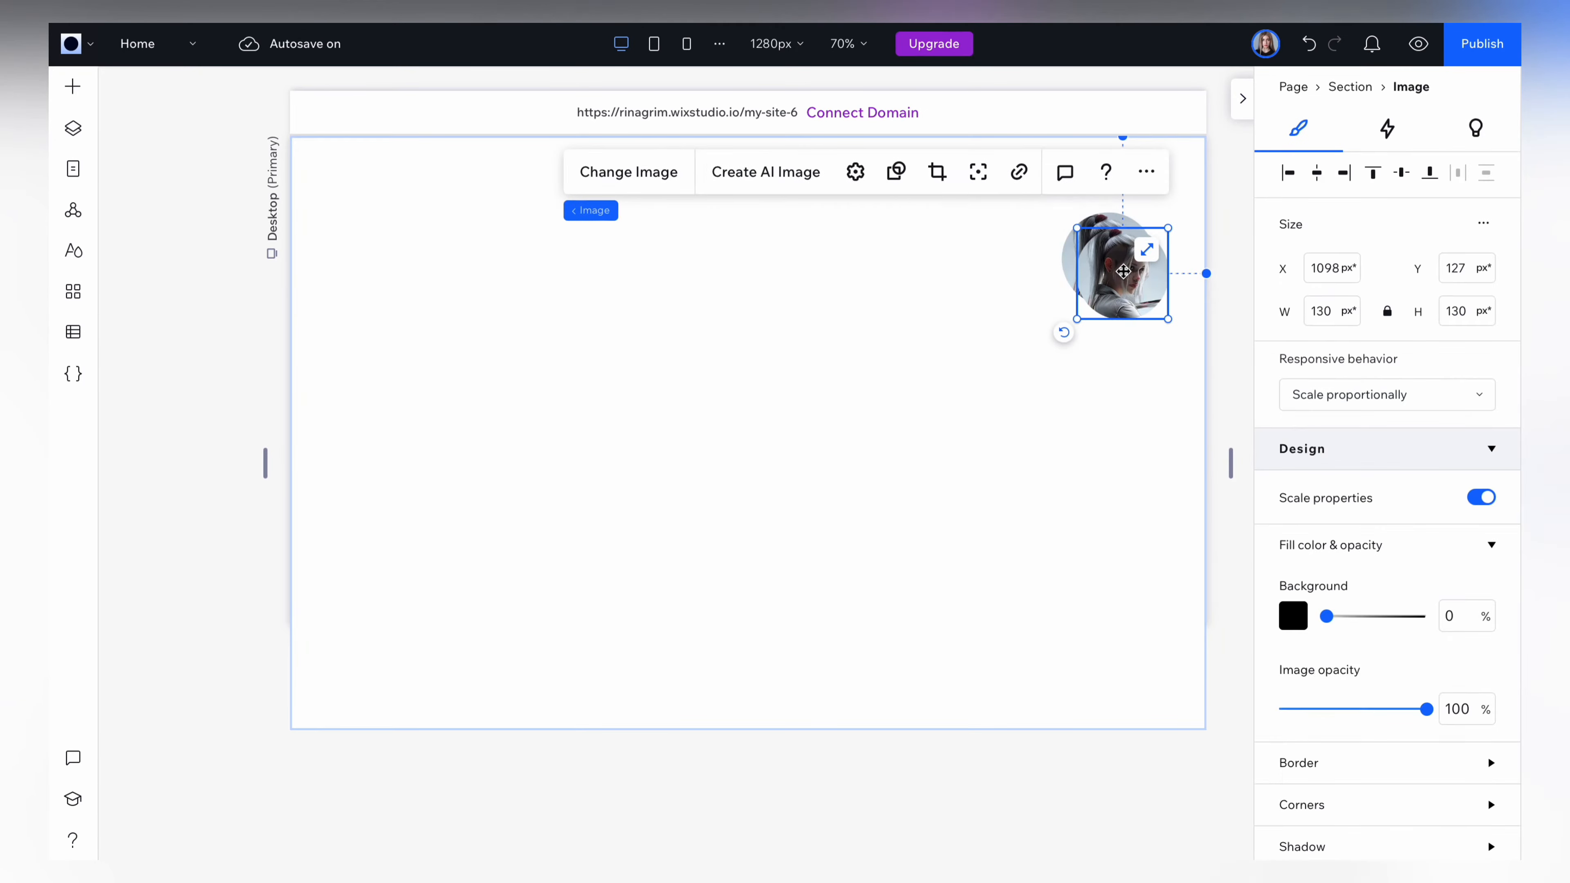
left_click_drag(1123, 270, 1109, 359)
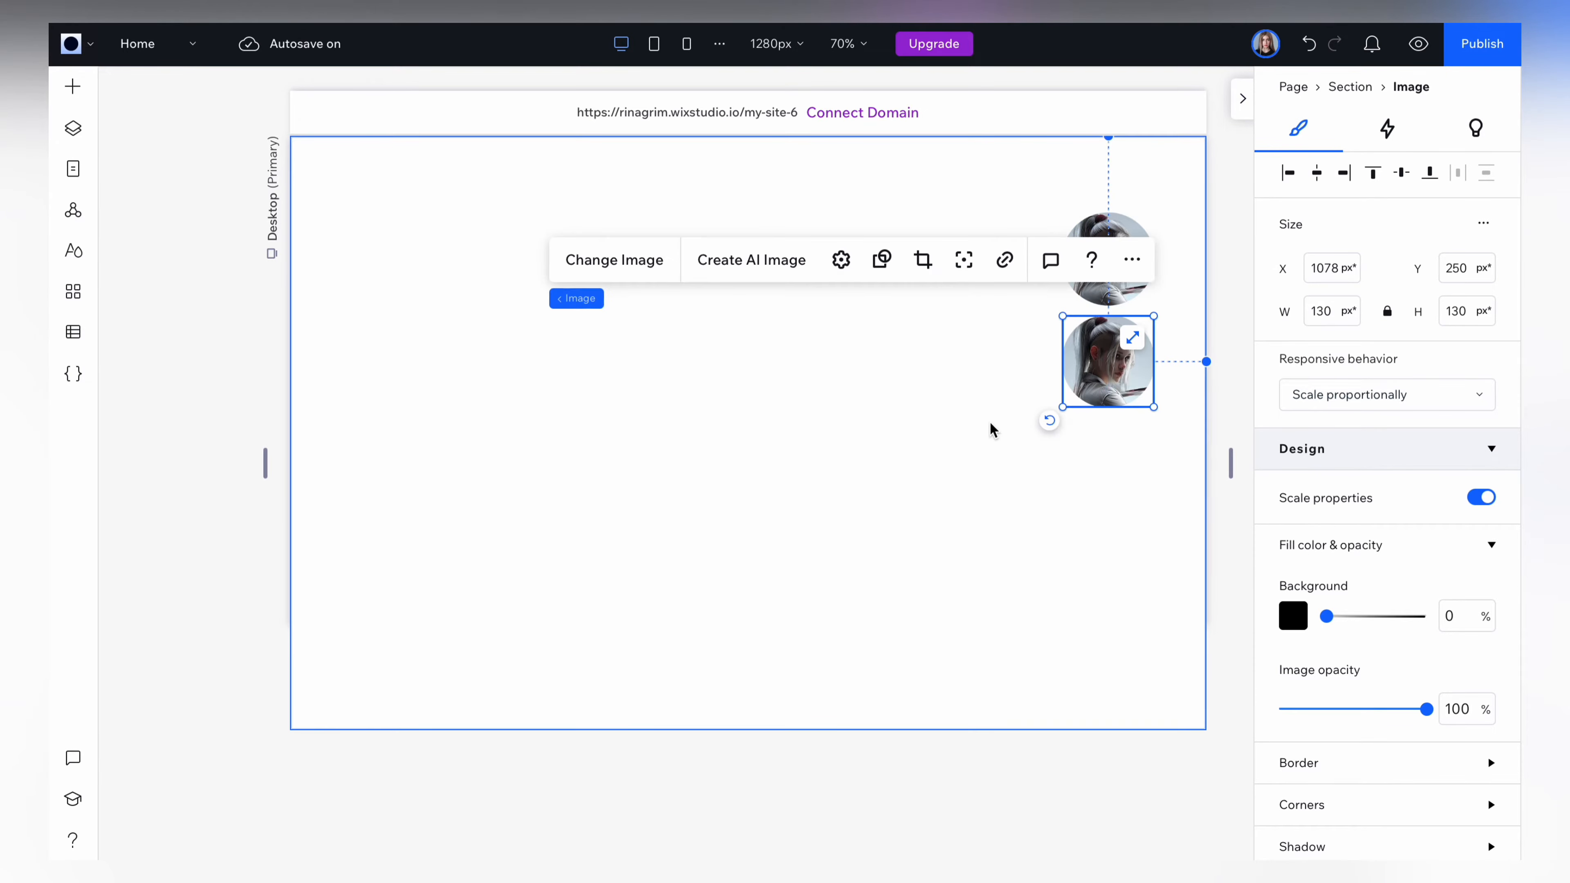
left_click(960, 203)
left_click_drag(960, 204, 1168, 438)
left_click(1108, 471)
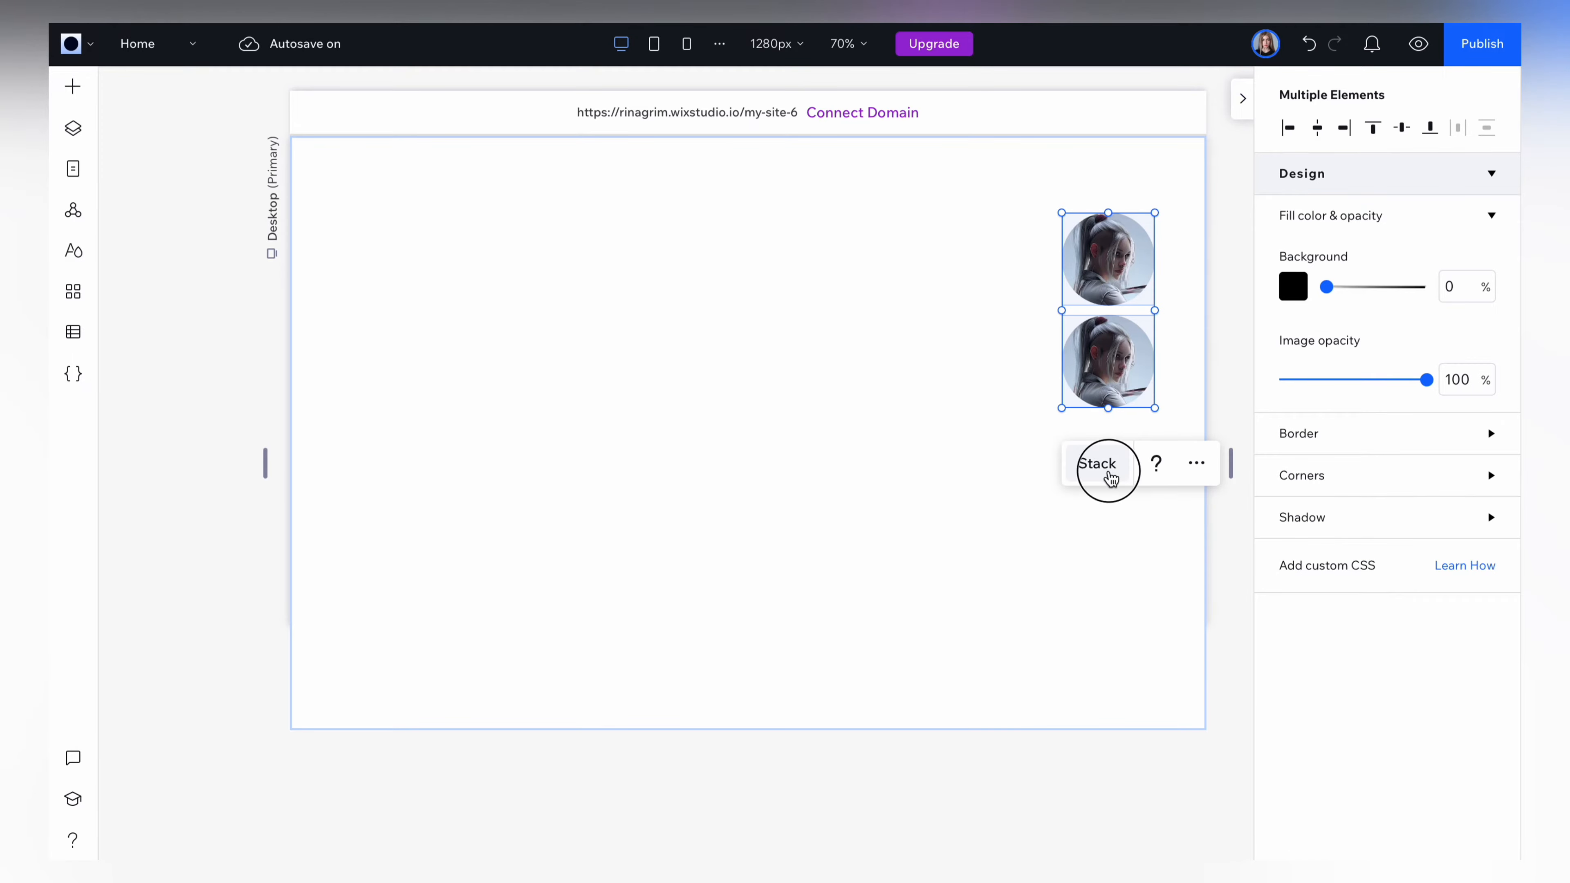
Duplicate the lower image twice inside the stack to make four images and select the whole stack.
left_click(1103, 375)
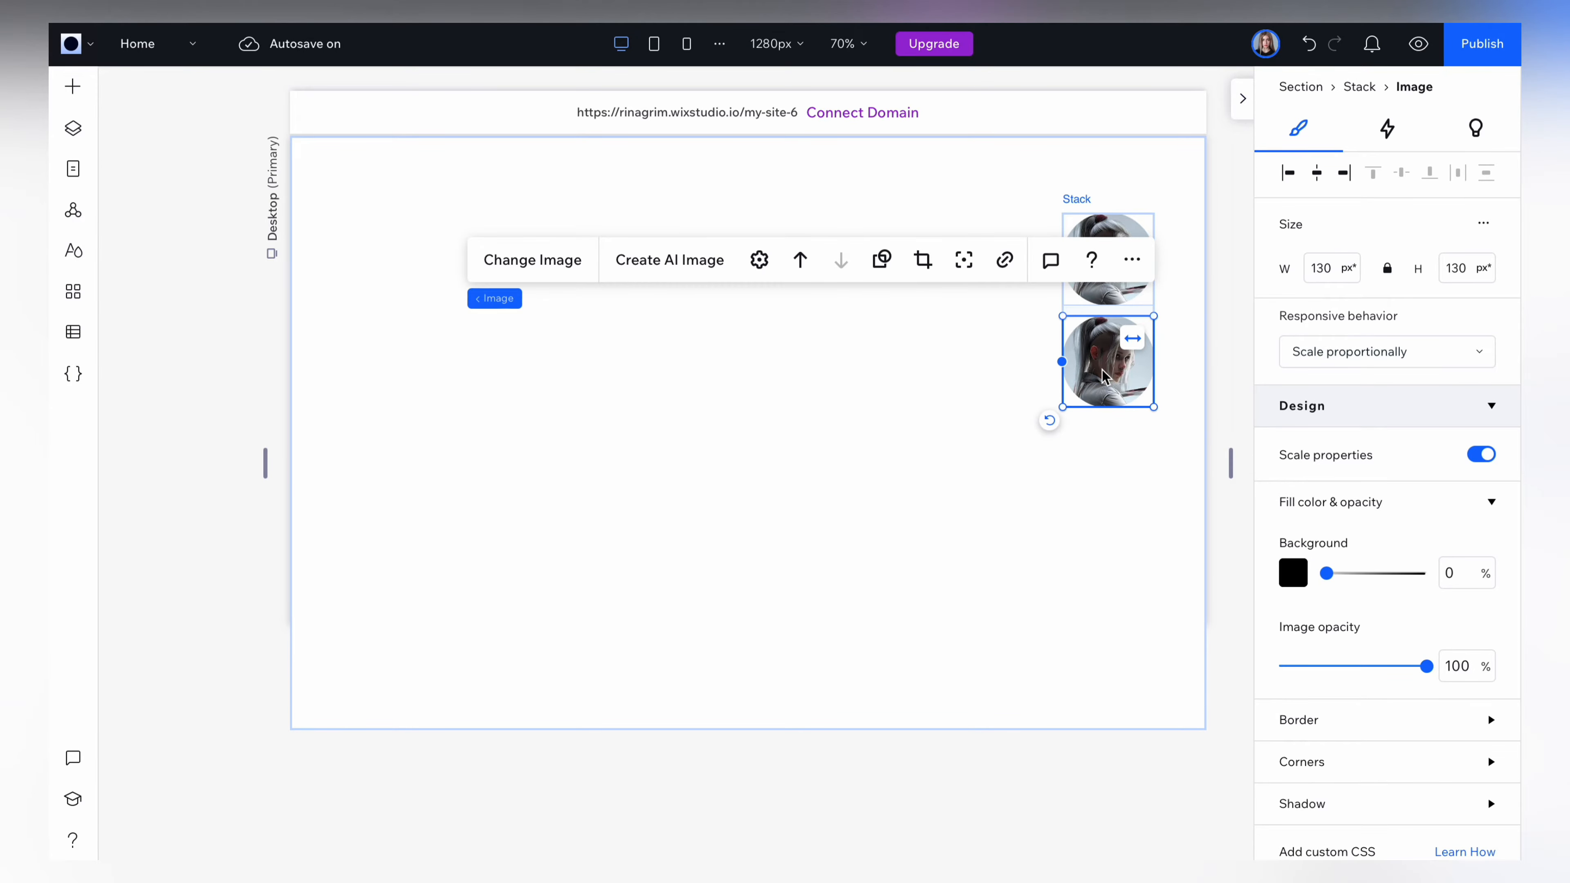
key("ctrl+d")
key("ctrl+d")
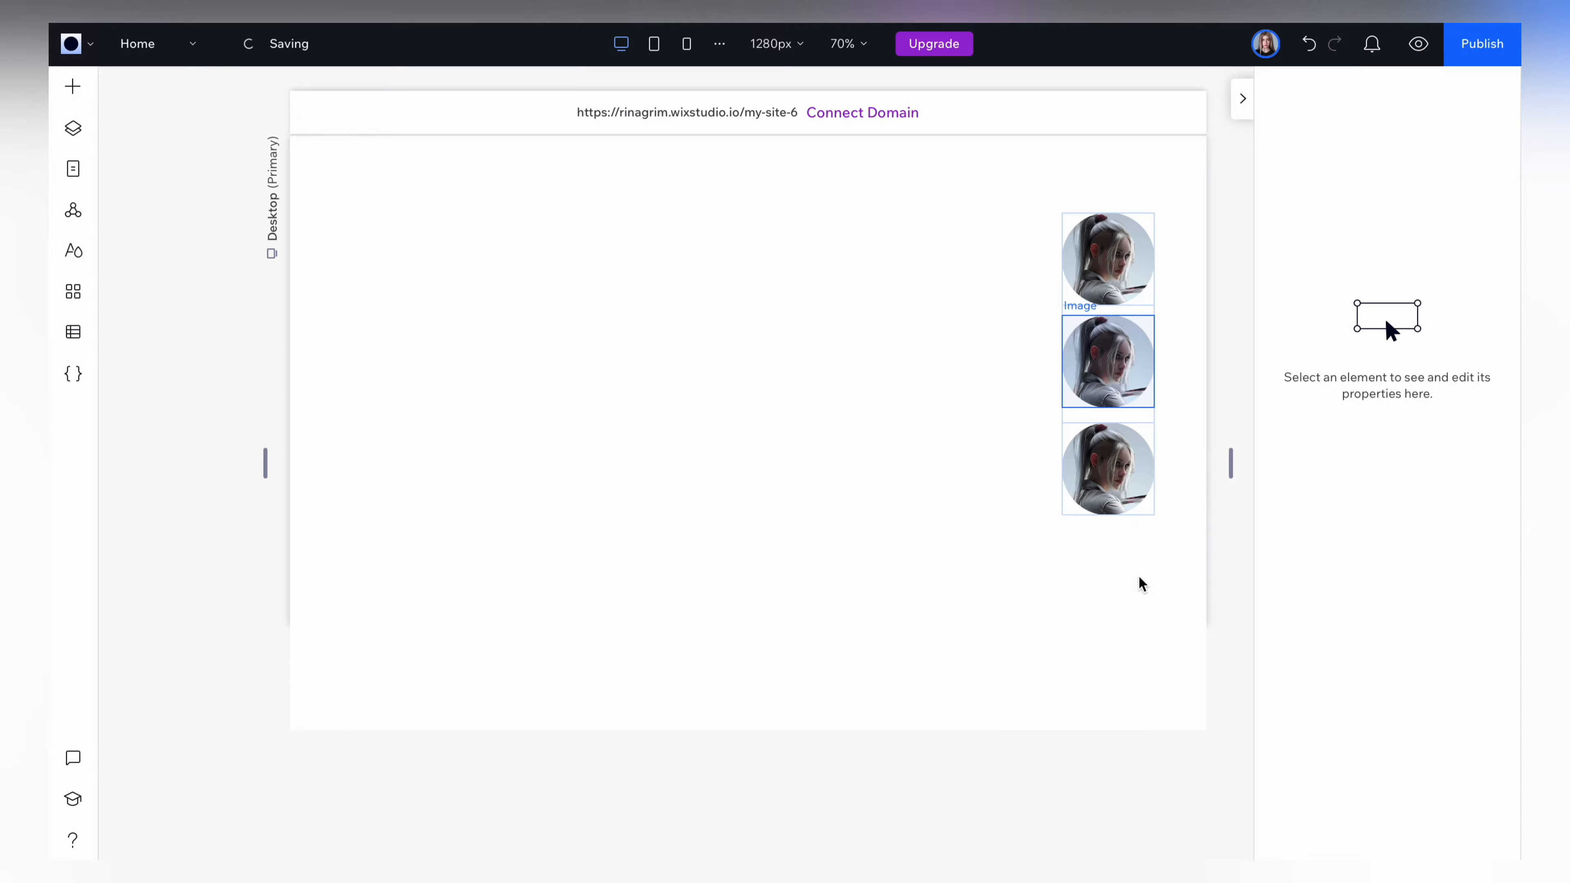
left_click(1177, 420)
left_click(1131, 452)
scroll(1397, 619, "down", 8)
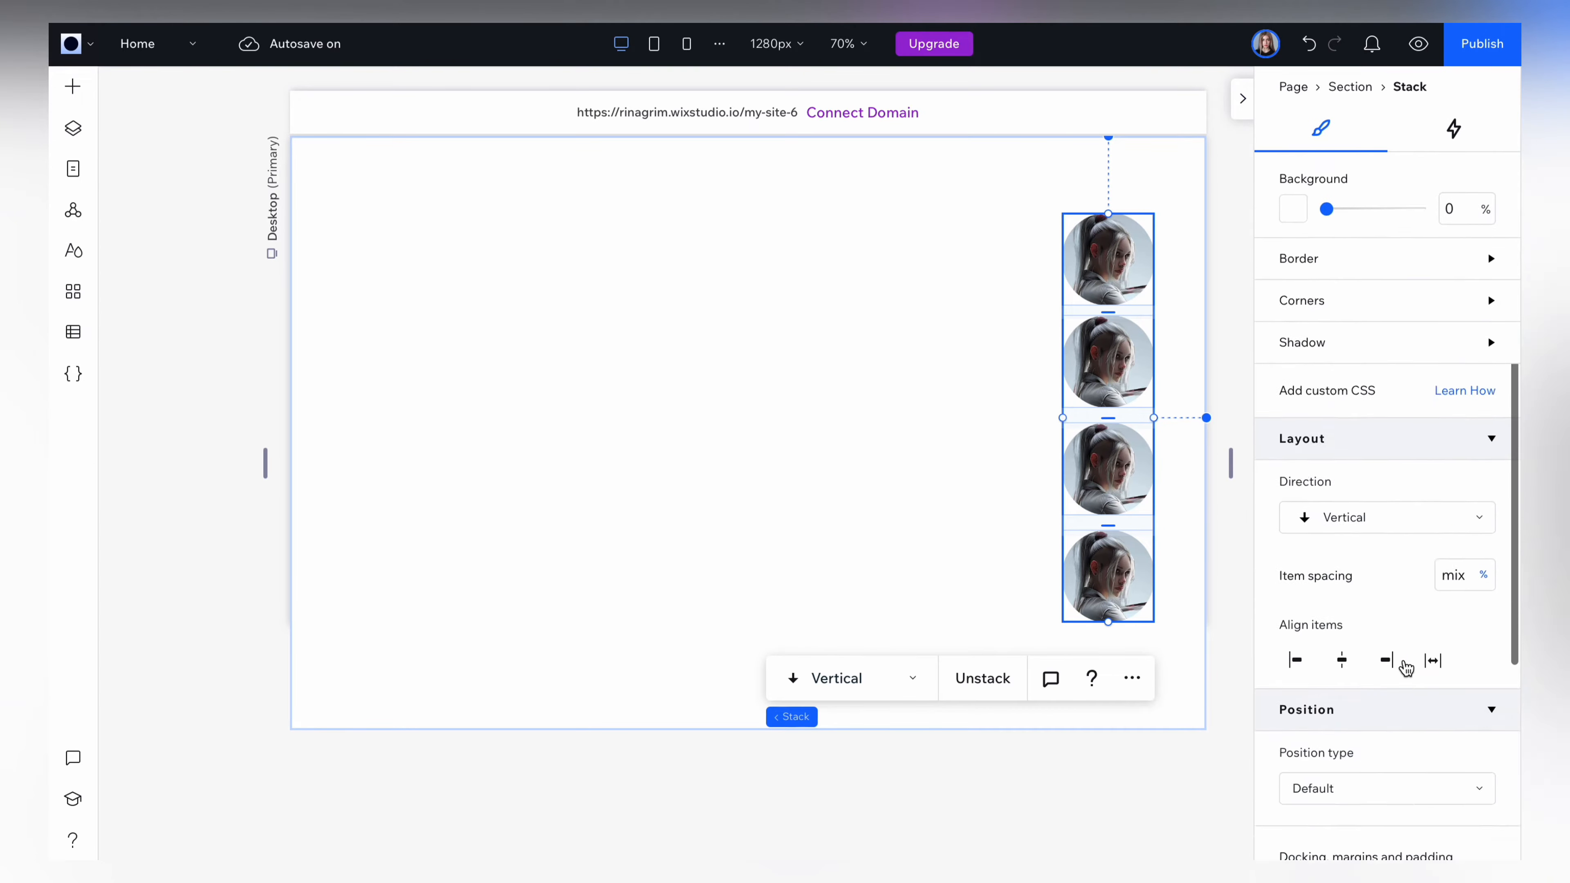
Try the Horizontal direction for the image stack and return it to Vertical.
left_click(1377, 281)
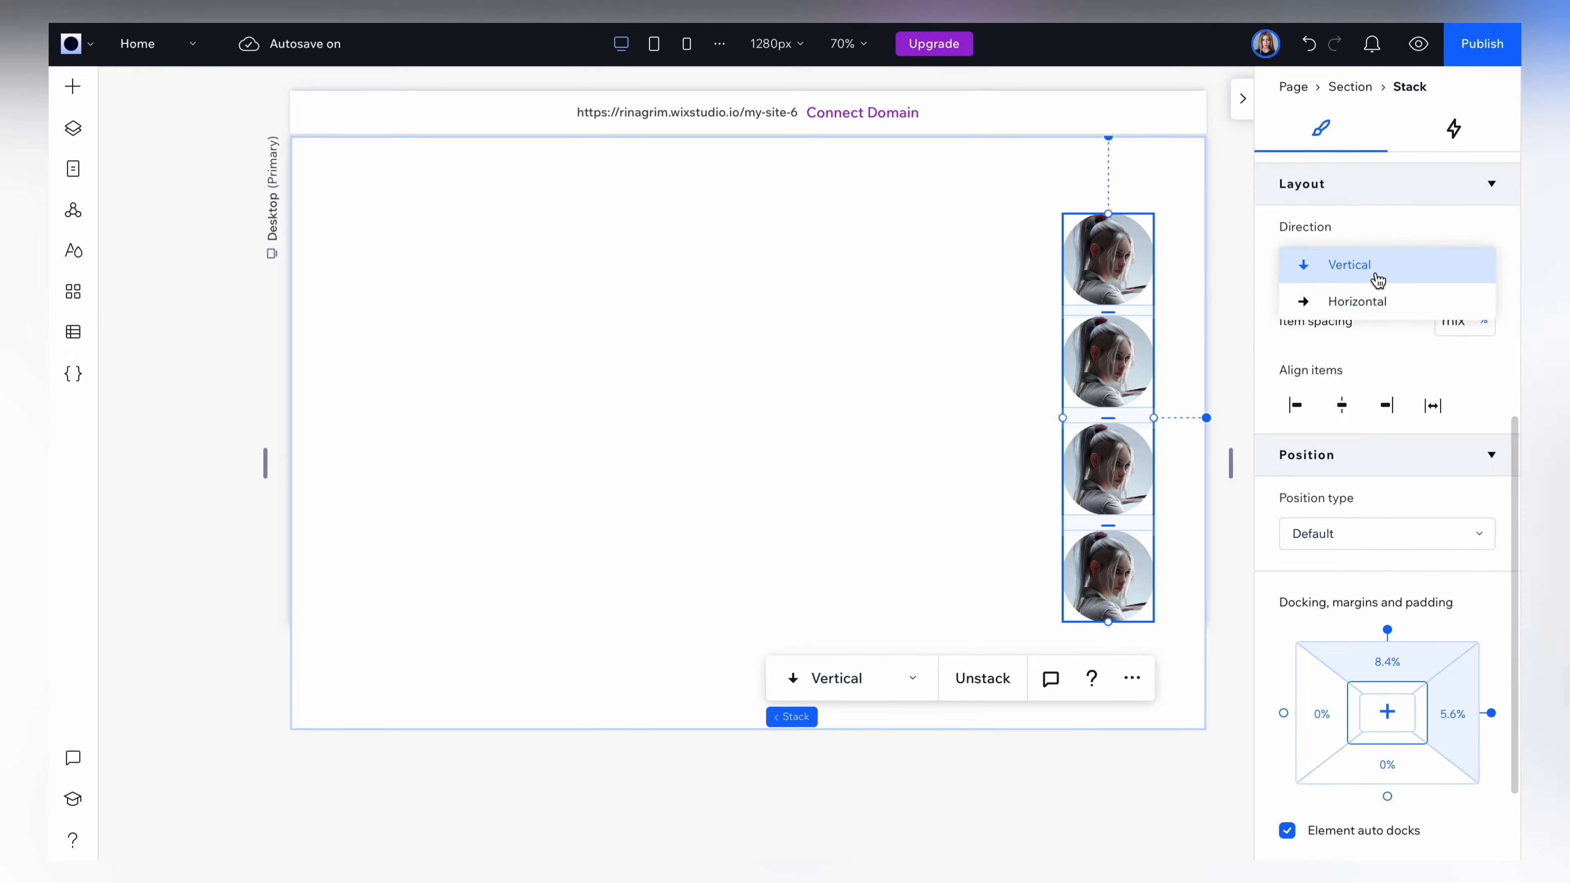
left_click(1374, 301)
left_click(1305, 254)
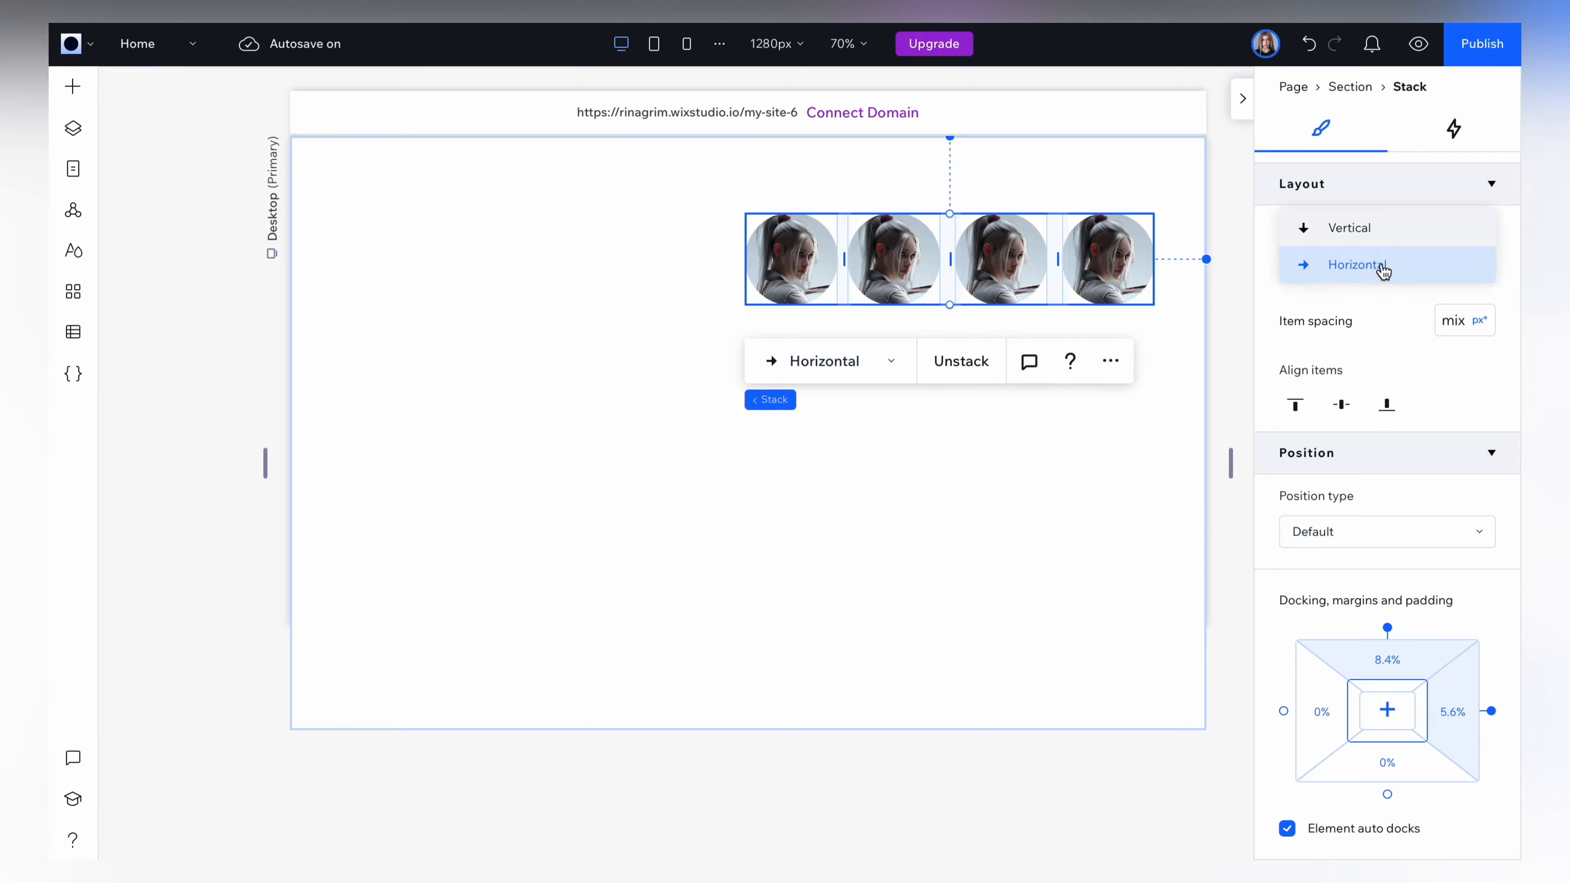
left_click(1365, 239)
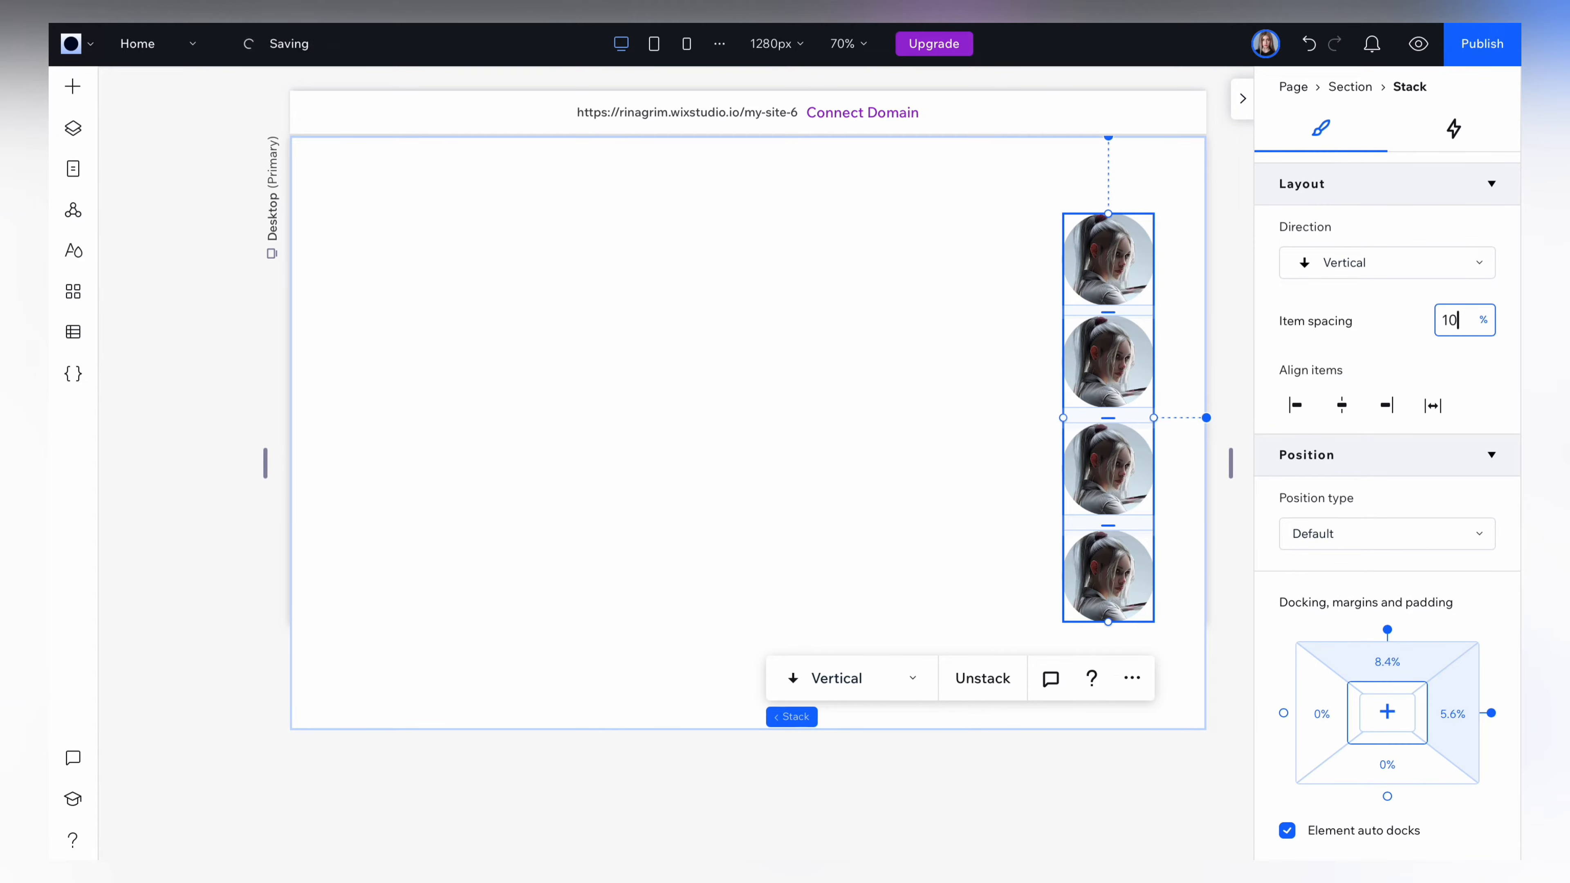
Set the stack's item spacing to 10% and center the stack vertically in the section.
type("10")
scroll(1412, 300, "up", 10)
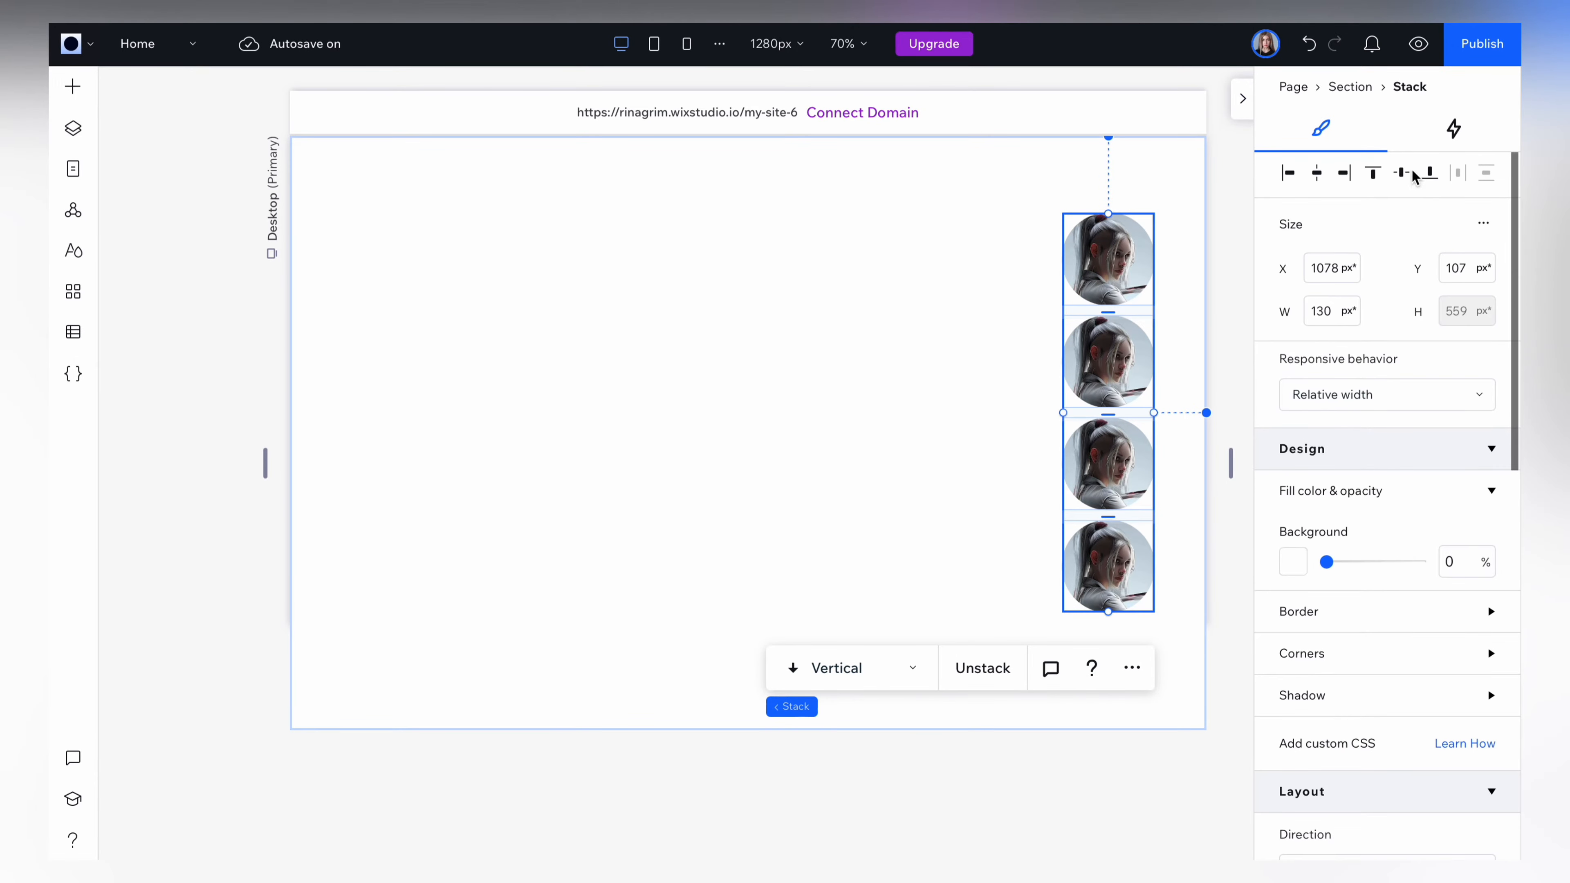
Replace the second image in the stack with the black-haired profile portrait from the site files.
left_click(1125, 399)
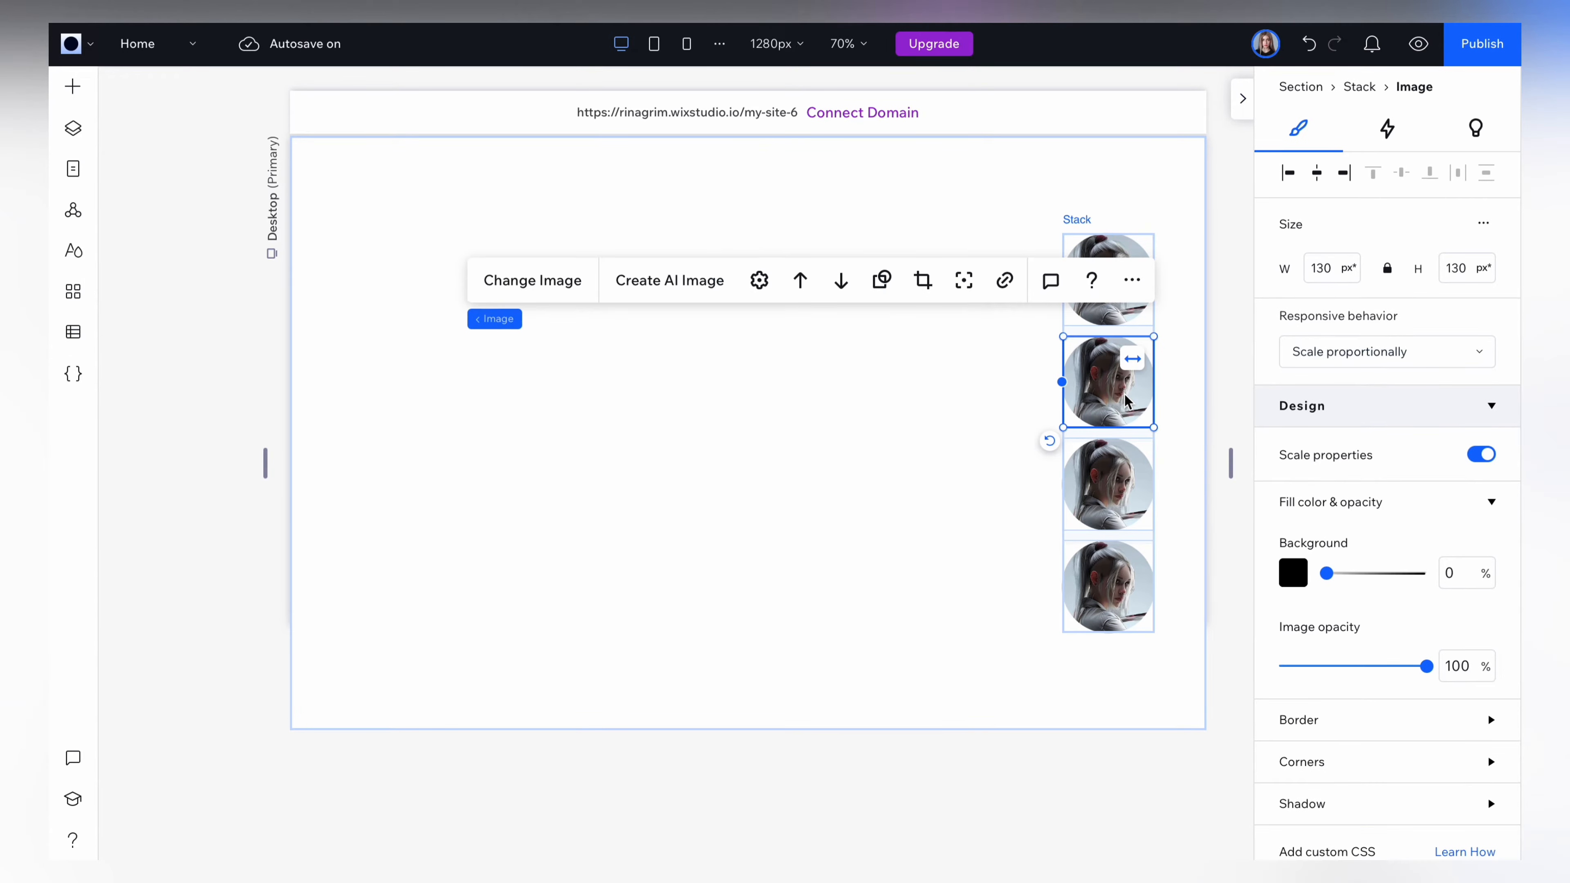
left_click(556, 288)
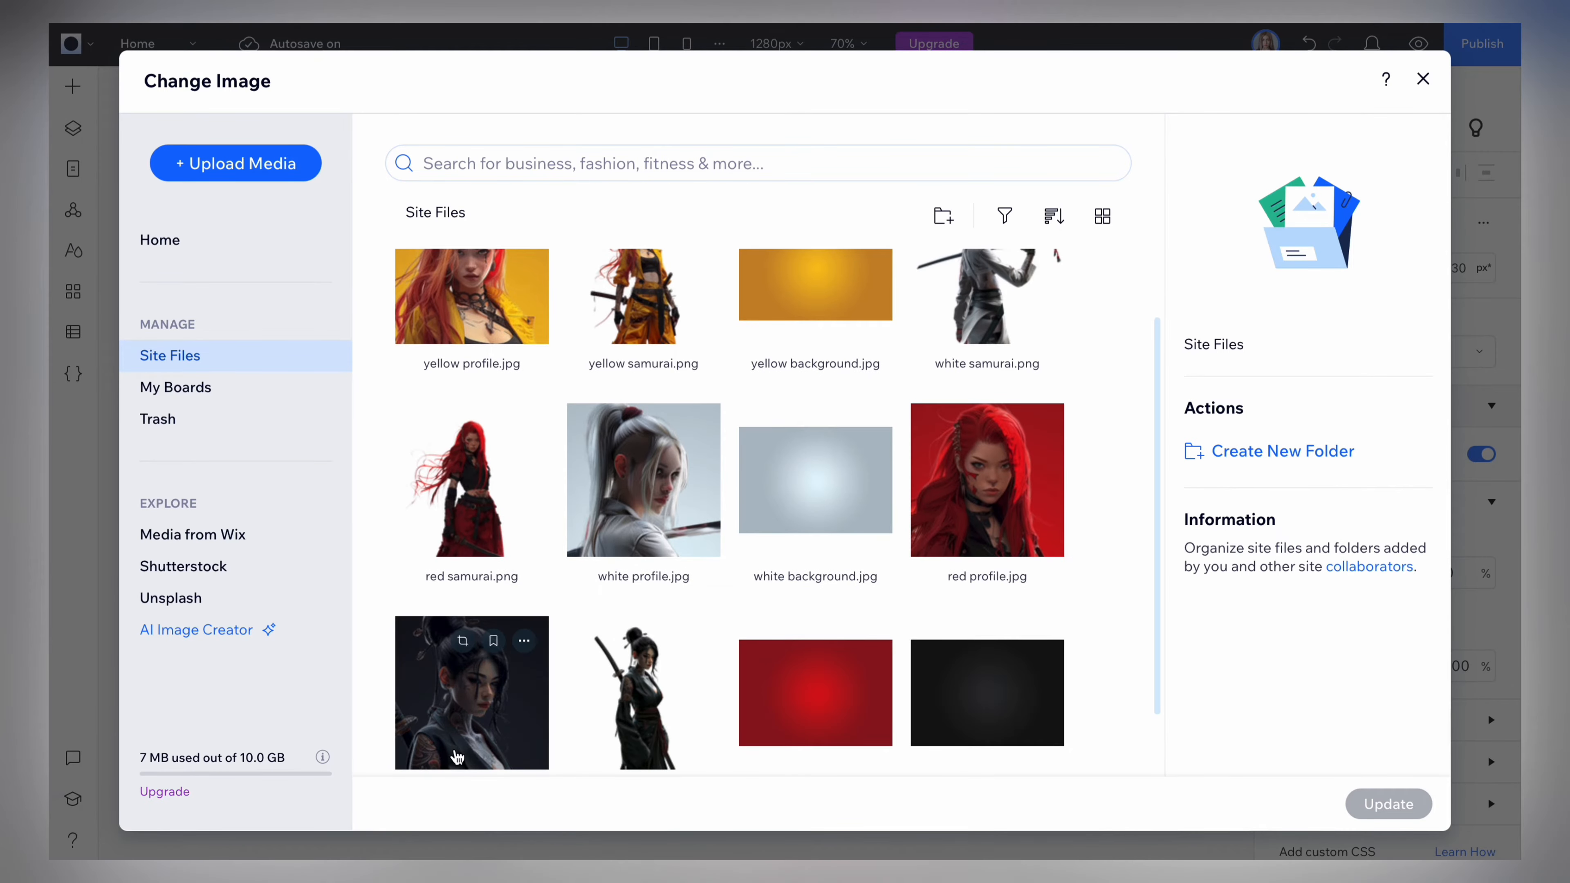
left_click(458, 757)
left_click(1384, 804)
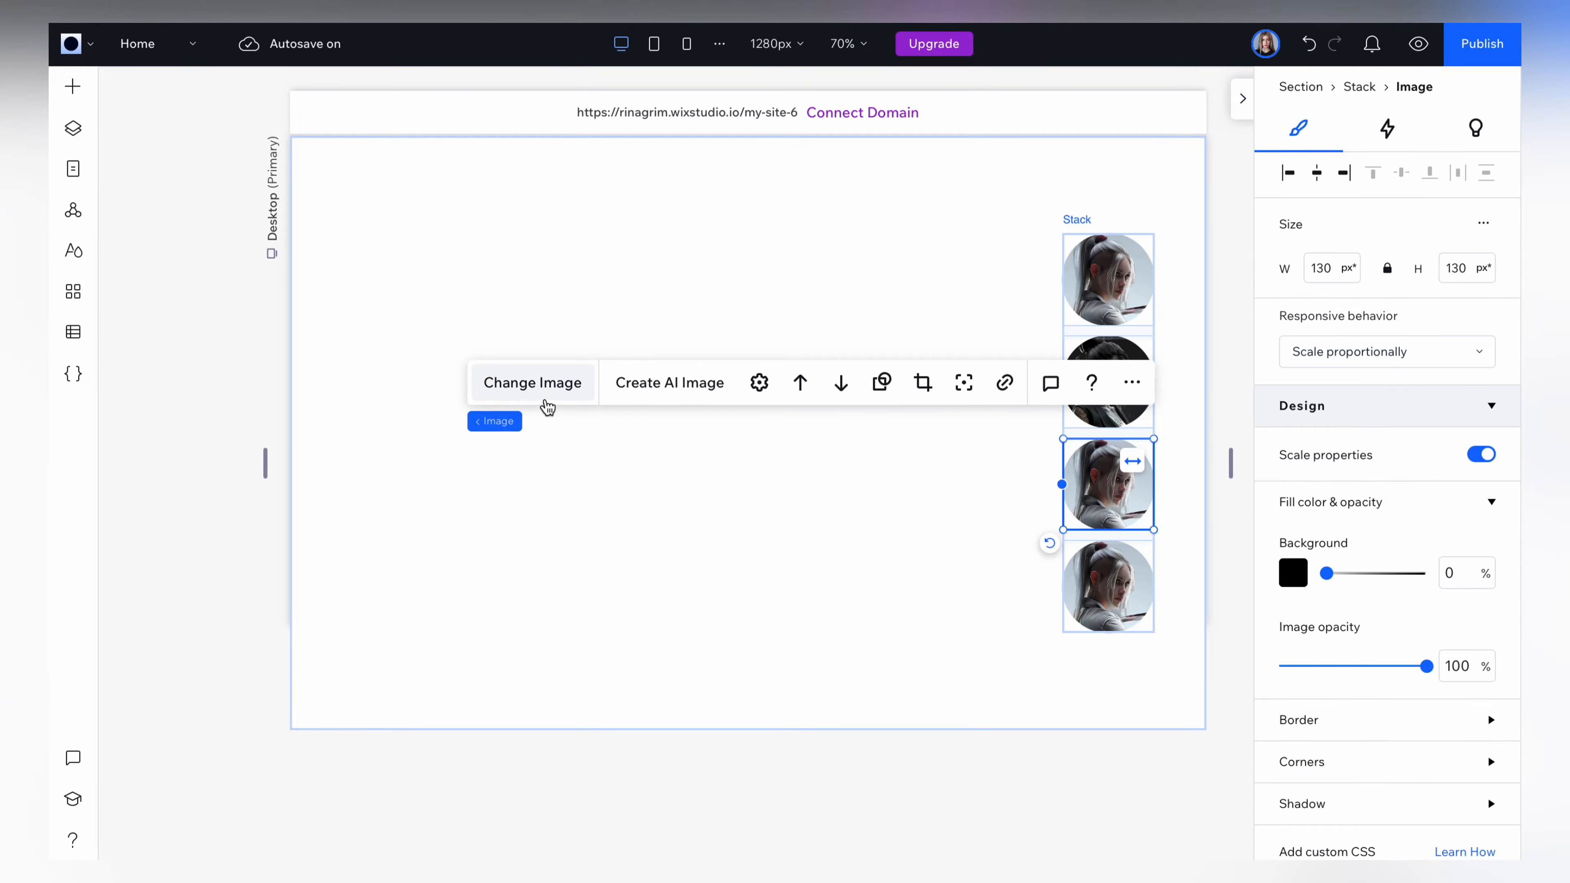
Replace the third image in the stack with red profile.jpg.
left_click(547, 407)
left_click(1007, 569)
left_click(1382, 804)
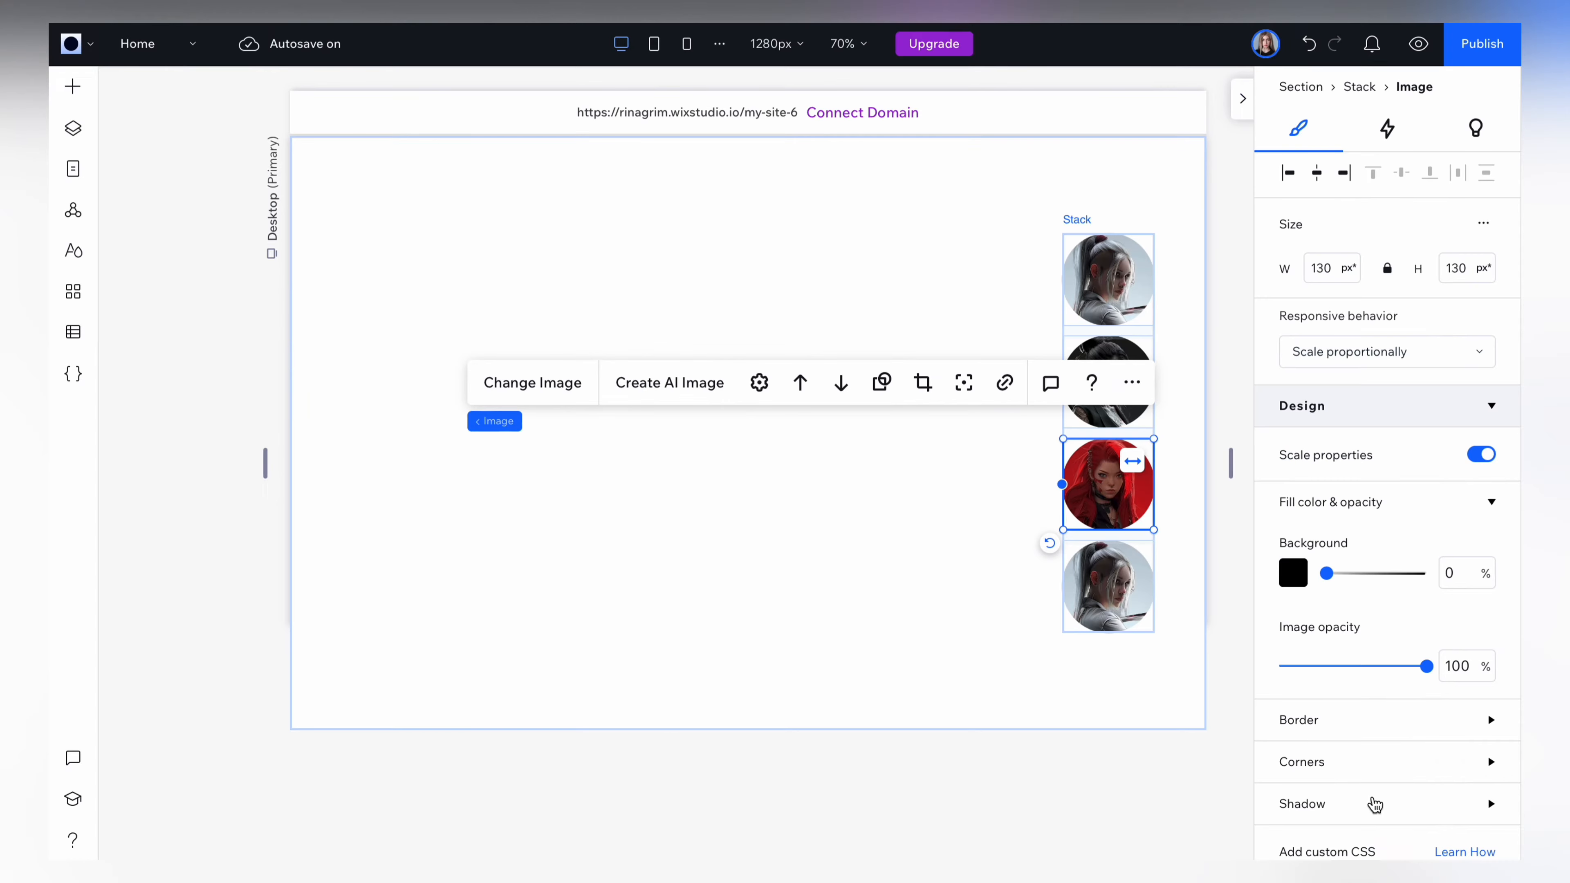
Replace the fourth image in the stack with yellow profile.jpg.
left_click(1106, 585)
left_click(571, 483)
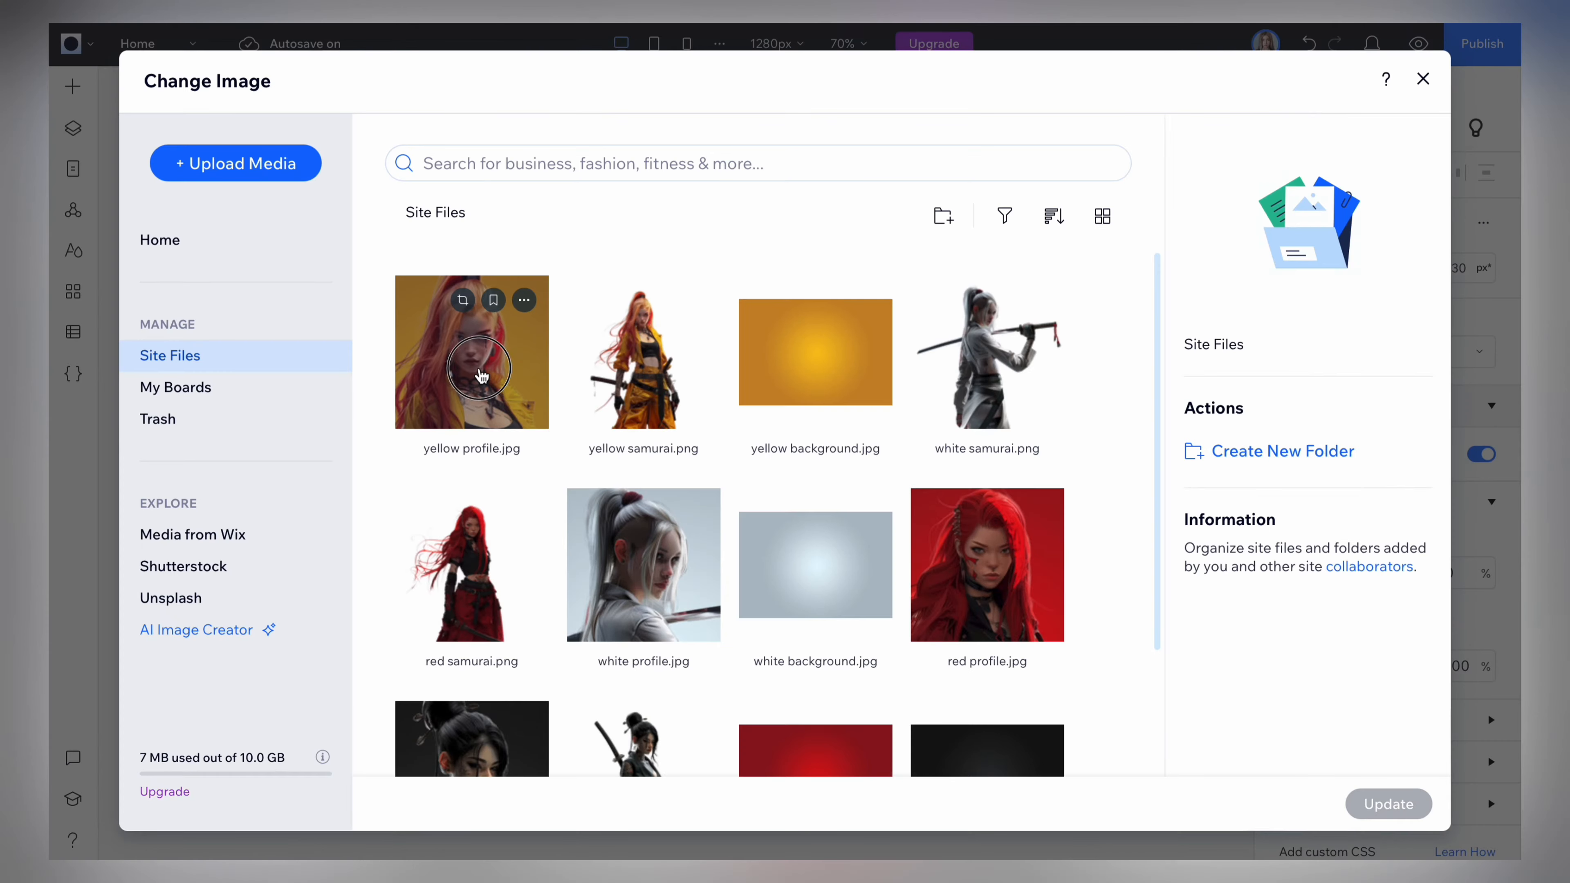
left_click(482, 374)
left_click(1389, 803)
Set the whole image stack's position type to Pinned and pin it to the Page.
key("Escape")
scroll(1367, 582, "down", 5)
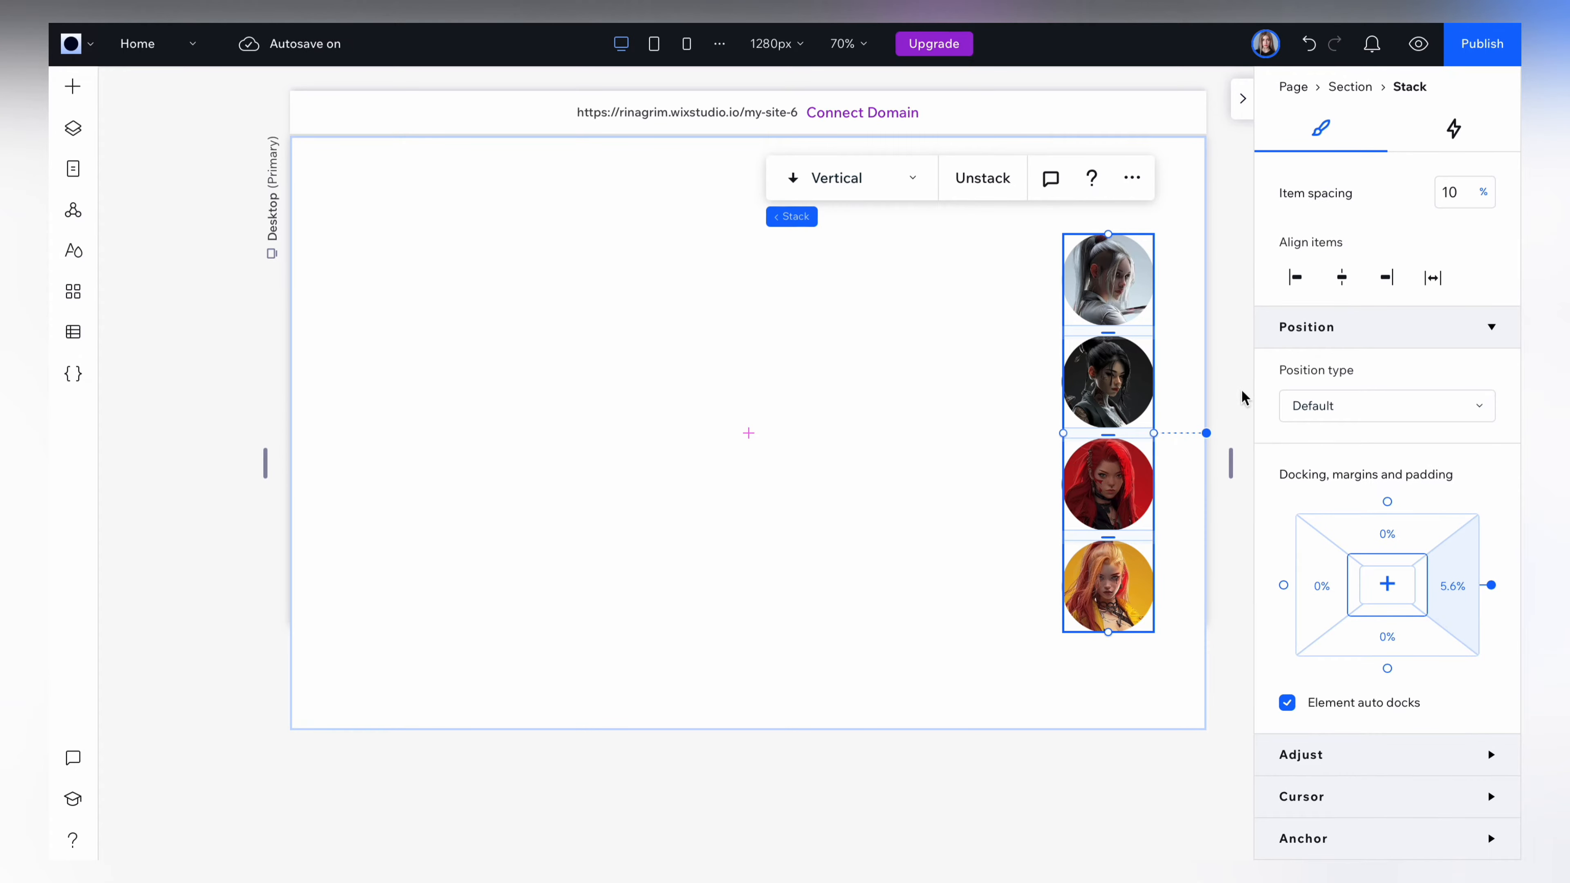
left_click(1342, 408)
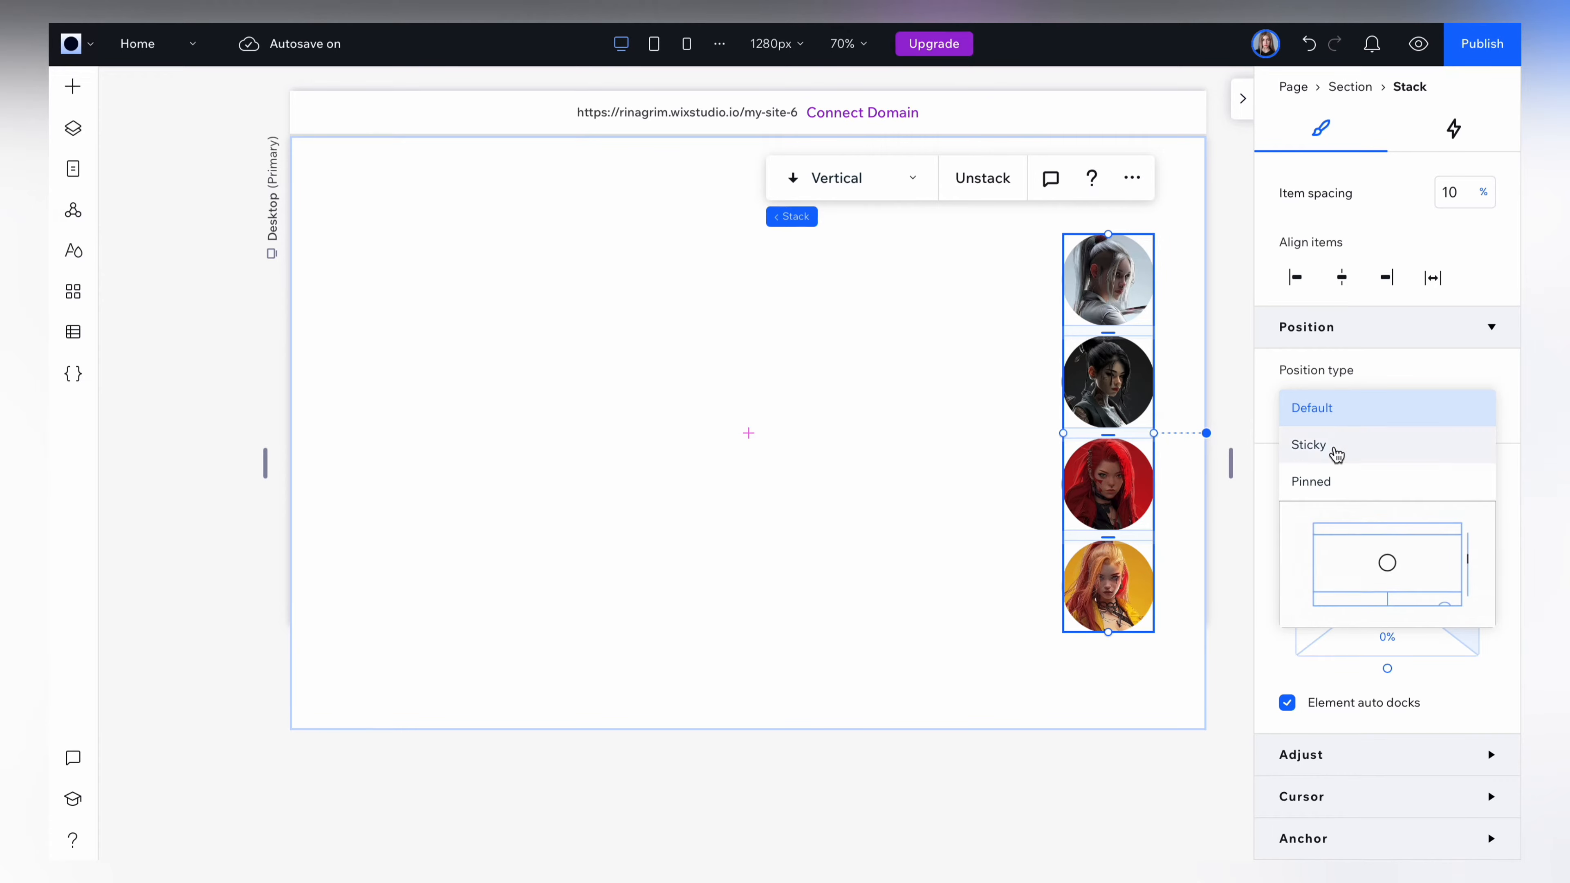
left_click(1332, 492)
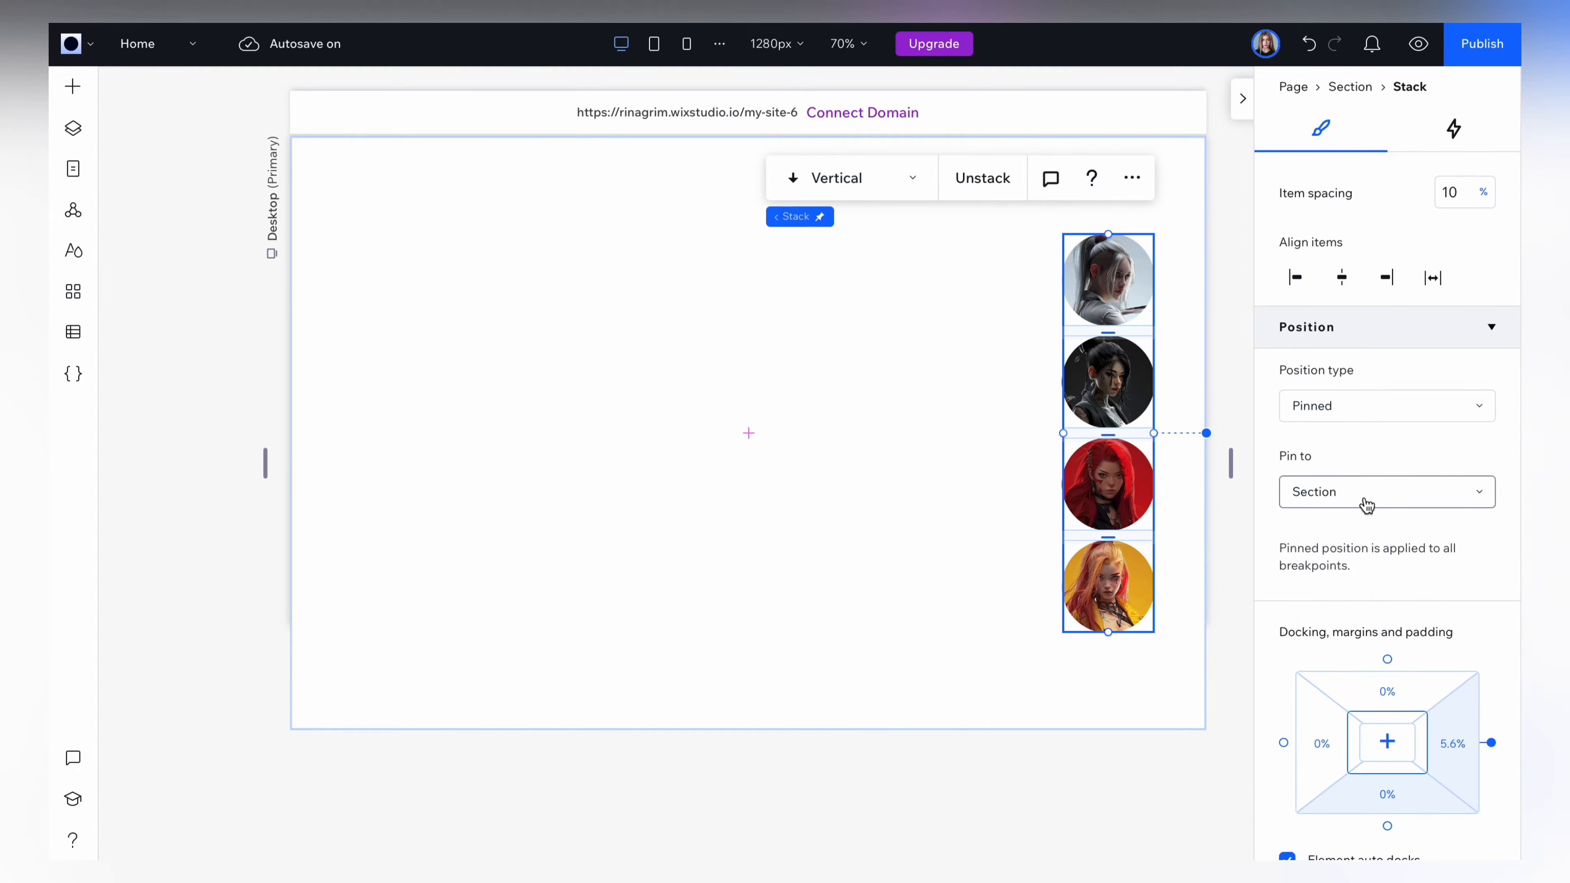
left_click(1324, 501)
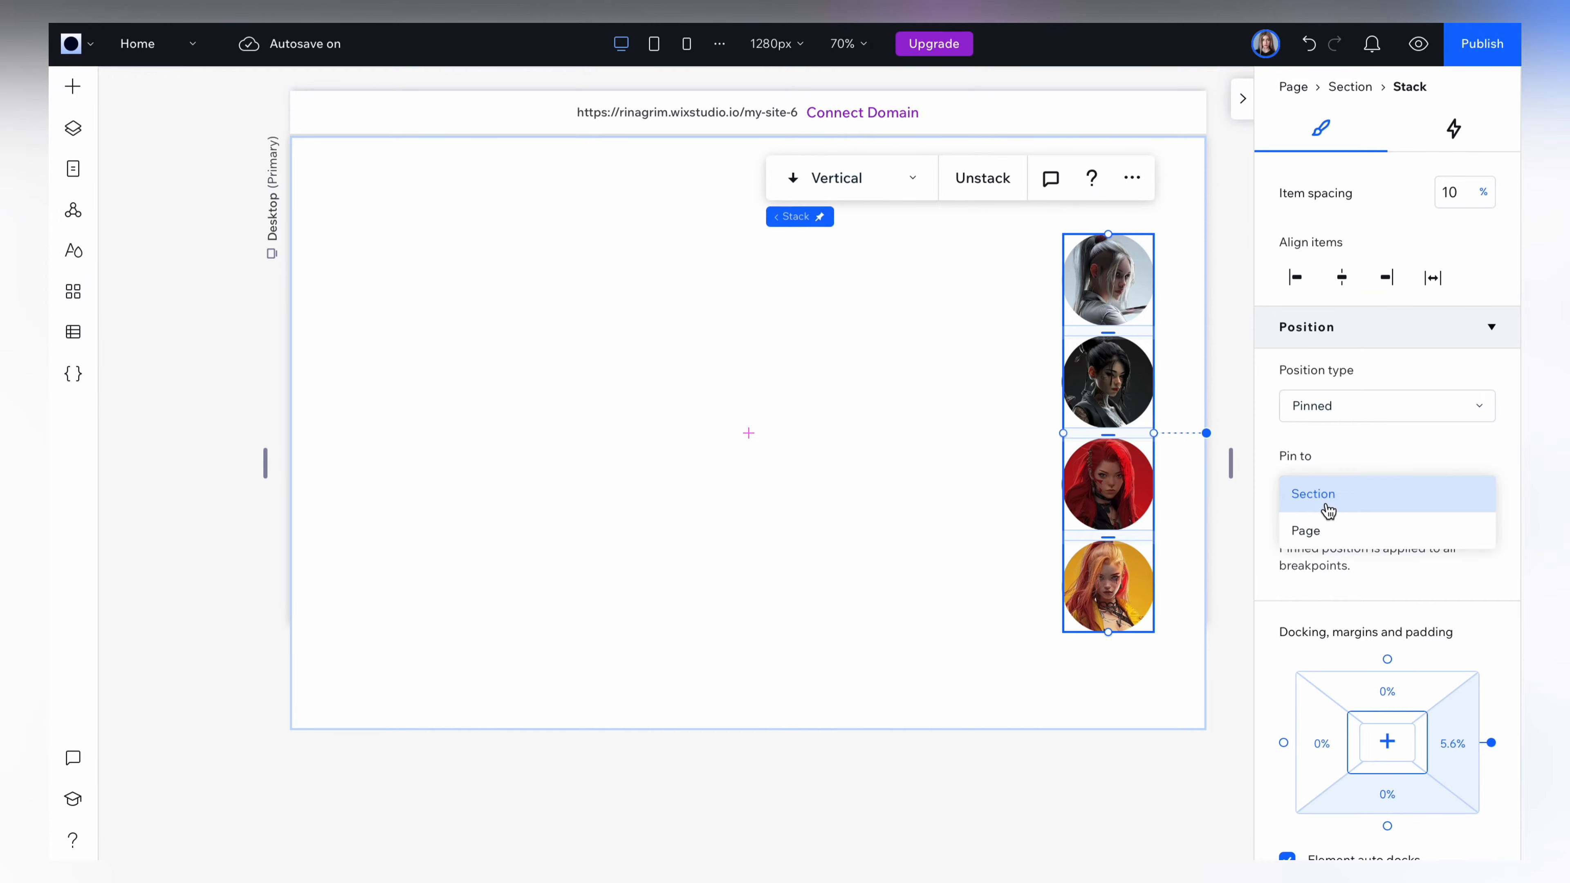
left_click(1315, 534)
left_click(223, 457)
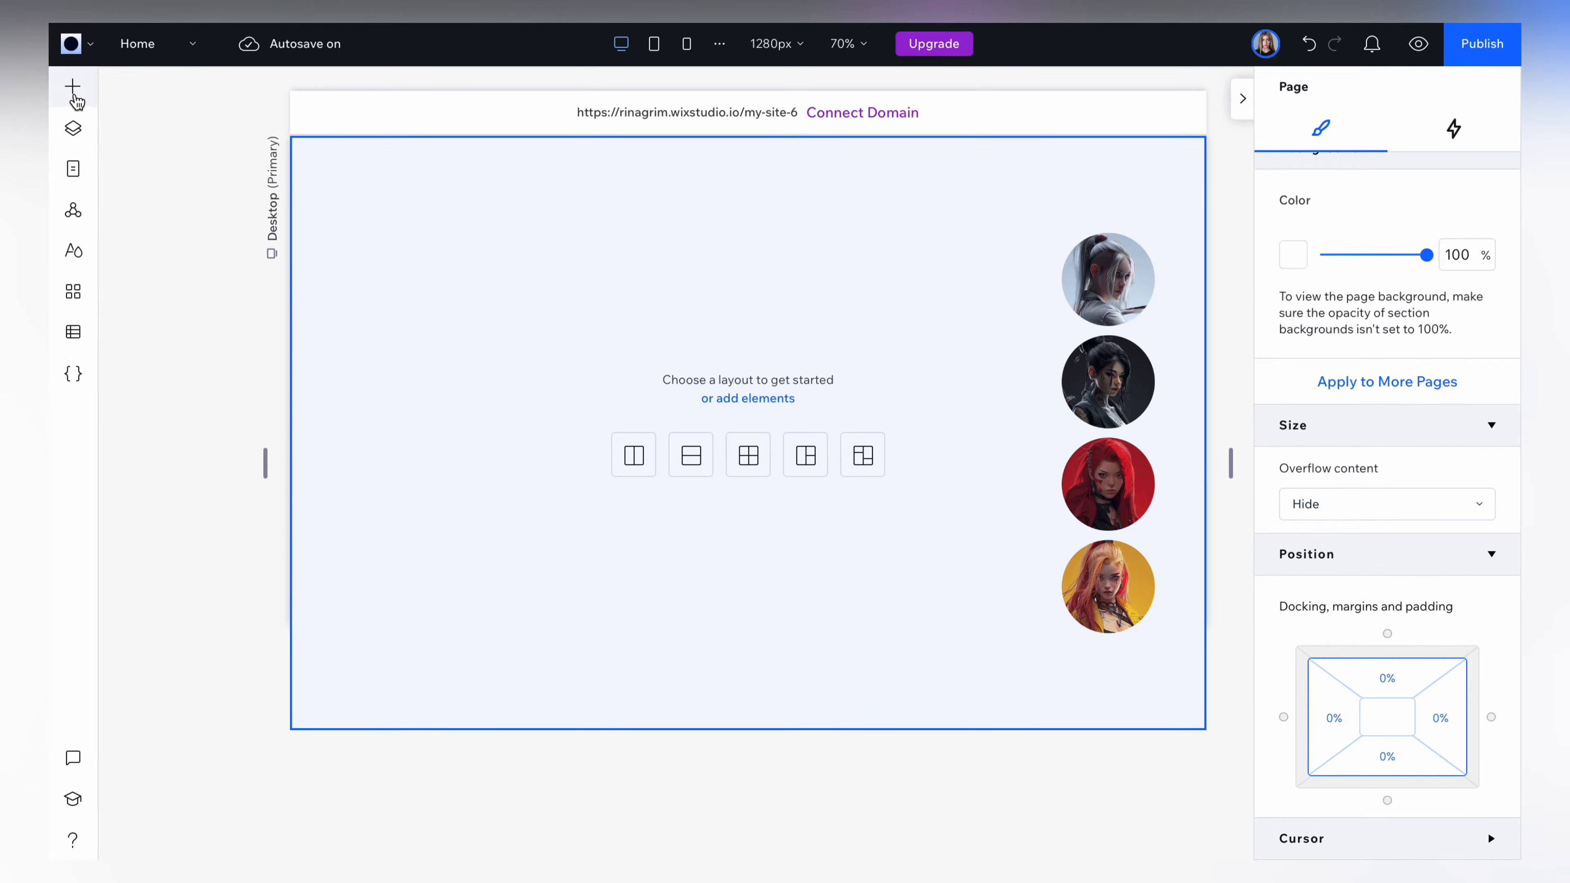
Add a container to the section and size it 1280 px wide by 830 px high.
left_click(74, 93)
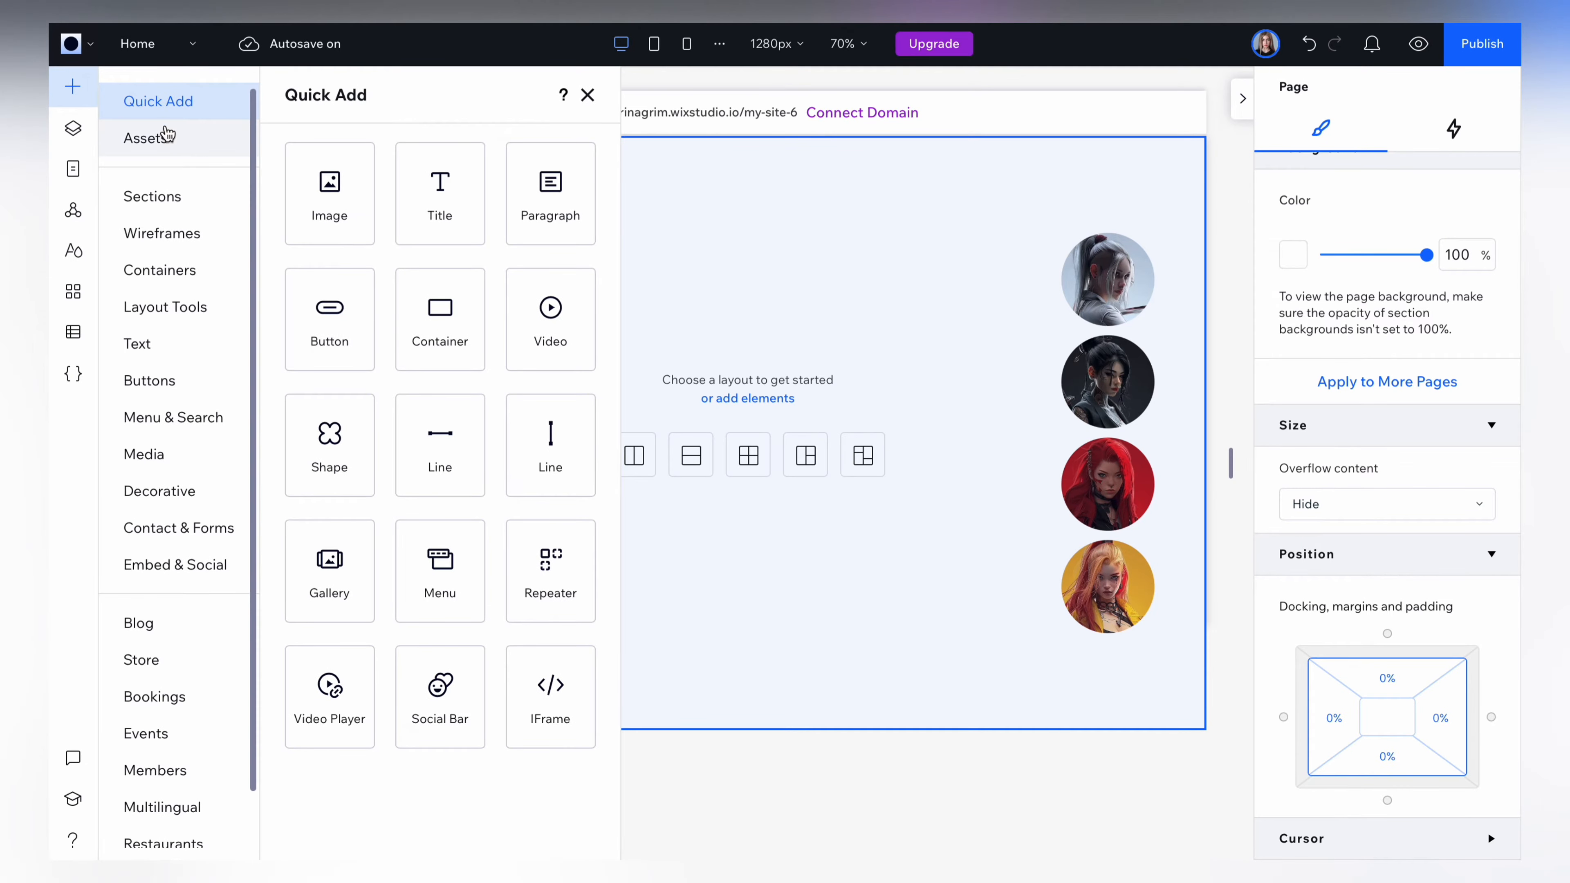
left_click_drag(458, 362, 674, 358)
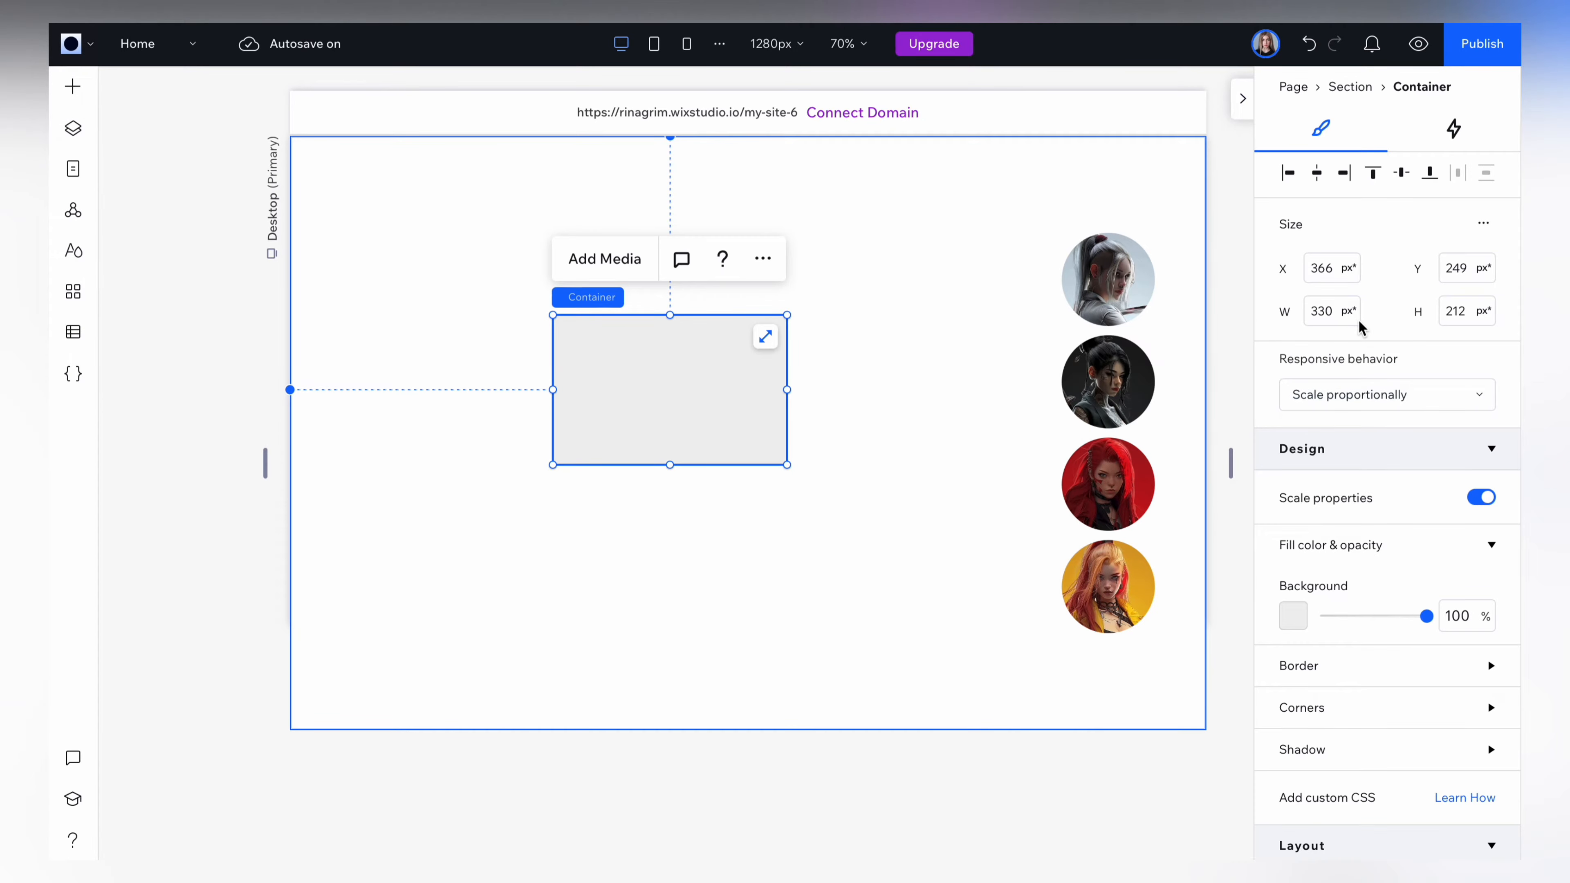
left_click(1332, 315)
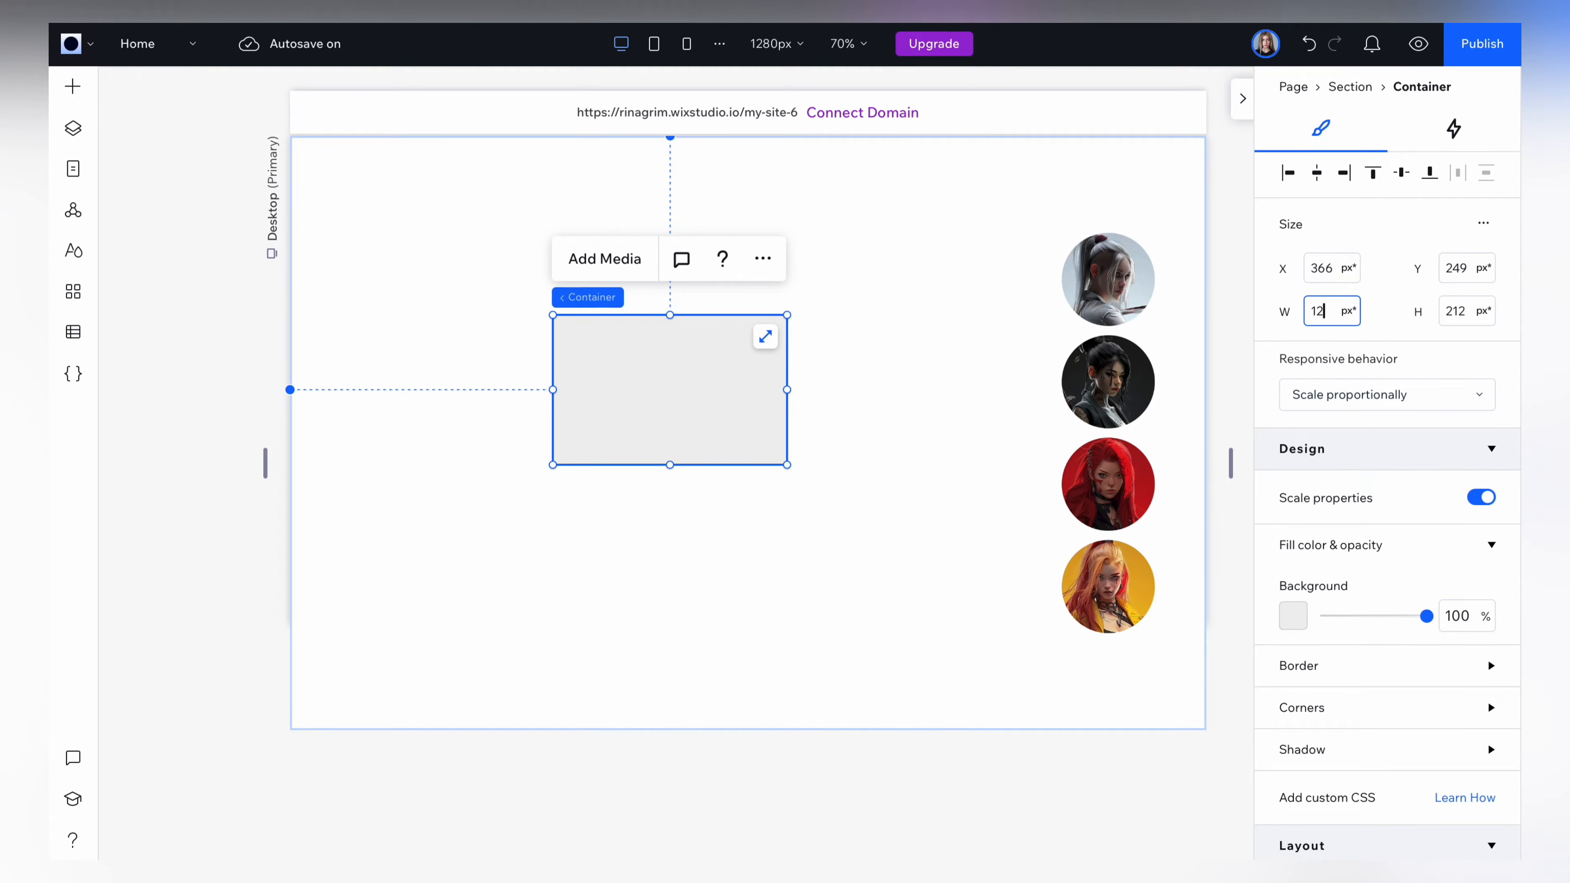
left_click(1463, 315)
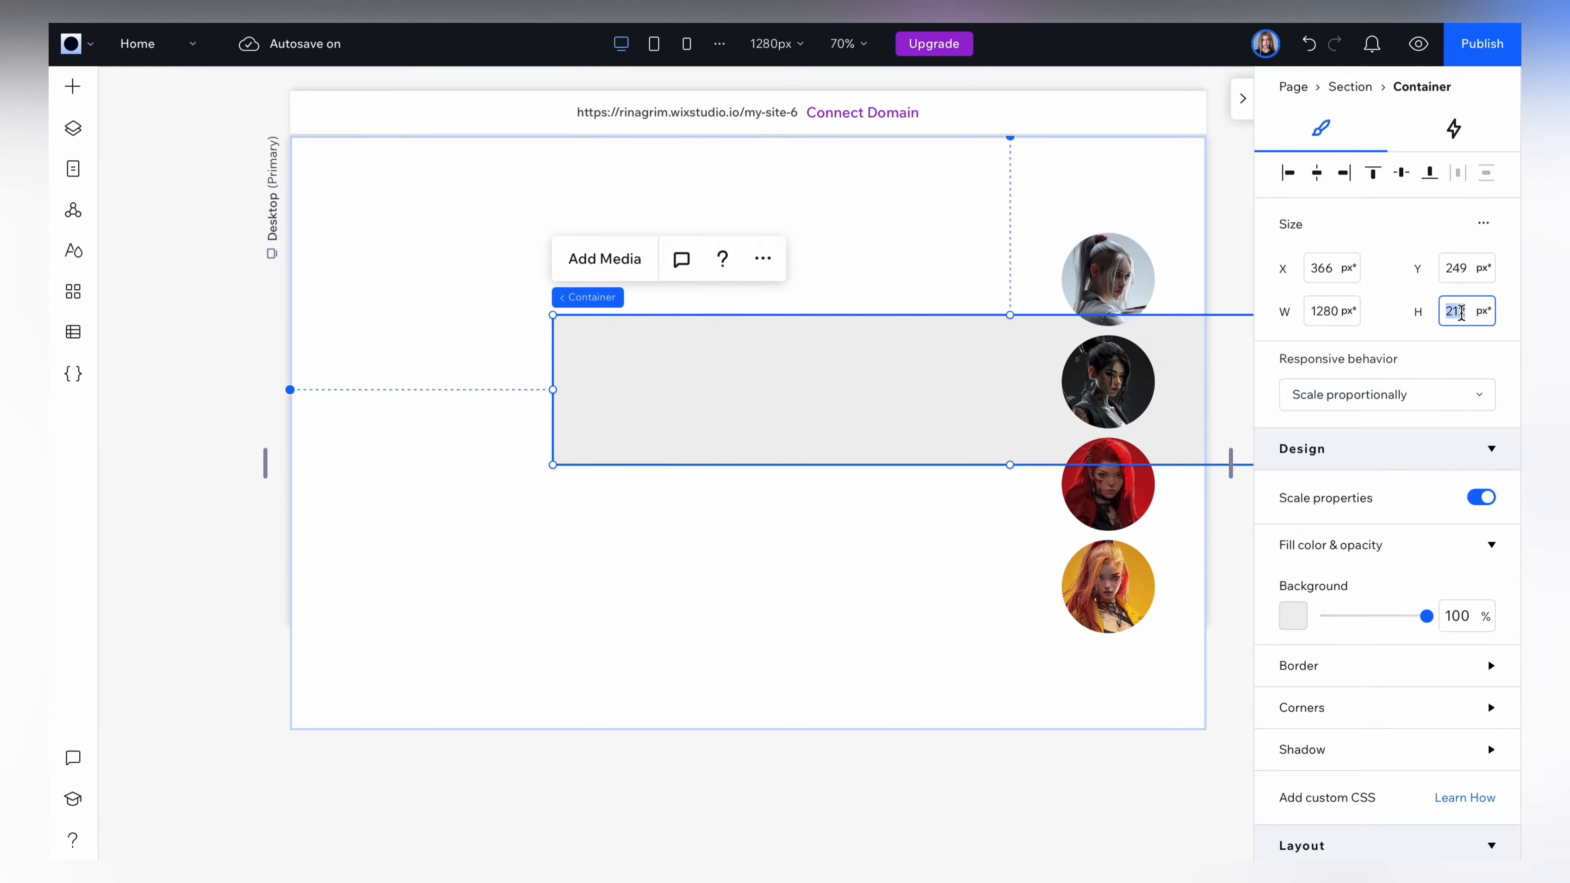
type("830")
key("Return")
Center the container horizontally and vertically so it fills the section.
left_click(1318, 174)
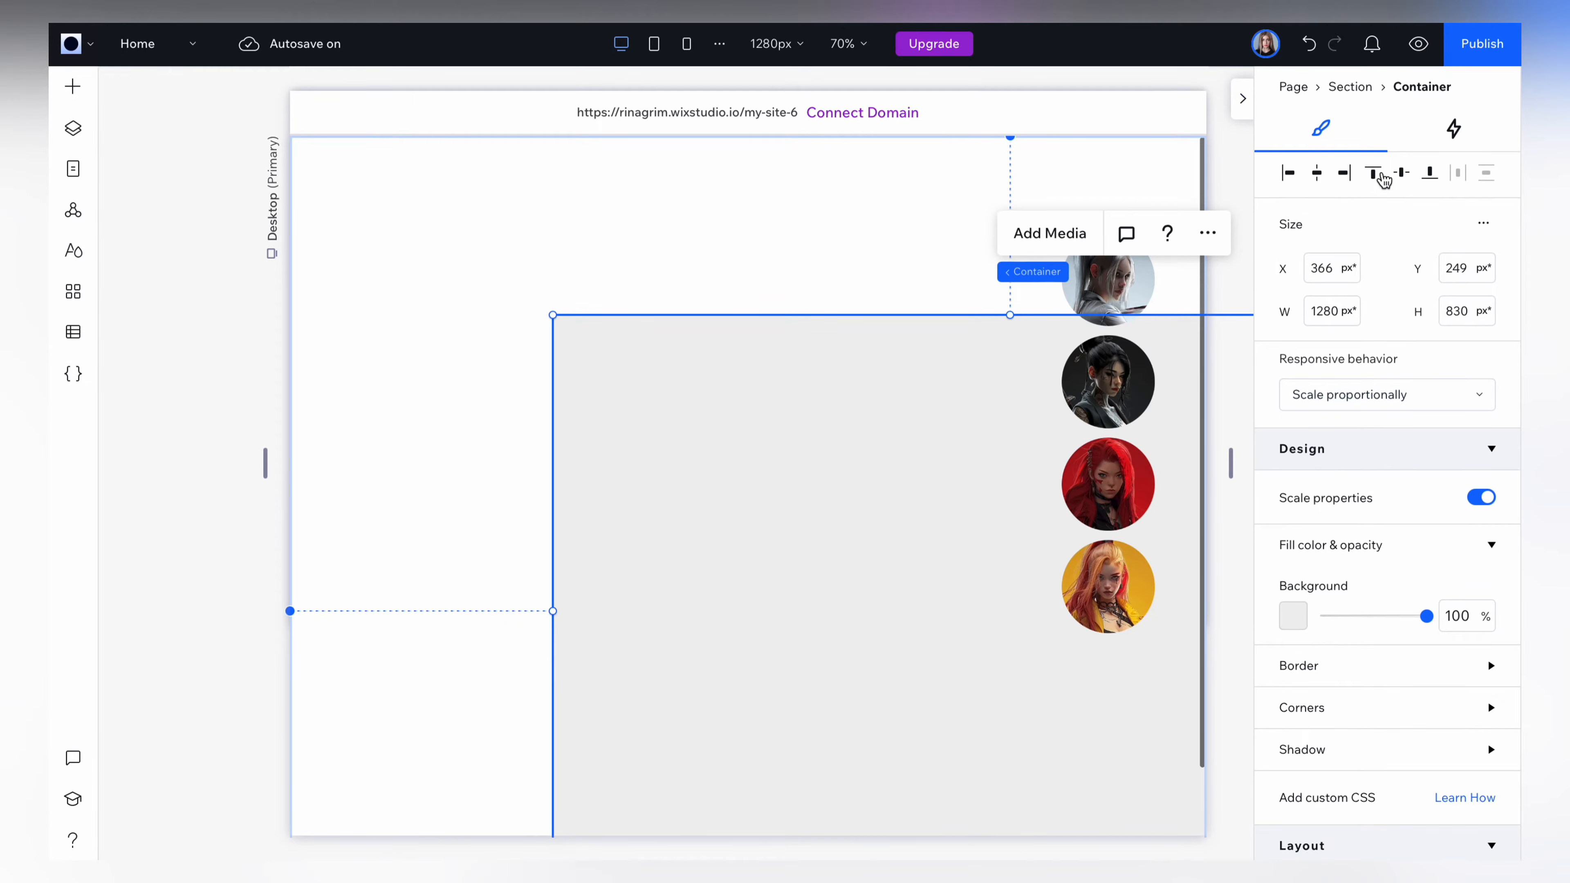
left_click(1402, 175)
key("Escape")
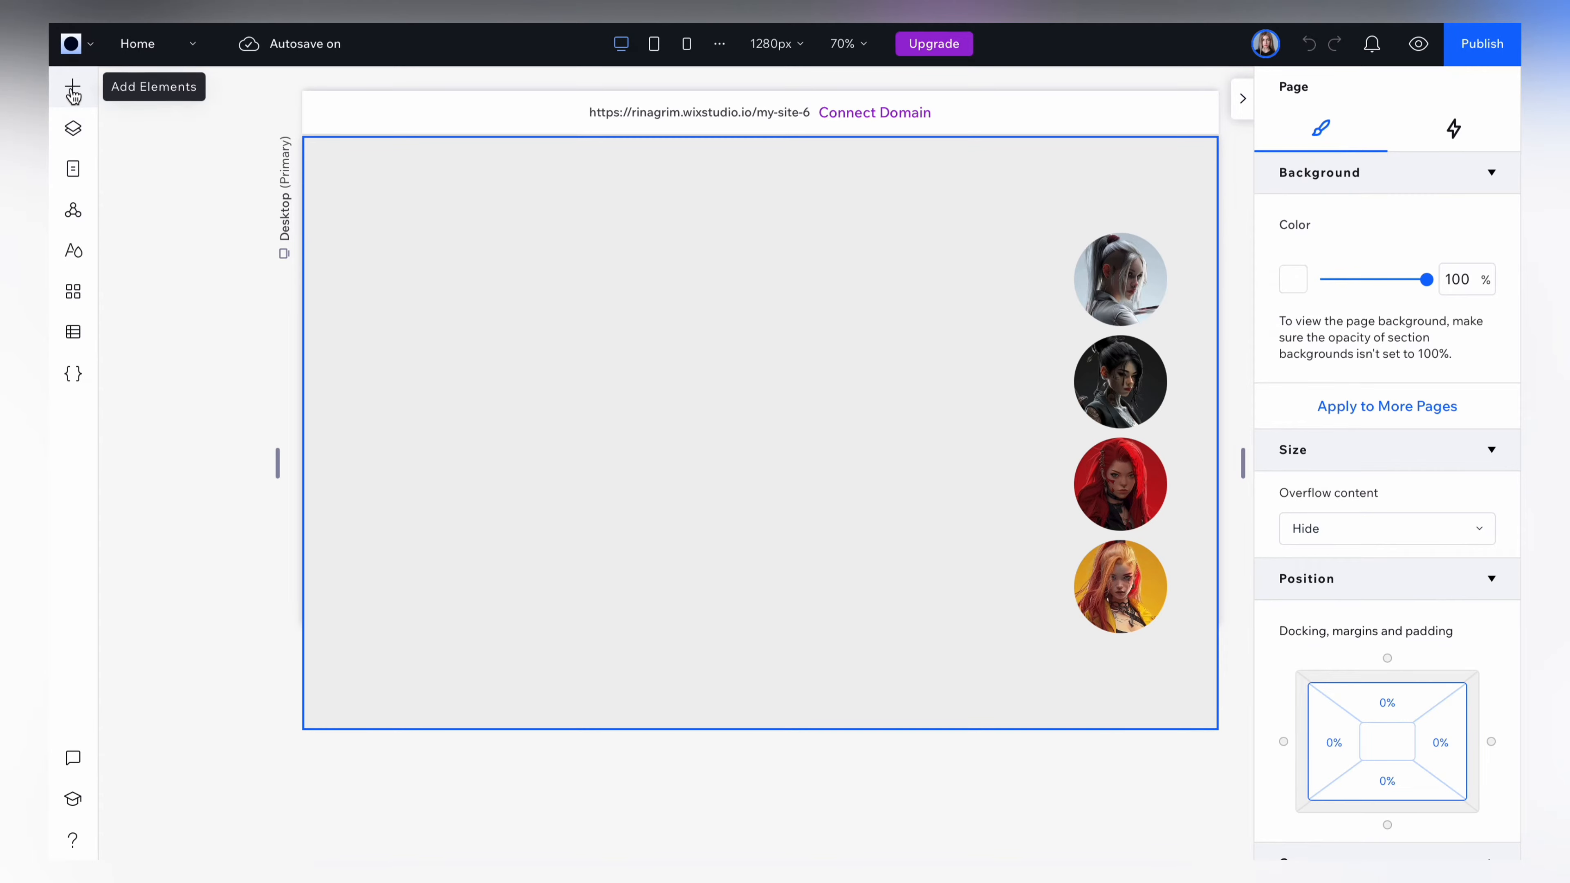
Add a title in the left part of the container and enter the character's full name.
left_click(73, 86)
left_click_drag(426, 197, 521, 378)
left_click(488, 286)
type("Rin Takahashi")
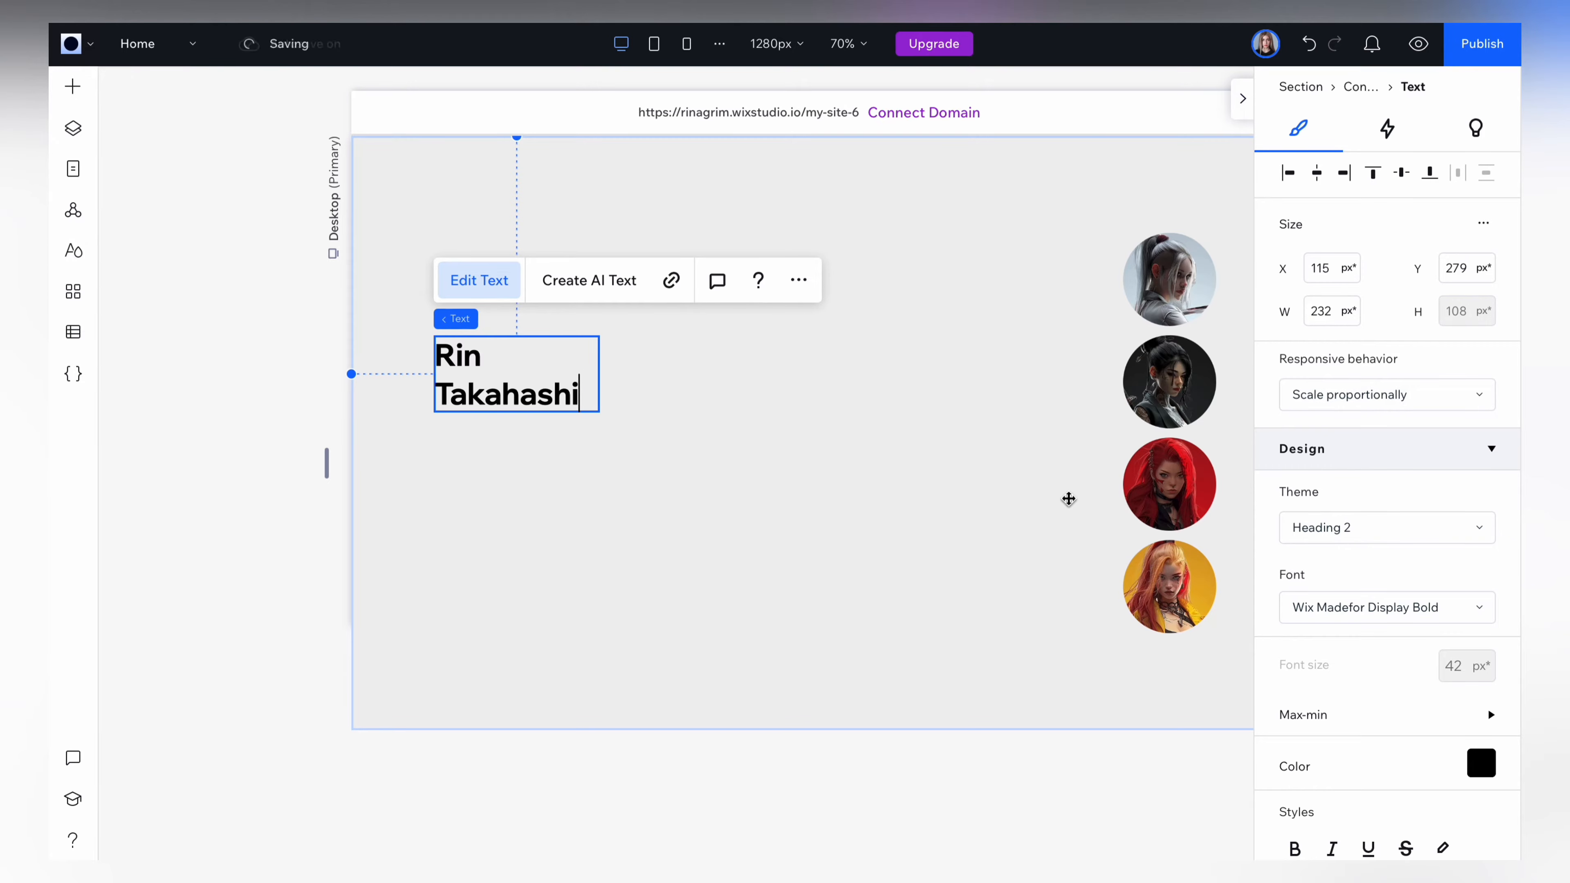
Set the font of the whole title to Glancyr Medium.
key("ctrl+a")
left_click(1289, 607)
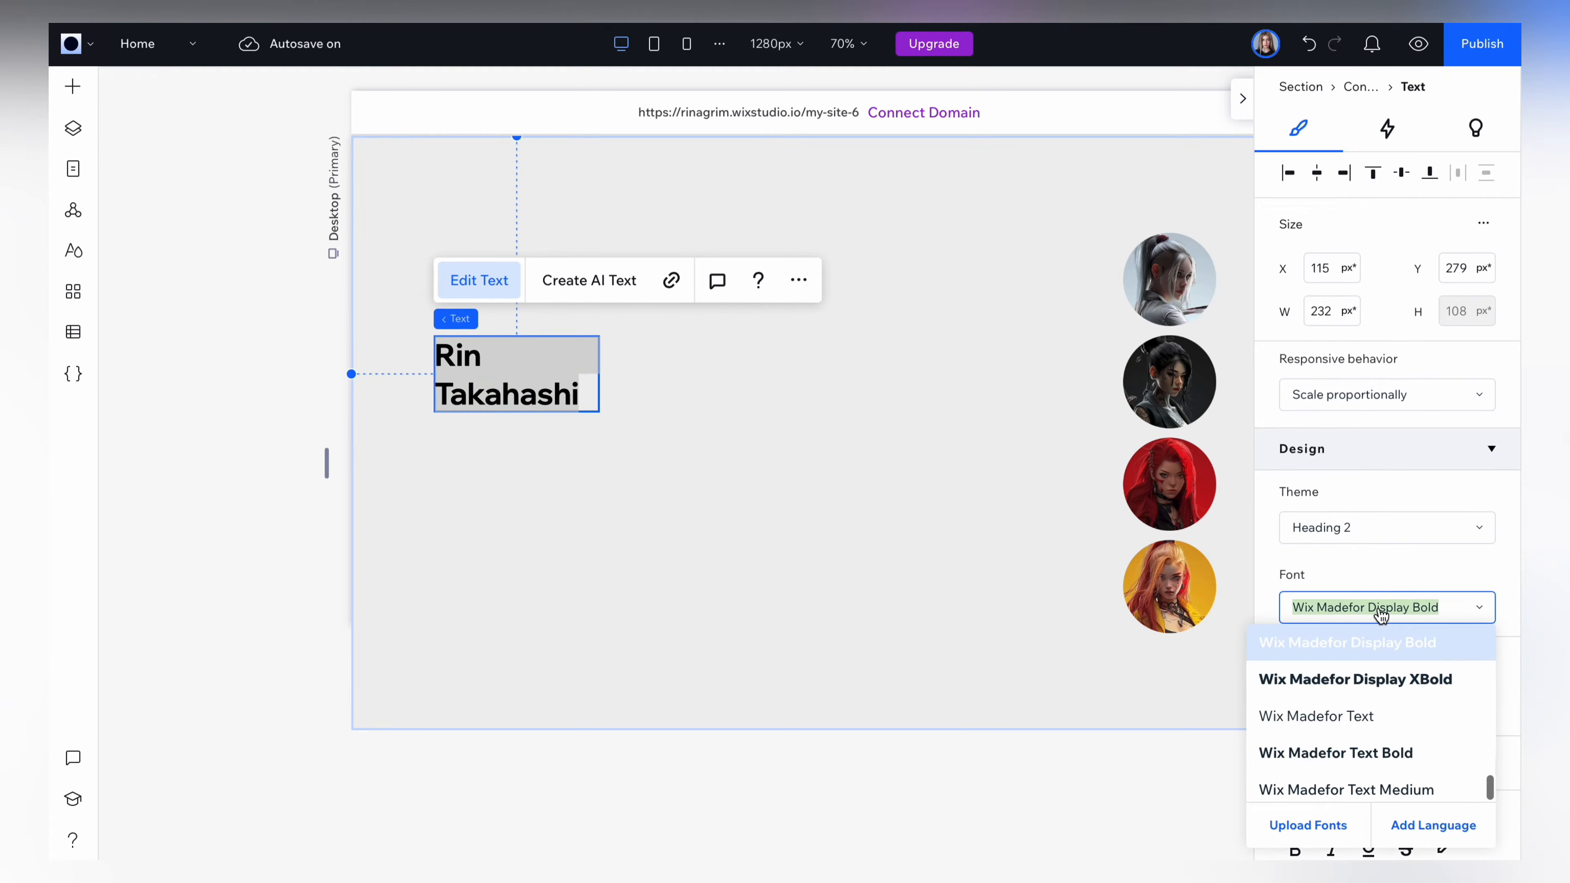
type("Glancyr Extra Light Italic")
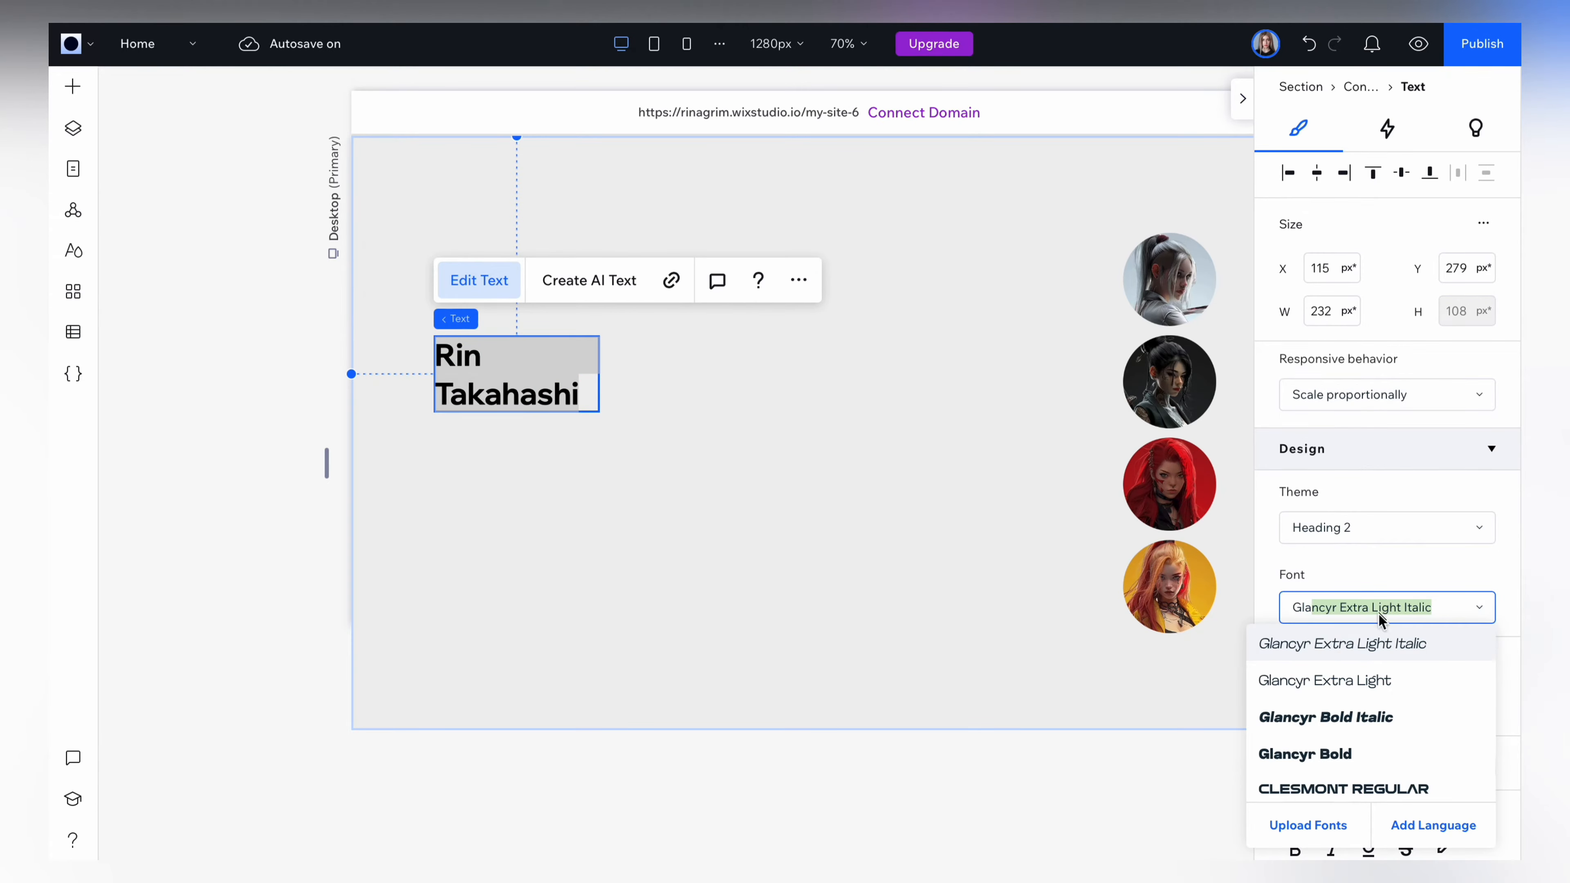
scroll(1373, 708, "down", 10)
left_click(1373, 708)
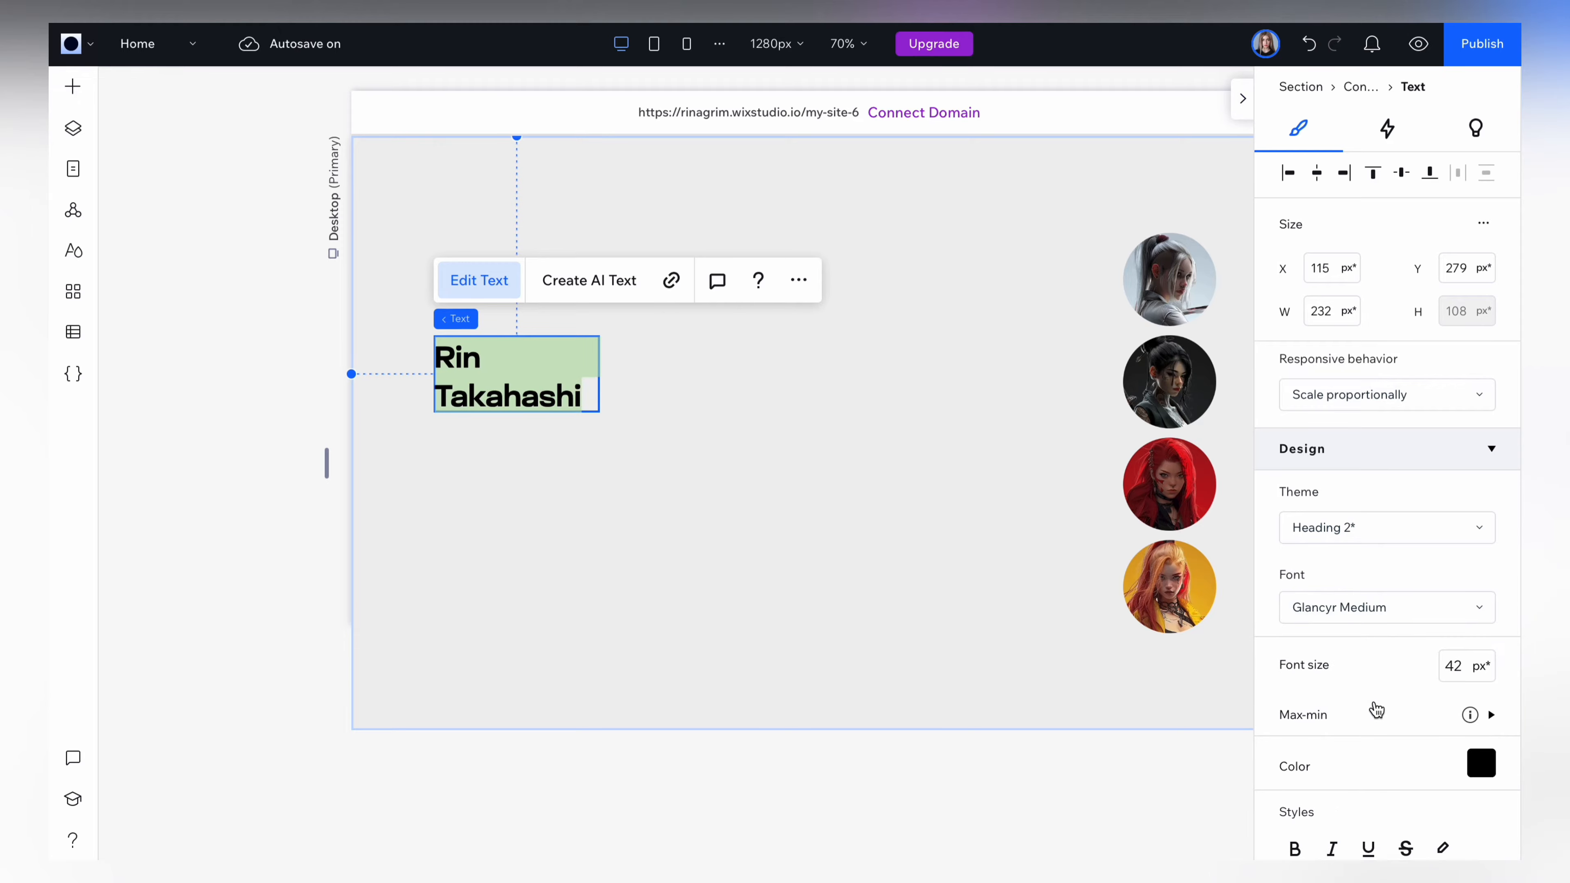
Color the title dark gray and widen its text box to about 286 px so the name fits on one line.
scroll(1440, 740, "down", 2)
left_click(1482, 653)
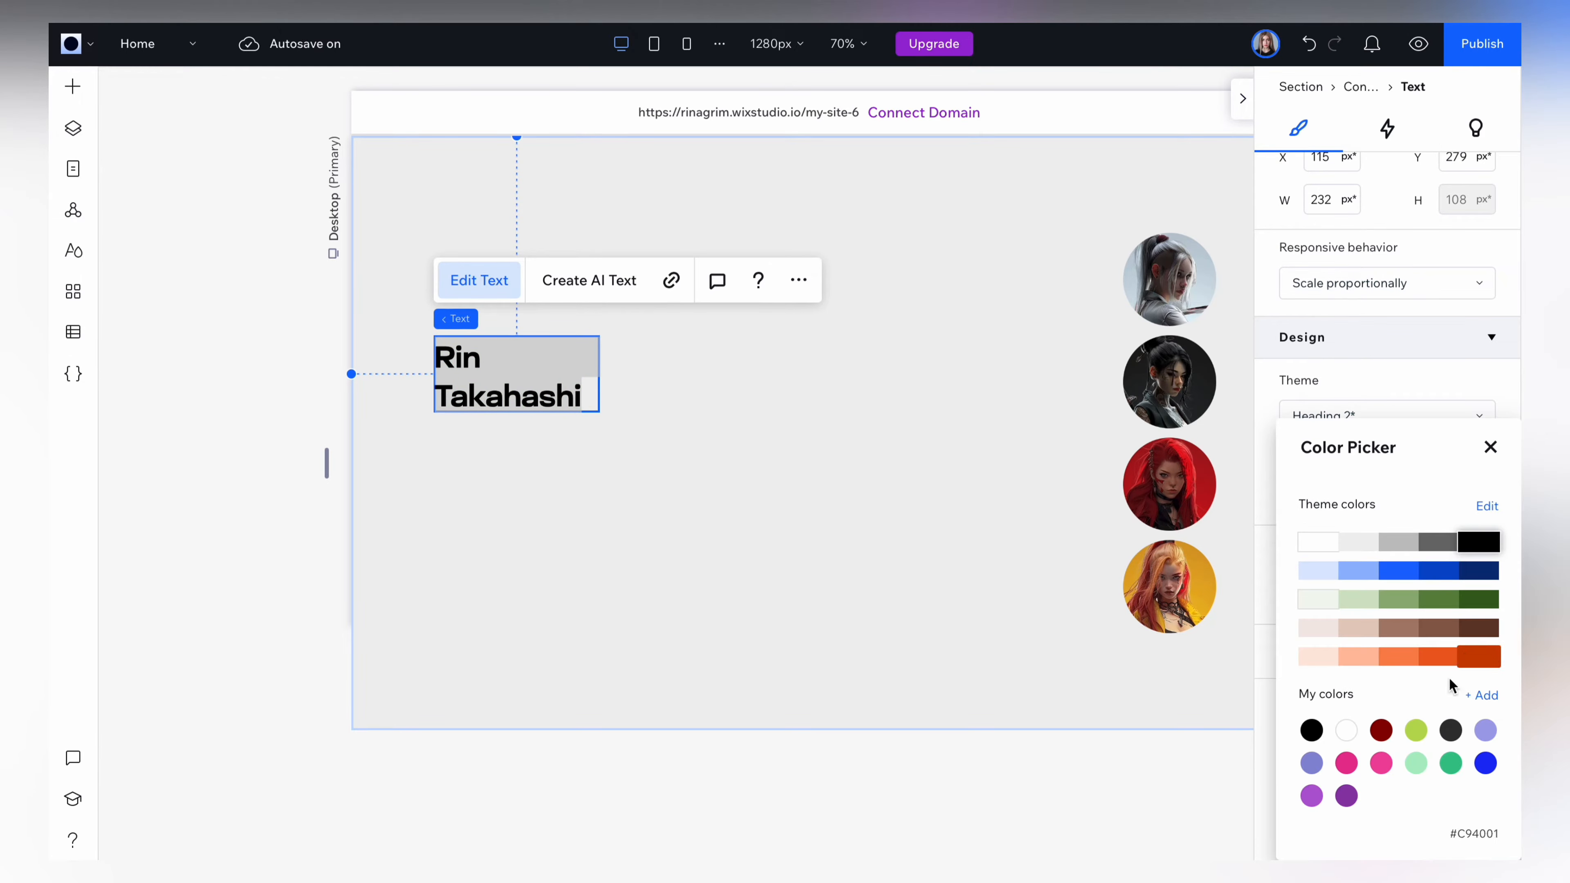
left_click(239, 515)
left_click_drag(599, 374, 639, 363)
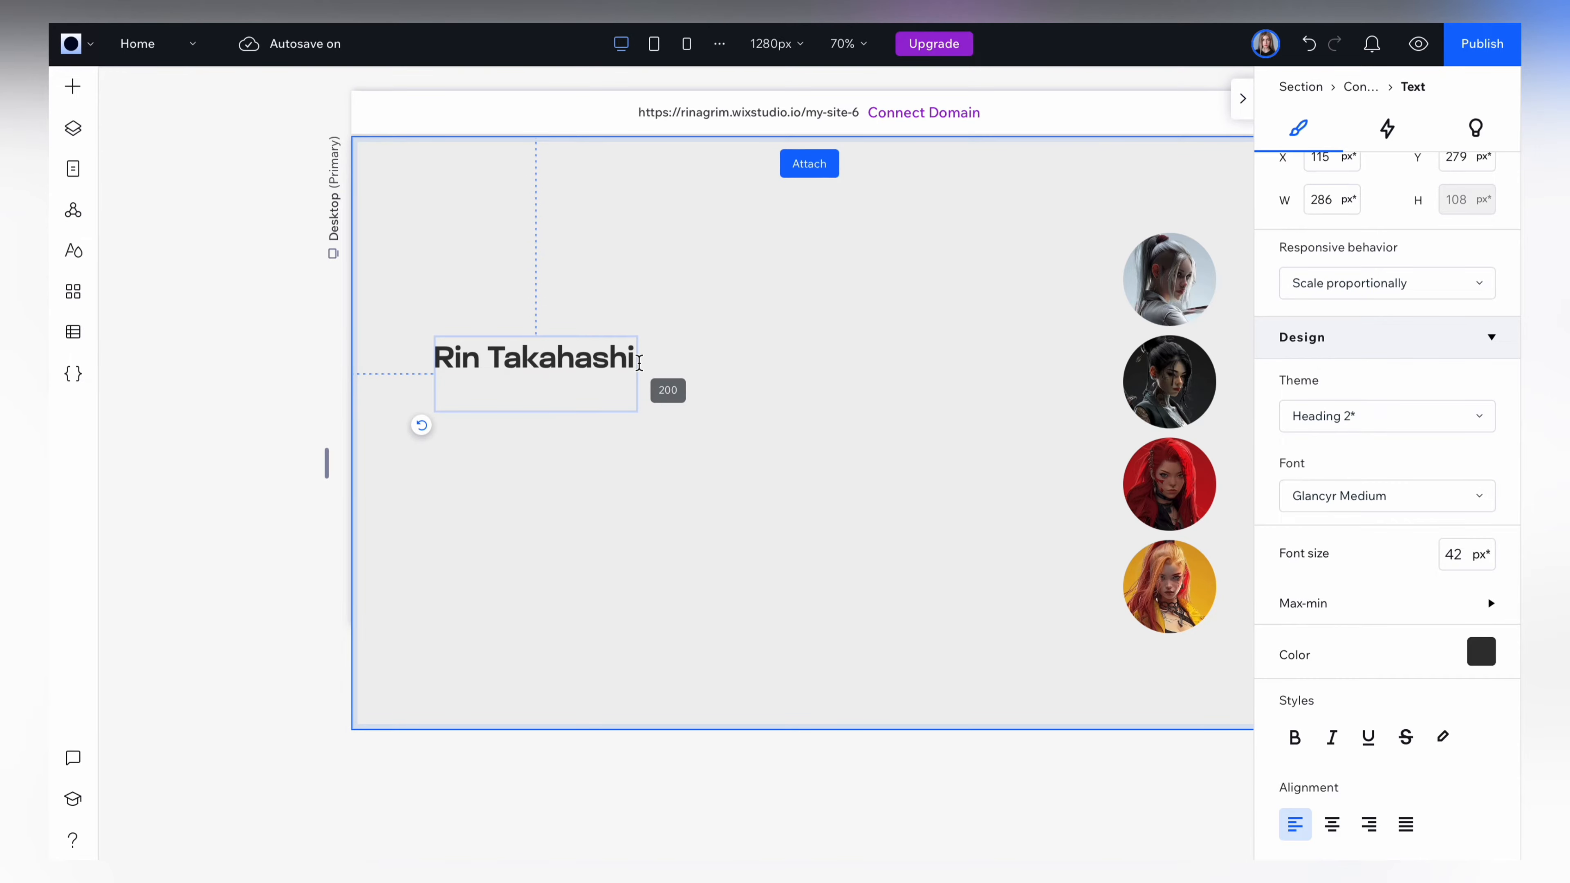
left_click(247, 205)
Add a paragraph below the title and paste the description beginning "A samurai who values intelligence as much as strength".
left_click(72, 88)
left_click_drag(554, 183, 637, 421)
left_click(597, 425)
left_click(481, 334)
type("A samurai who values intelligence as much as strength, she outsmarts her opponents with cunning tactics and strategic maneuvers.")
scroll(918, 393, "down", 2)
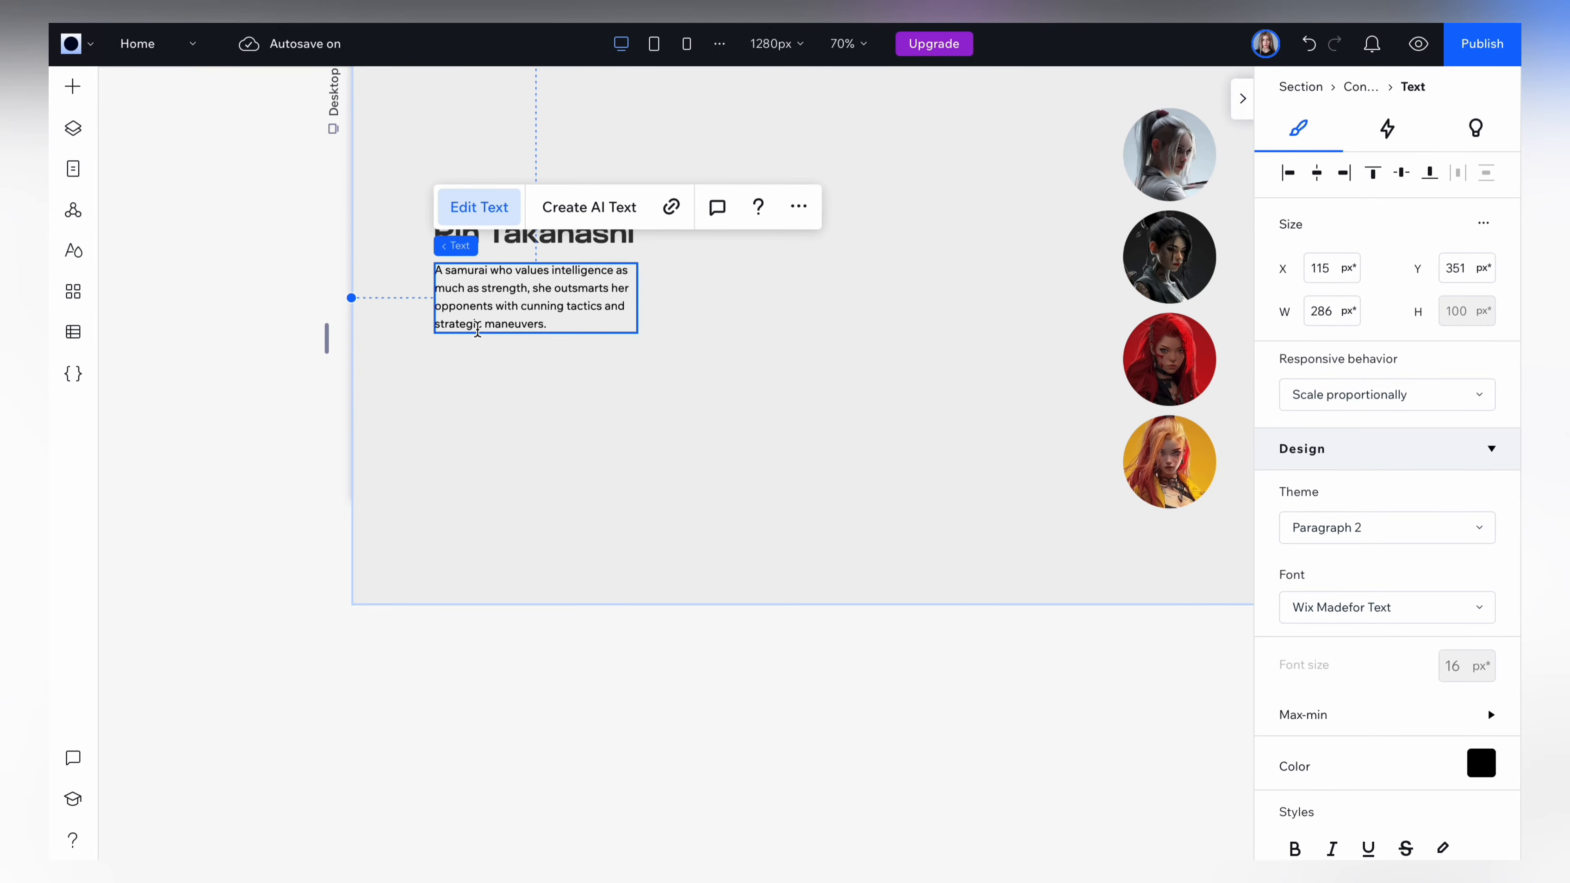
Set the whole paragraph's font to Montserrat and widen its text box to about 293 px.
key("ctrl+a")
left_click(1359, 612)
type("Mon")
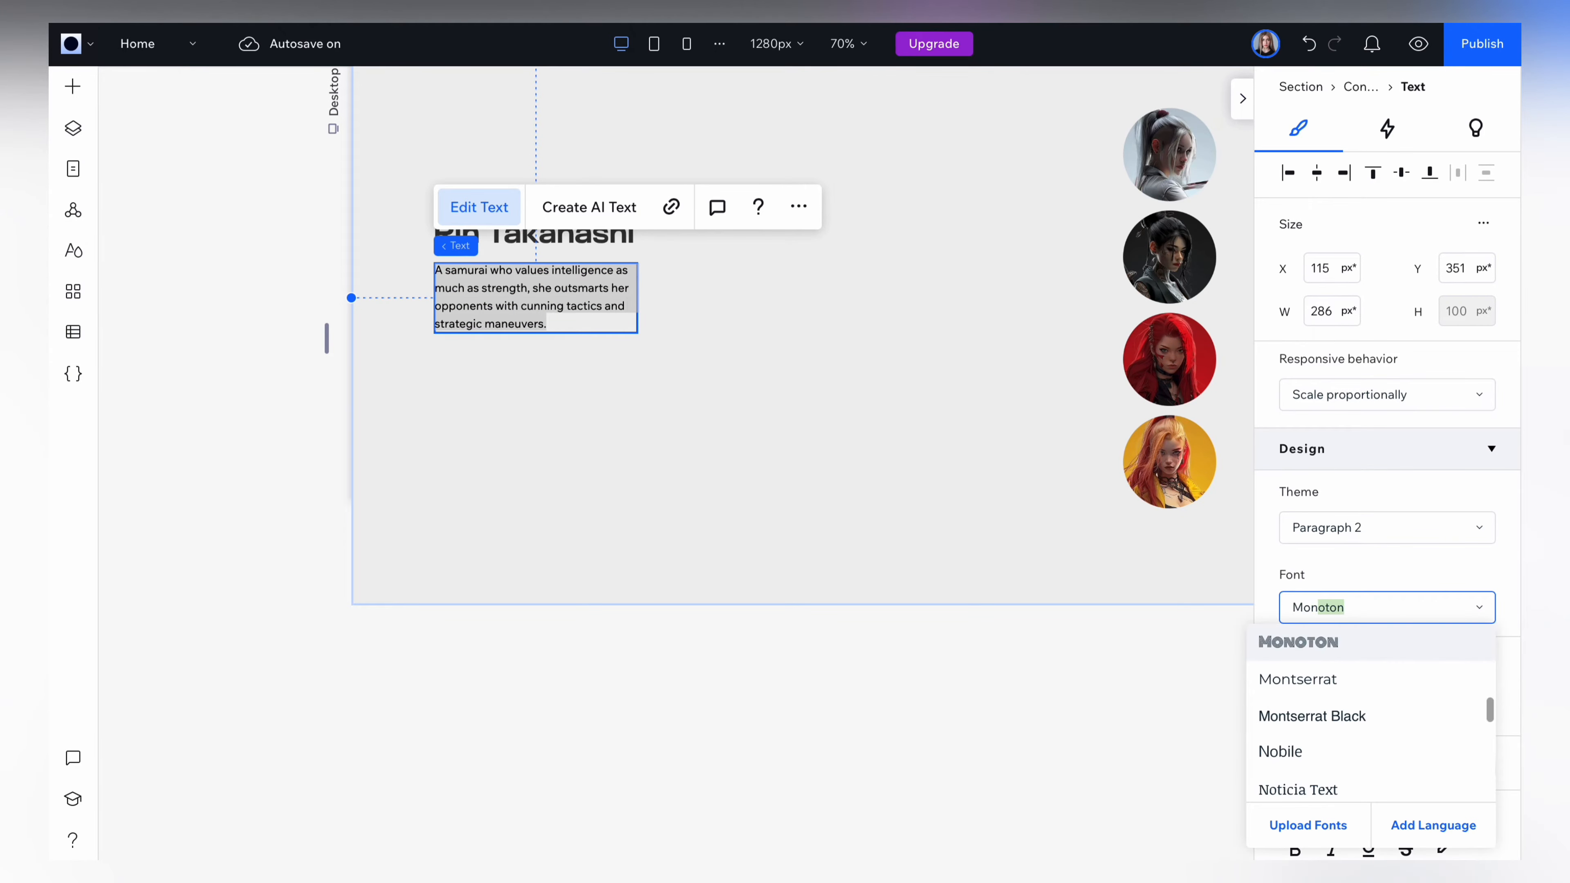
left_click(1342, 679)
left_click_drag(638, 306, 645, 311)
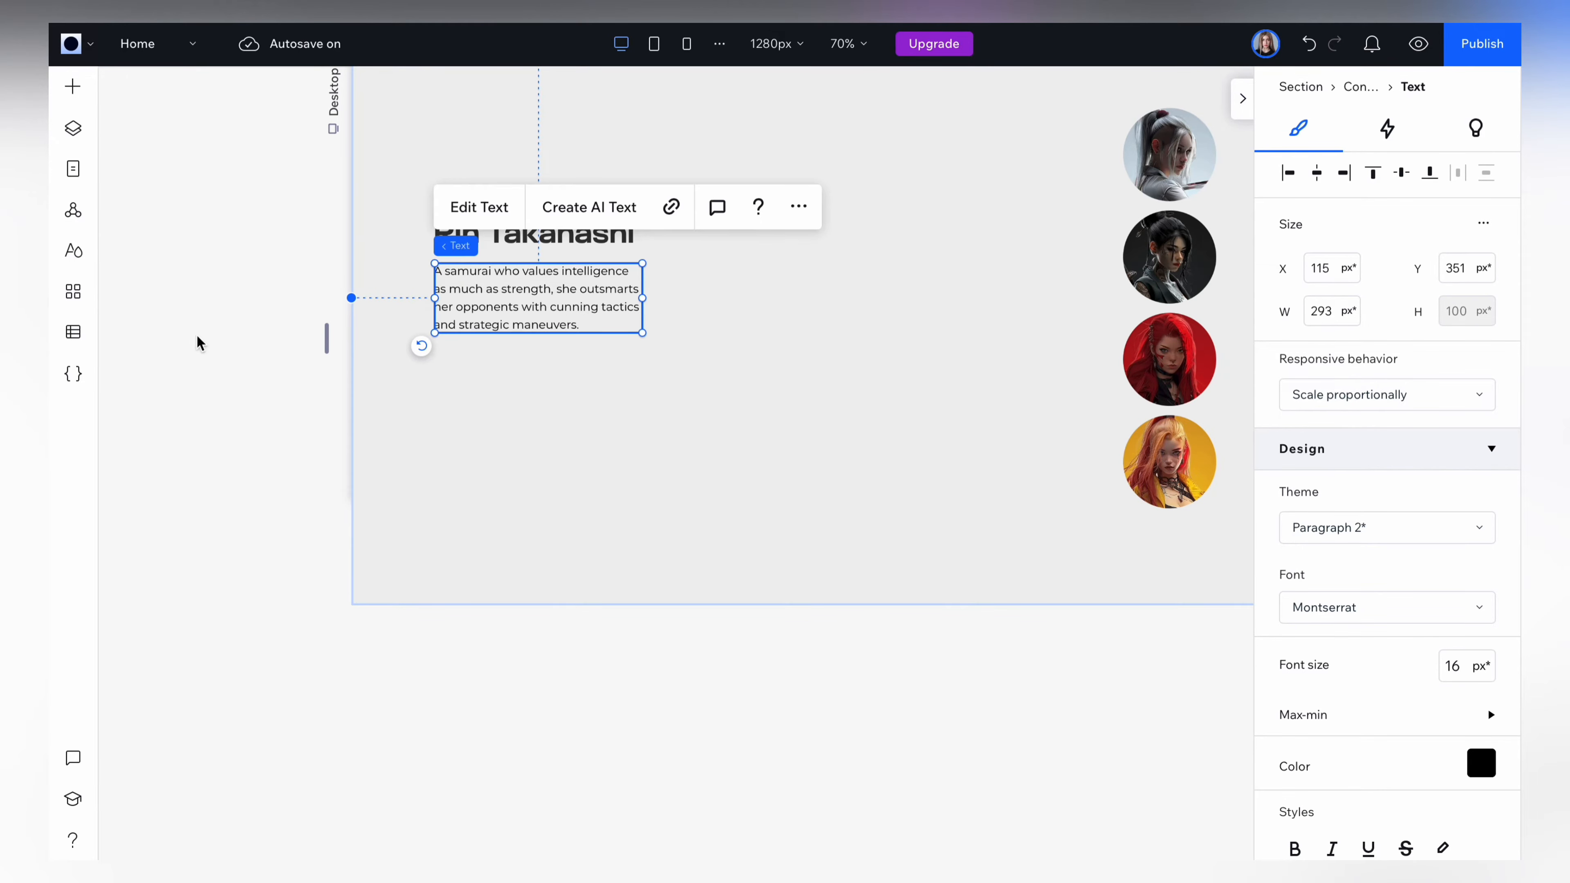
left_click(278, 326)
Add a button below the paragraph, aligned with the text, and change its label to "Get Started".
left_click(73, 87)
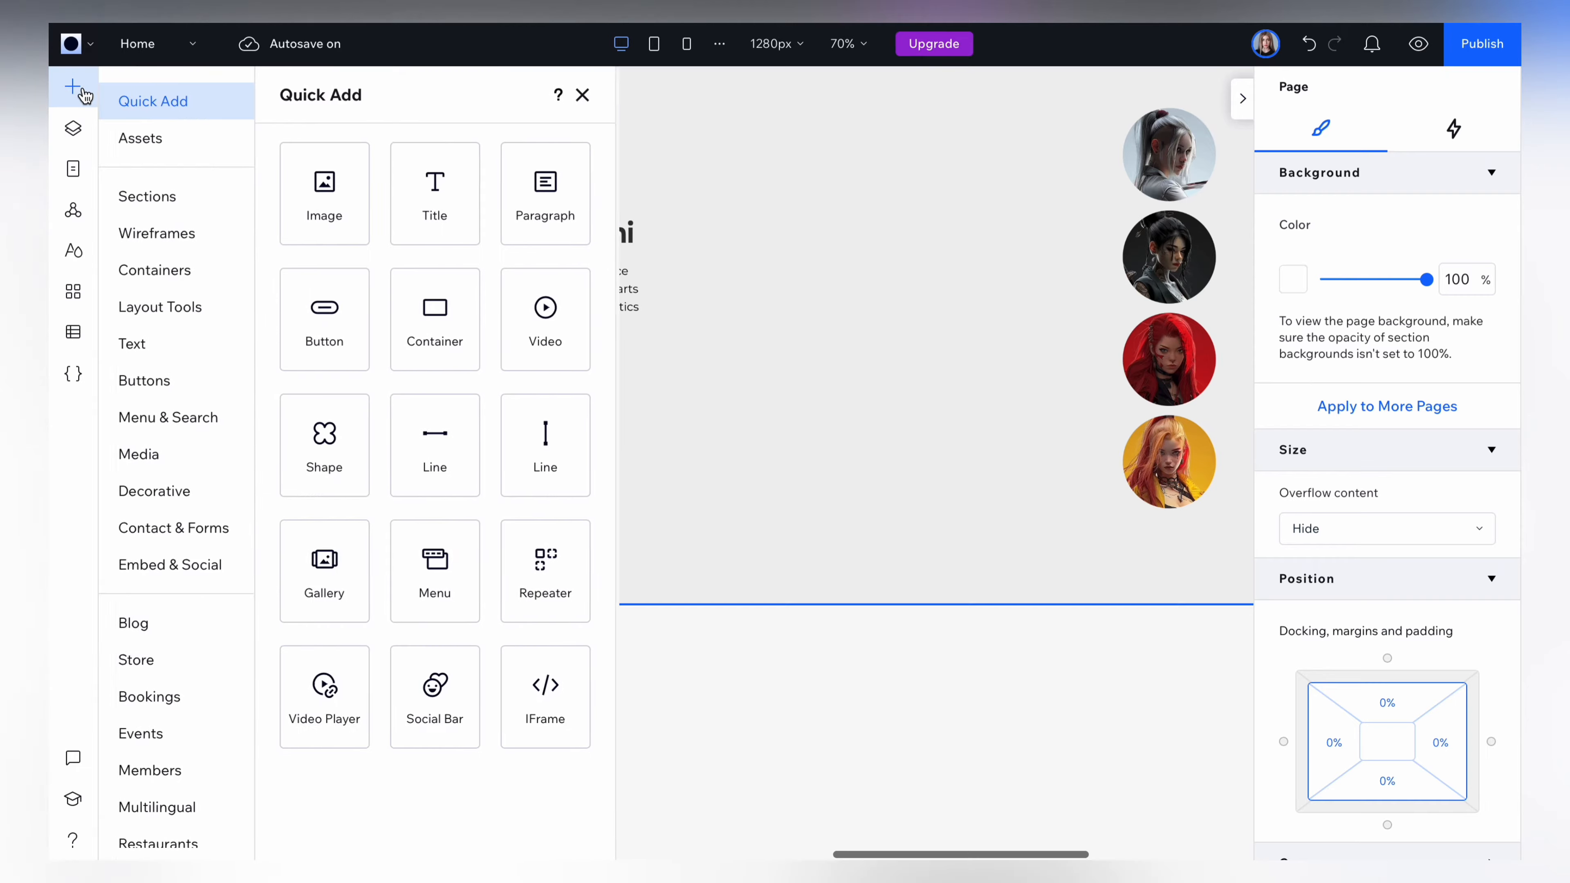
left_click_drag(312, 241, 565, 375)
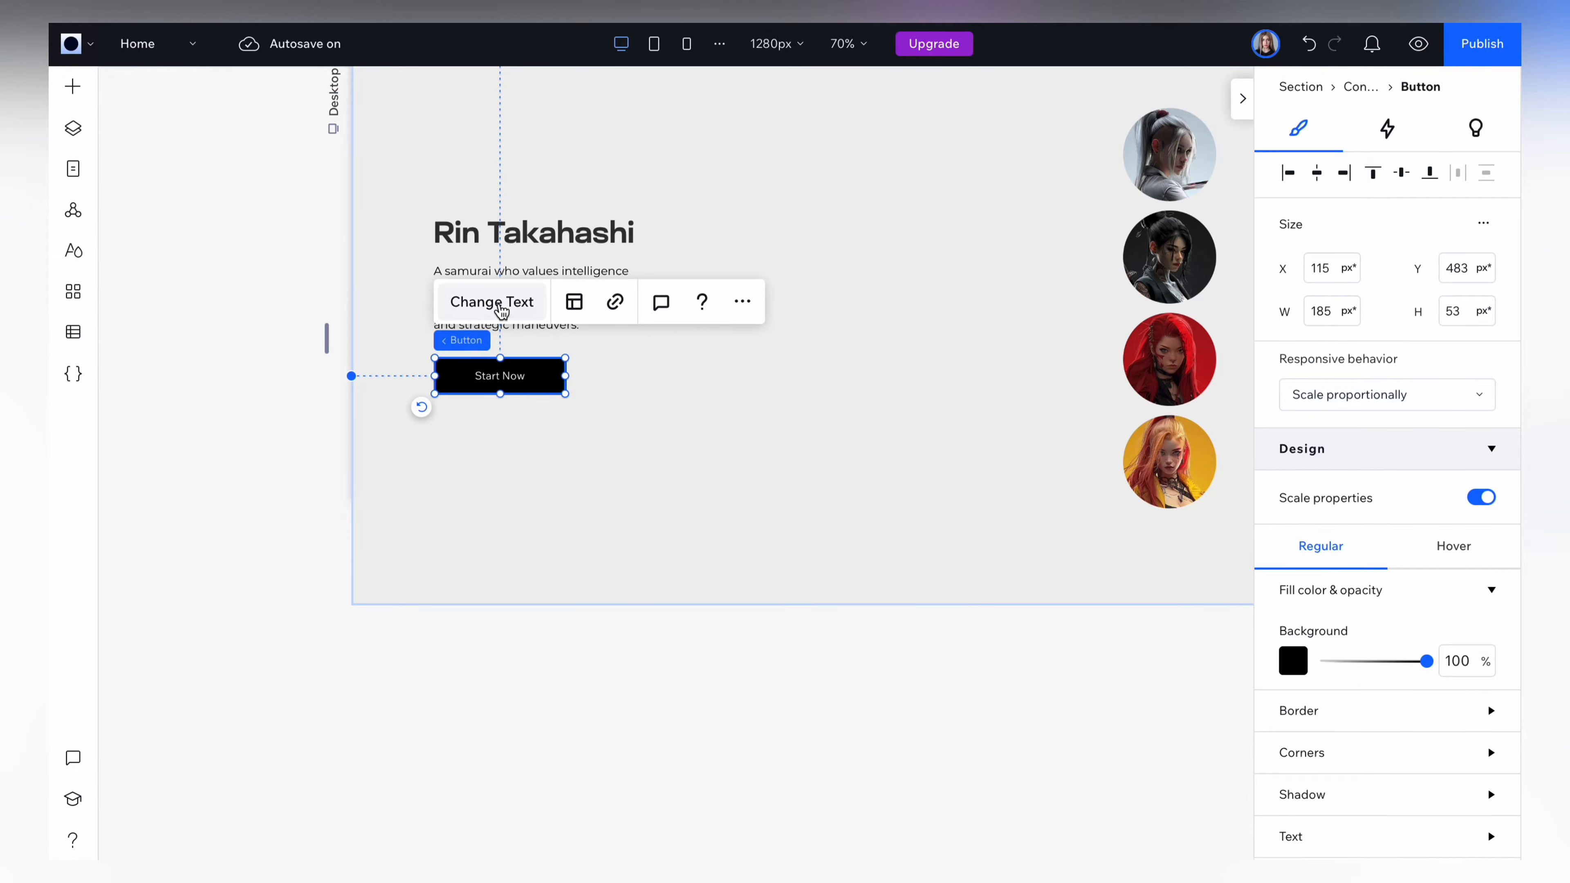
left_click(492, 302)
type("Get Start")
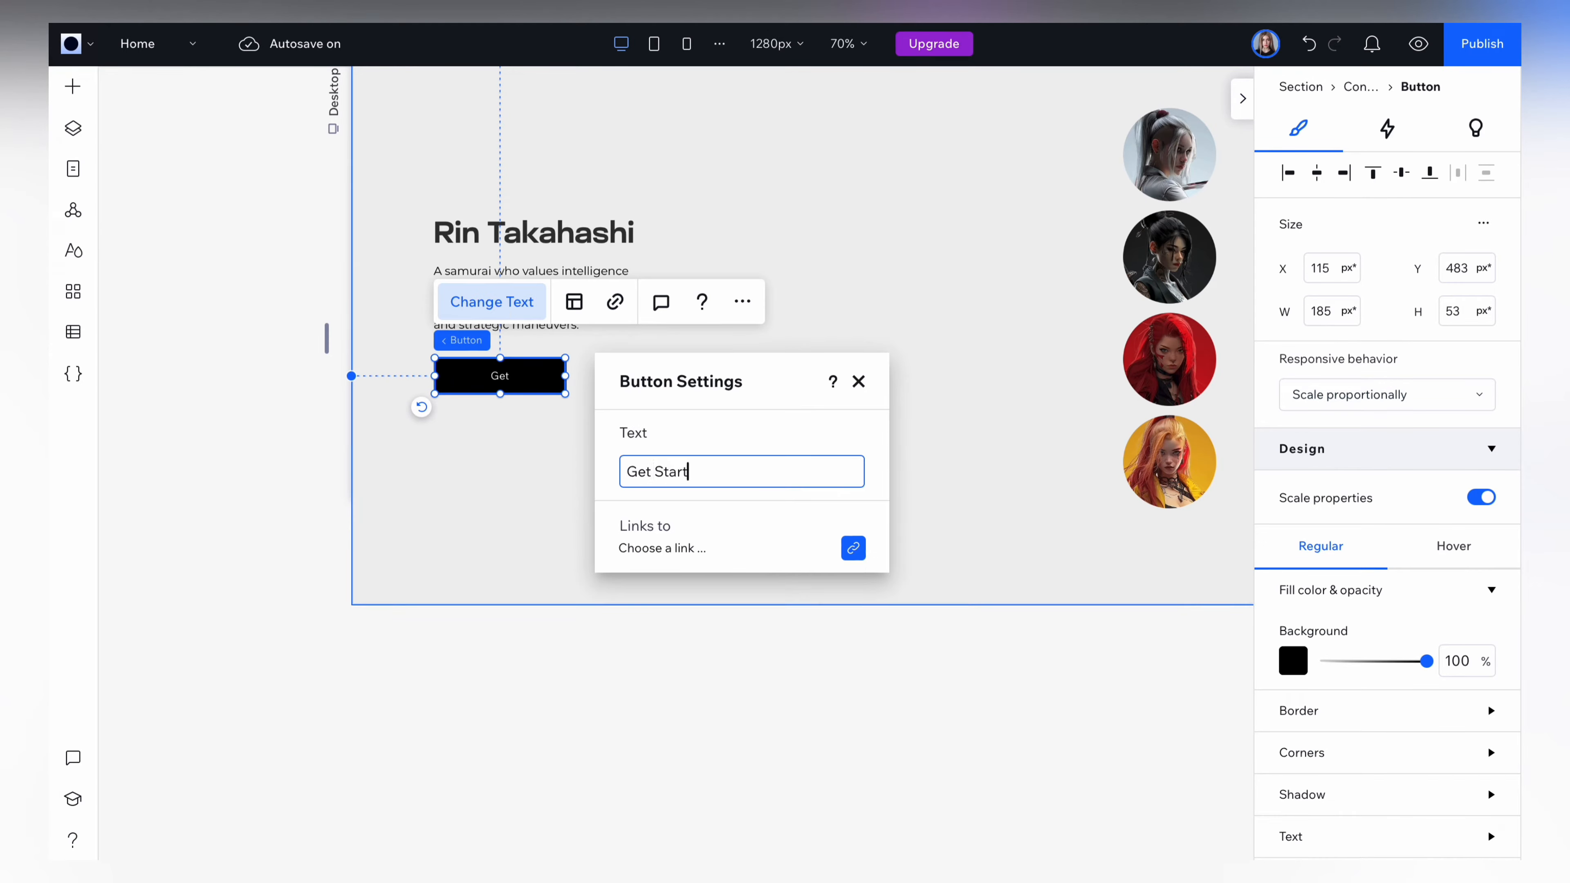
type("ed")
left_click(859, 381)
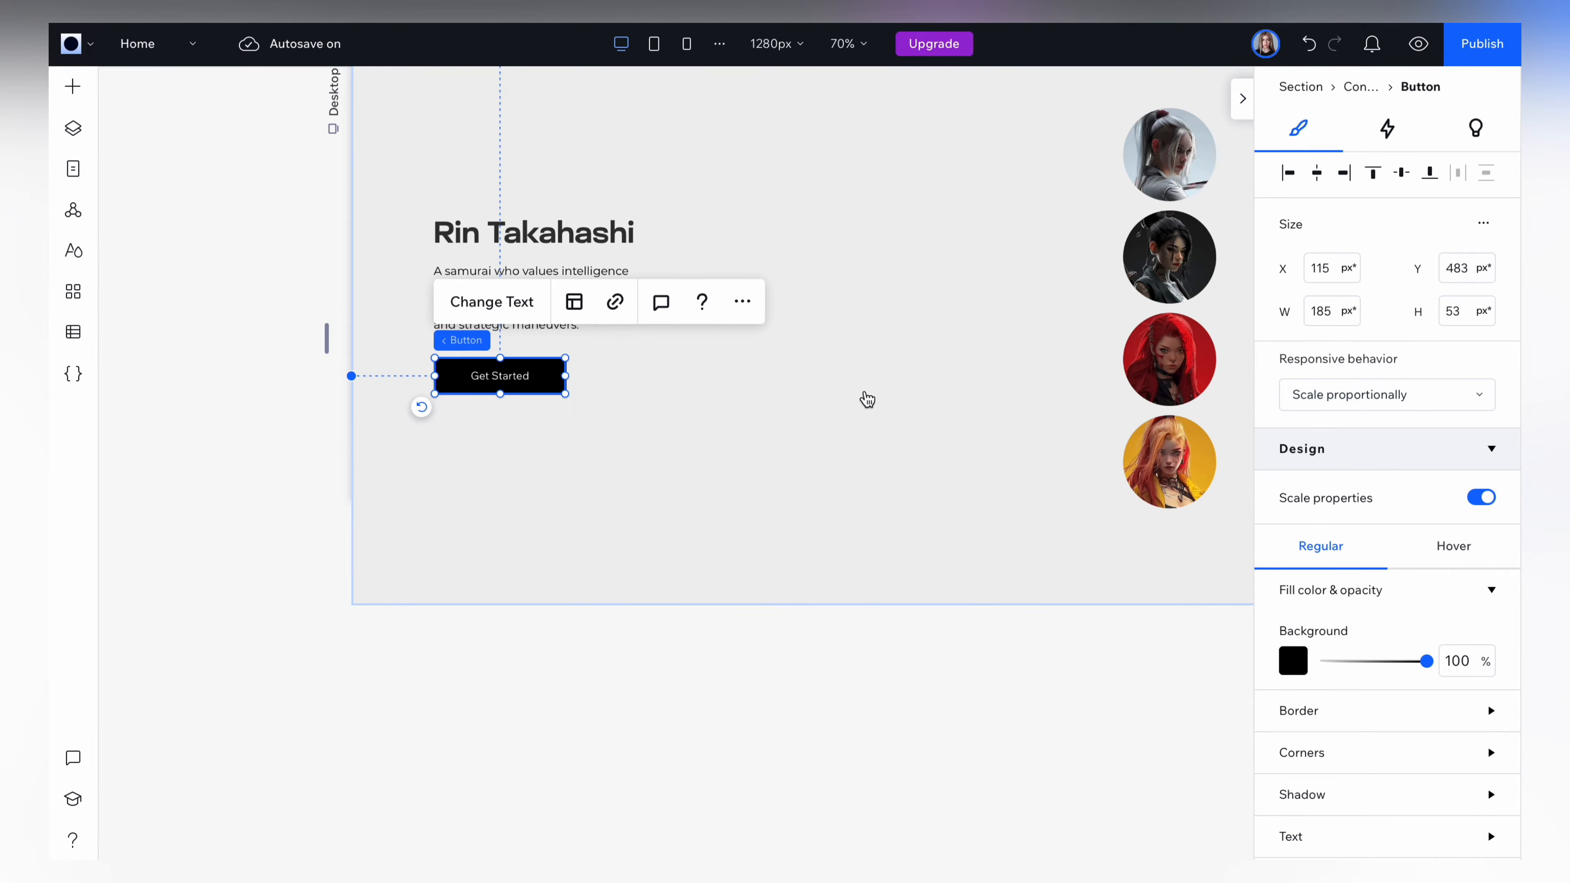
Round all corners of the Get Started button with a 500 px radius.
scroll(1319, 747, "down", 4)
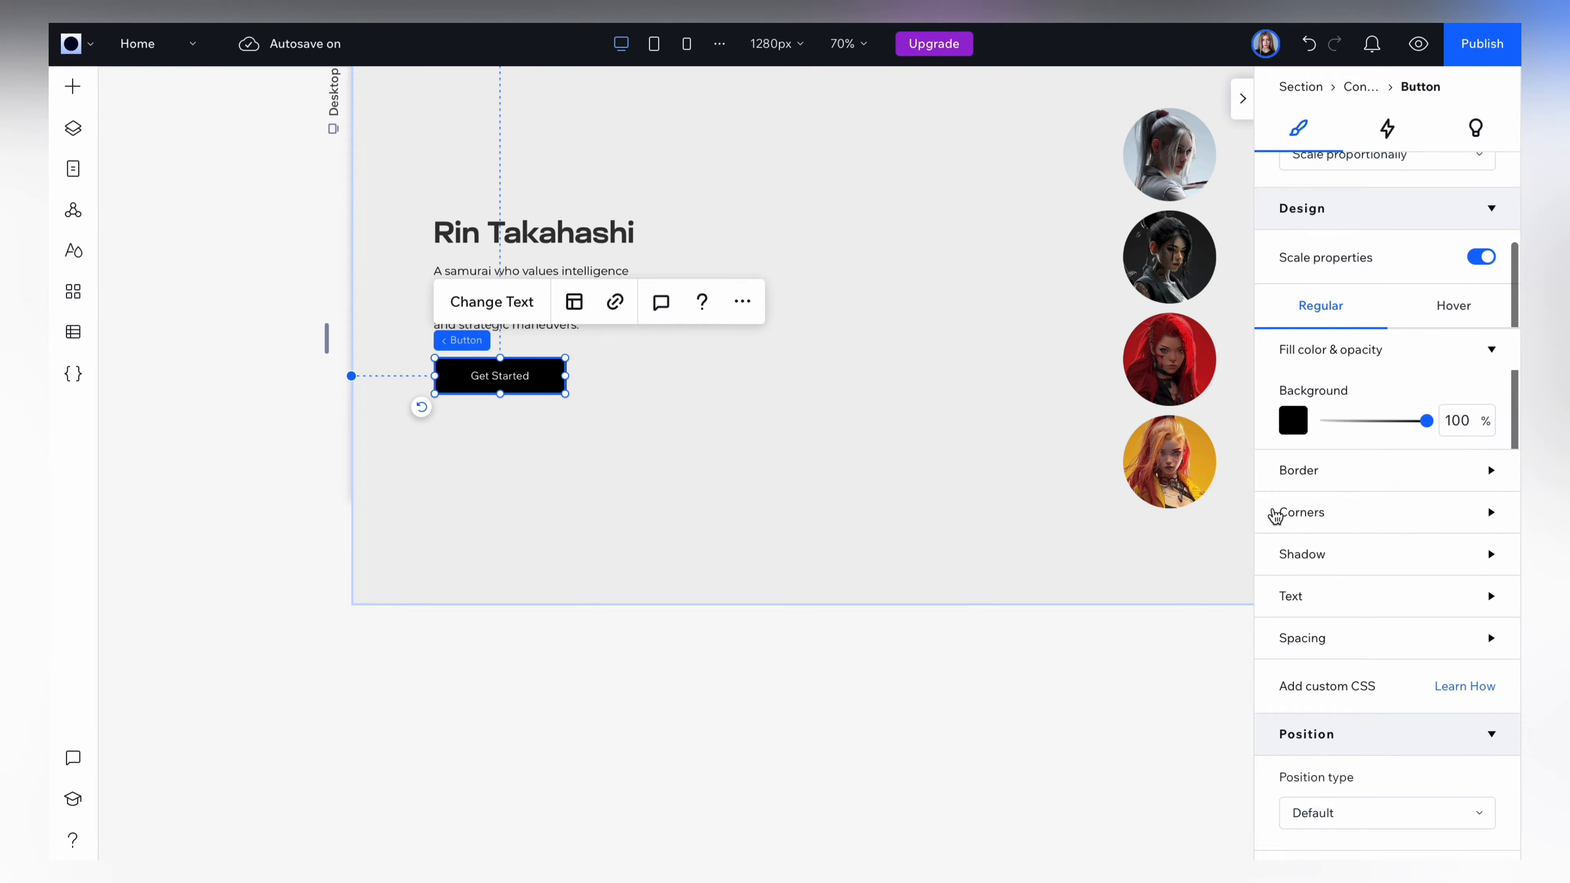
left_click(1302, 513)
left_click(1305, 580)
type("500")
key("Return")
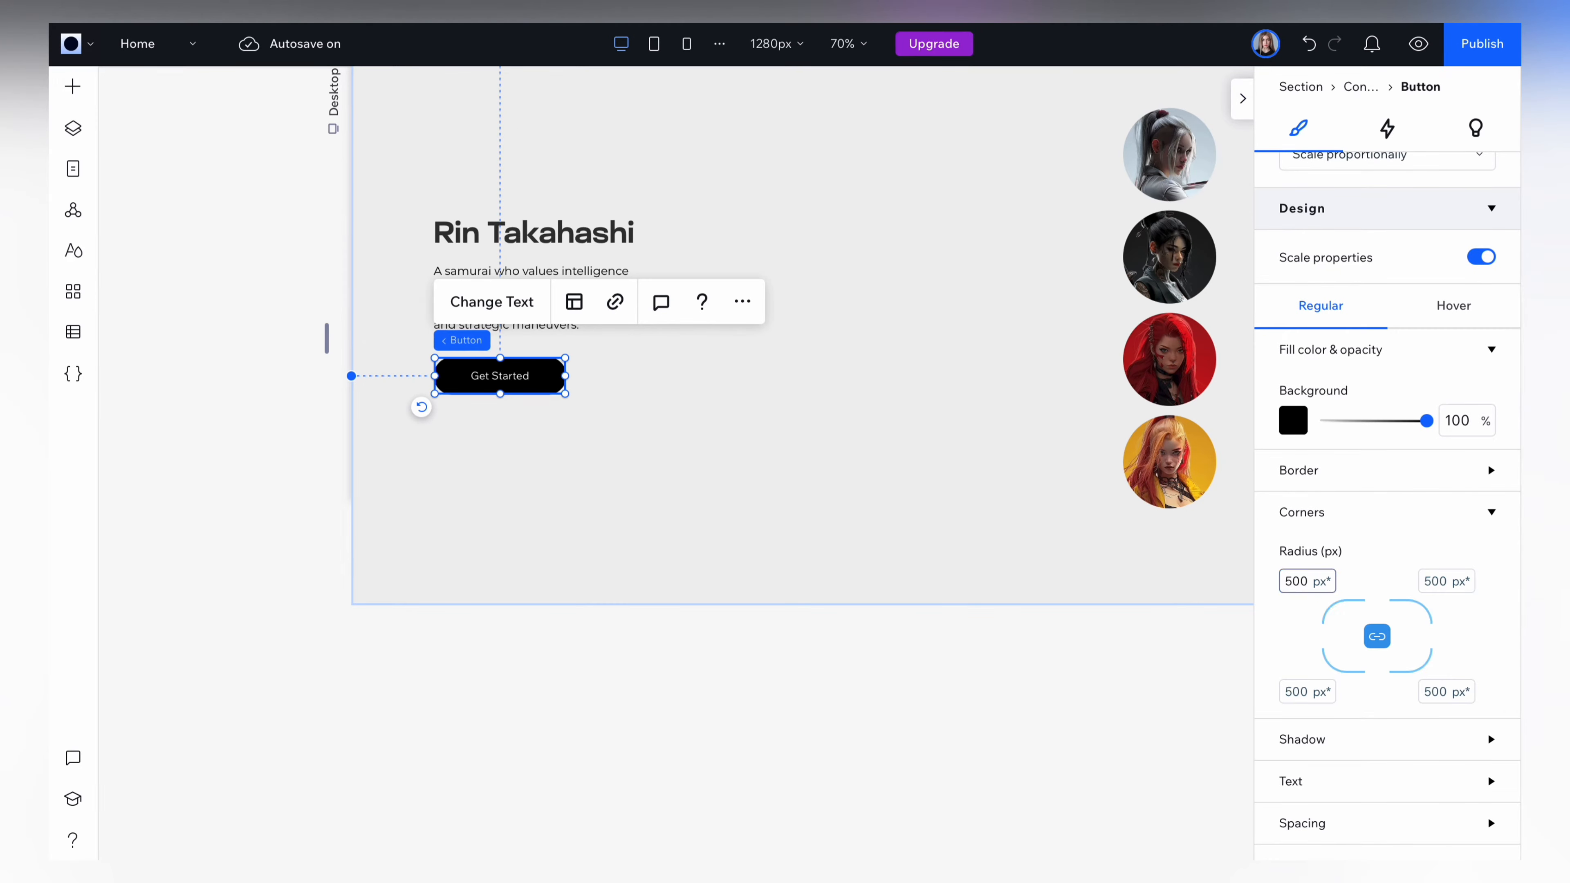
left_click(1289, 516)
Set the Get Started button's text font to the lighter-looking Glancyr Bold option.
scroll(1403, 531, "down", 1)
left_click(1412, 523)
scroll(1391, 556, "down", 2)
scroll(1355, 612, "down", 1)
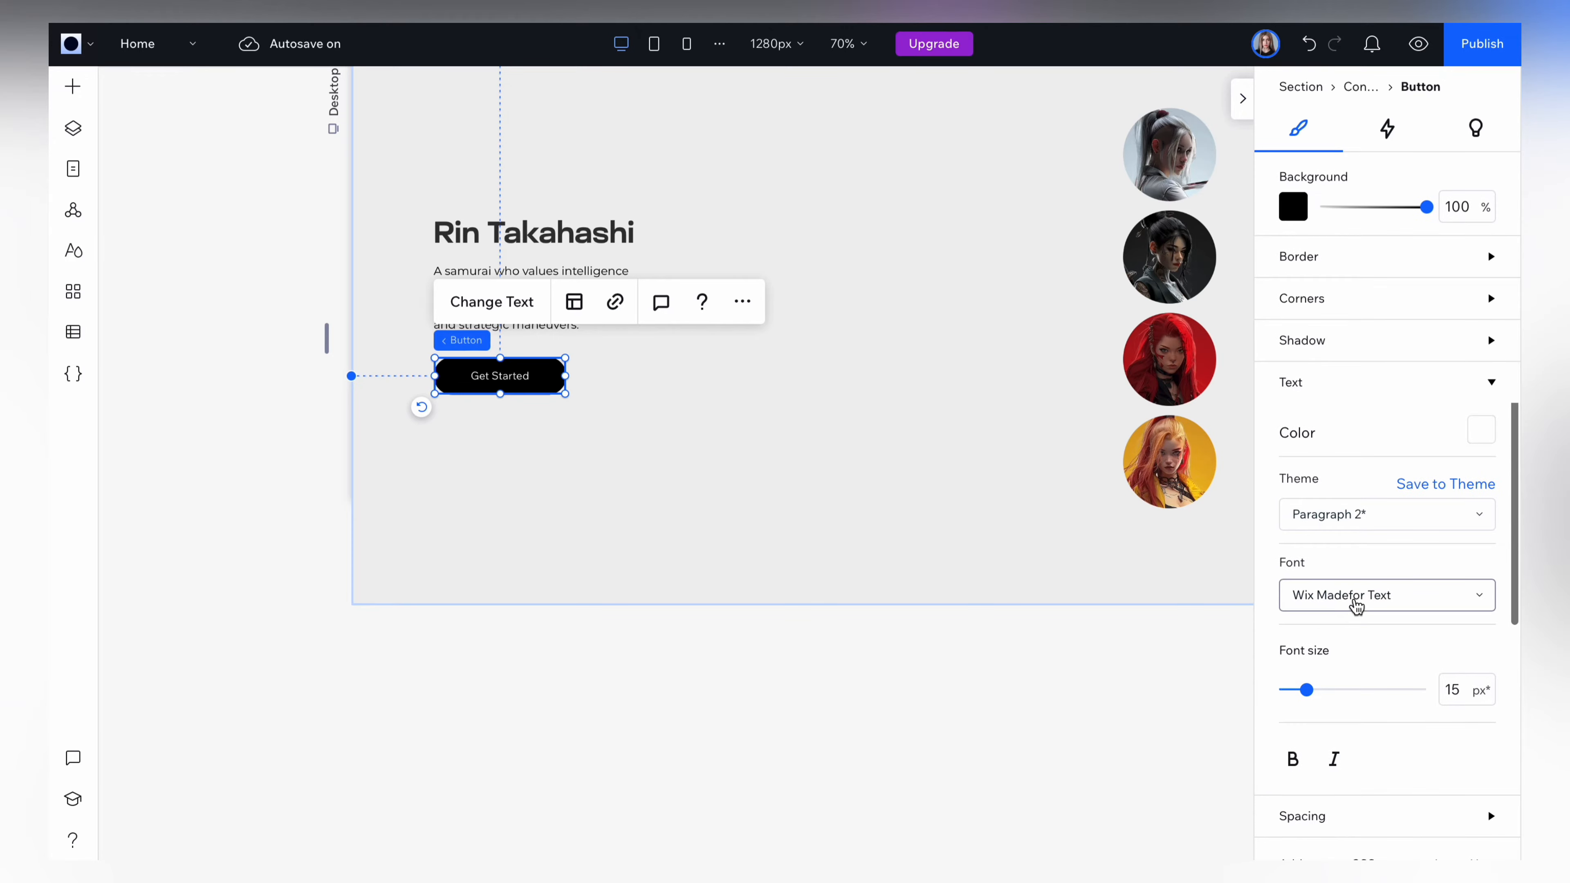
left_click(1357, 599)
type("Gla")
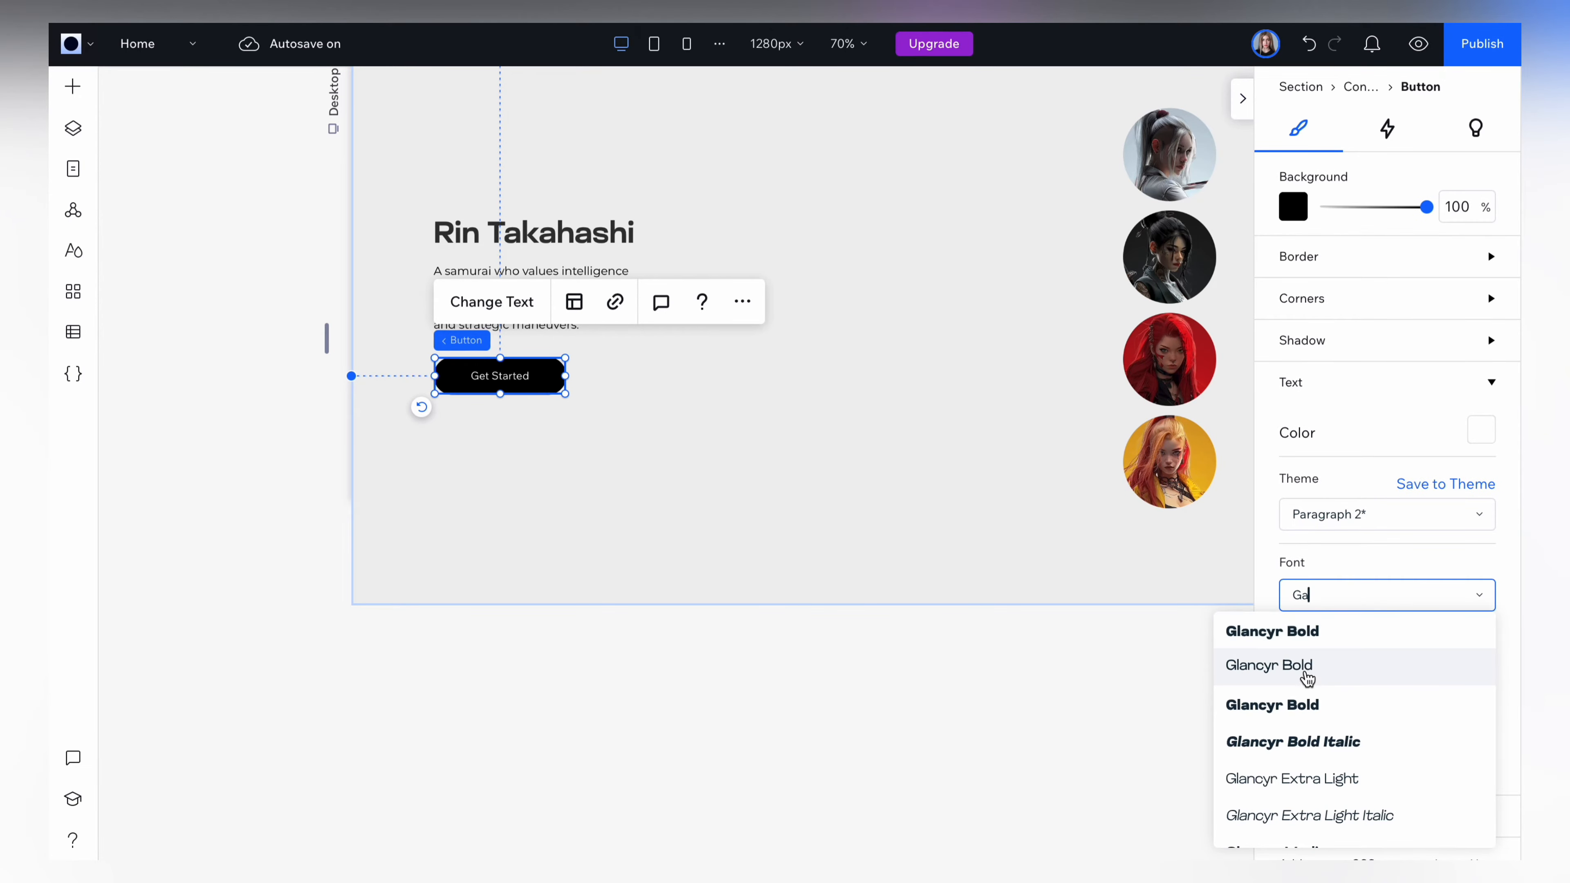
left_click(1306, 673)
Group the title, paragraph and Get Started button into one stack.
left_click_drag(273, 161, 601, 451)
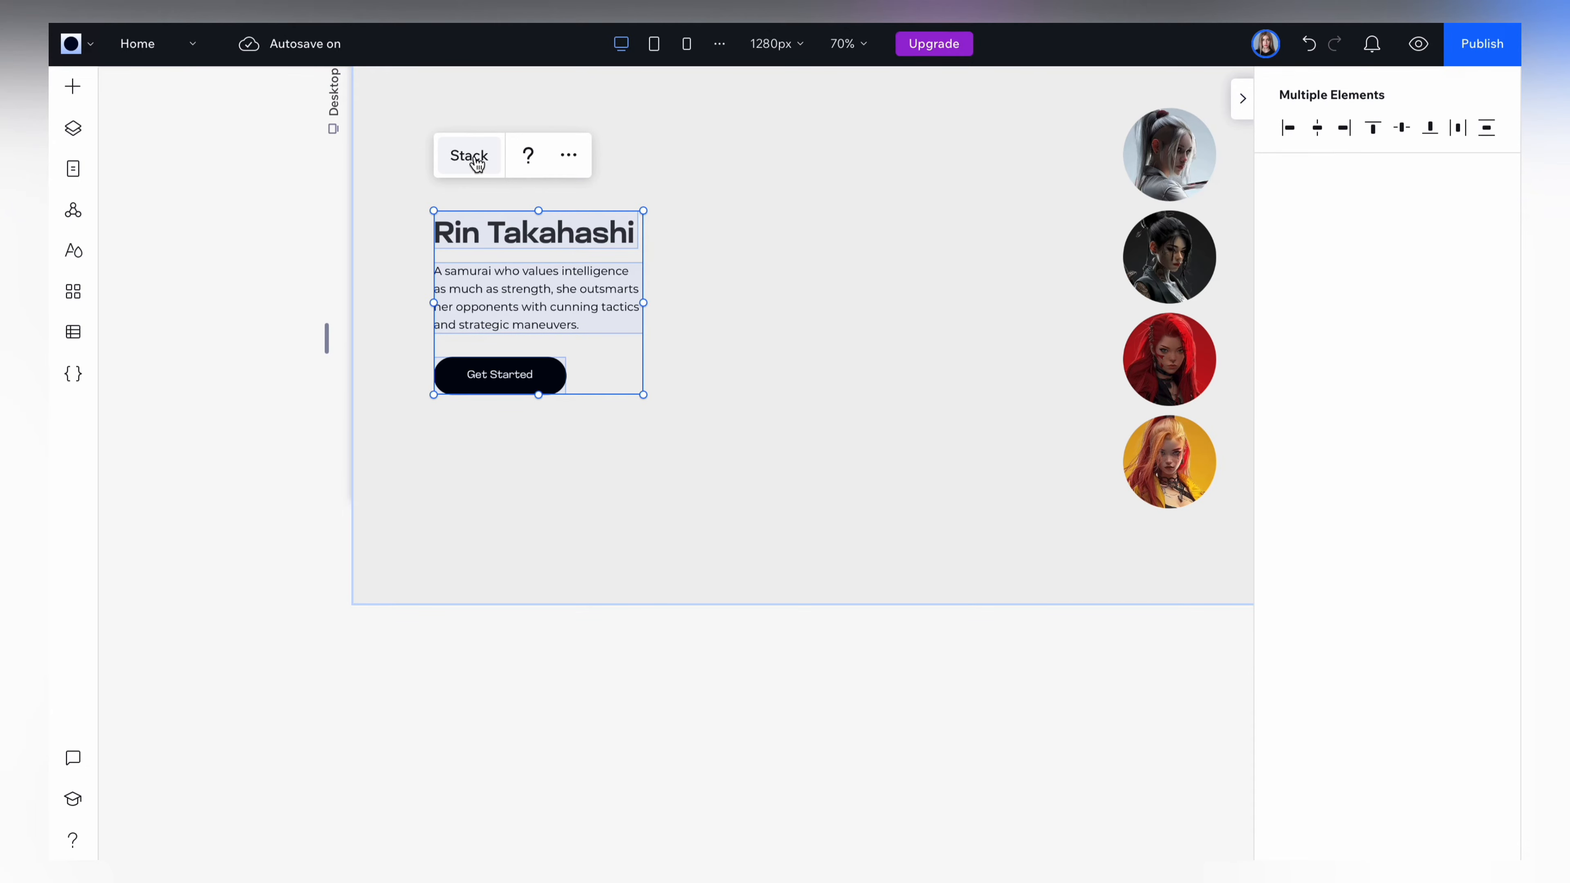
left_click(477, 159)
left_click(705, 778)
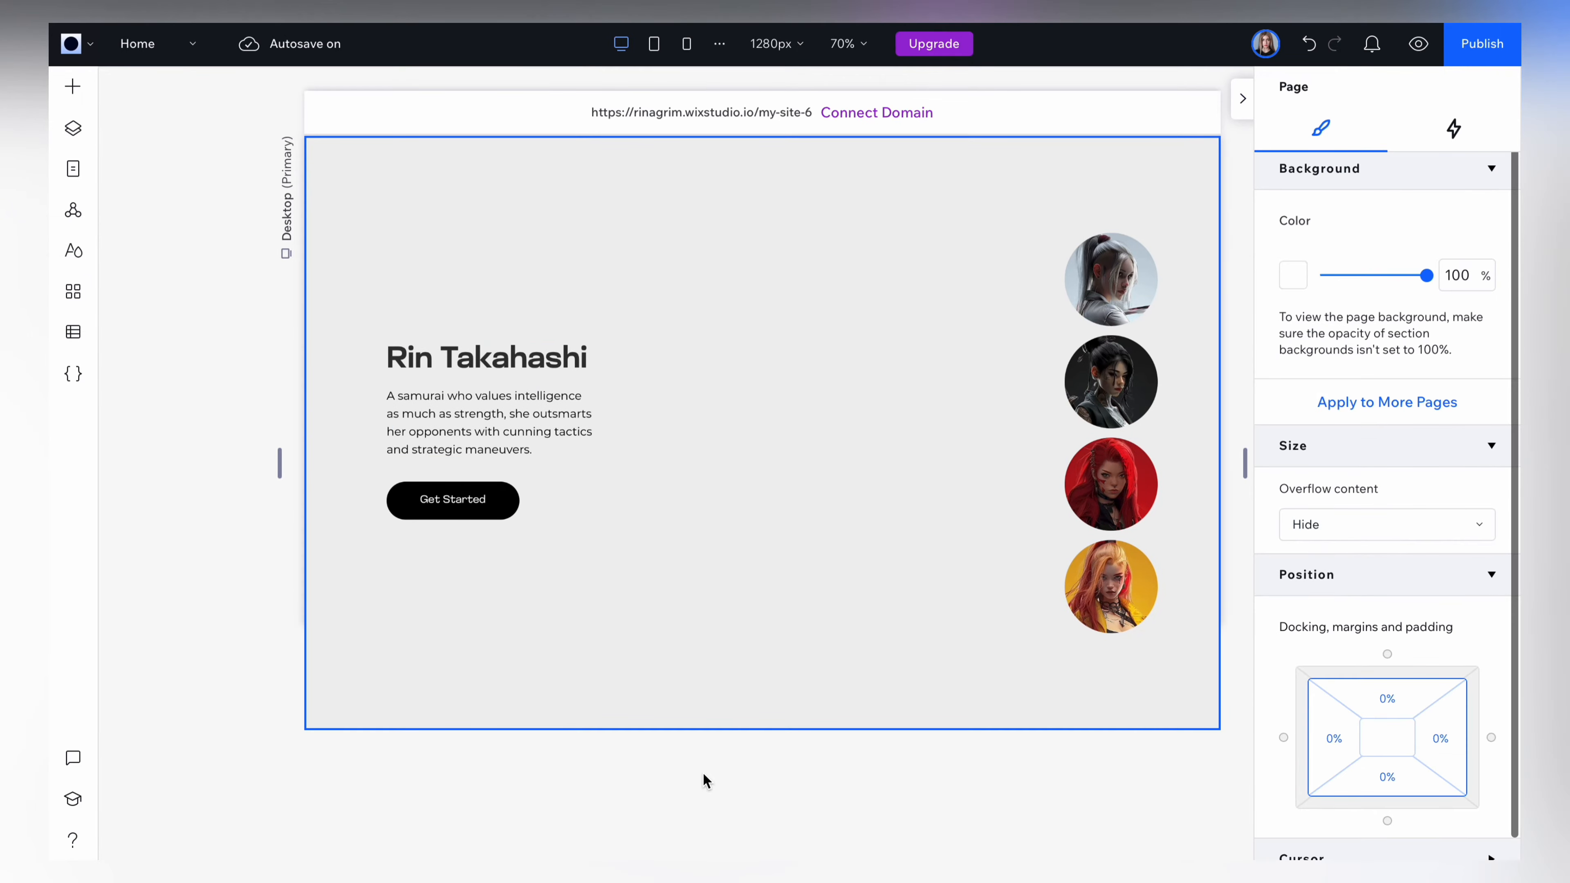
Add an image to the container, stretch it to fill the container, and replace its picture with white background.jpg.
left_click(73, 86)
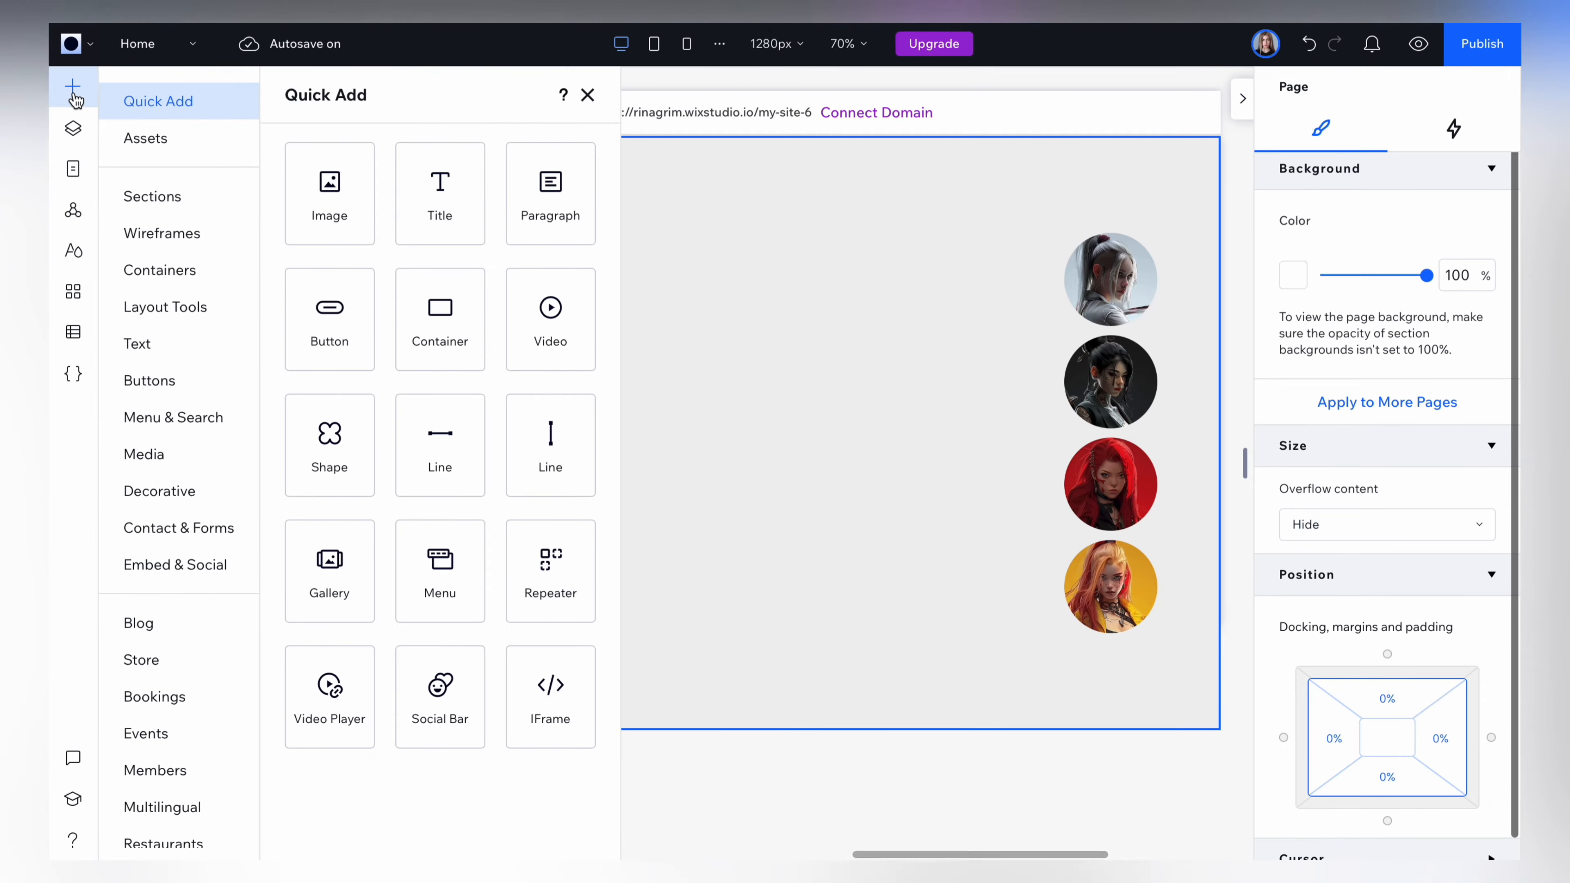
left_click_drag(325, 193, 753, 406)
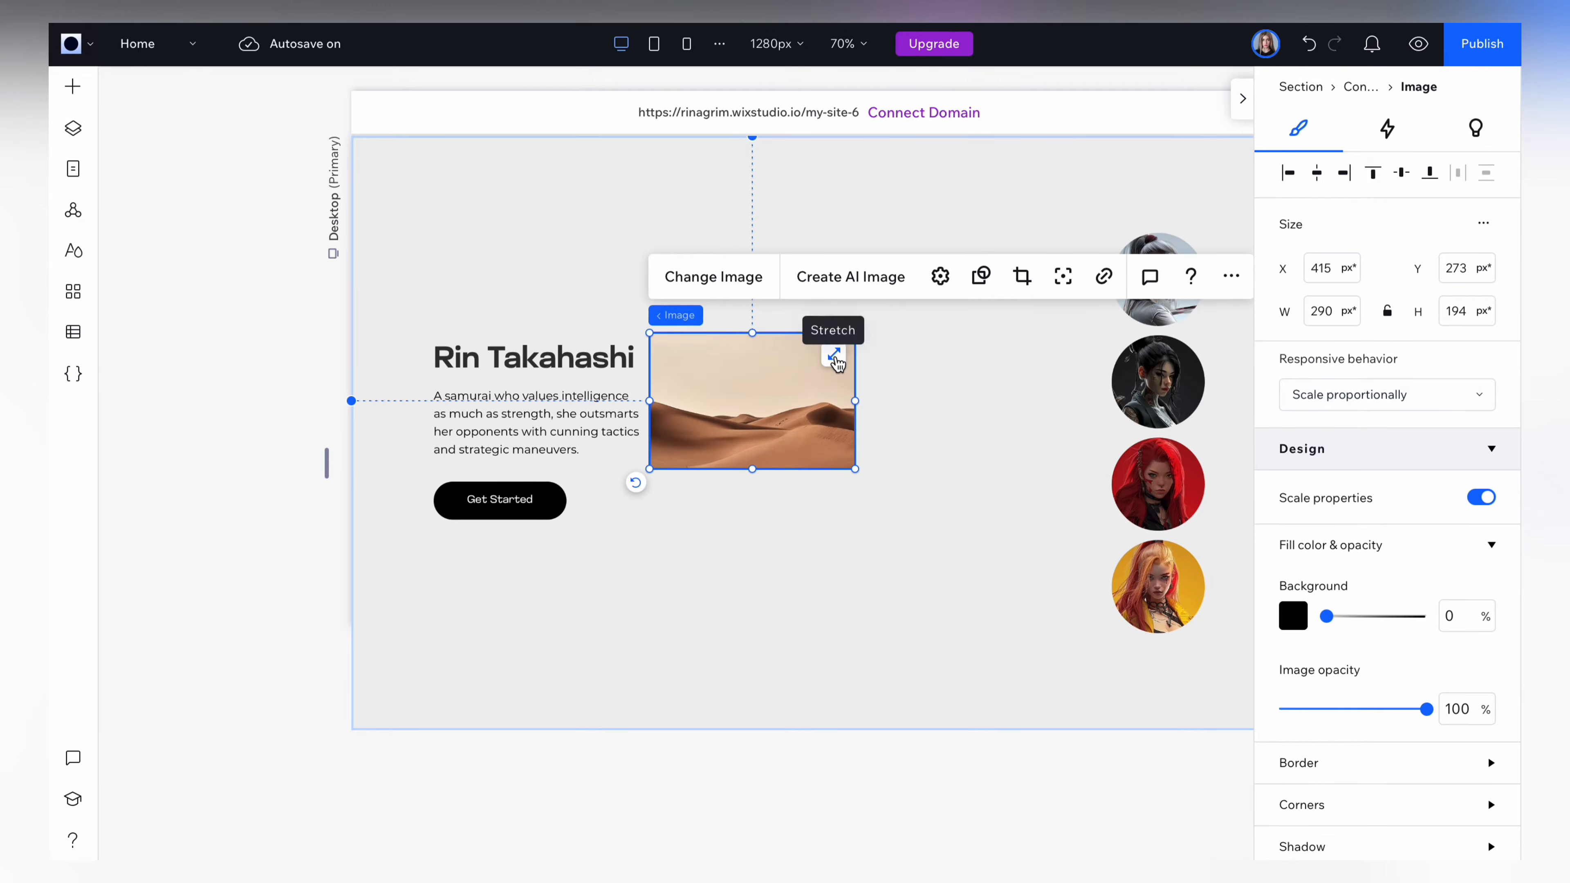
left_click(834, 356)
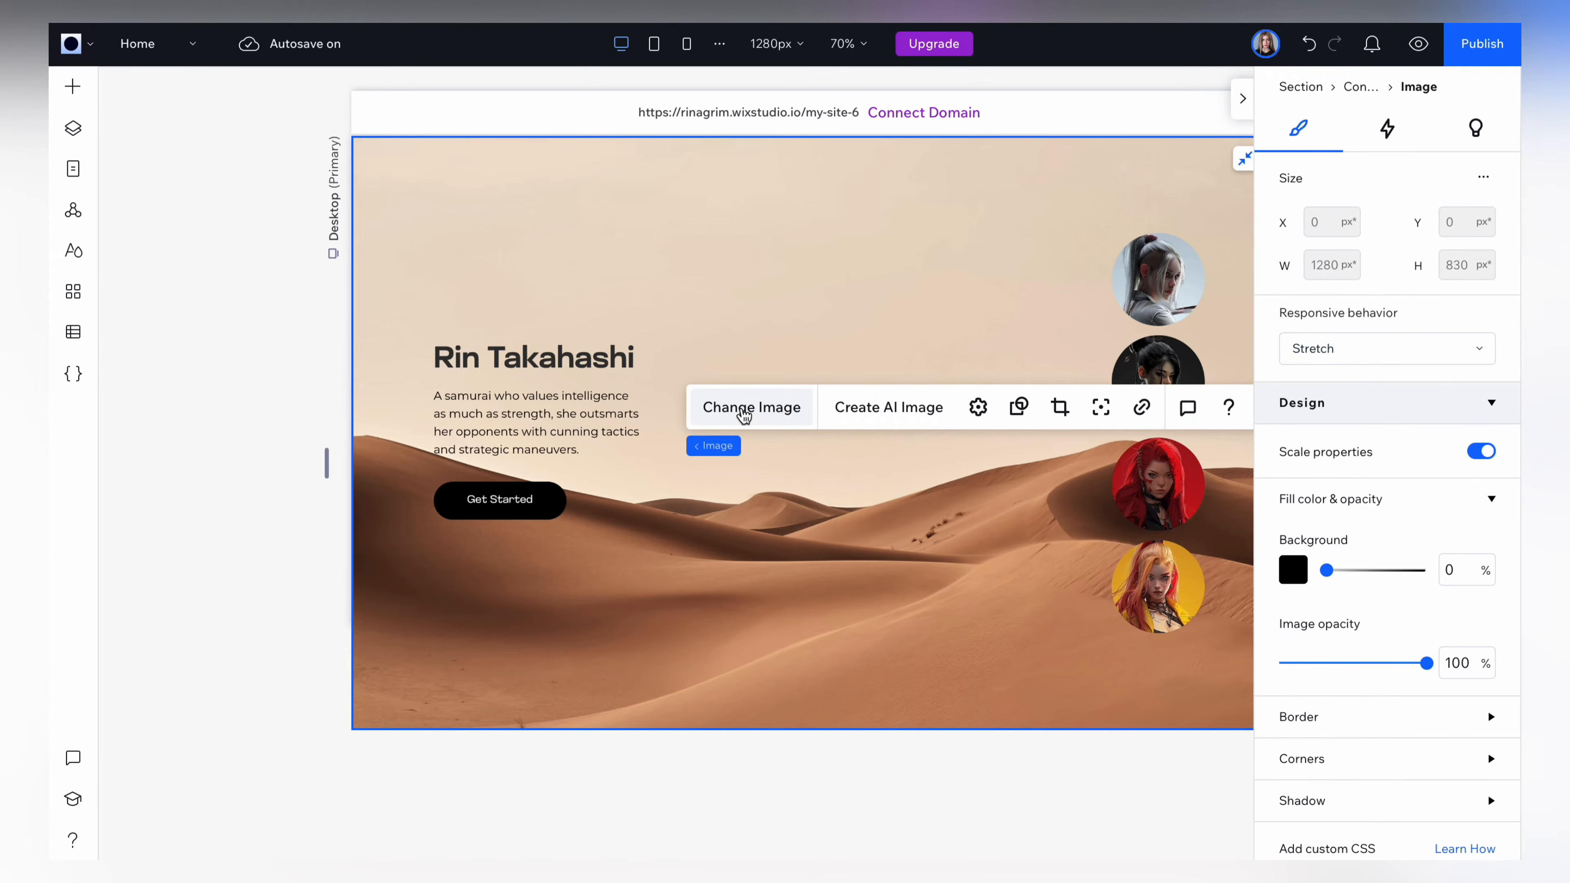
left_click(743, 408)
left_click(795, 599)
left_click(1402, 805)
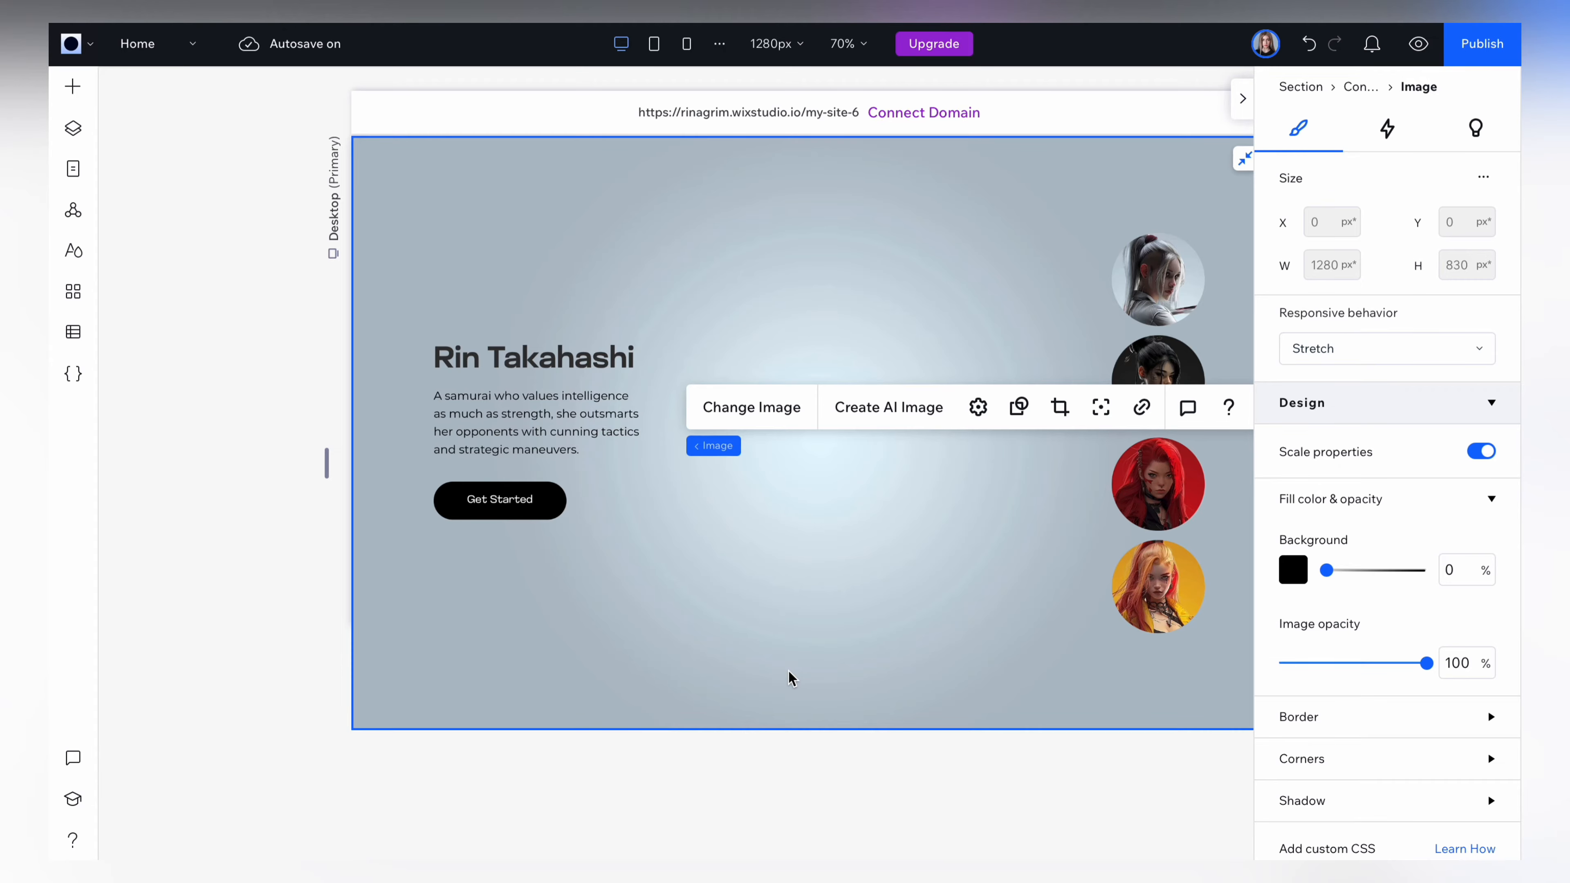
Add a second image between the text and the profile images, reaching the section's lower edge, about 615 px wide by 628 px high.
scroll(790, 678, "right", 1)
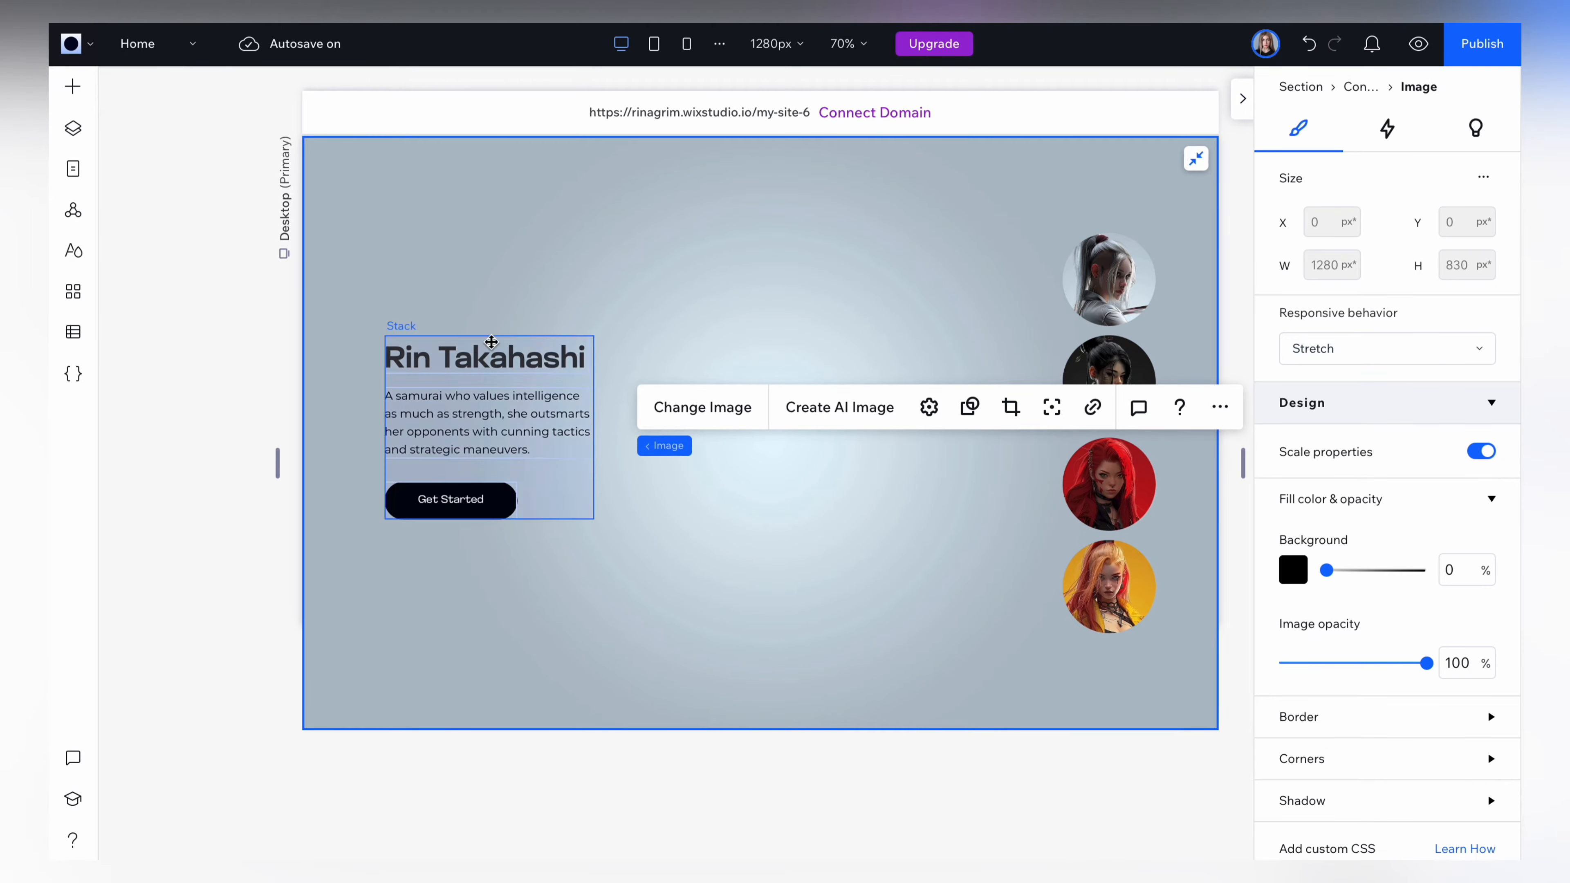
left_click(72, 86)
left_click_drag(335, 176, 725, 354)
left_click(725, 354)
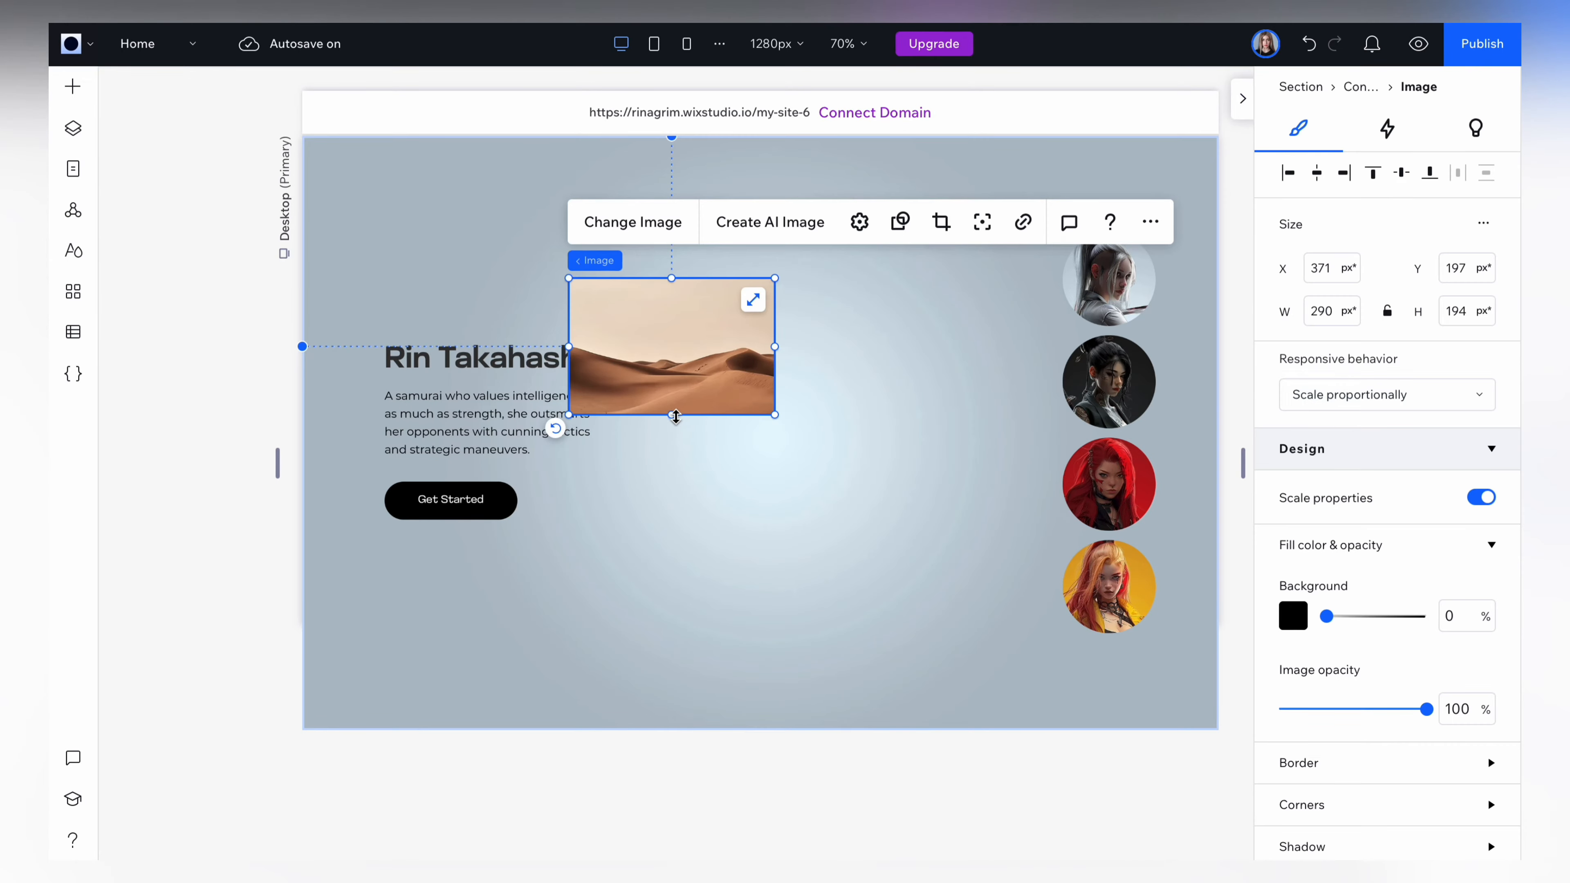
left_click_drag(671, 415, 643, 727)
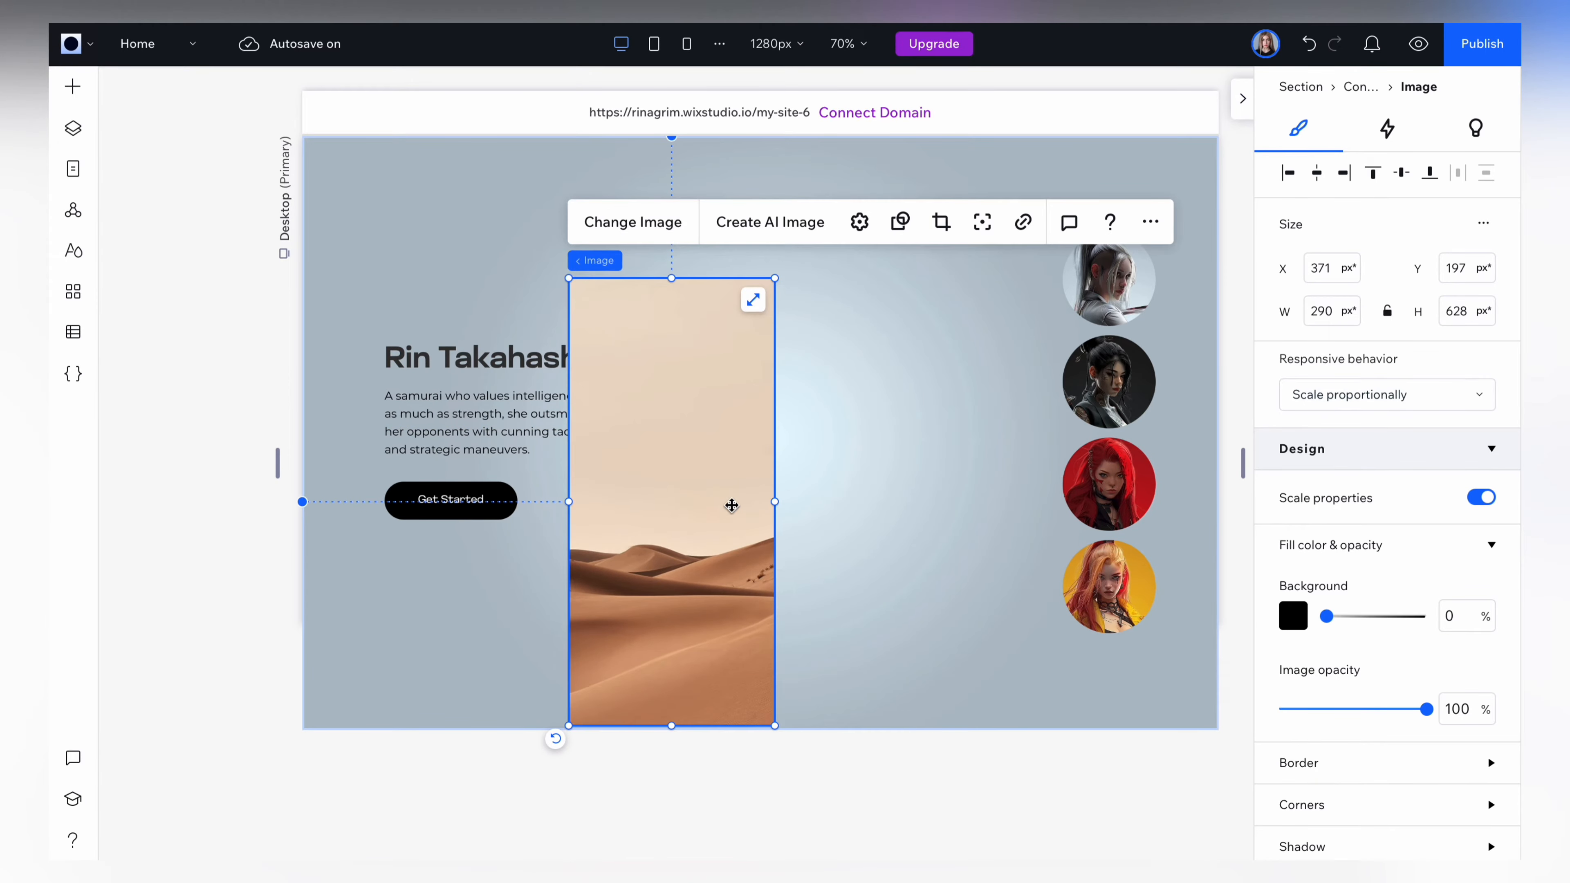
left_click(1317, 174)
left_click_drag(875, 501, 1053, 501)
left_click_drag(669, 504, 615, 501)
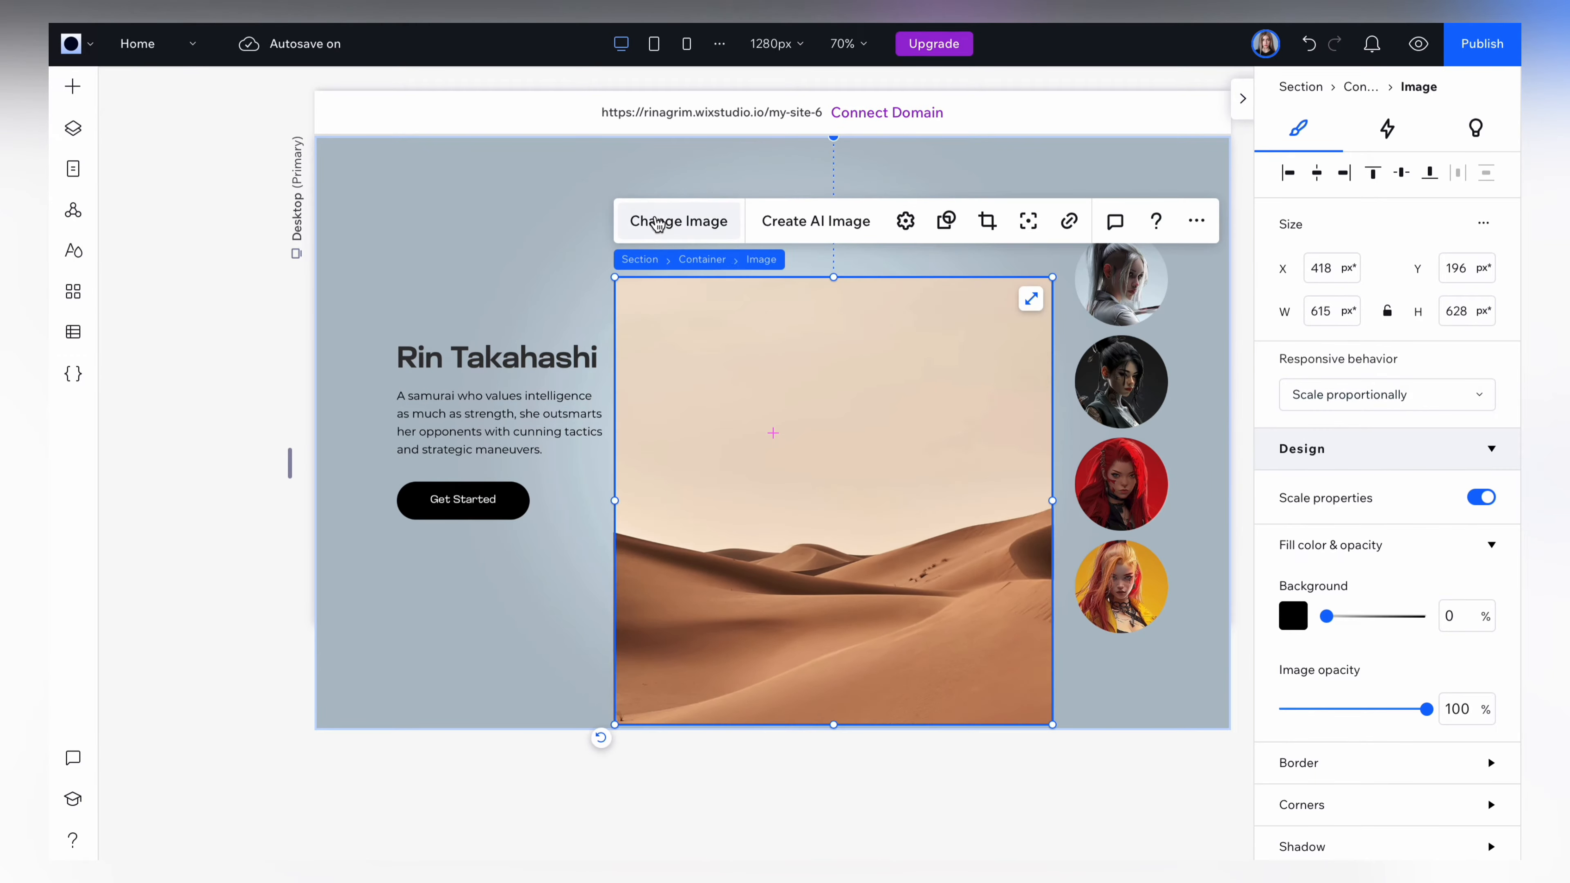
Replace the second image's placeholder picture with white samurai.png from the site files.
left_click(697, 226)
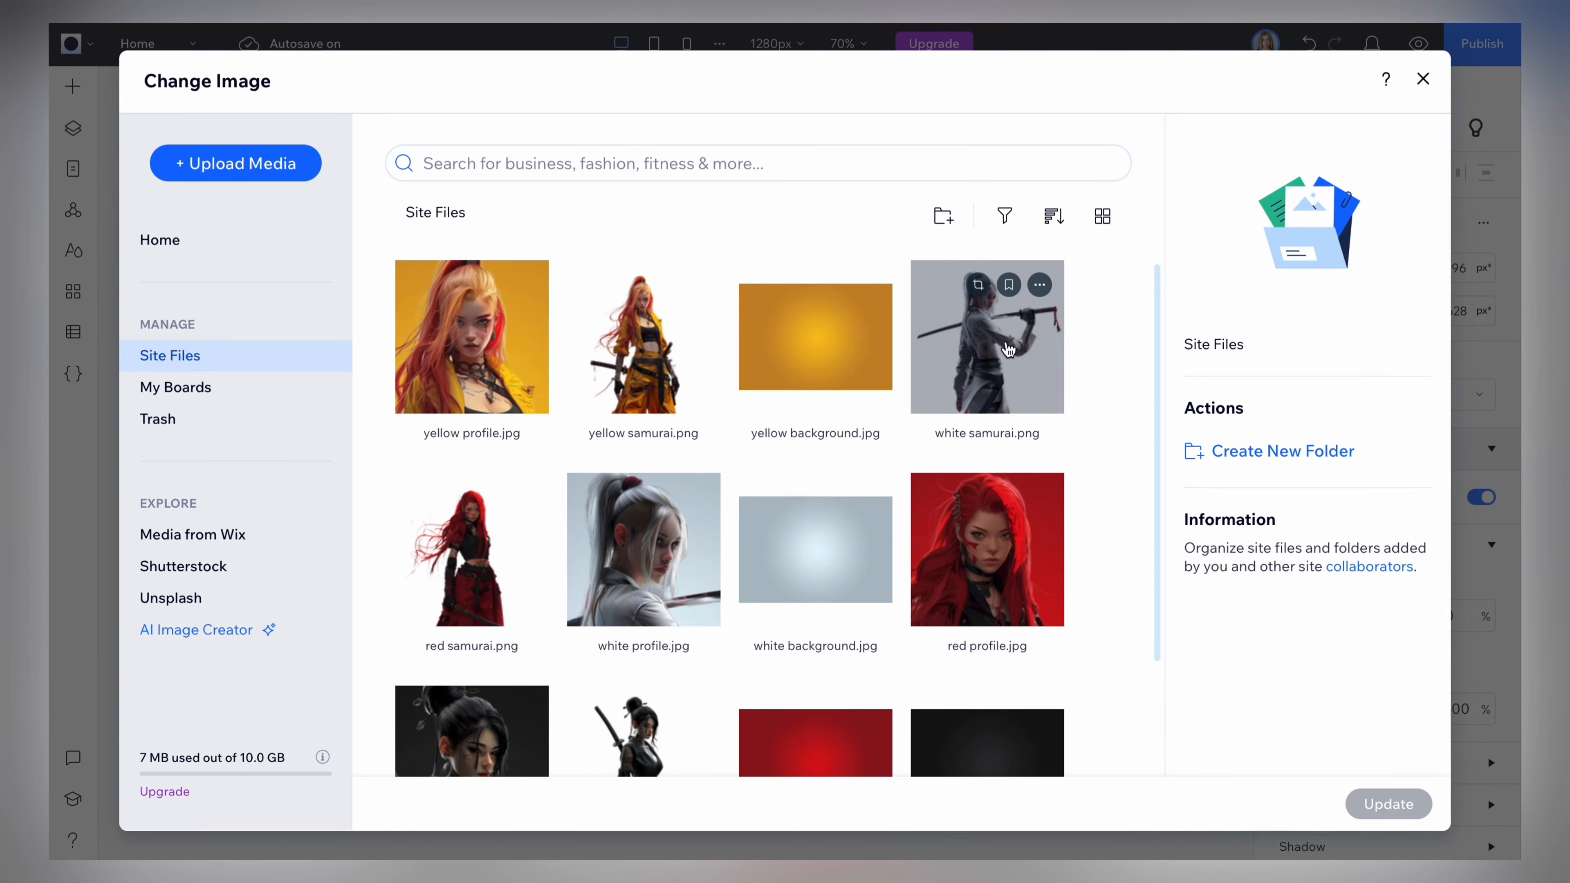
left_click(978, 358)
left_click(1388, 804)
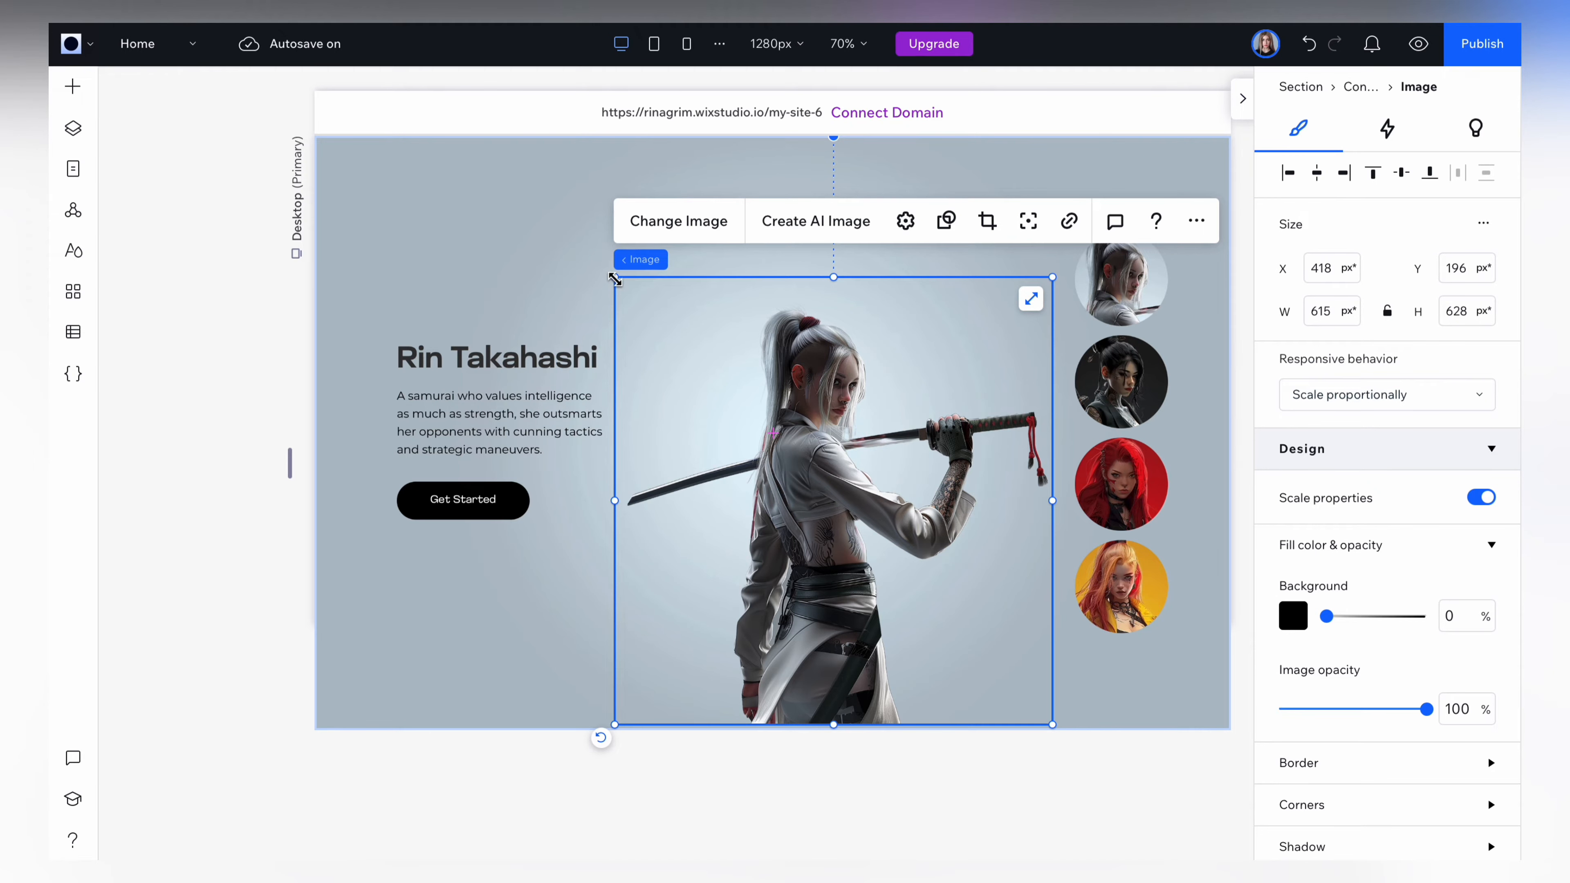
Enlarge the samurai image to about 726 by 741 px and center it horizontally in the container.
left_click_drag(606, 268, 541, 196)
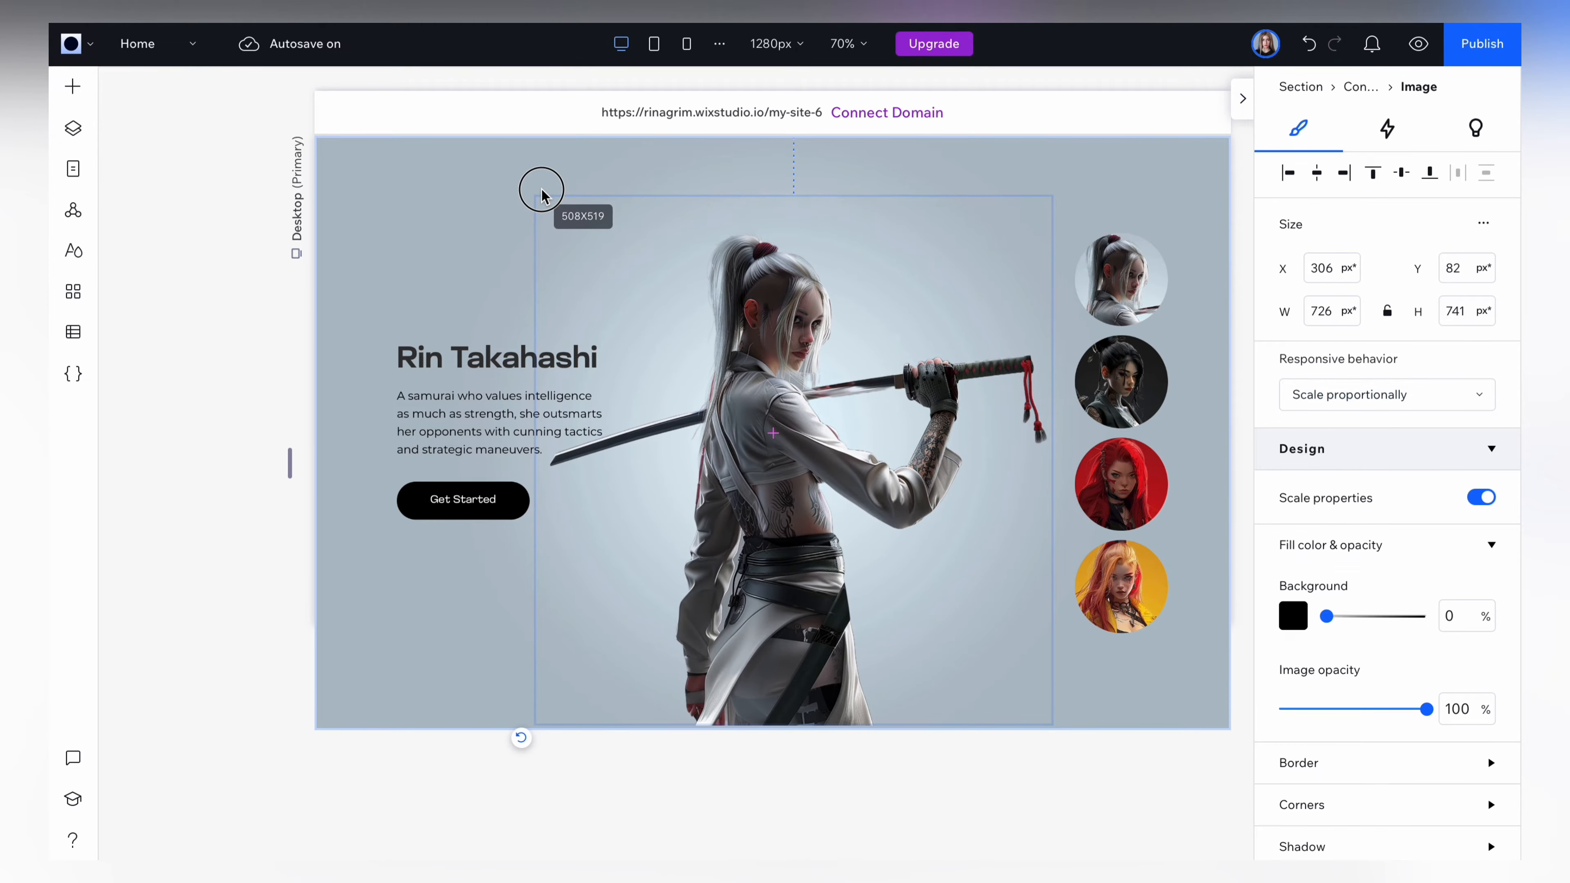
left_click_drag(771, 667, 749, 667)
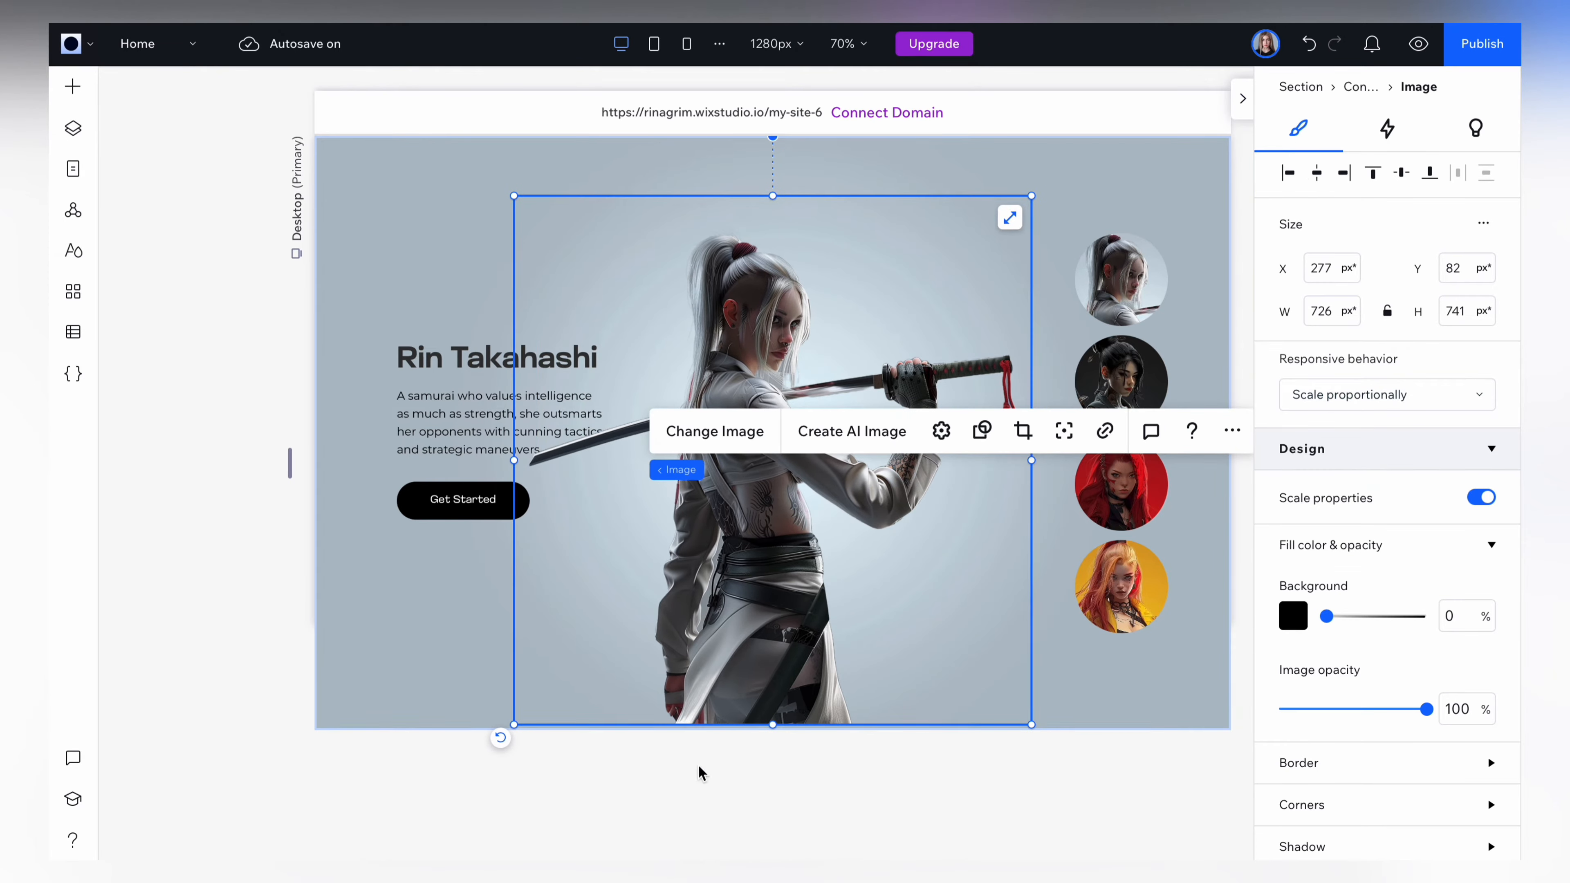
left_click(652, 795)
Rename the section's container layer to "White".
left_click(73, 128)
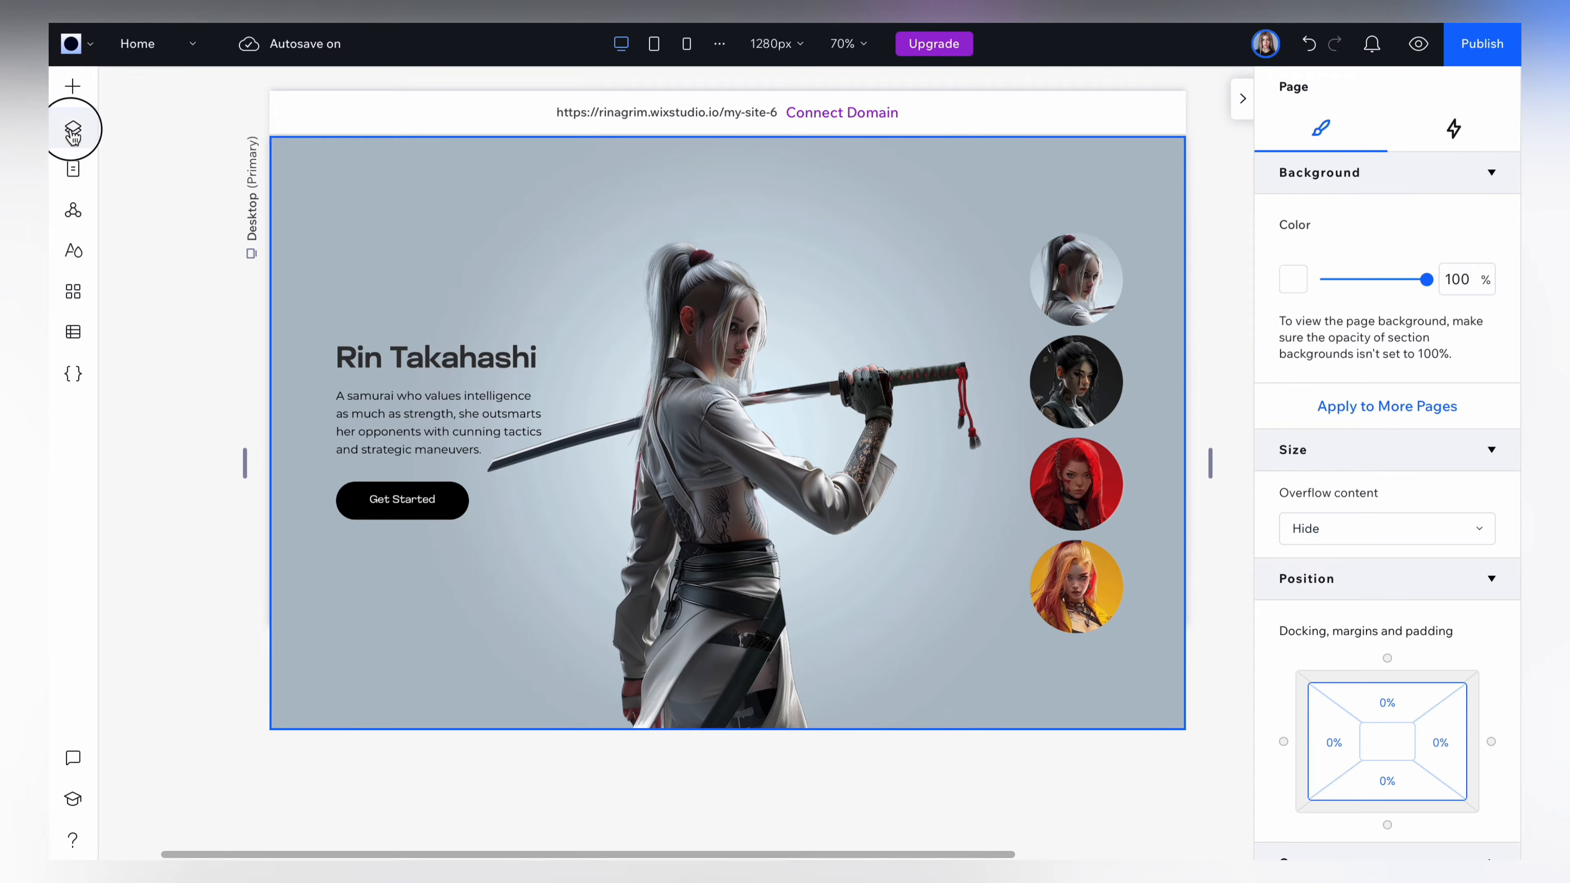
left_click(217, 216)
left_click(269, 262)
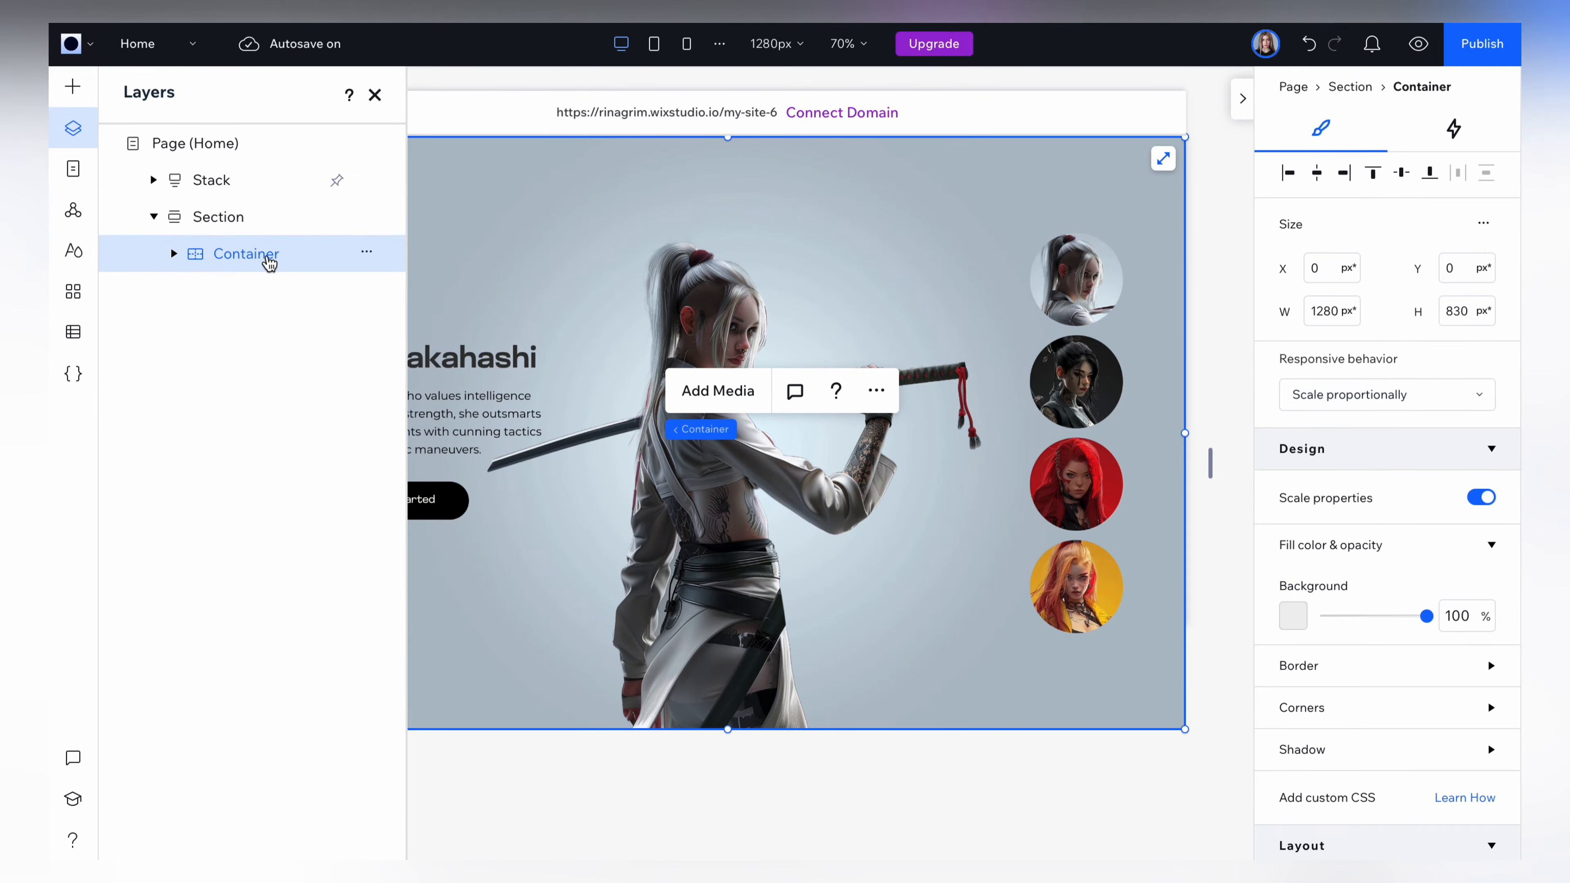
double_click(259, 258)
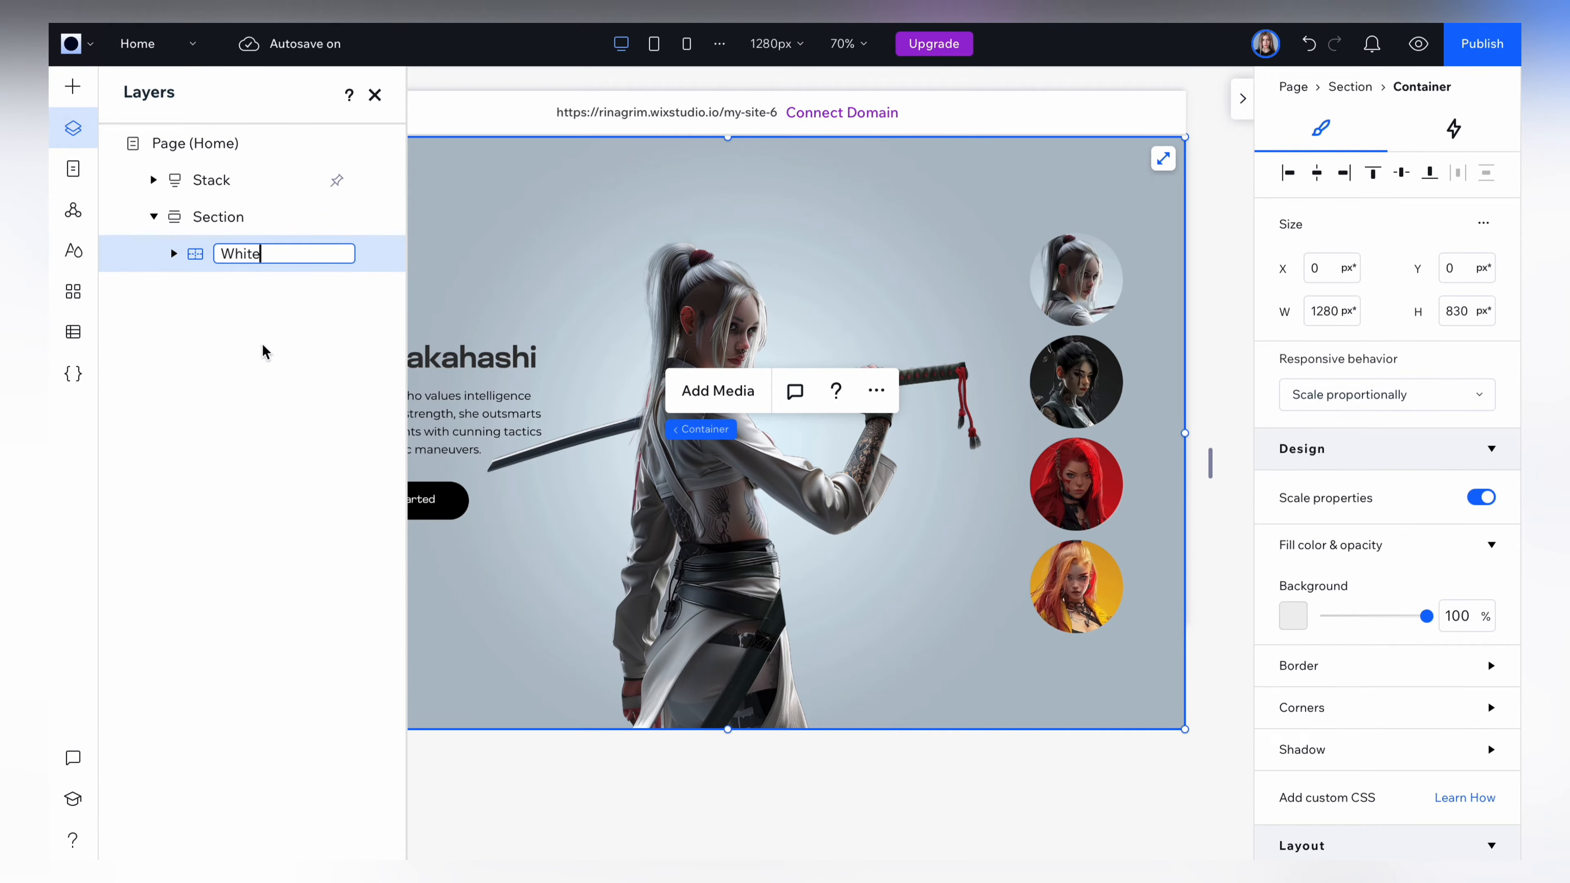
key("Return")
Duplicate the White container and rename the copy "Black".
key("super+d")
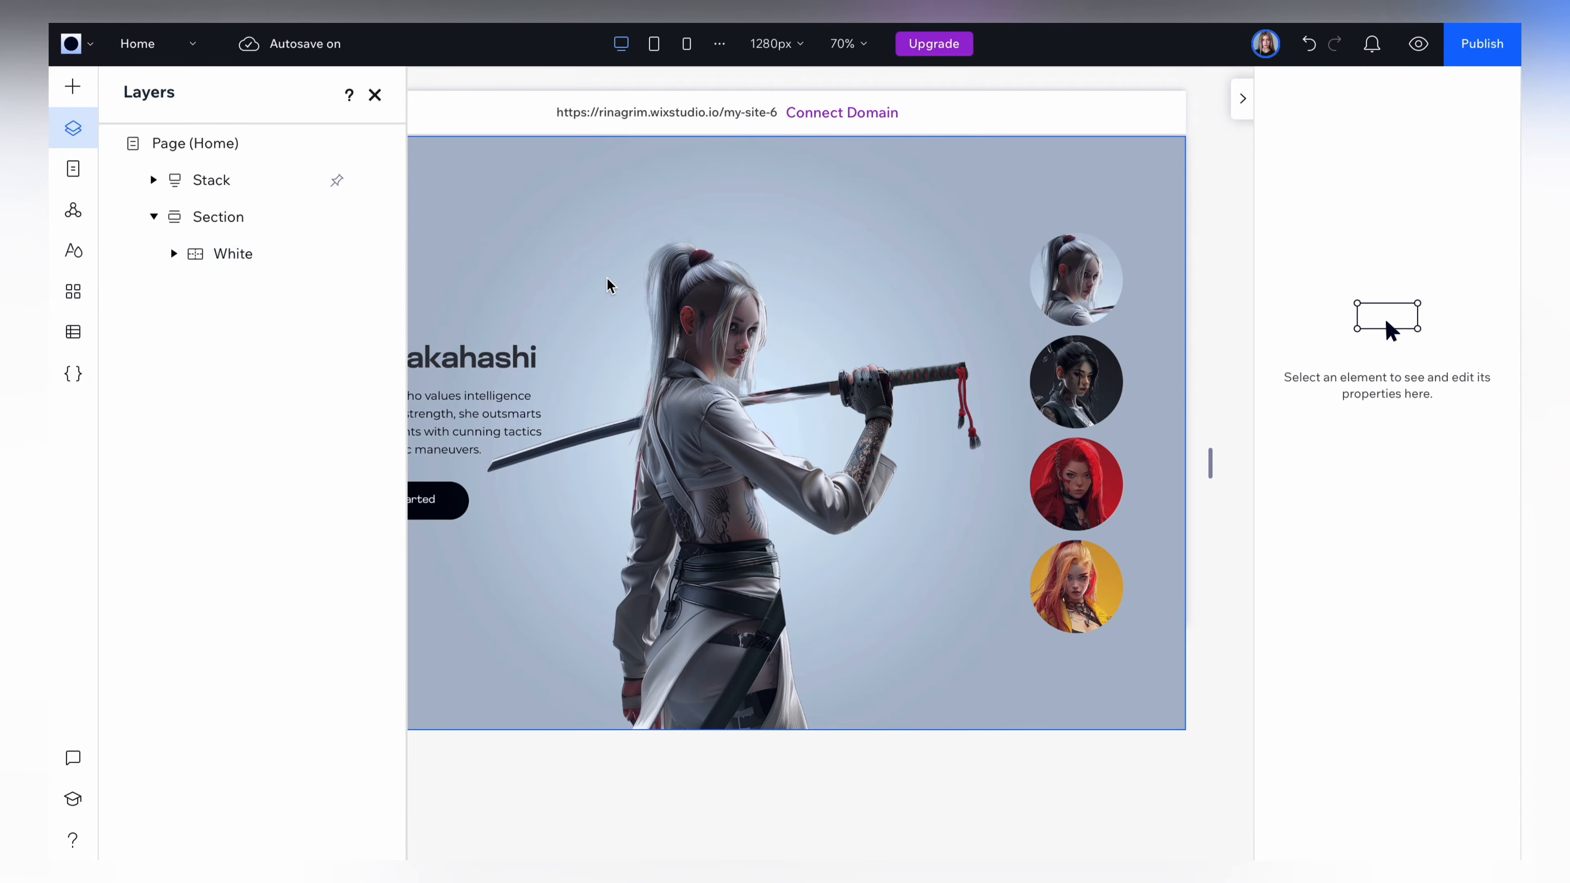
left_click(235, 250)
double_click(236, 253)
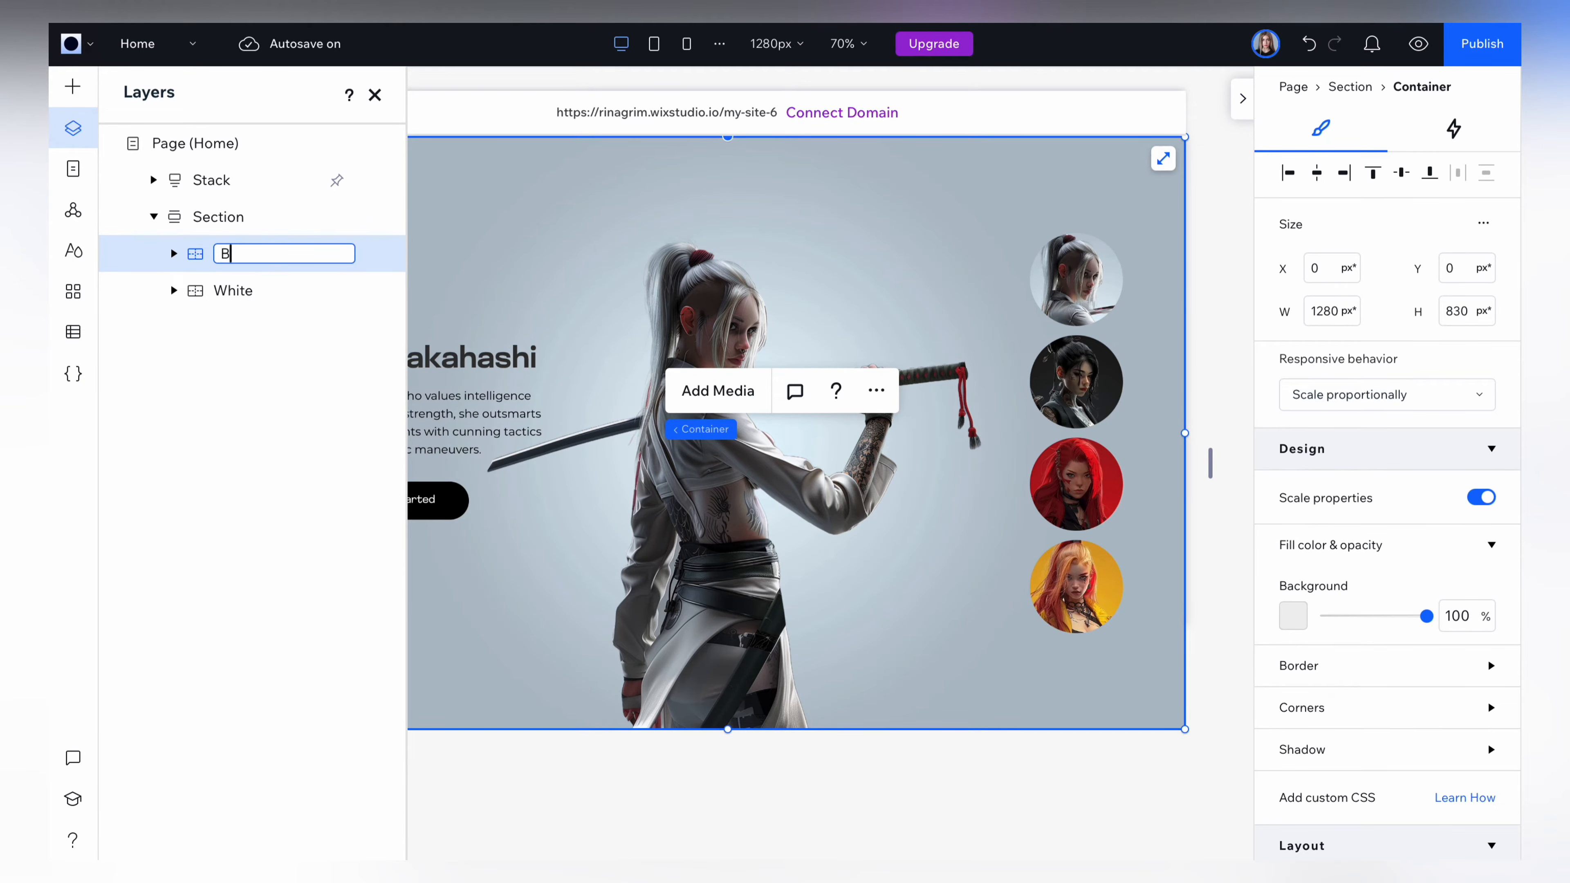
type("Black")
Replace the Black container's full-size background picture with black background.png from the site files.
left_click(518, 172)
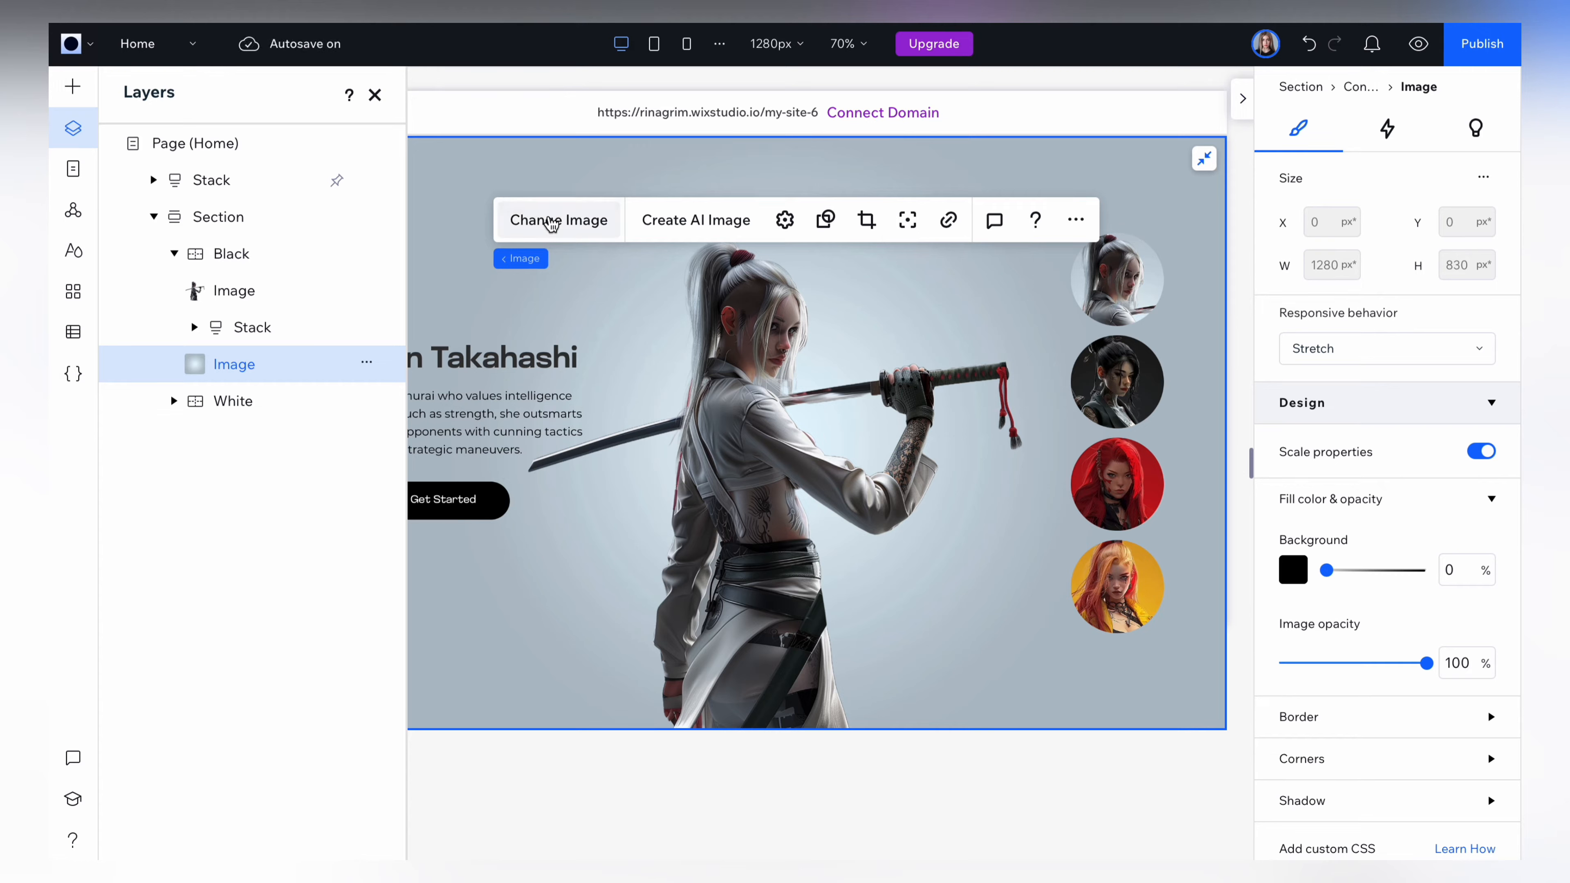
left_click(552, 221)
left_click(987, 609)
left_click(1388, 803)
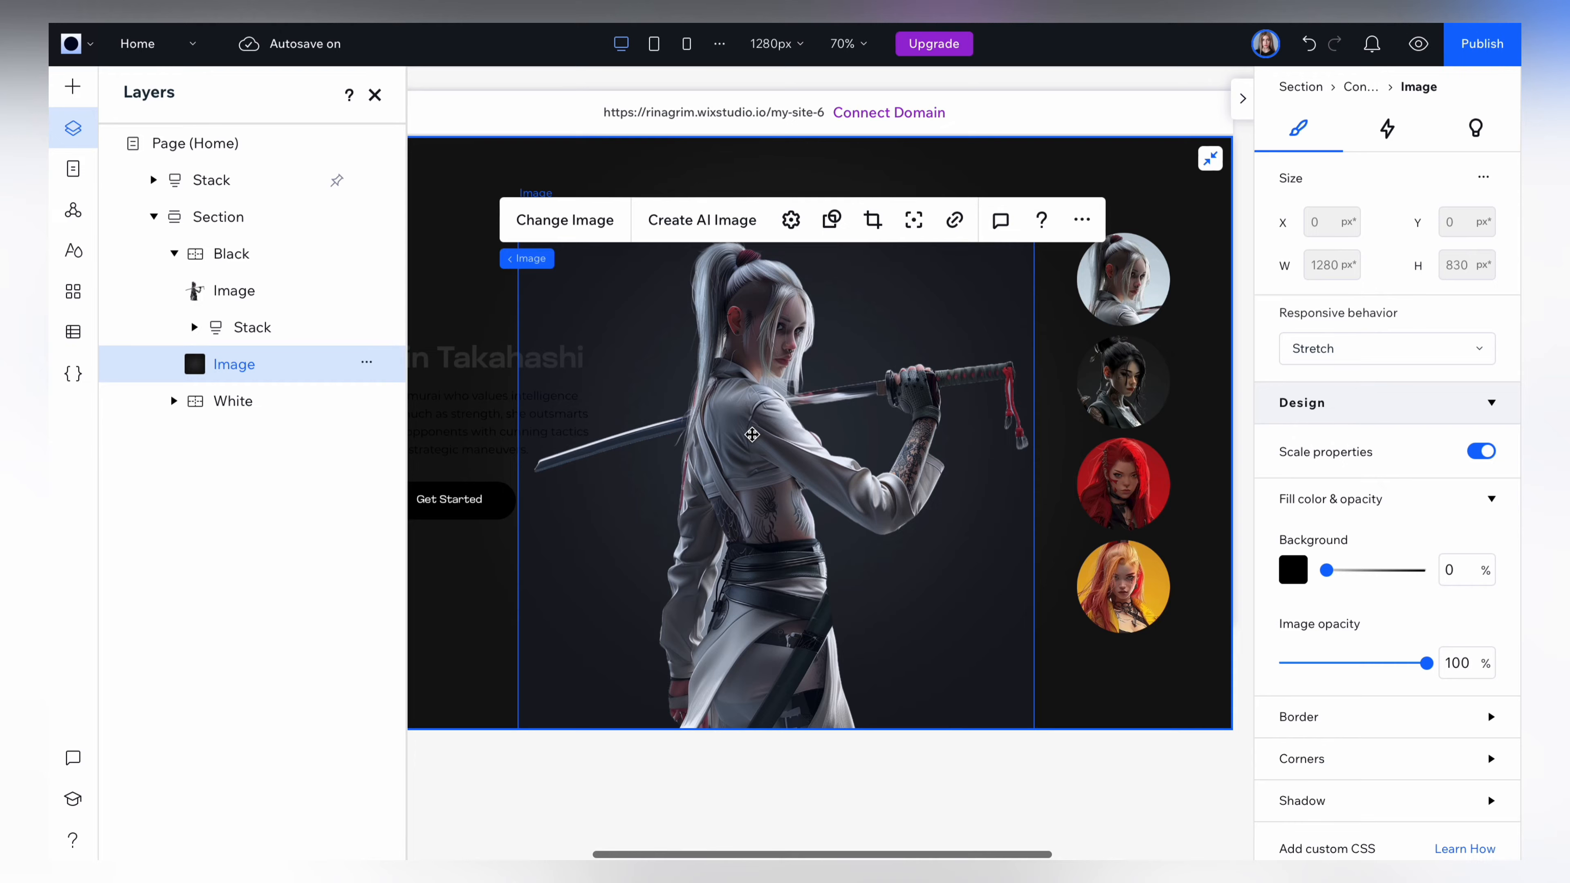
left_click(375, 94)
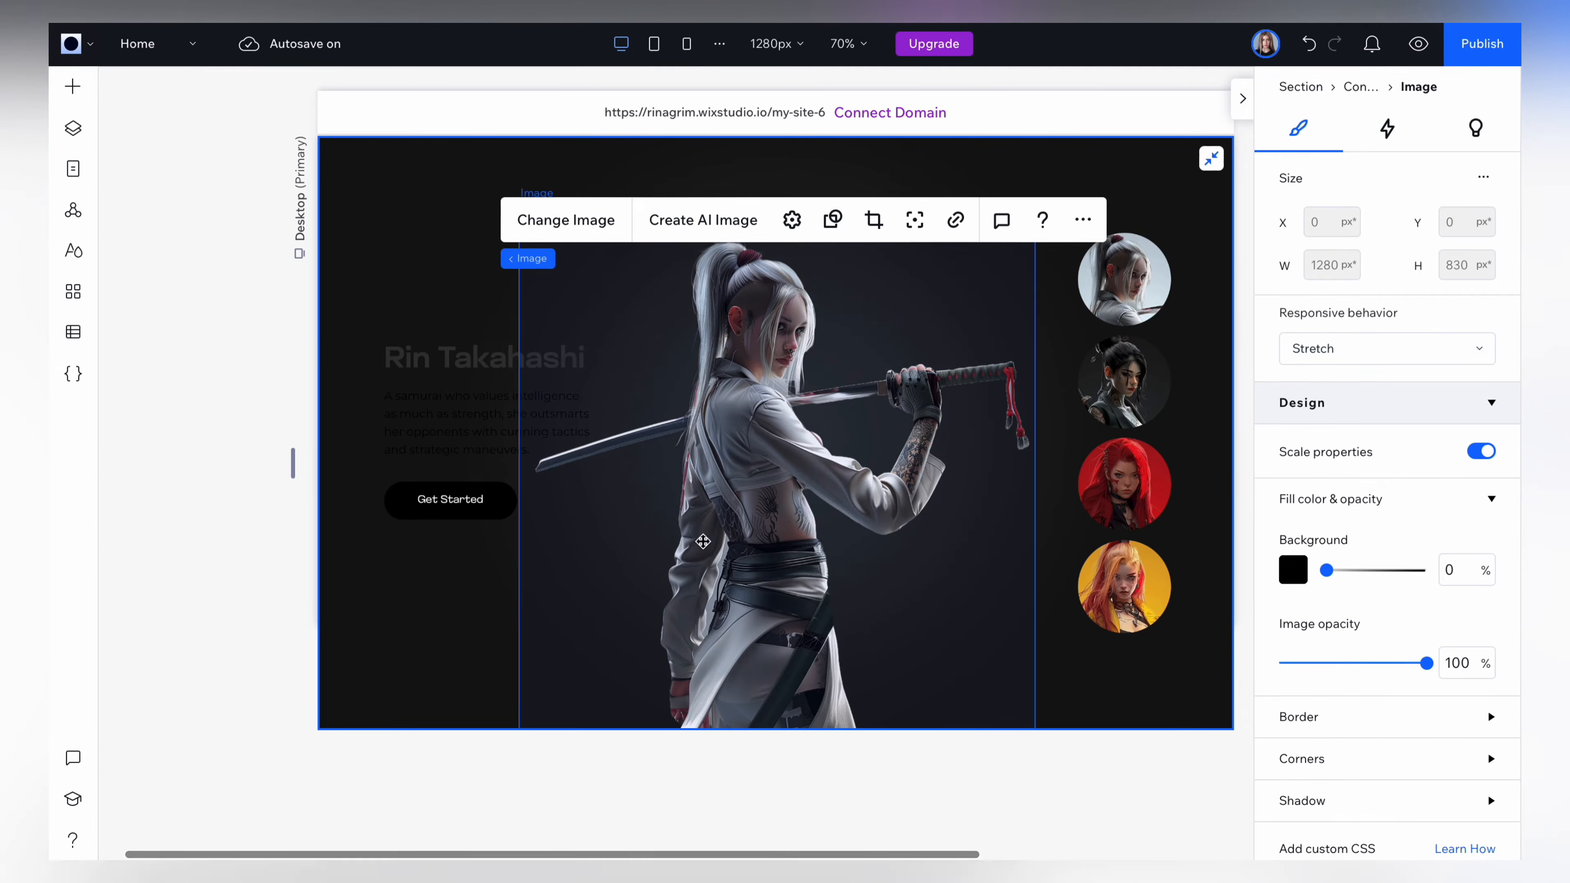
Replace the samurai picture in the Black container with black samurai.png.
left_click(769, 476)
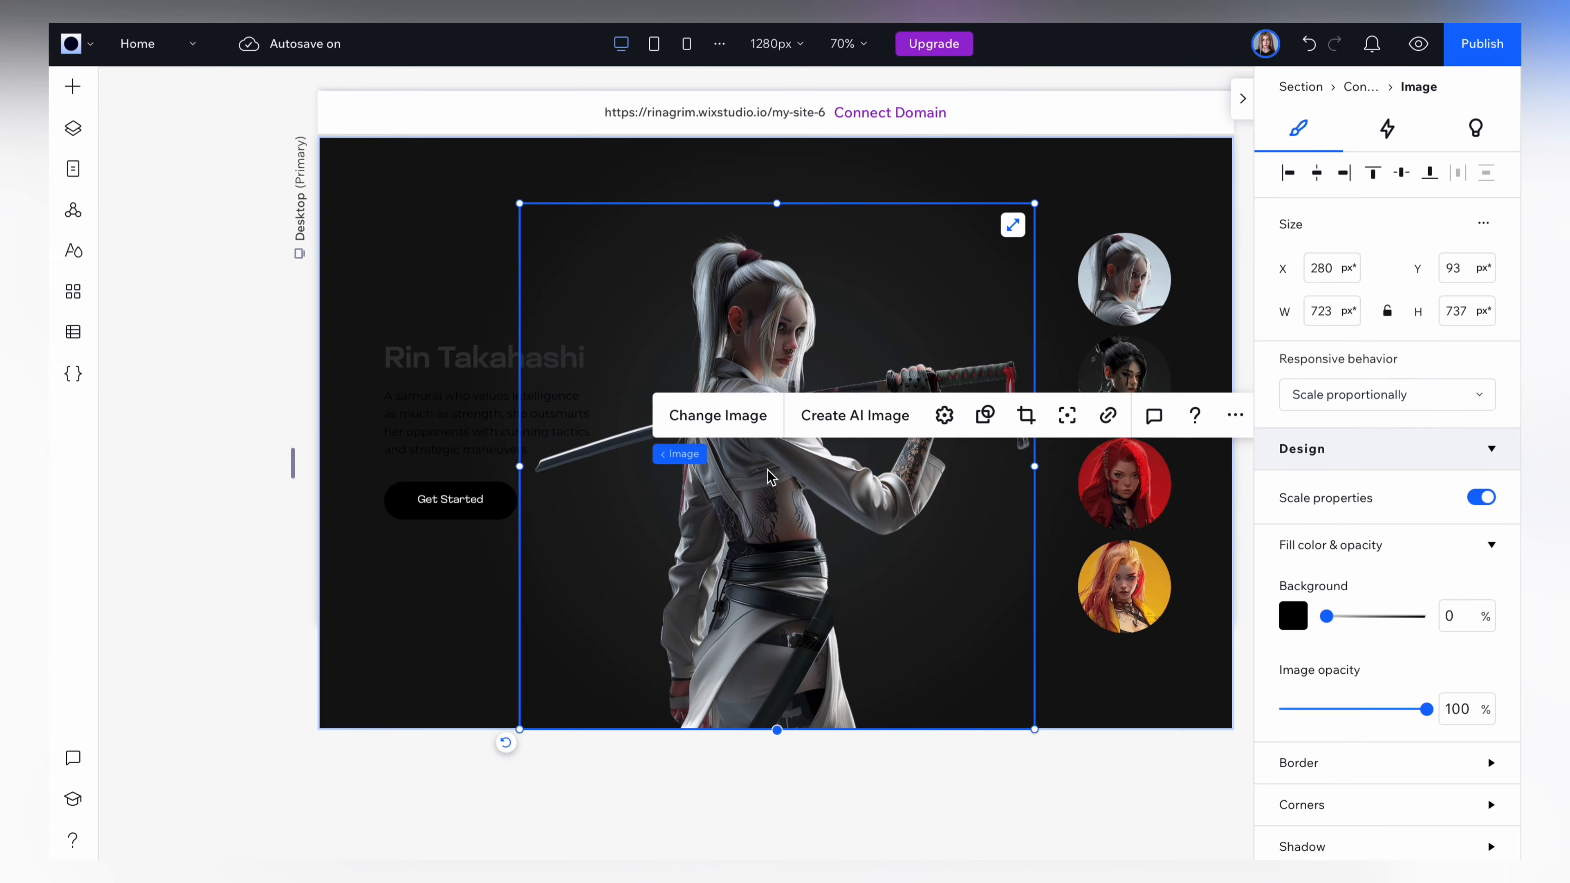
left_click(729, 427)
scroll(731, 433, "down", 2)
left_click(644, 625)
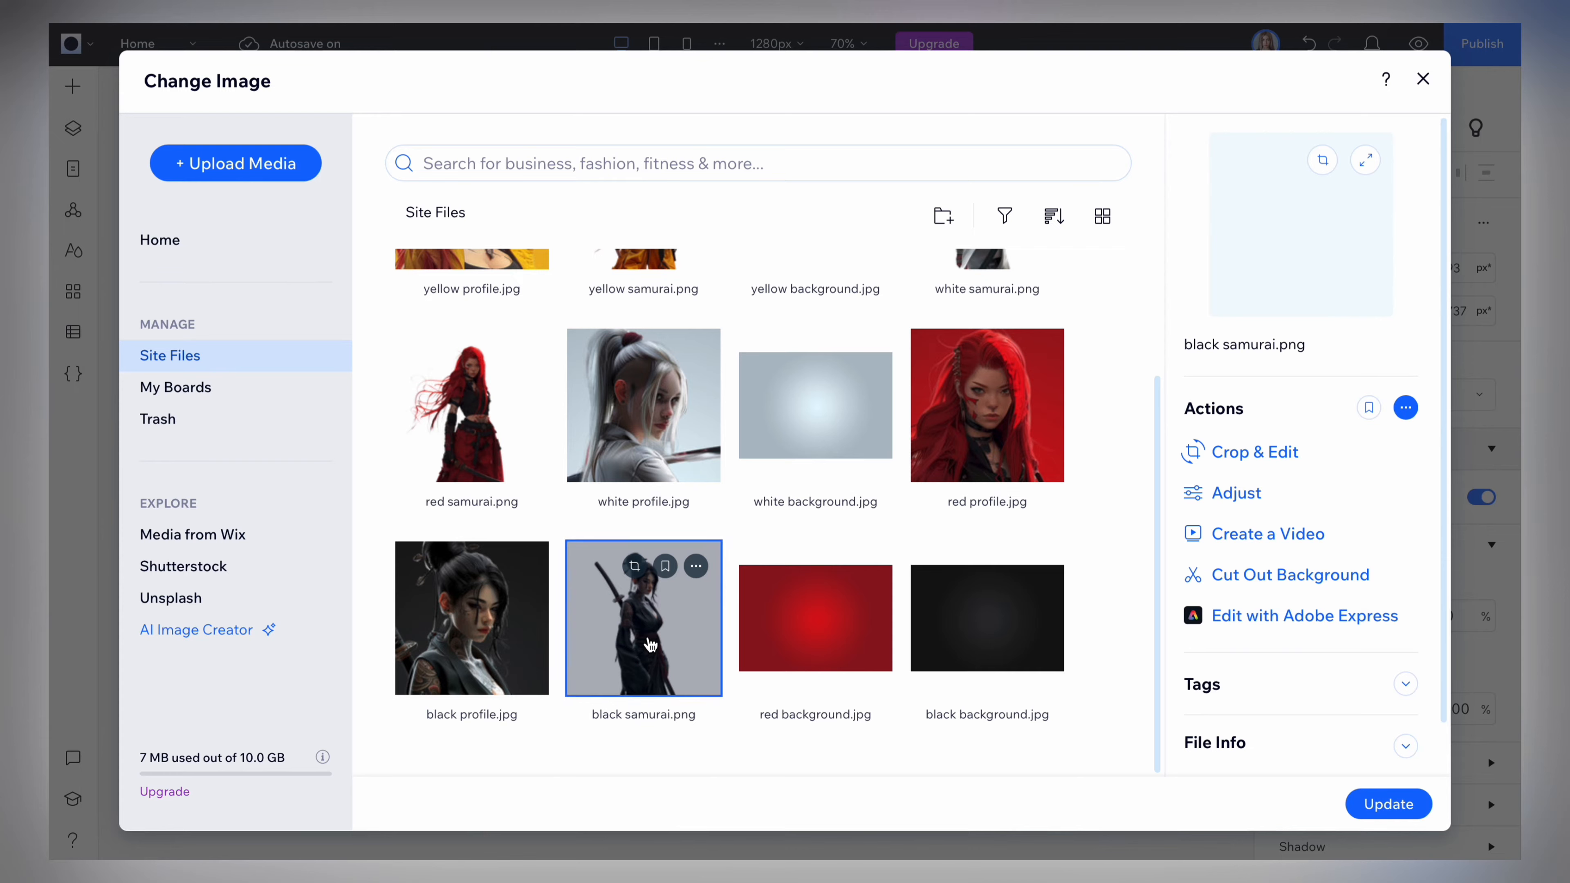
left_click(1354, 804)
Change the Black container's heading to the black-haired character's name and color it light gray (#F0F0F0).
left_click(406, 355)
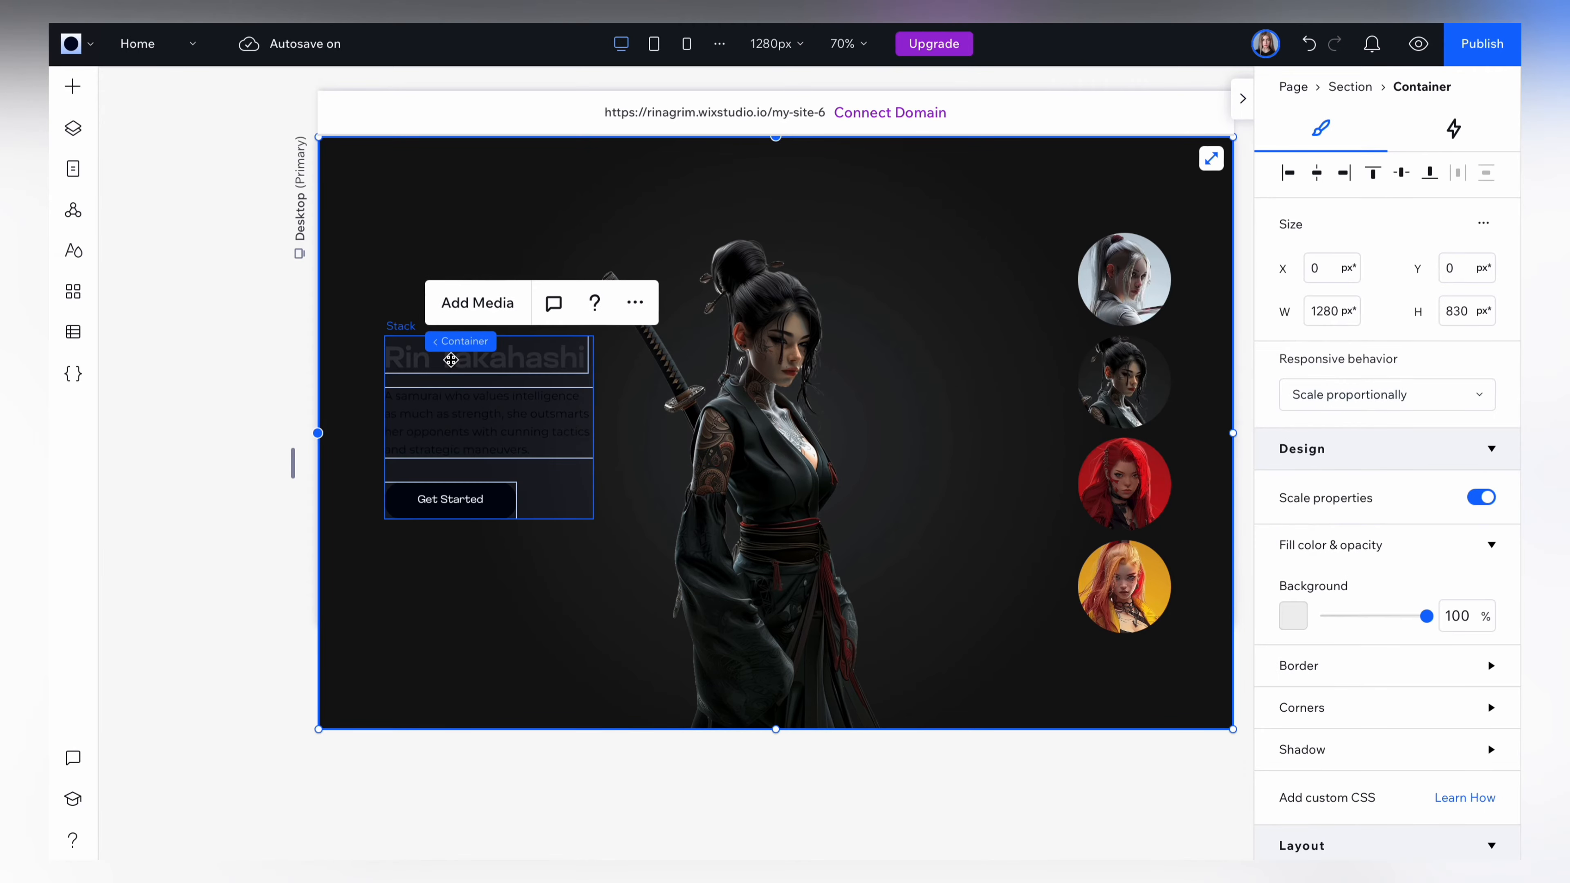
left_click(405, 356)
left_click(406, 356)
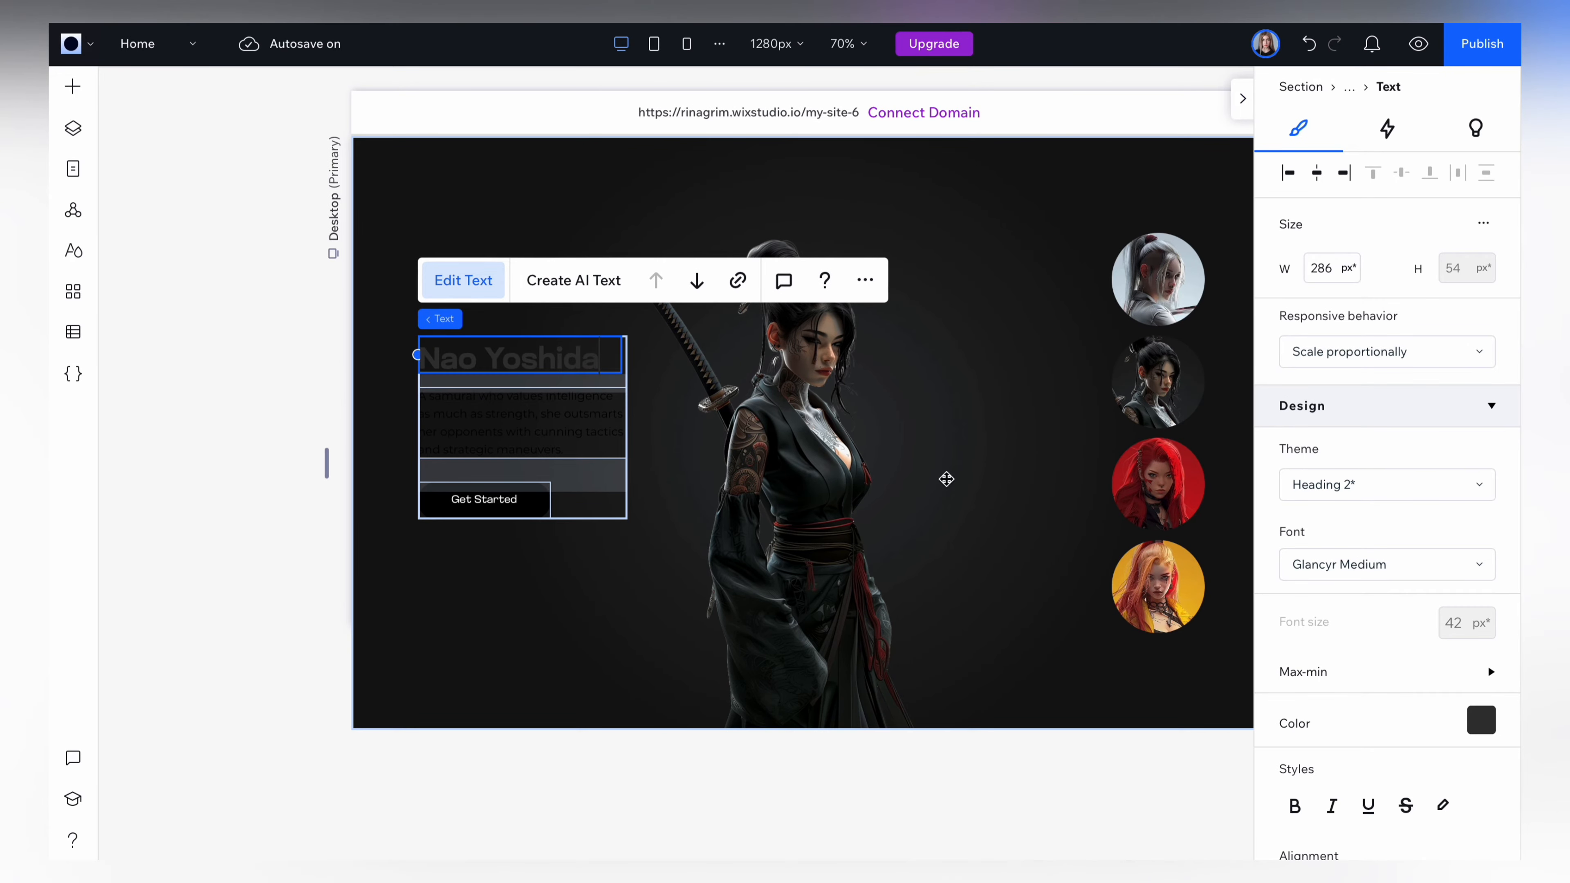
left_click(1483, 719)
left_click(1364, 546)
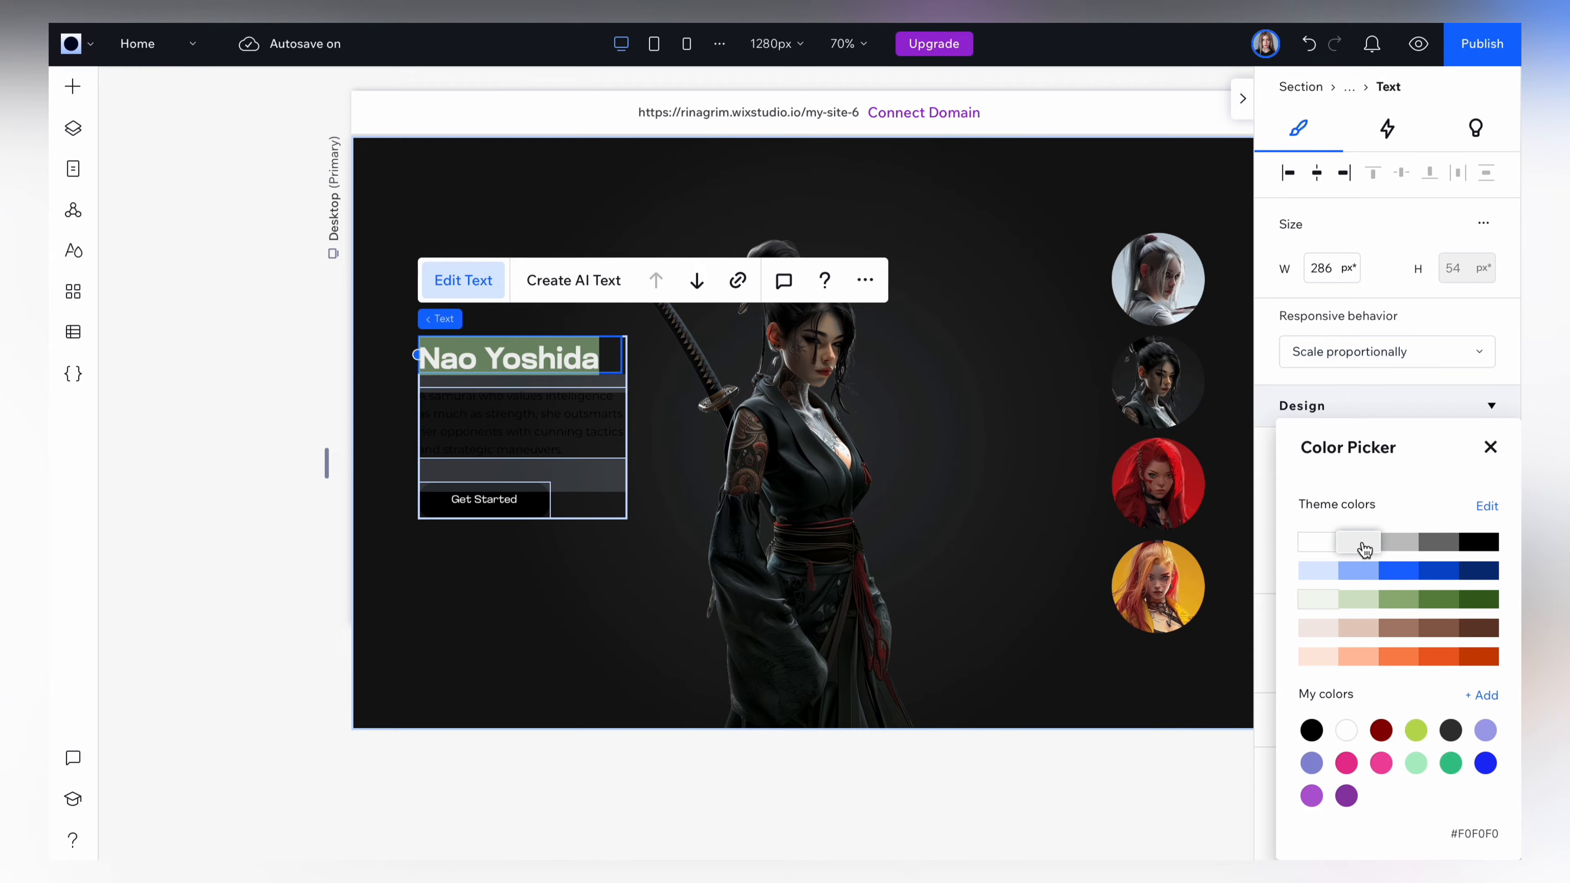
left_click(1490, 446)
Rewrite the description as "A samurai with a mysterious past, she wields her katana with a sense of purpose fueled by a deep-seated desire for justice." in gray.
scroll(687, 778, "down", 2)
left_click(520, 303)
left_click(1483, 719)
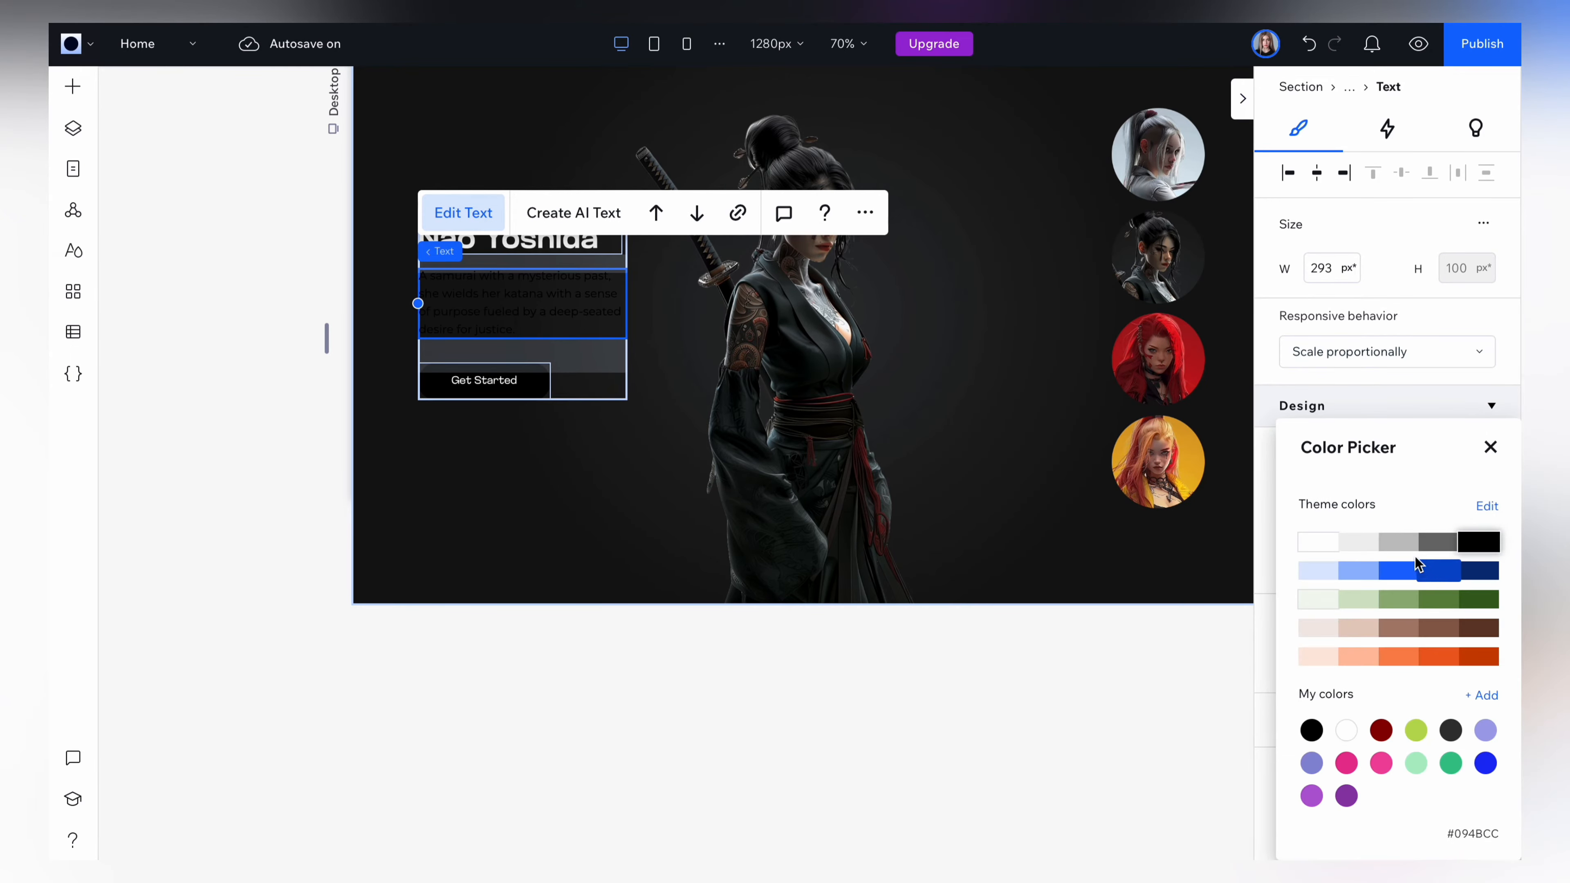
left_click(1357, 547)
left_click(912, 662)
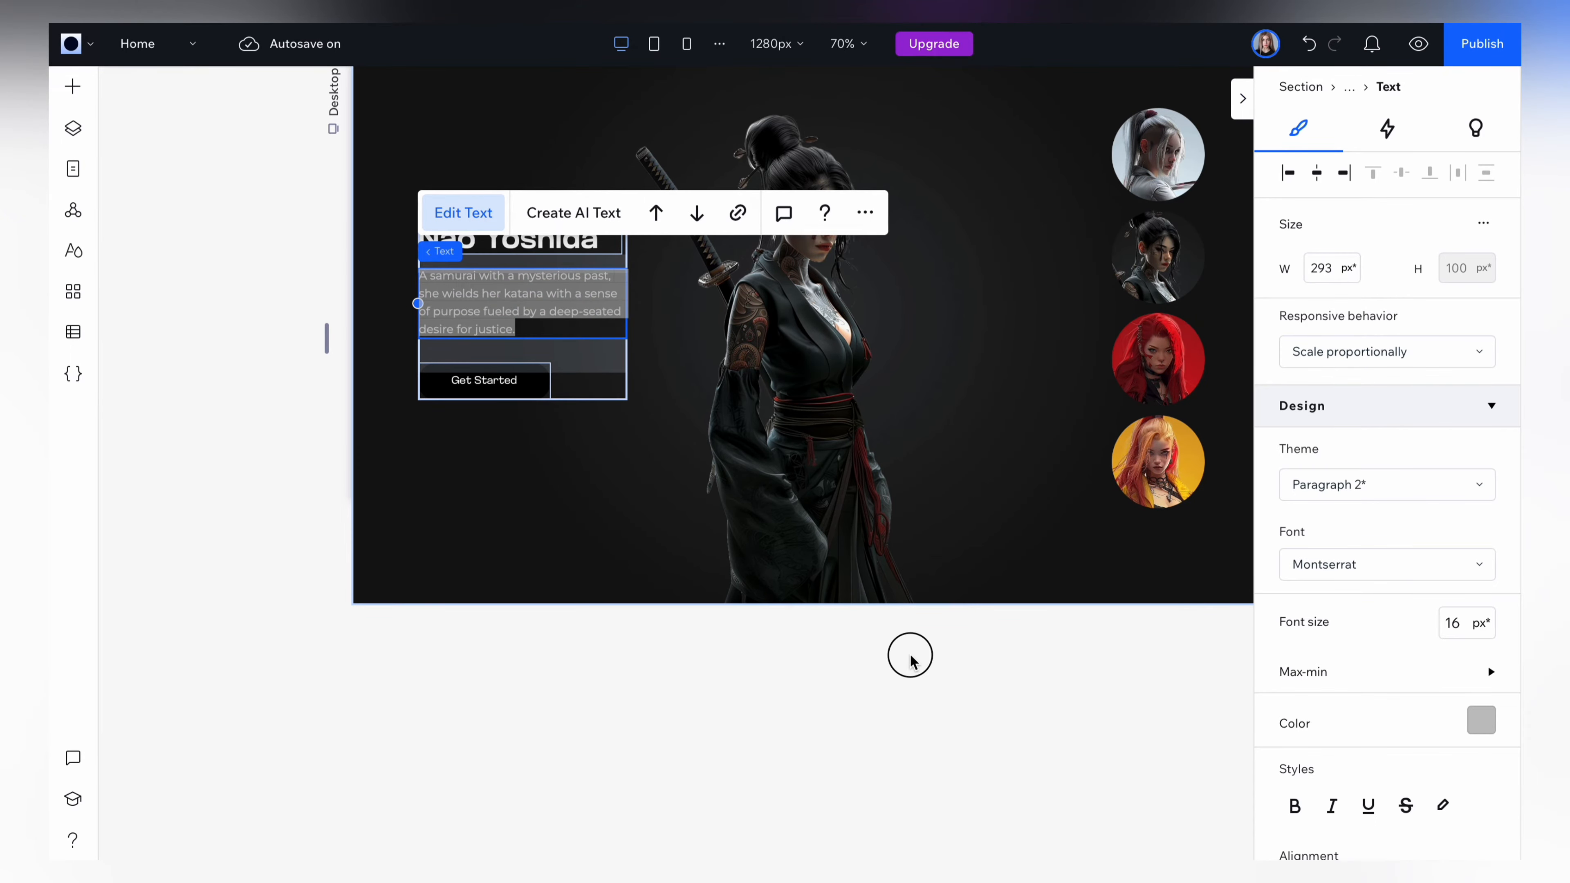
left_click(910, 660)
Give the Black container's Get Started button a gray background and black label text.
left_click(484, 380)
left_click(1292, 617)
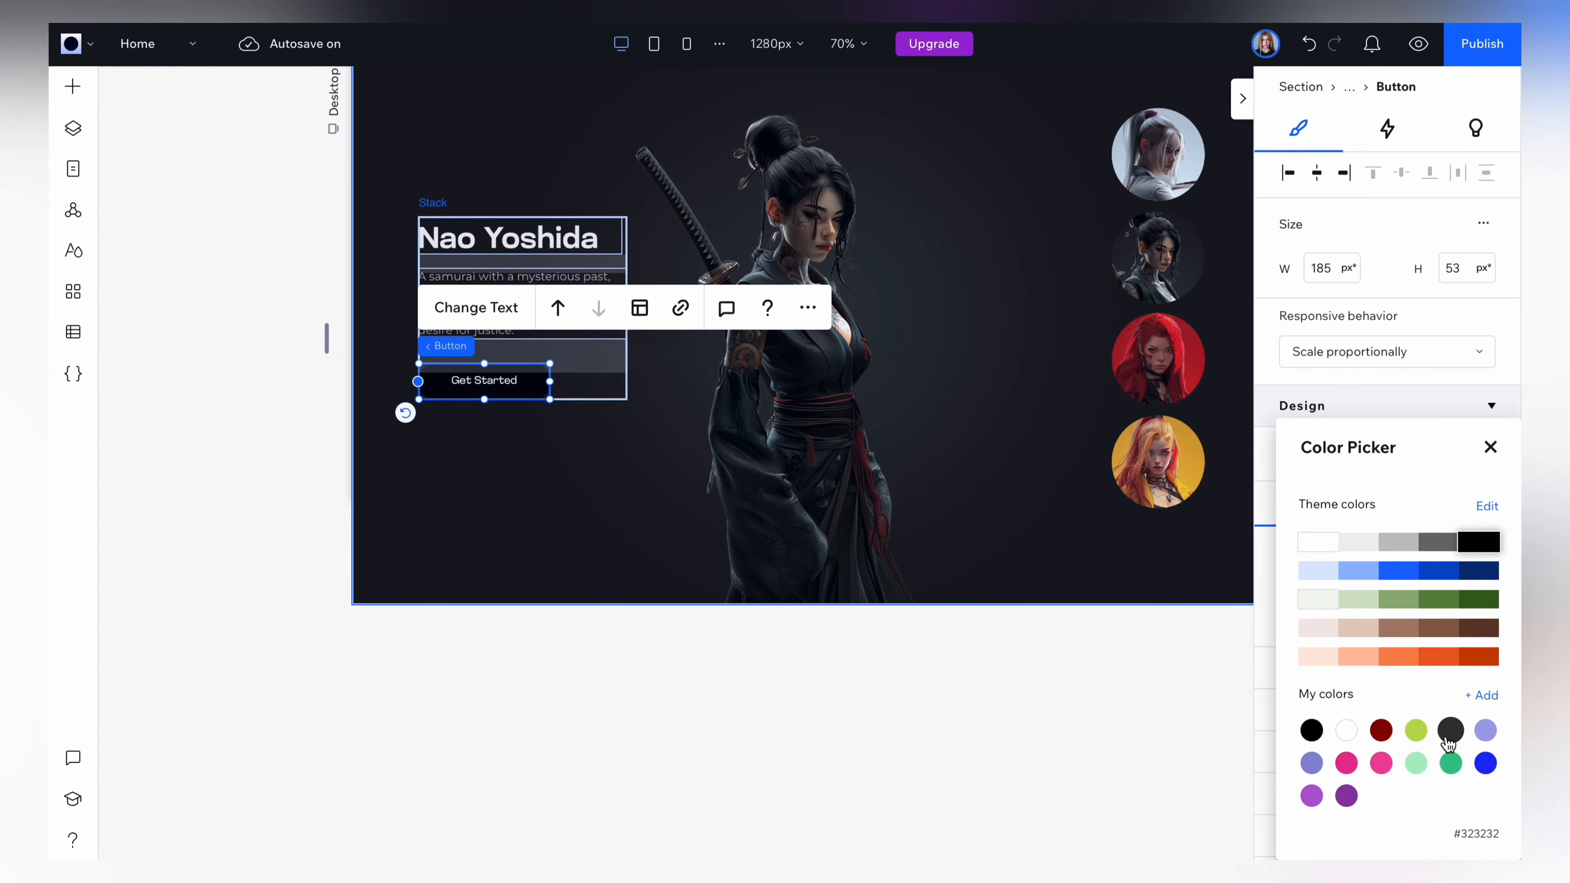
left_click(1391, 551)
left_click(1486, 448)
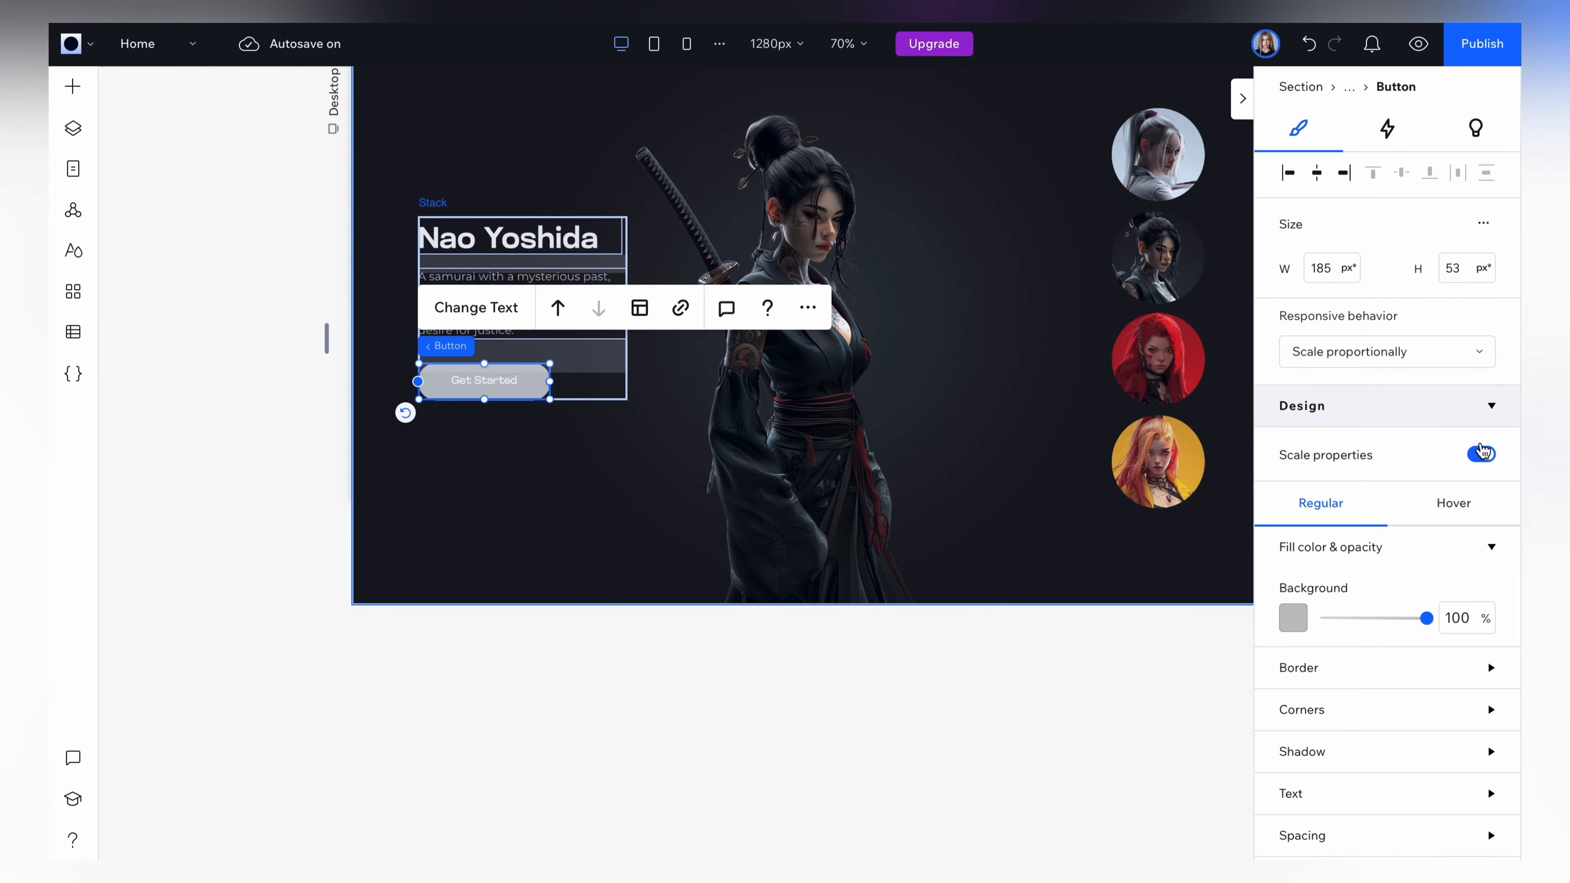
scroll(1329, 659, "down", 2)
left_click(1481, 700)
left_click(1469, 543)
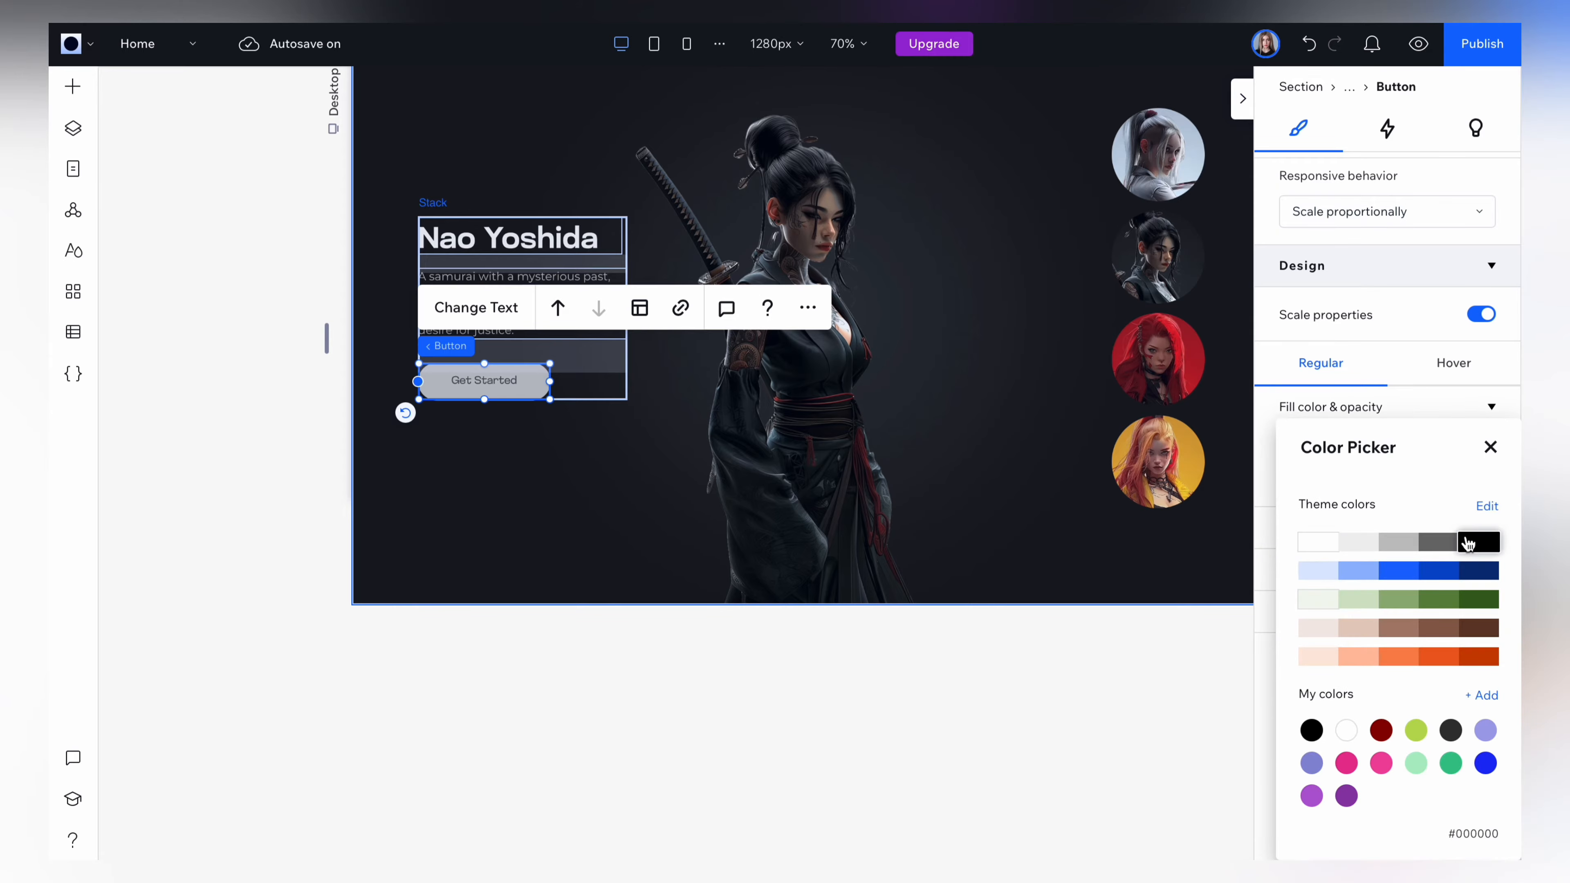
left_click(709, 663)
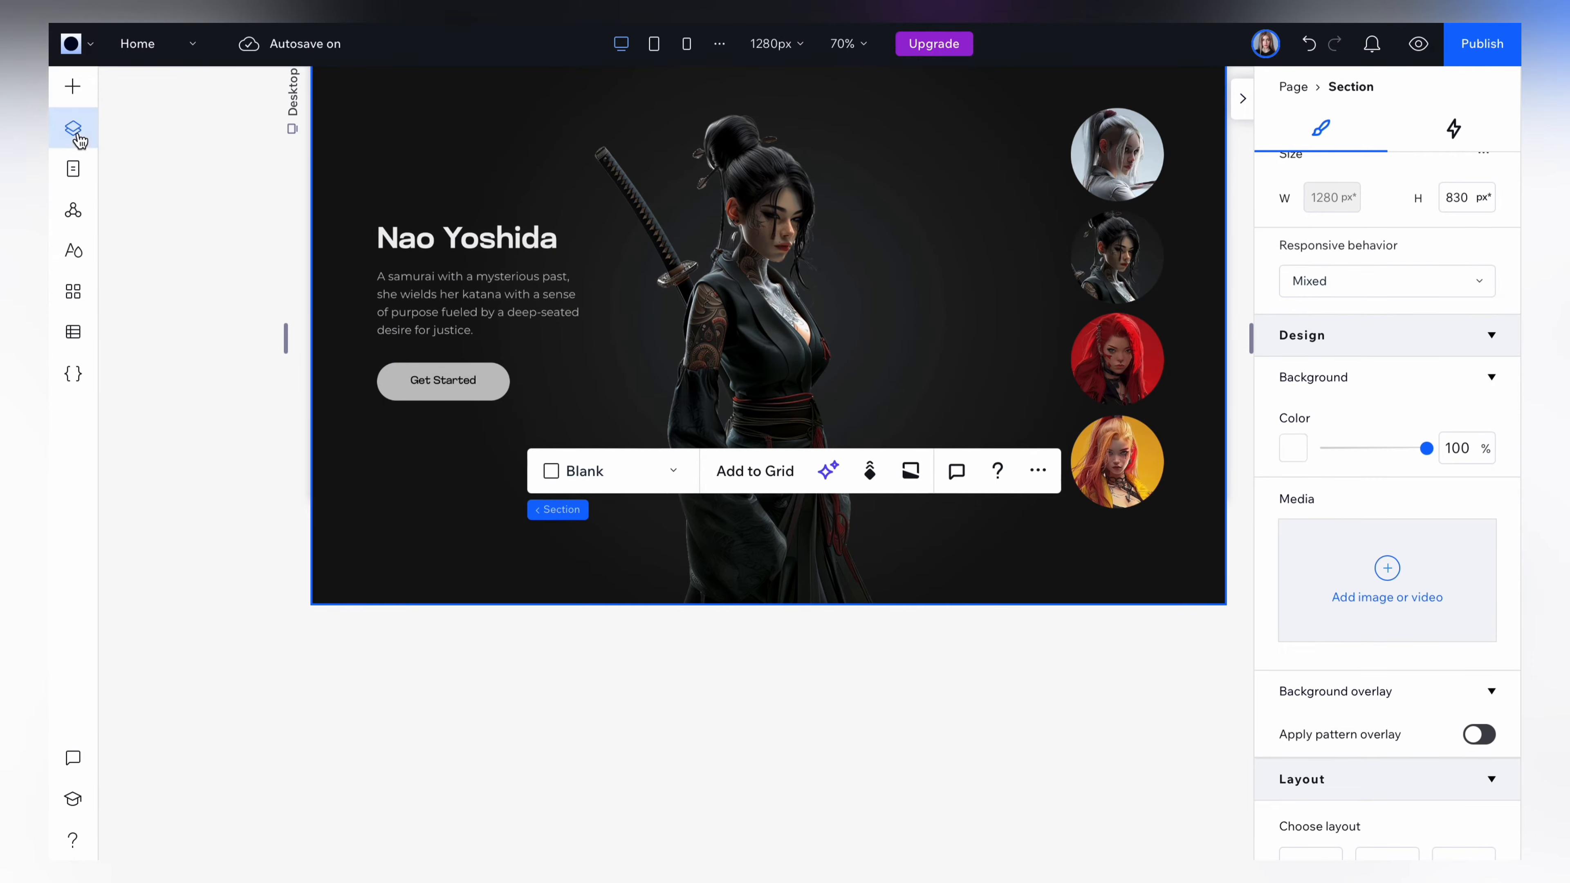
Duplicate the Black container and rename the copy "Red".
left_click(75, 131)
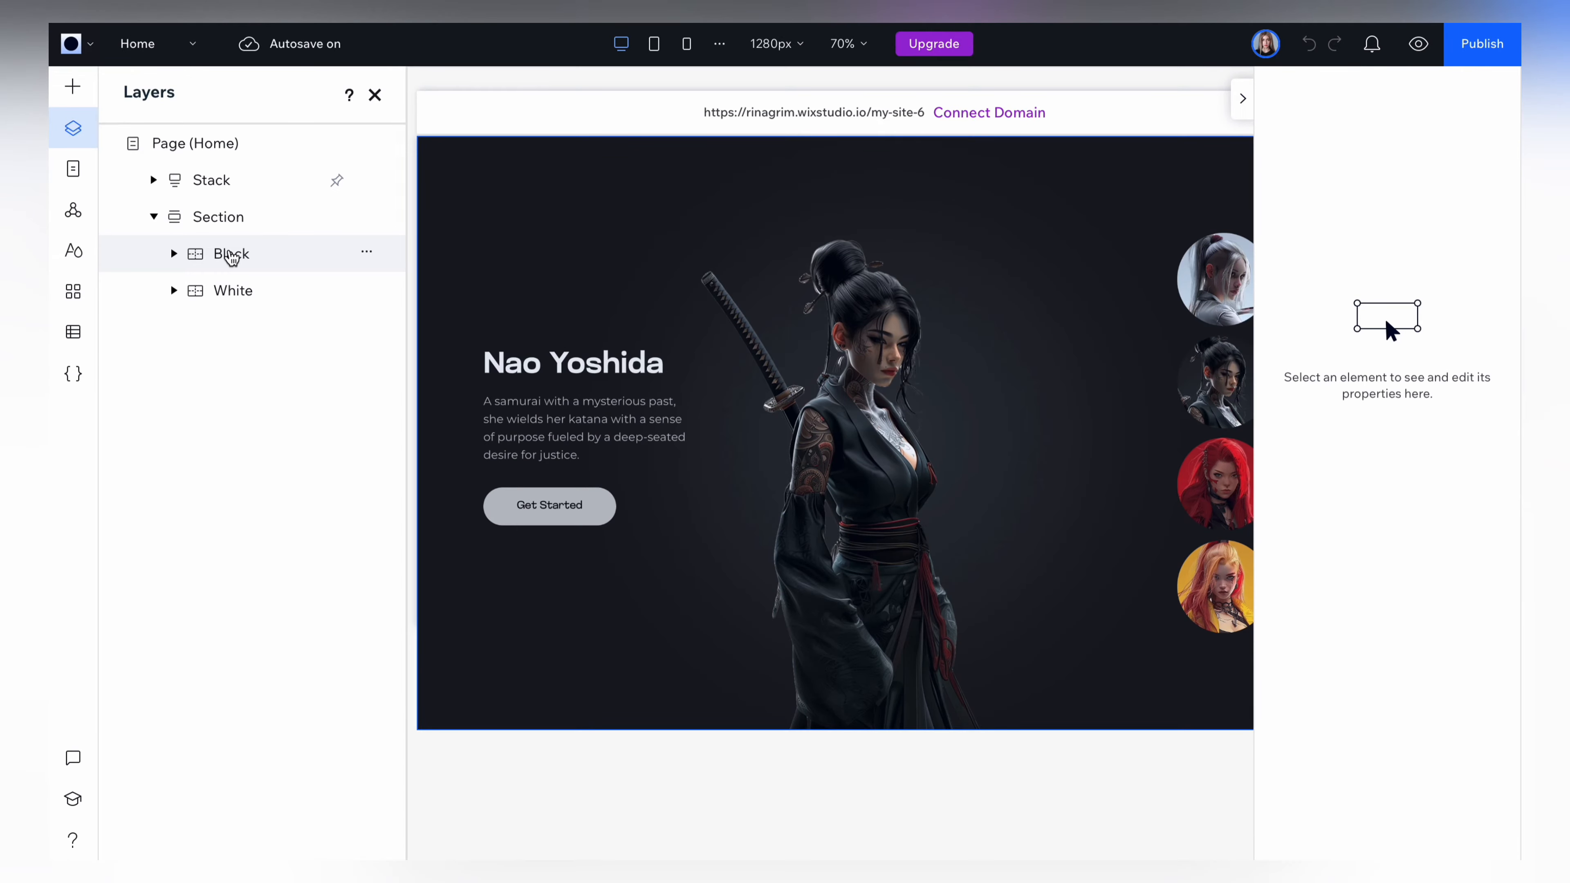
left_click(231, 254)
double_click(235, 256)
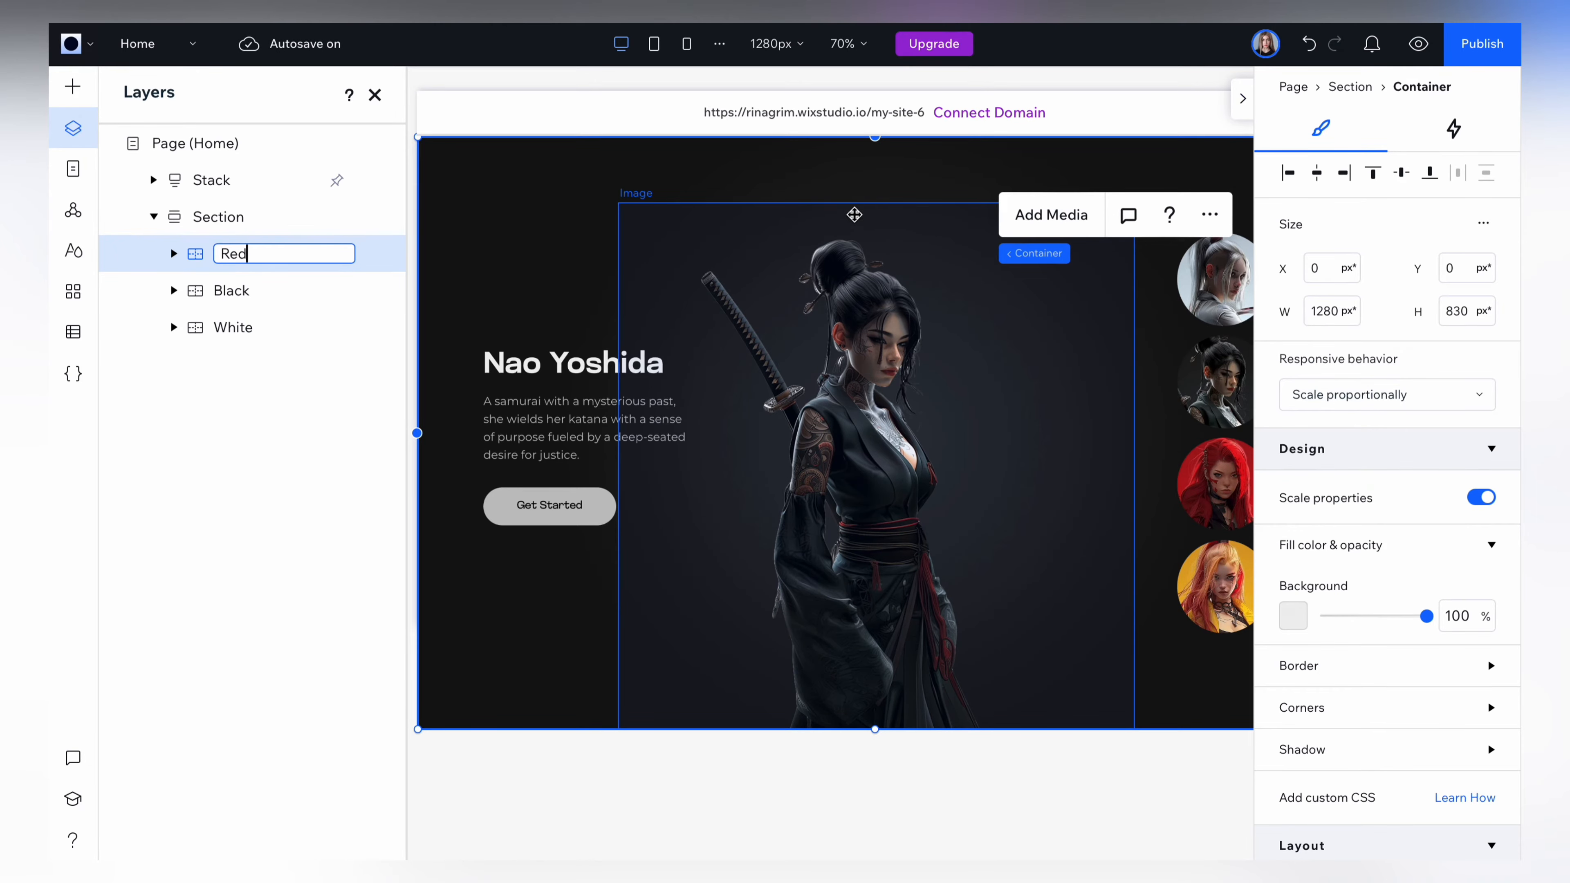
Replace the Red container's background picture with red background.png from the site files.
left_click(861, 183)
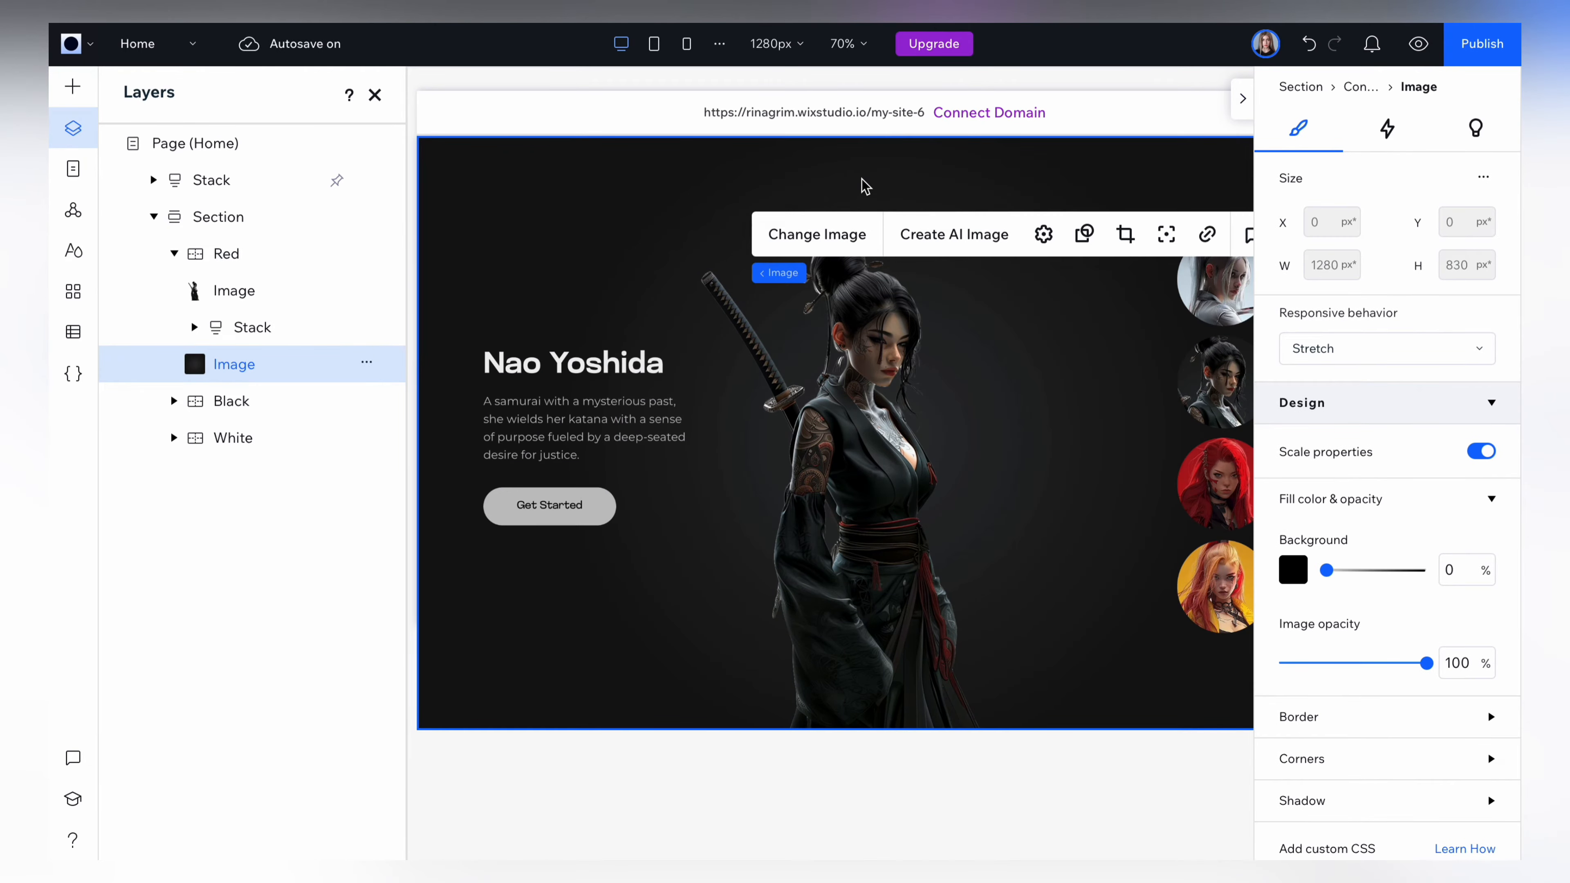
left_click(839, 241)
scroll(792, 618, "down", 2)
left_click(792, 681)
left_click(1388, 804)
Replace the samurai picture in the Red container with red samurai.png.
left_click(853, 394)
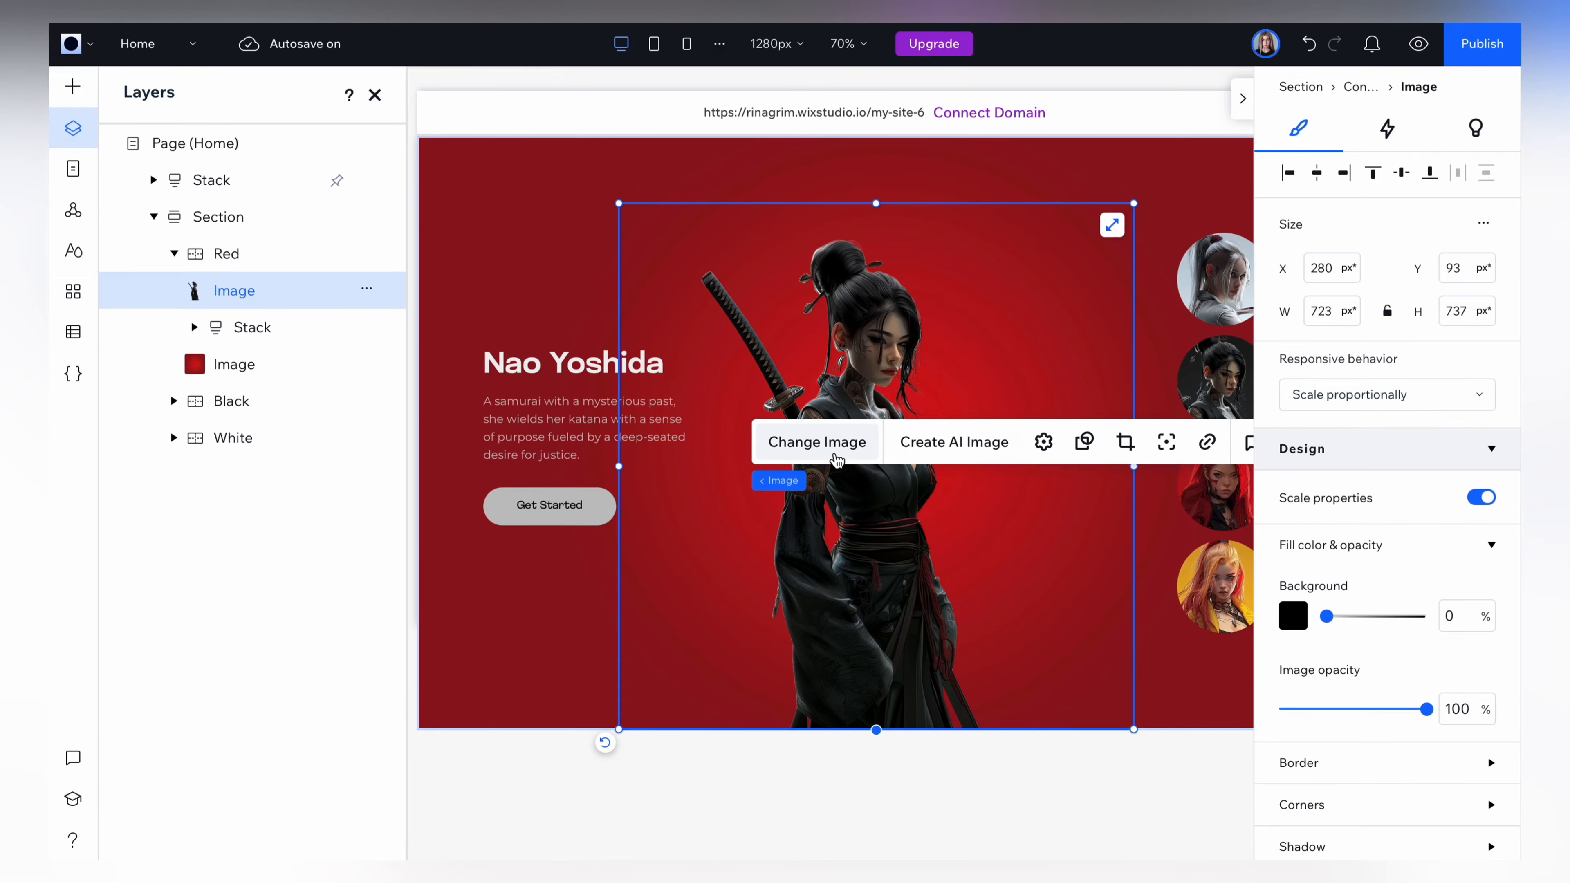
left_click(836, 459)
left_click(471, 566)
left_click(1386, 801)
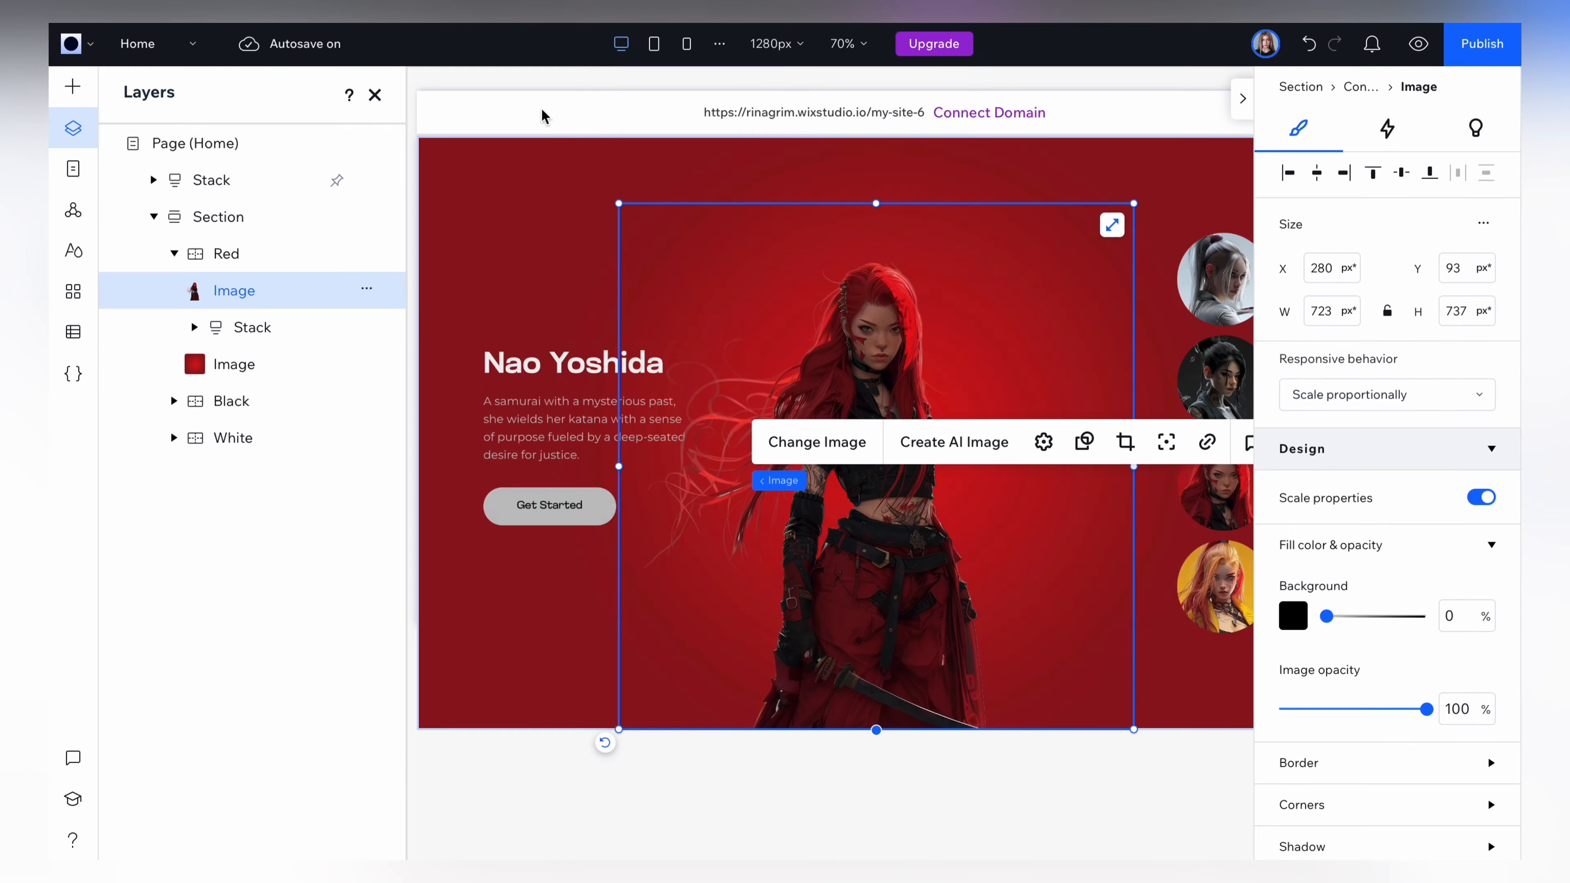
Enter the red-haired character's name as the Red container's heading and her compassionate warrior description, with the description in white.
left_click(552, 360)
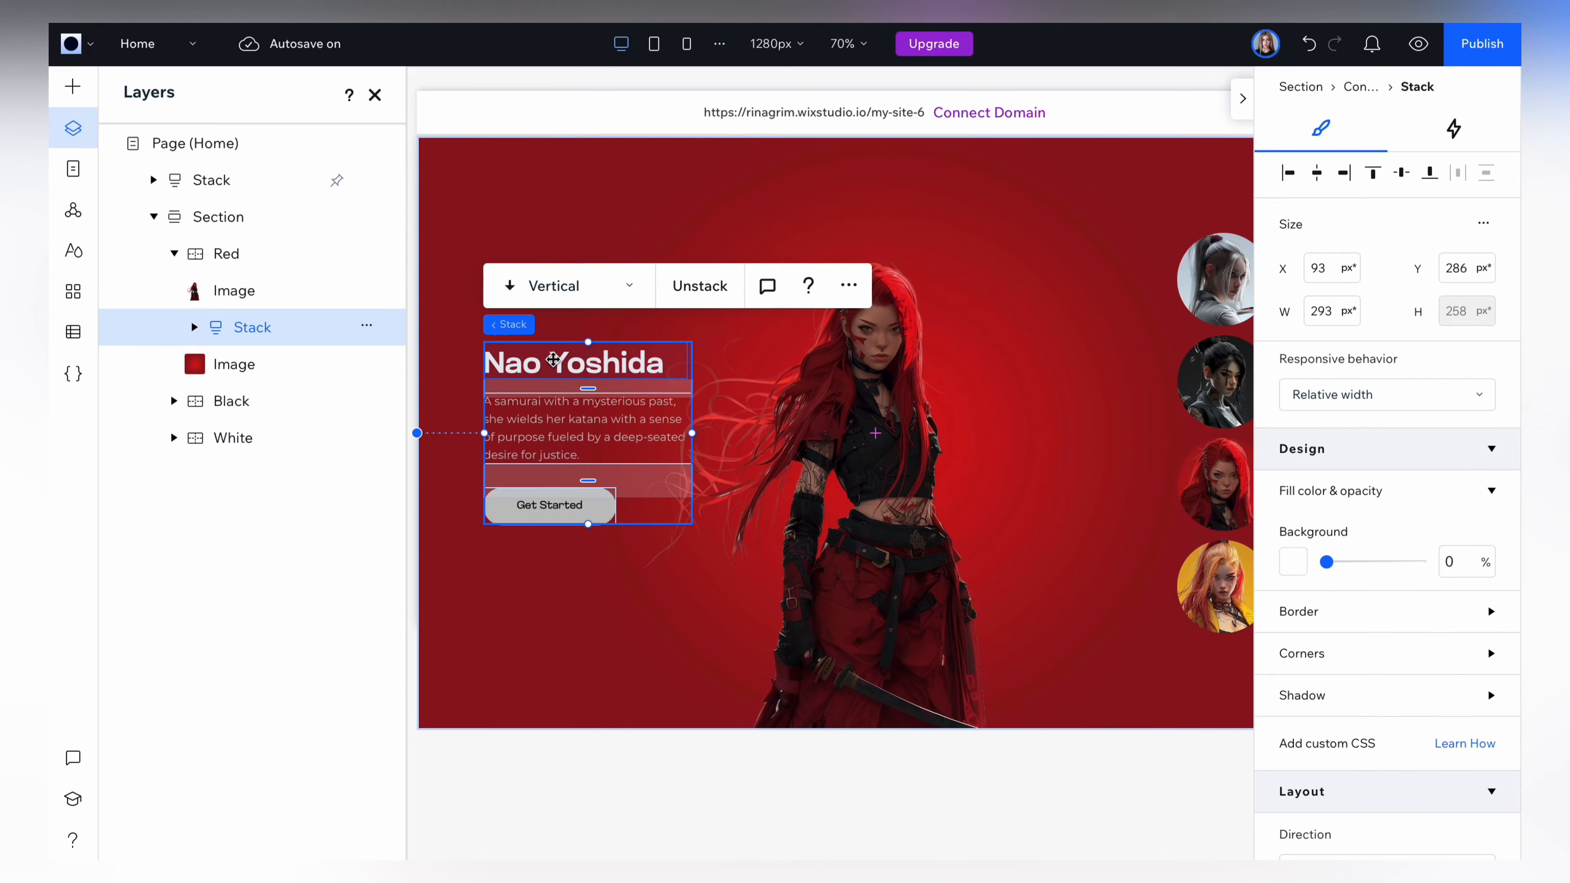
double_click(613, 363)
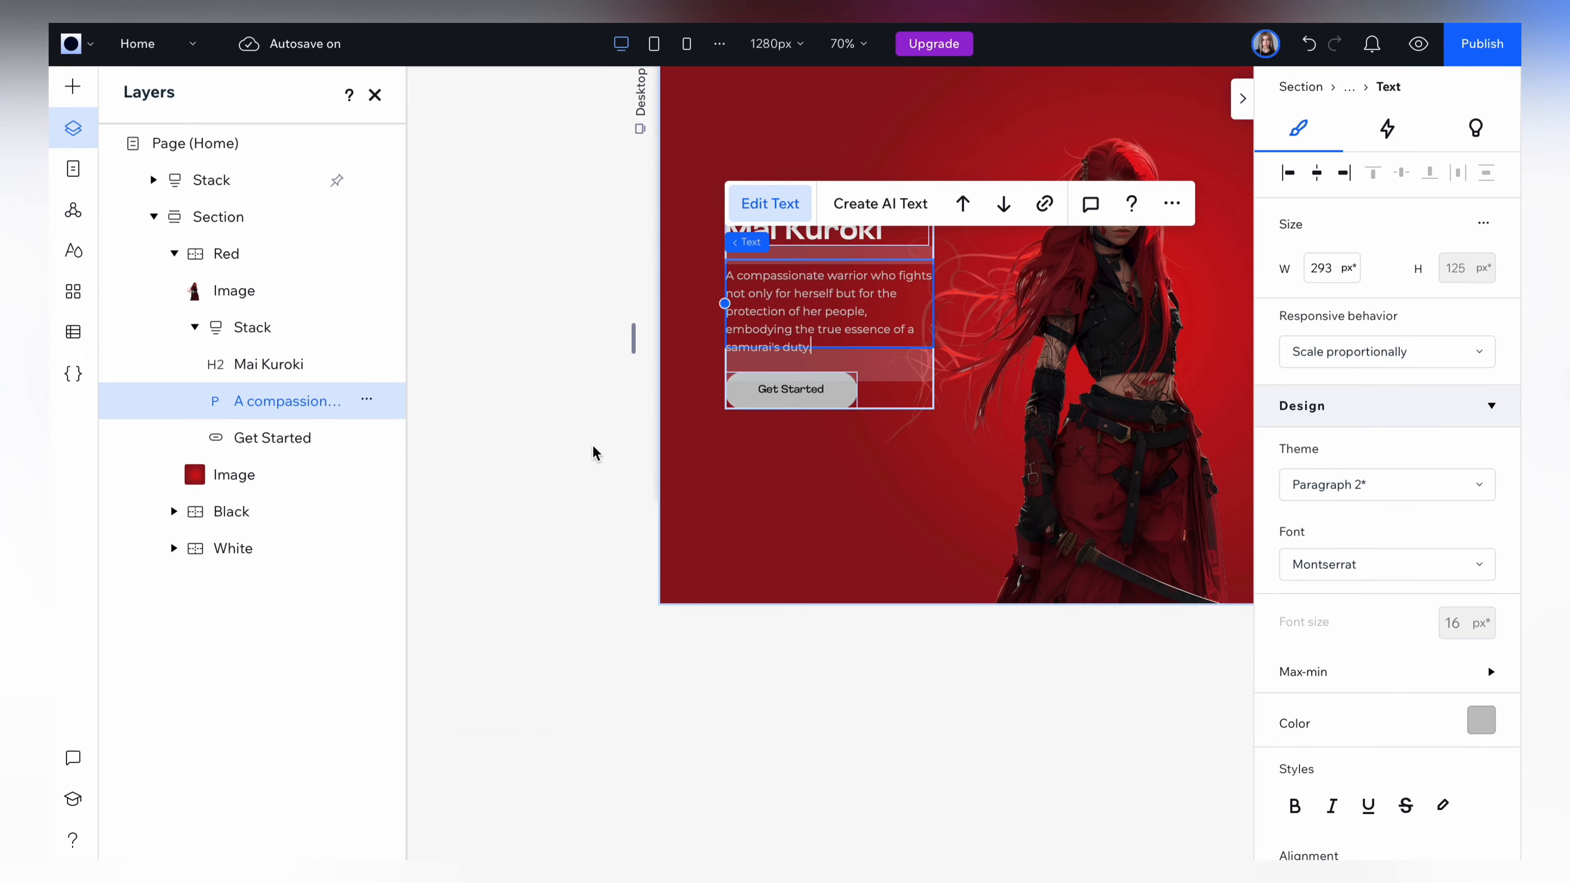
left_click(1480, 721)
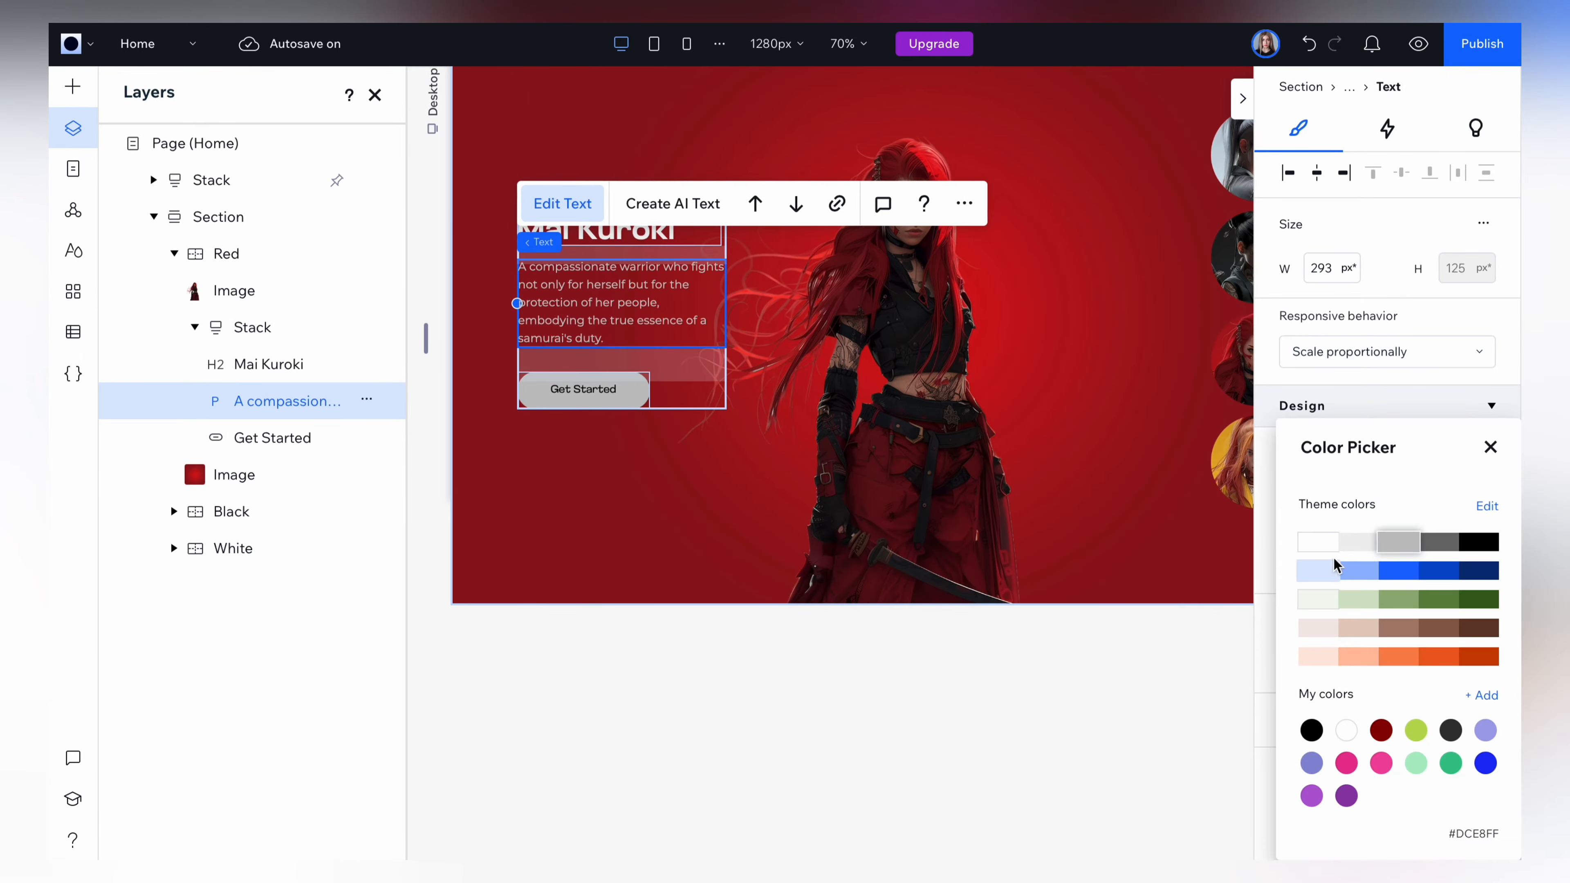
left_click(1325, 544)
Give the Red container's Get Started button a black background and white label text.
left_click(633, 389)
left_click(1299, 622)
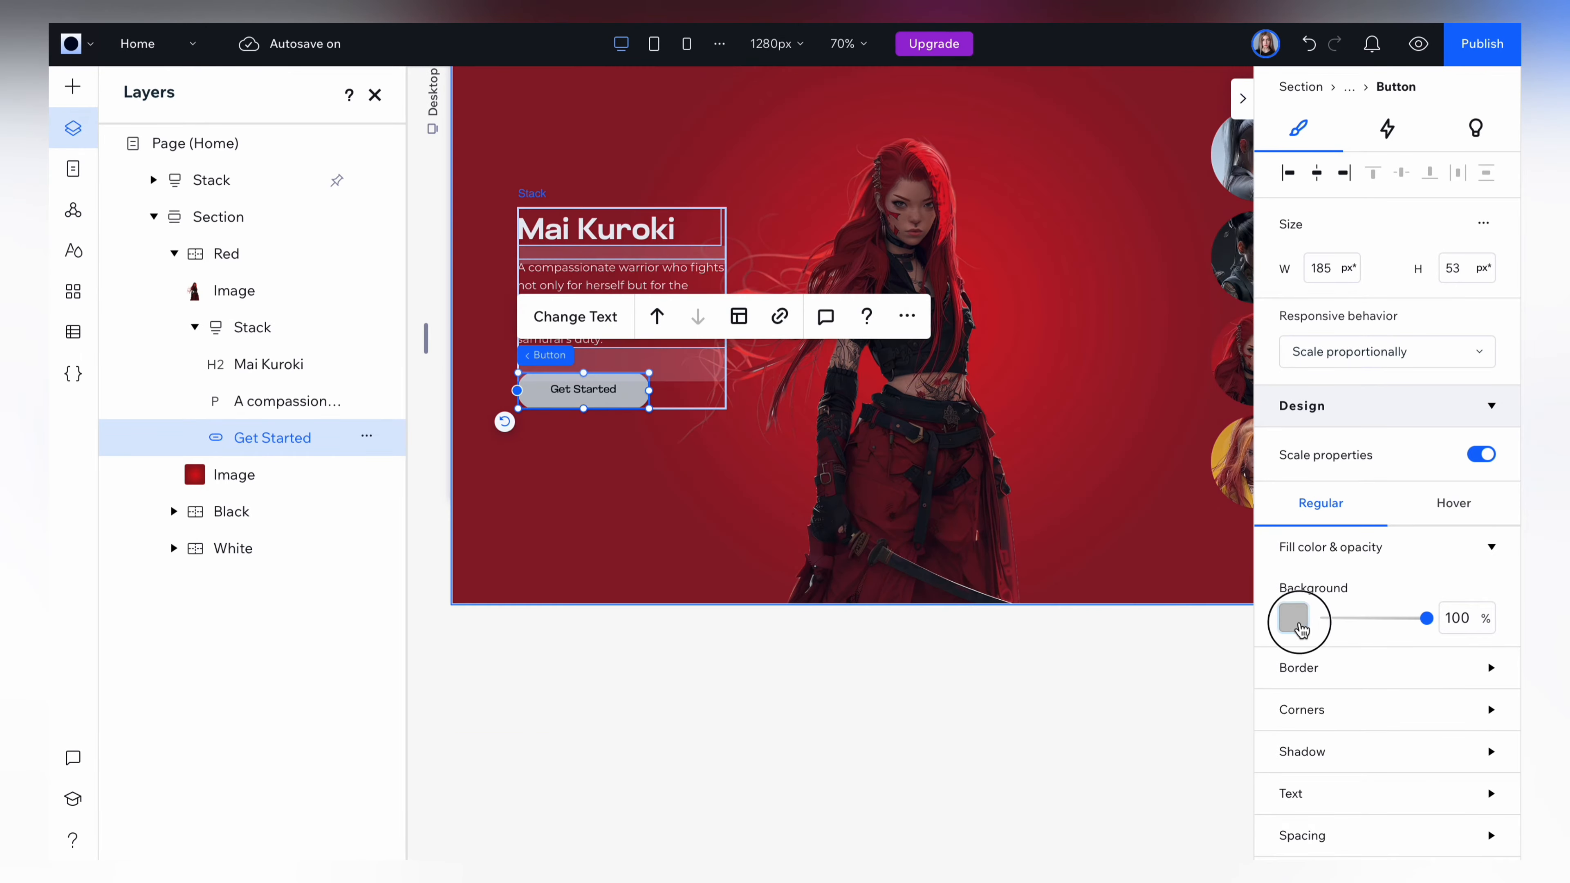
left_click(1480, 546)
left_click(1476, 681)
left_click(1317, 541)
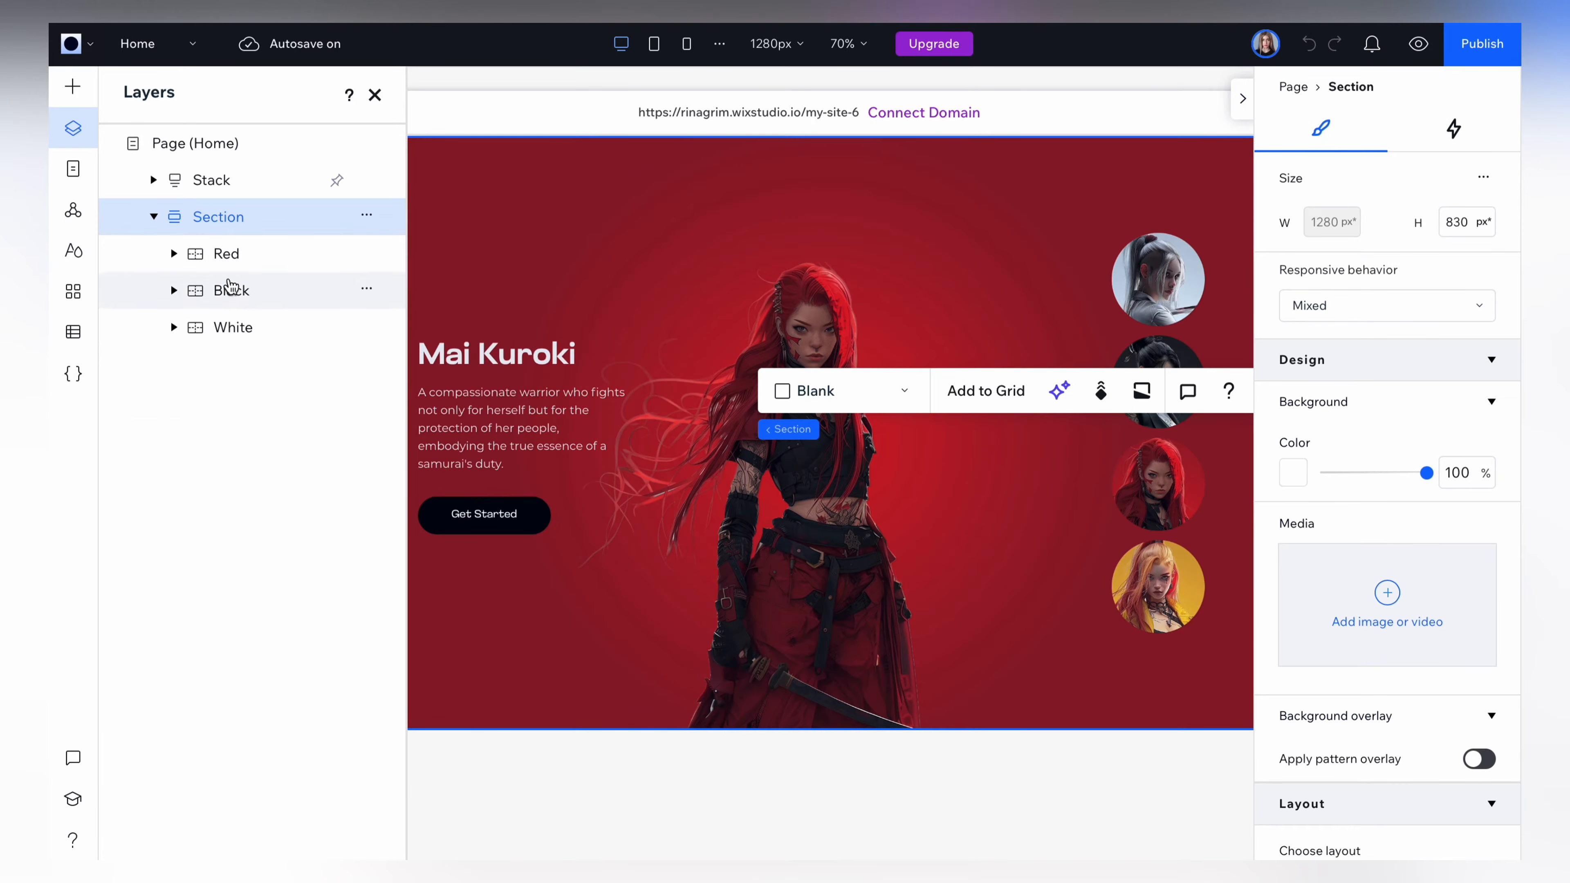
Duplicate the Red container and rename the copy "Yellow".
key("ctrl+v")
double_click(237, 256)
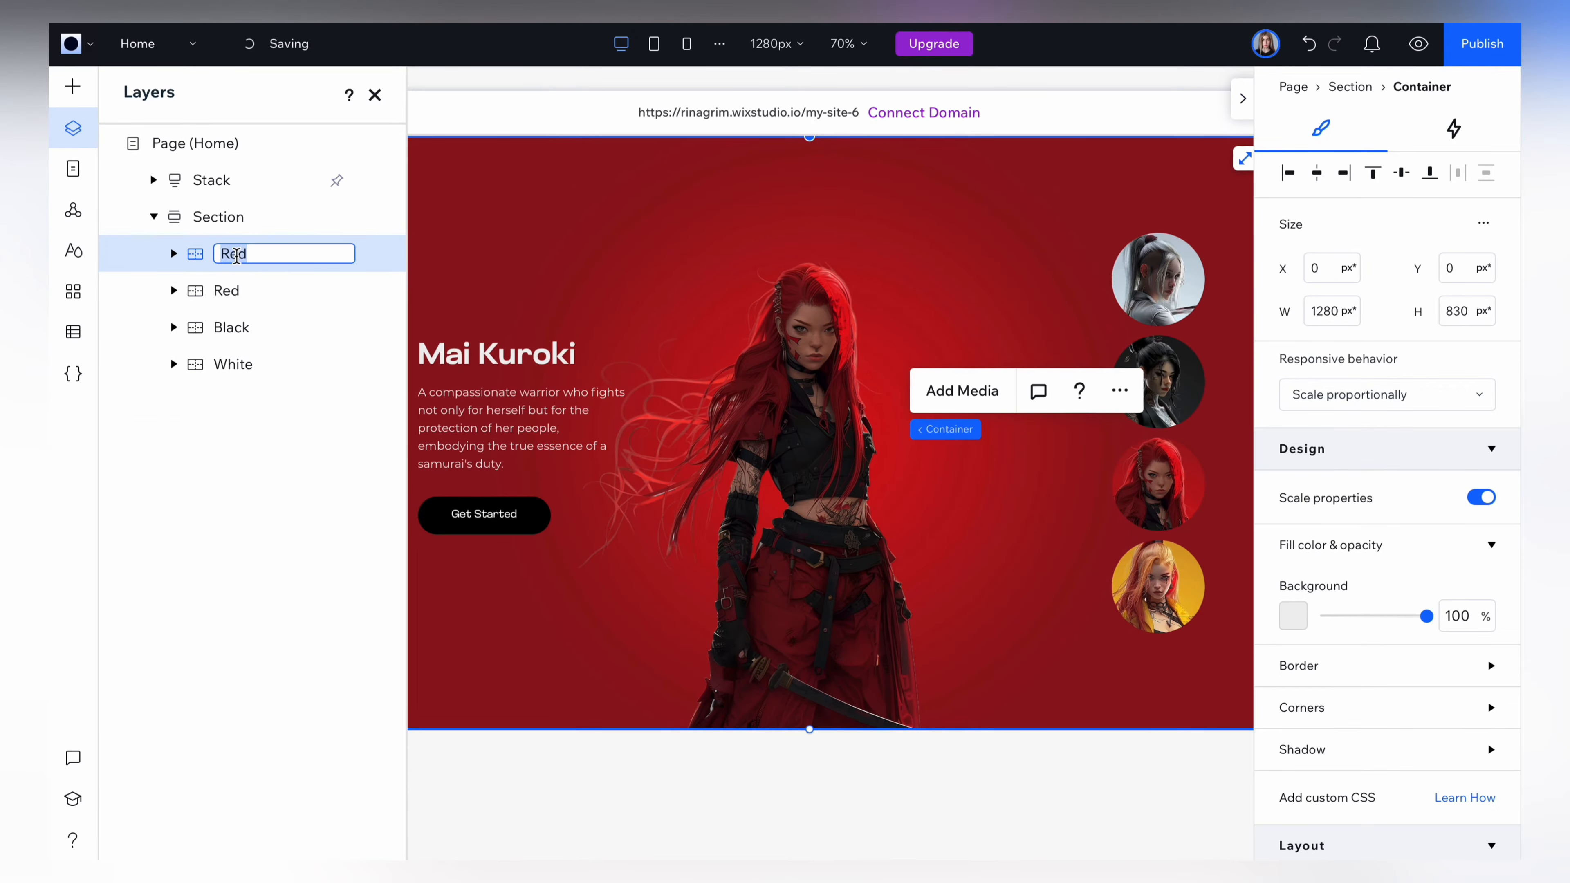
type("Yellow")
key("Return")
Replace the Yellow container's background and character pictures with yellow background.png and yellow samurai.png.
left_click(559, 232)
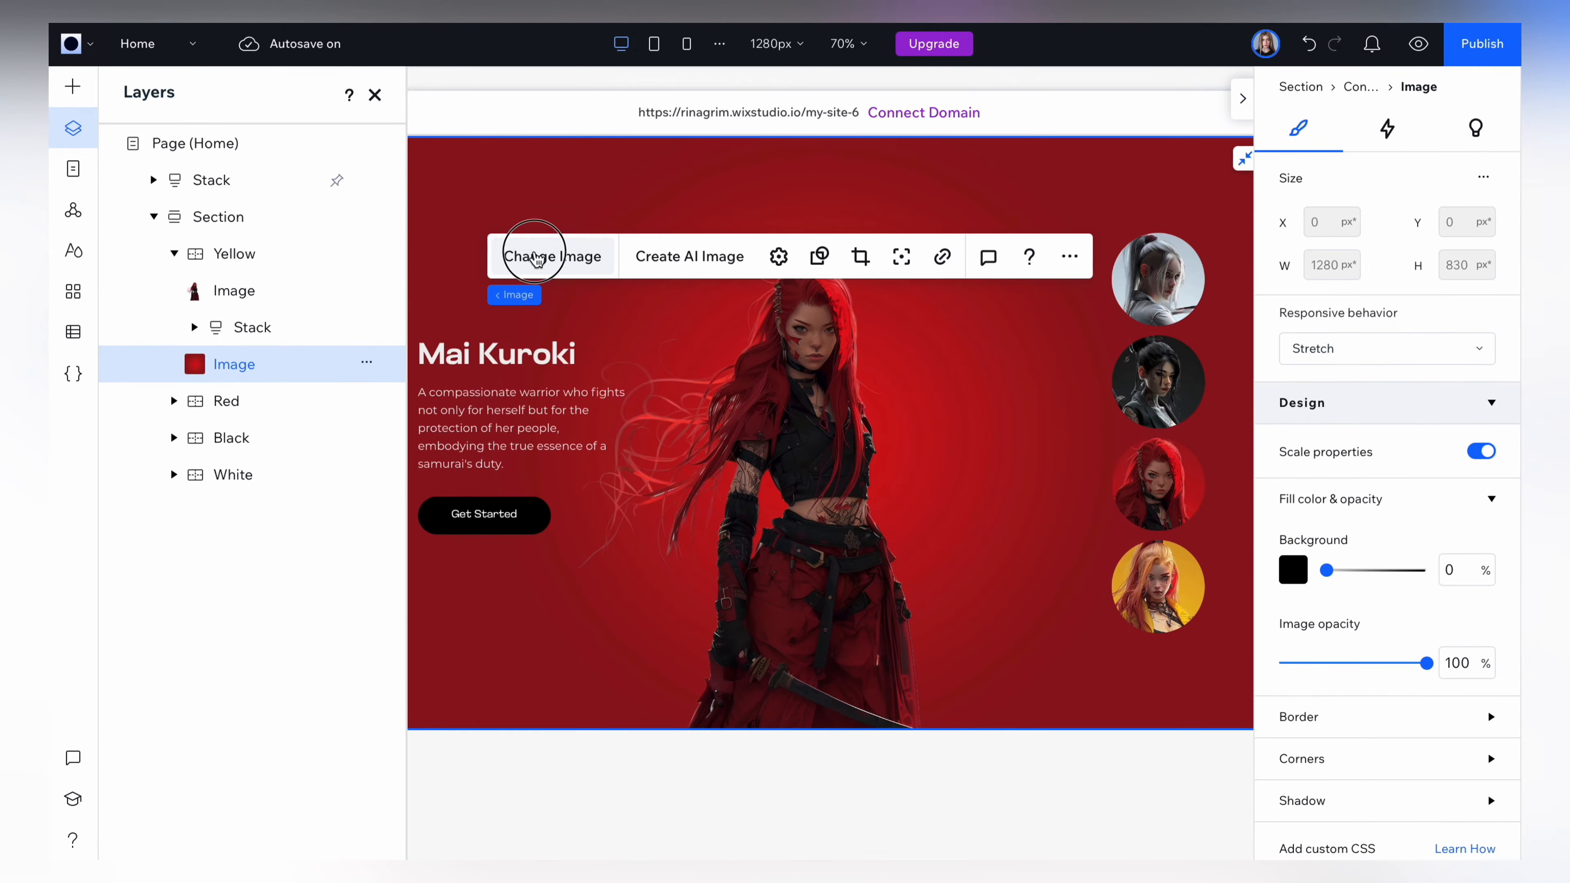
left_click(538, 256)
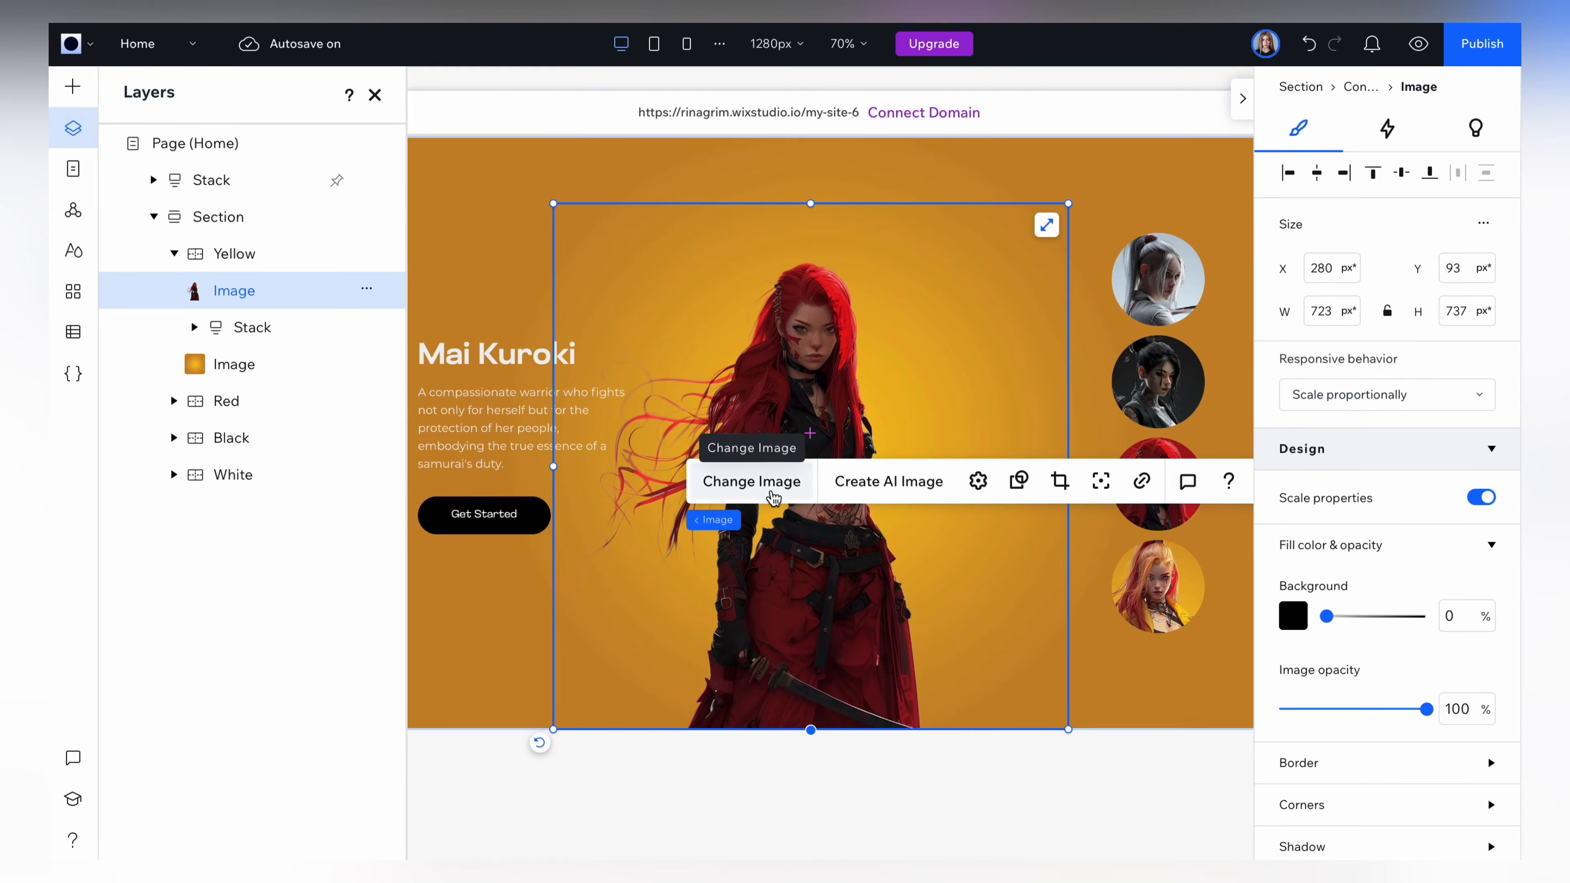
left_click(750, 483)
left_click(643, 353)
left_click(1378, 800)
Enter the yellow-clad character's name as the Yellow container's heading and her description about agility and acrobatic fighting style.
left_click(488, 354)
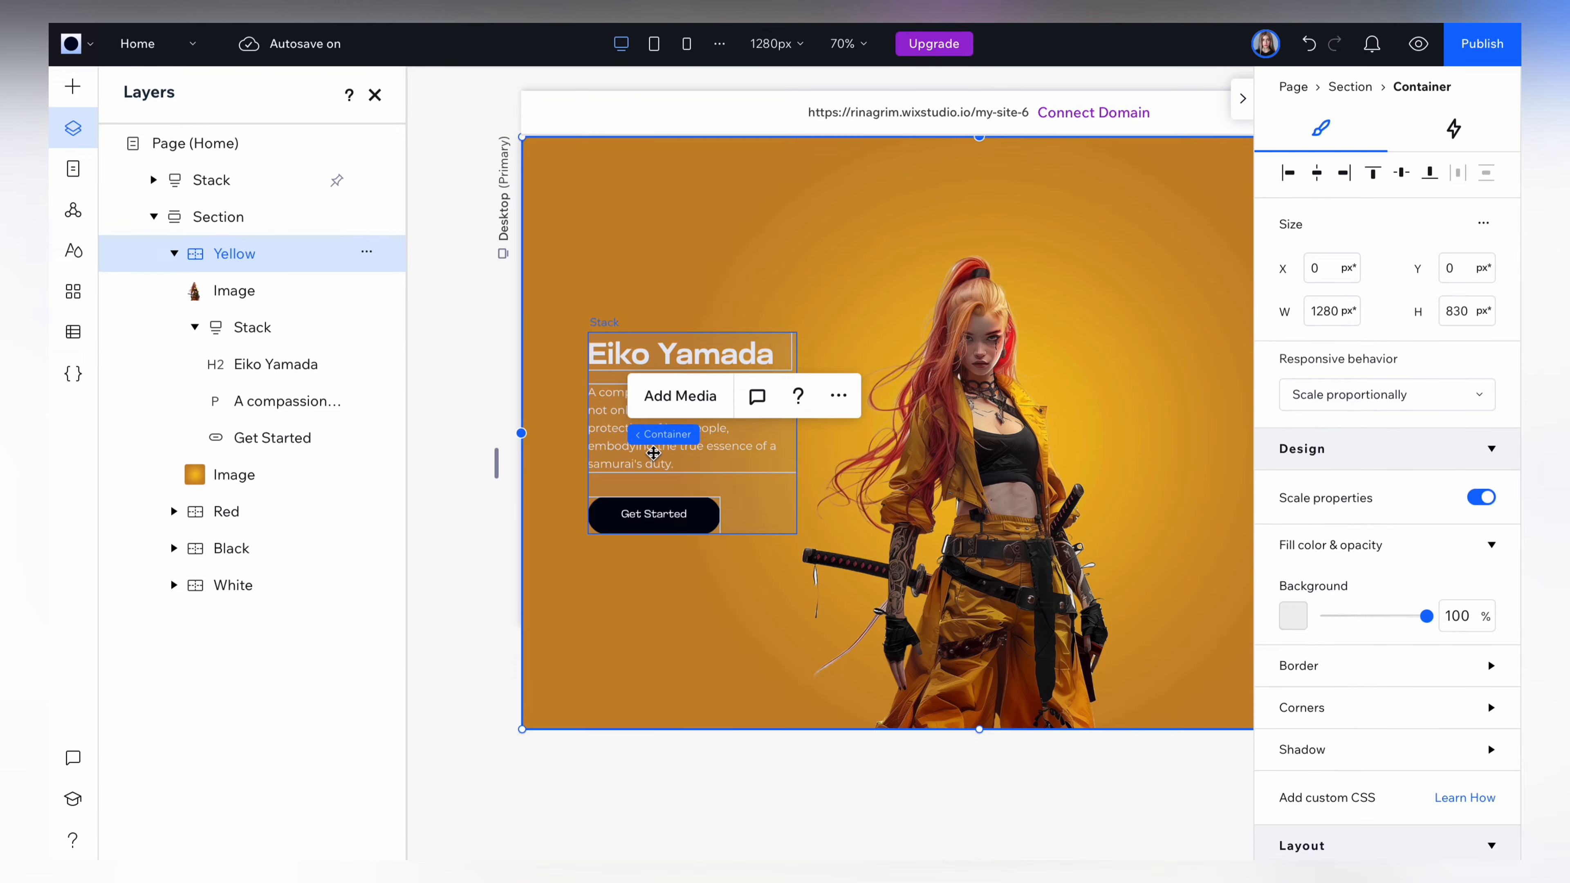
left_click(653, 458)
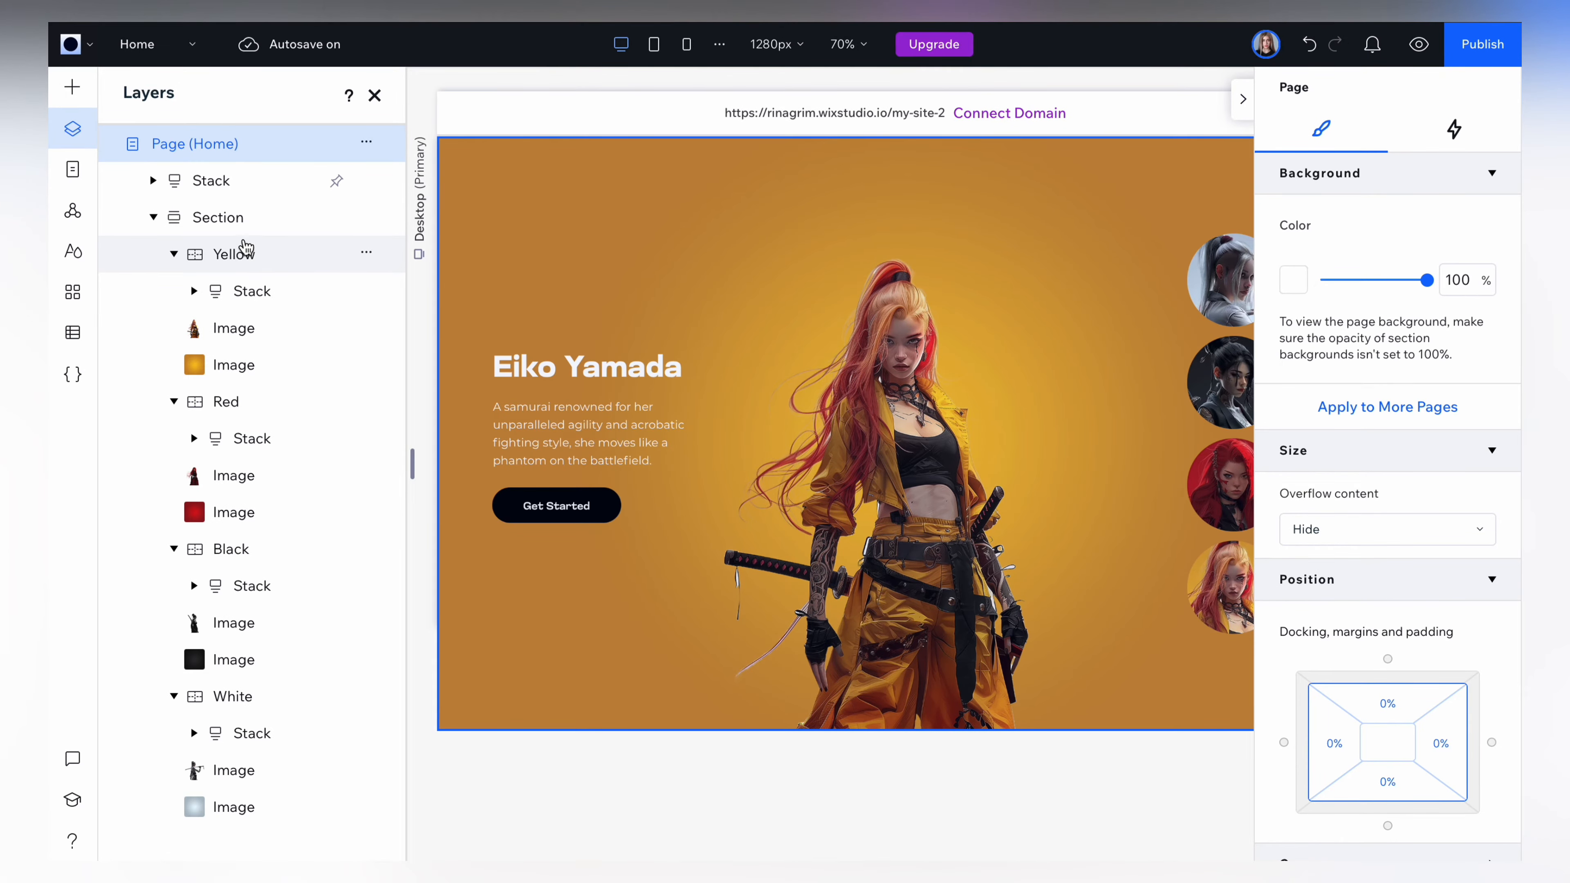
Set the Yellow container's Y position to 830 px and collapse its layer.
left_click(253, 259)
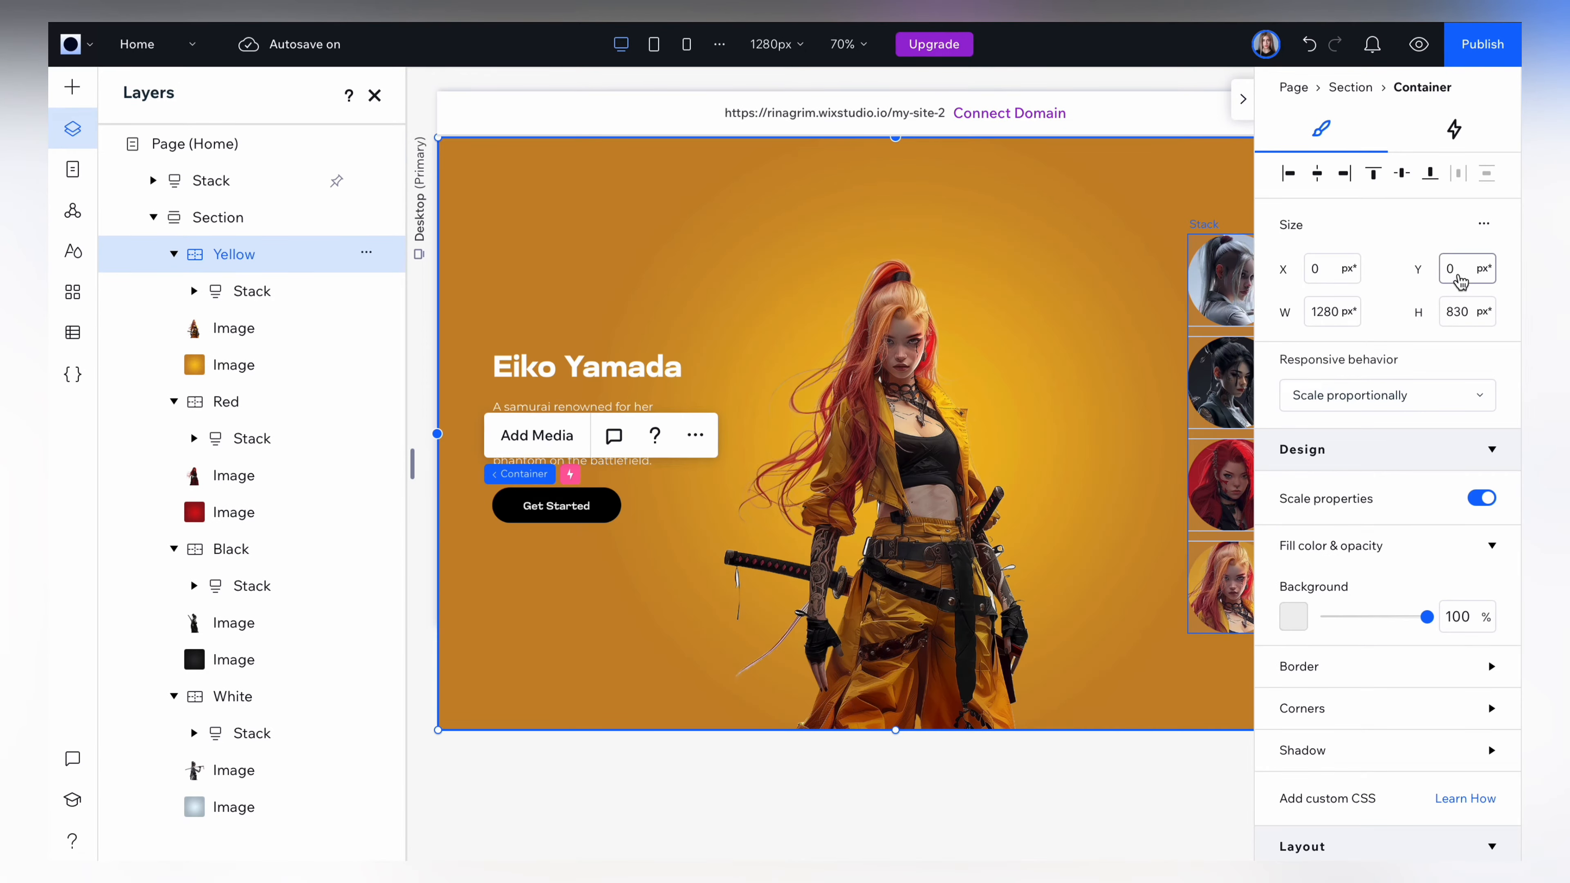
left_click(1456, 271)
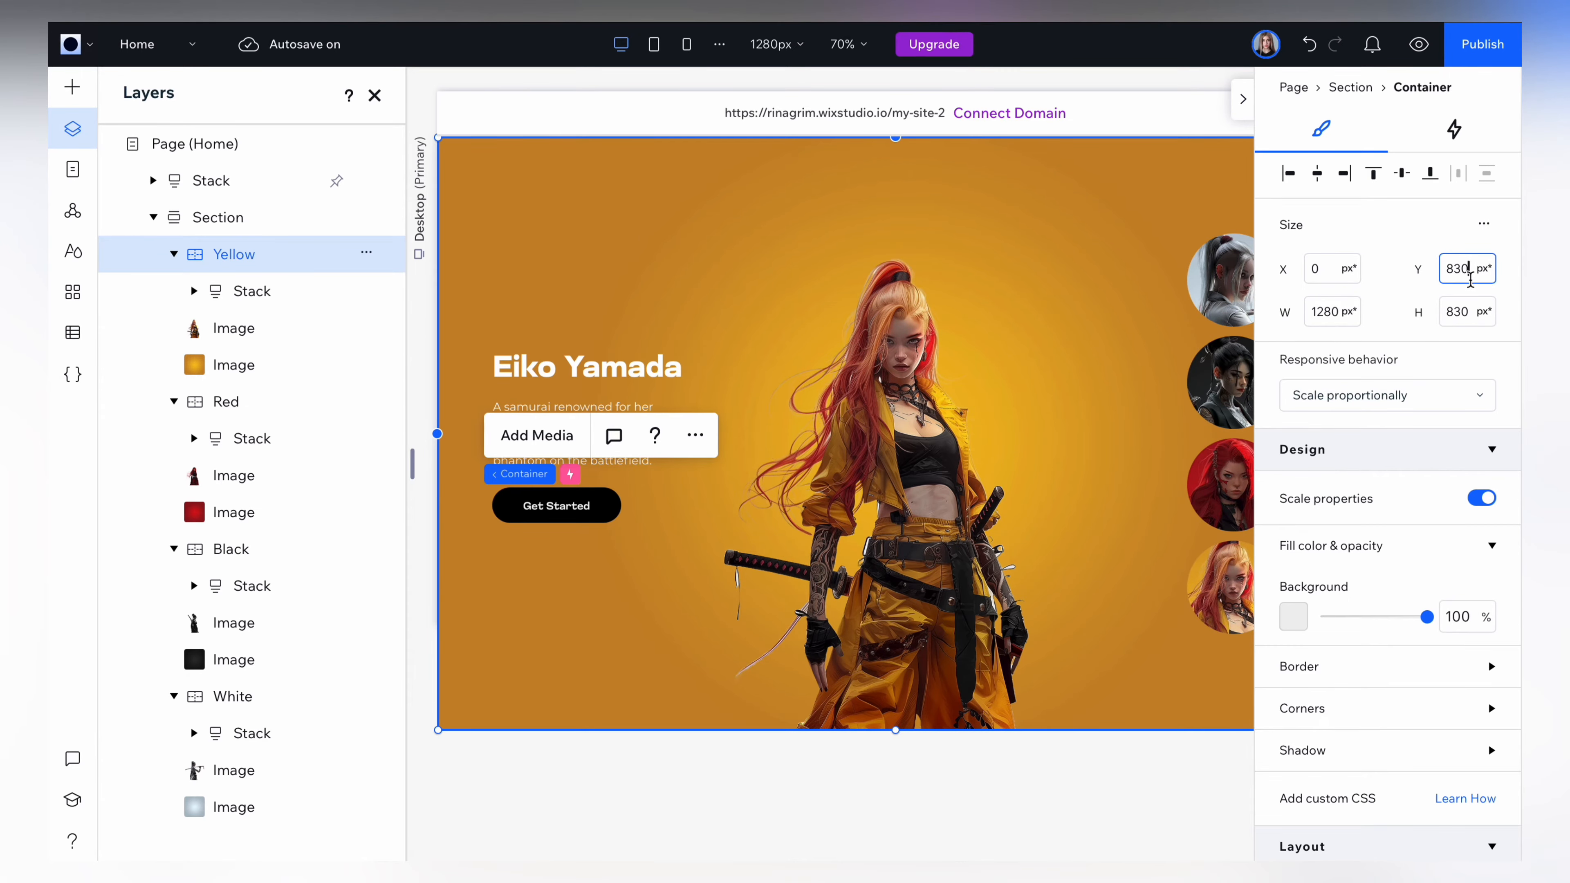
key("Return")
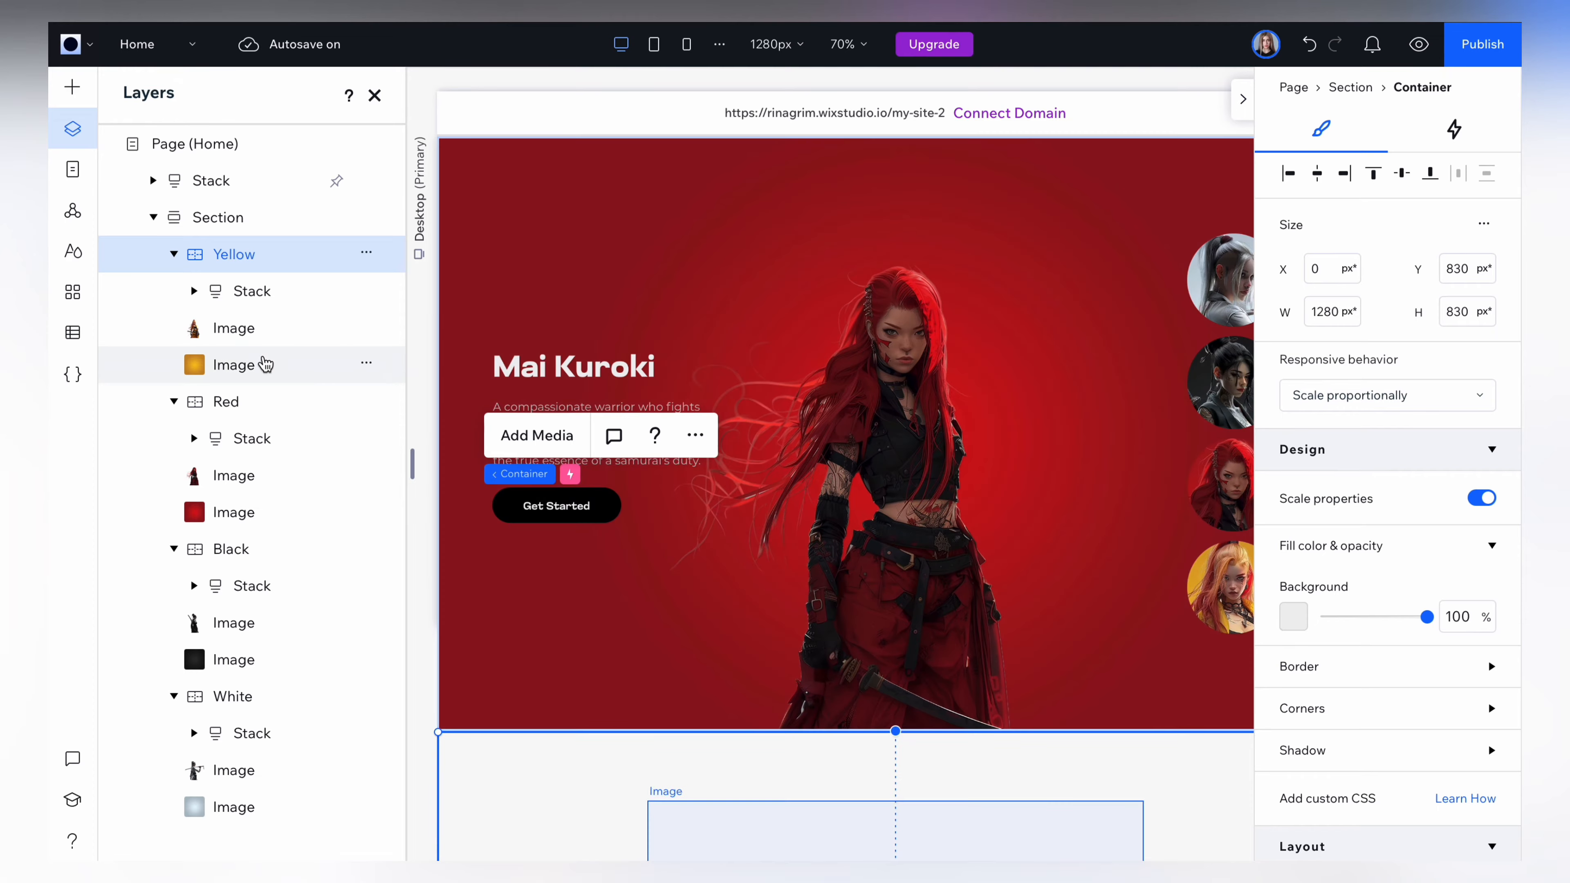
left_click(174, 254)
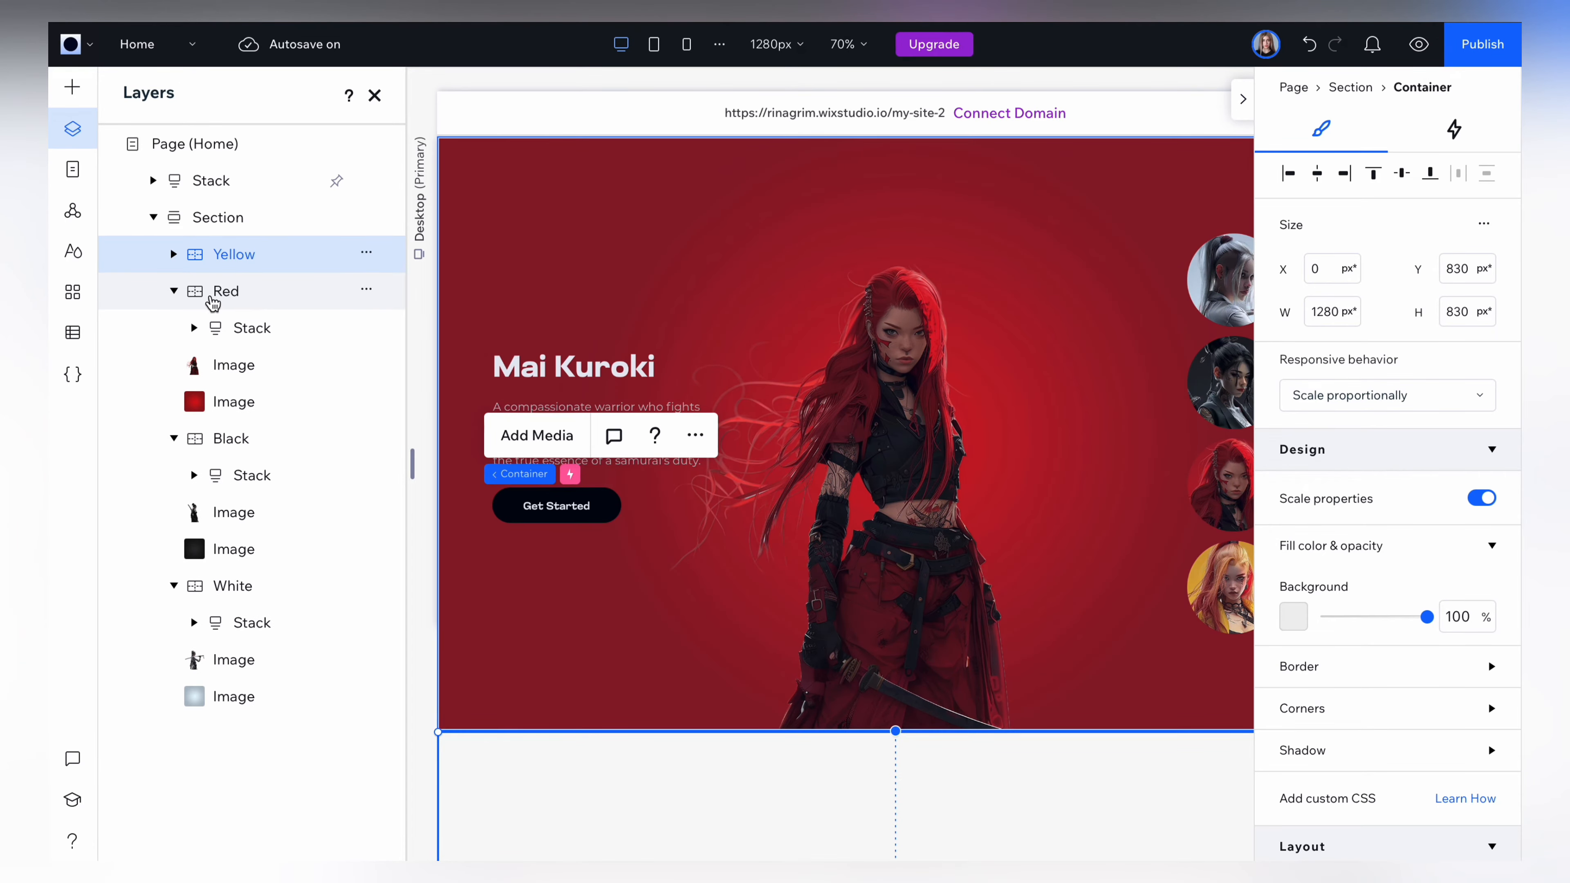
Set the Red container's Y position to 830 px and collapse its layer.
left_click(213, 303)
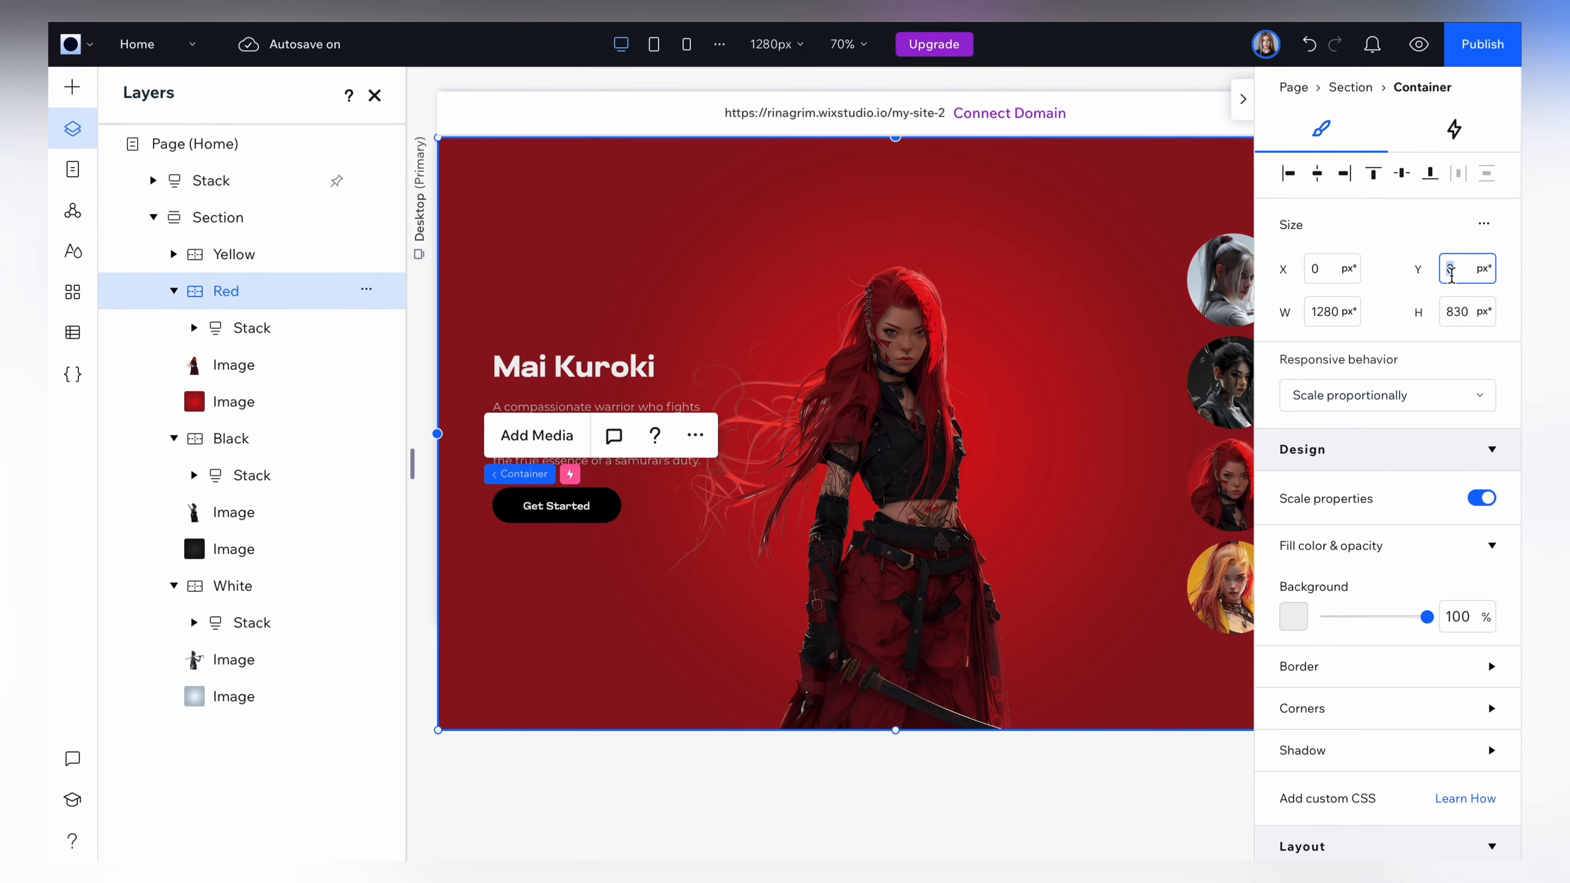
key("Return")
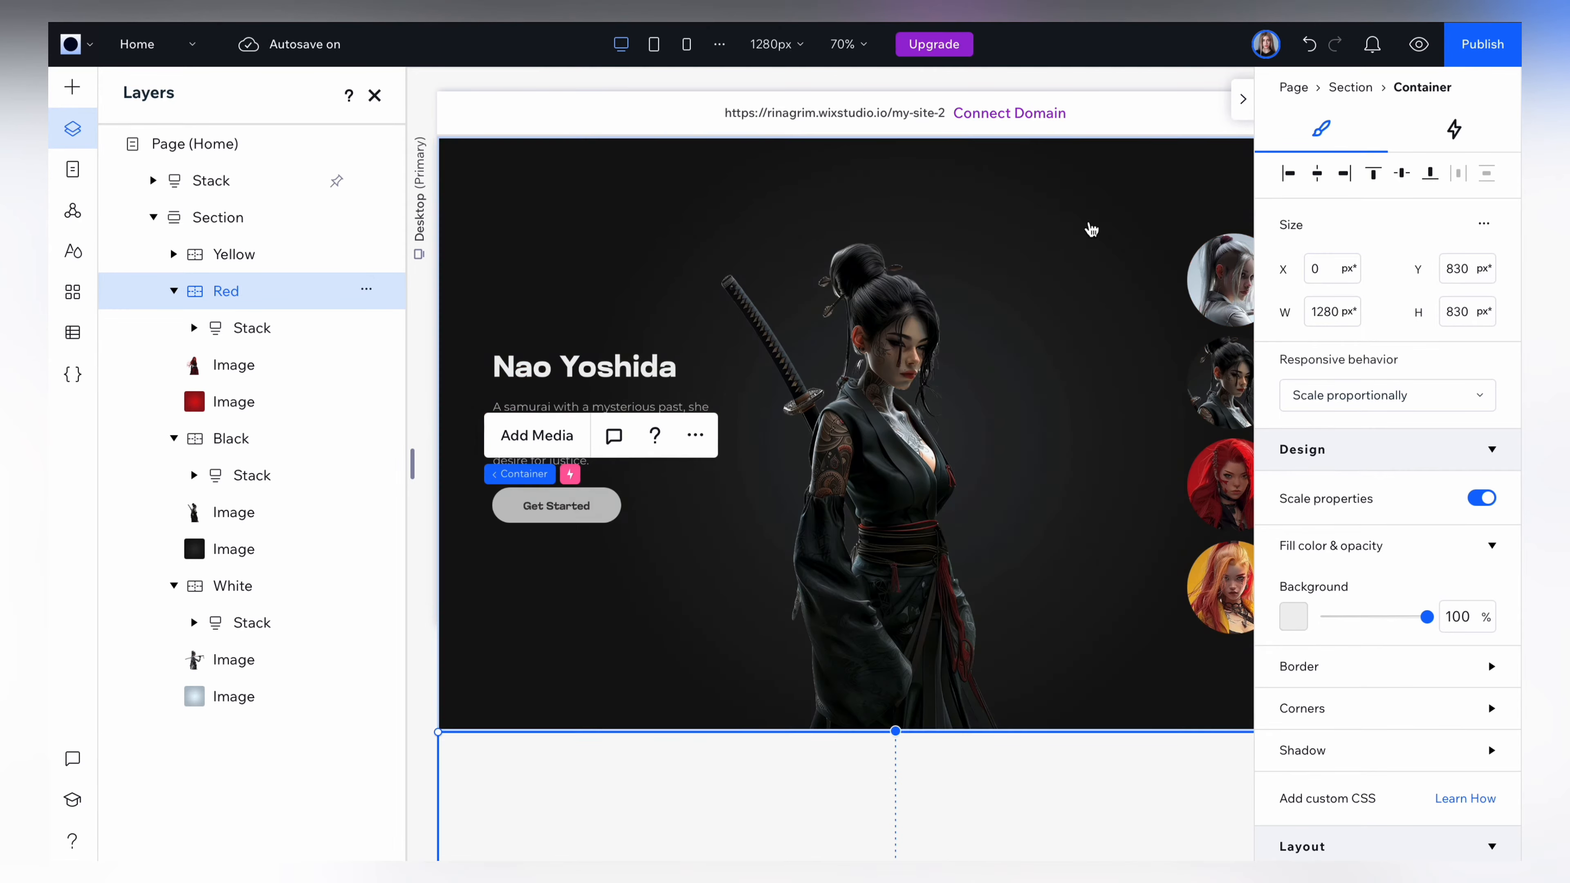
left_click(173, 290)
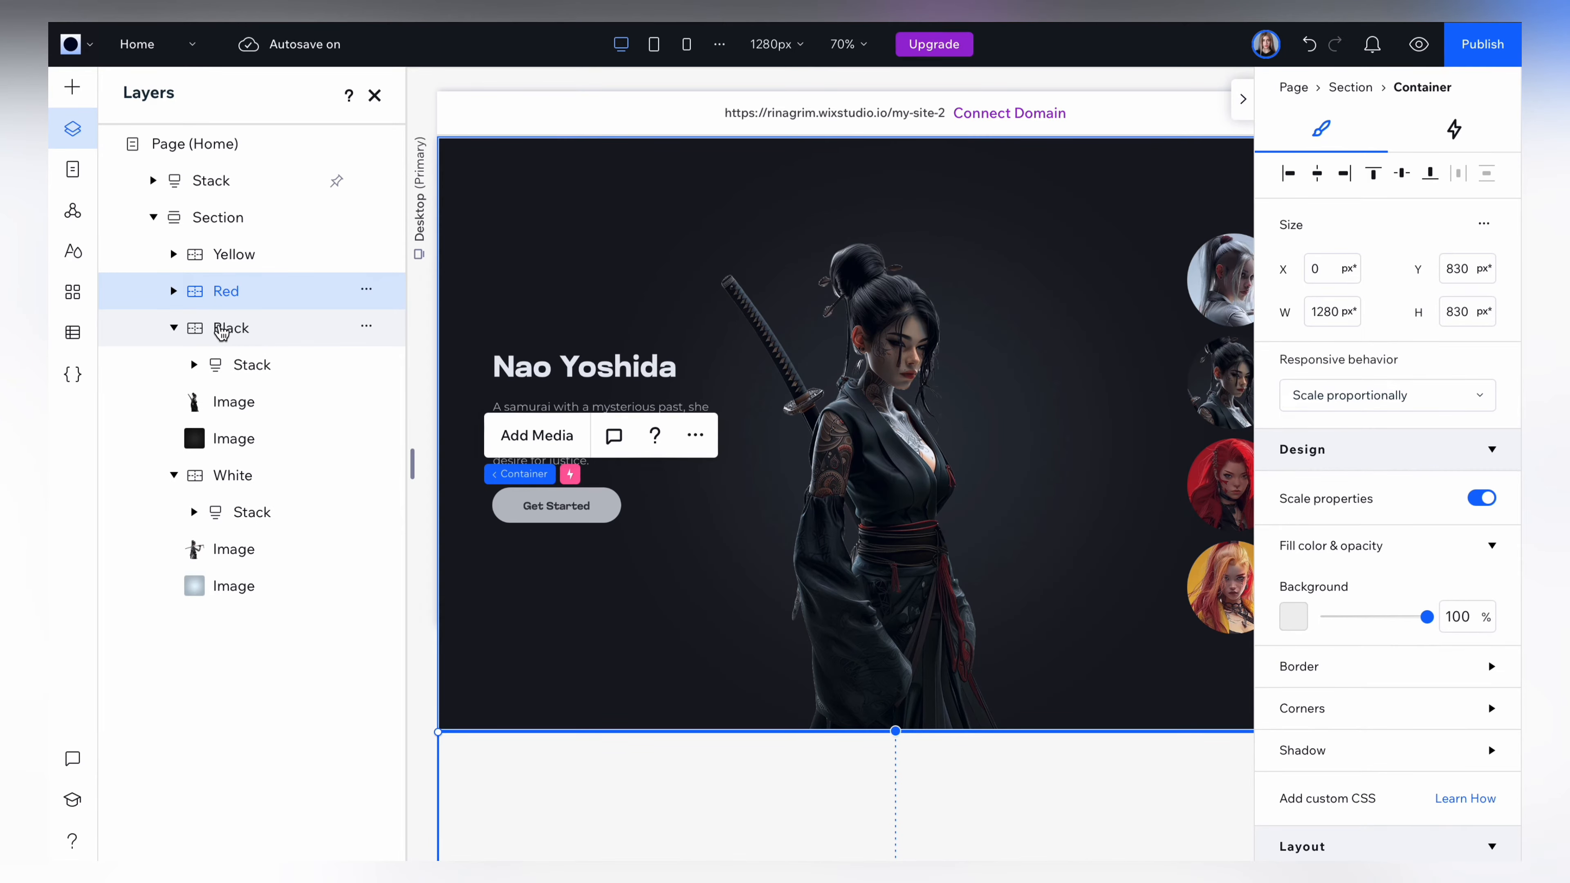
Set the Black container's Y position to 830 px.
left_click(230, 330)
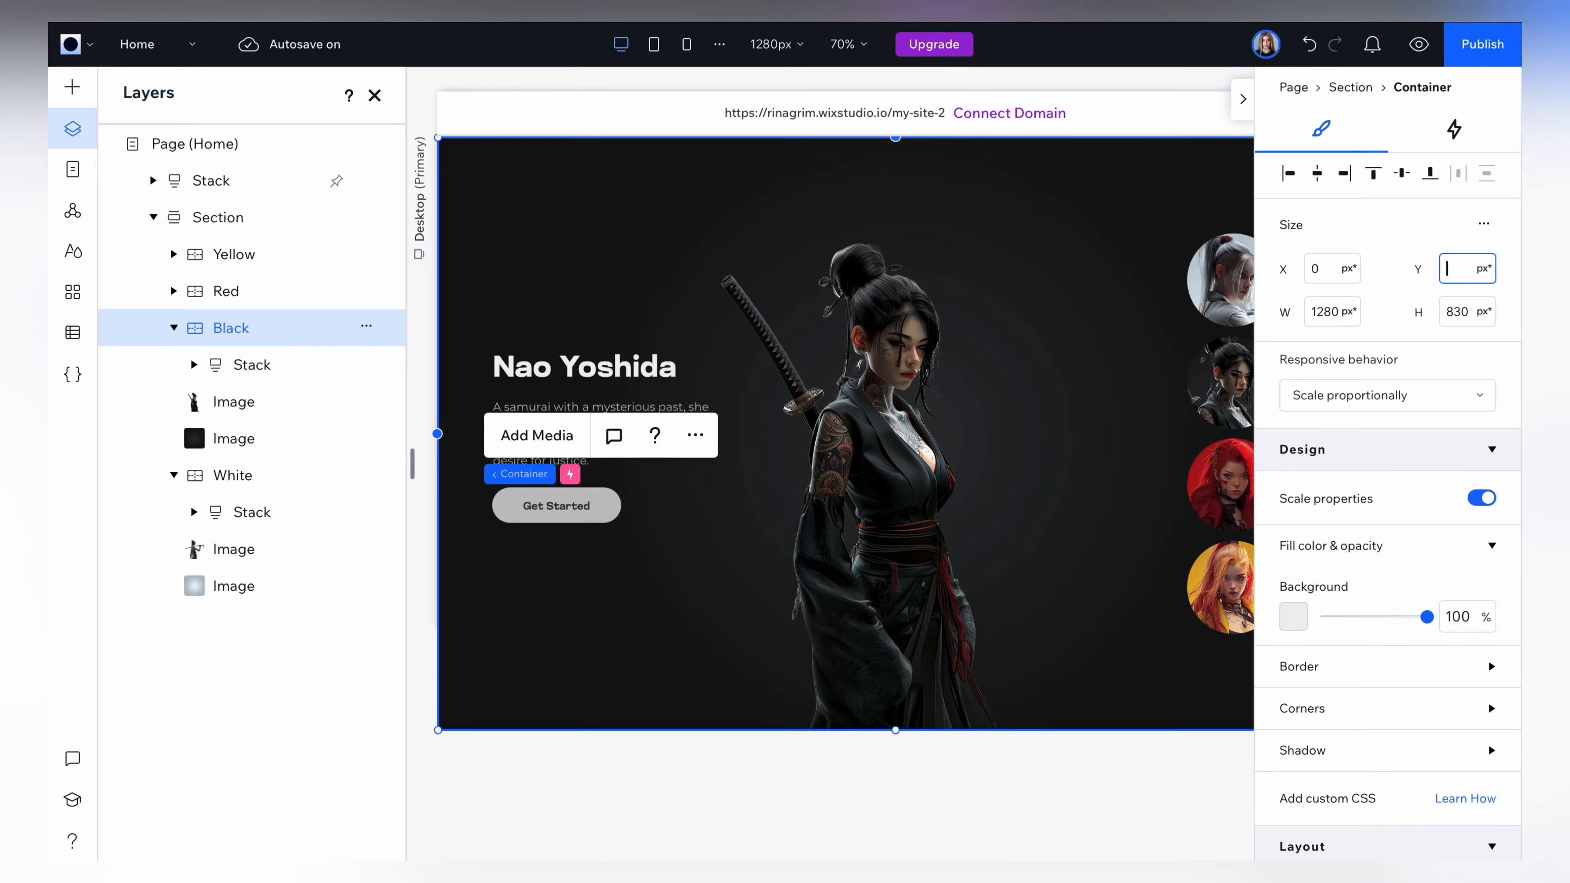
type("830")
key("Return")
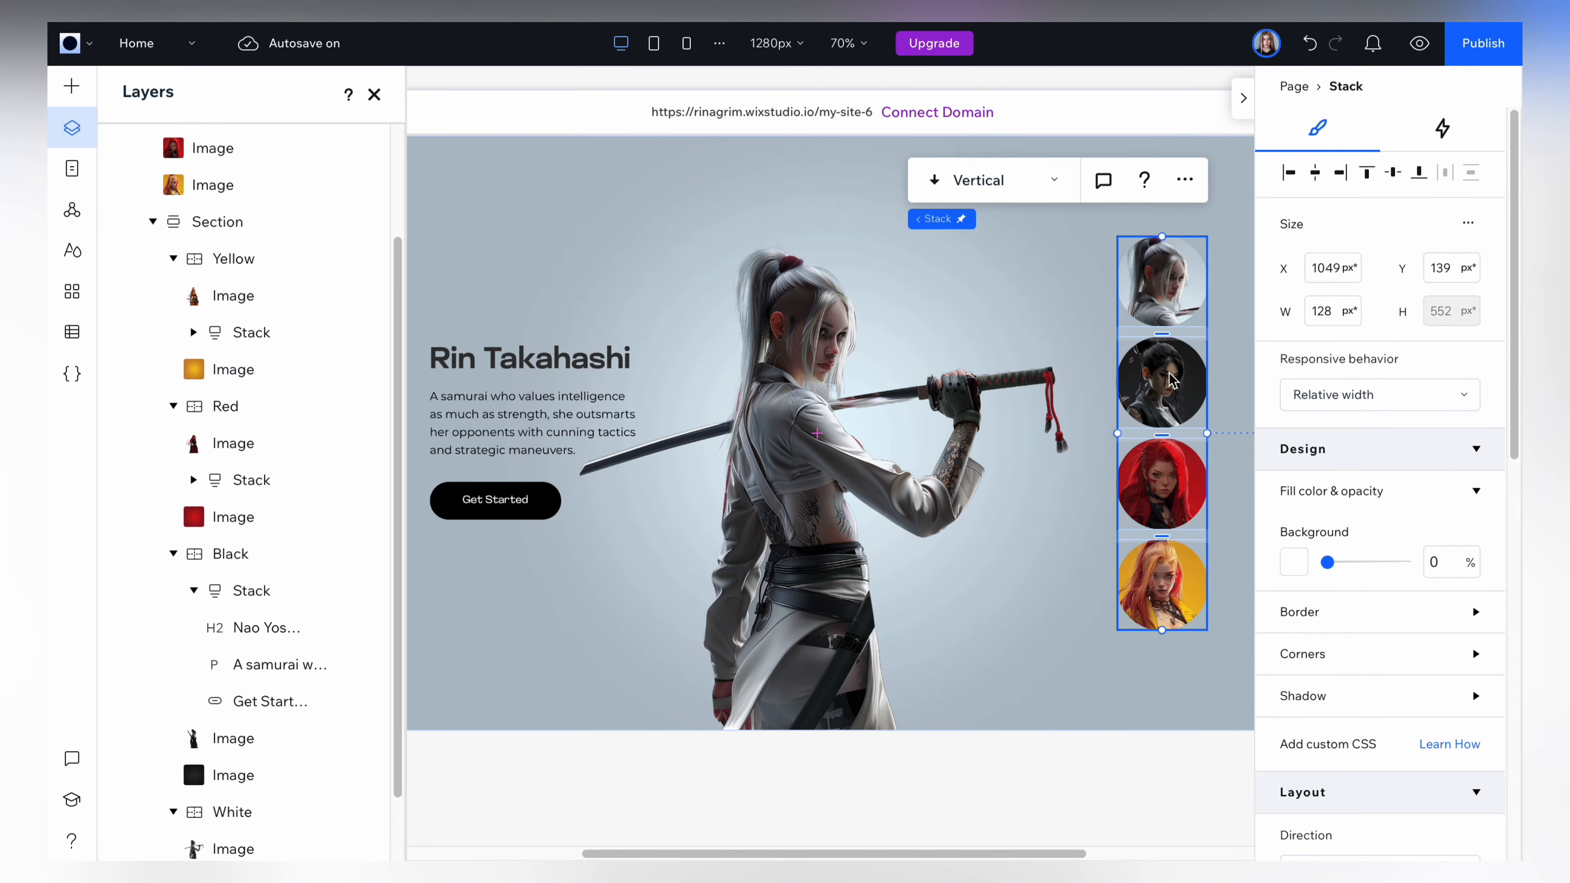
Add an on-click effect to the black-clad character's profile image, set to Start Animation with the Black container as the animated element.
left_click(1170, 378)
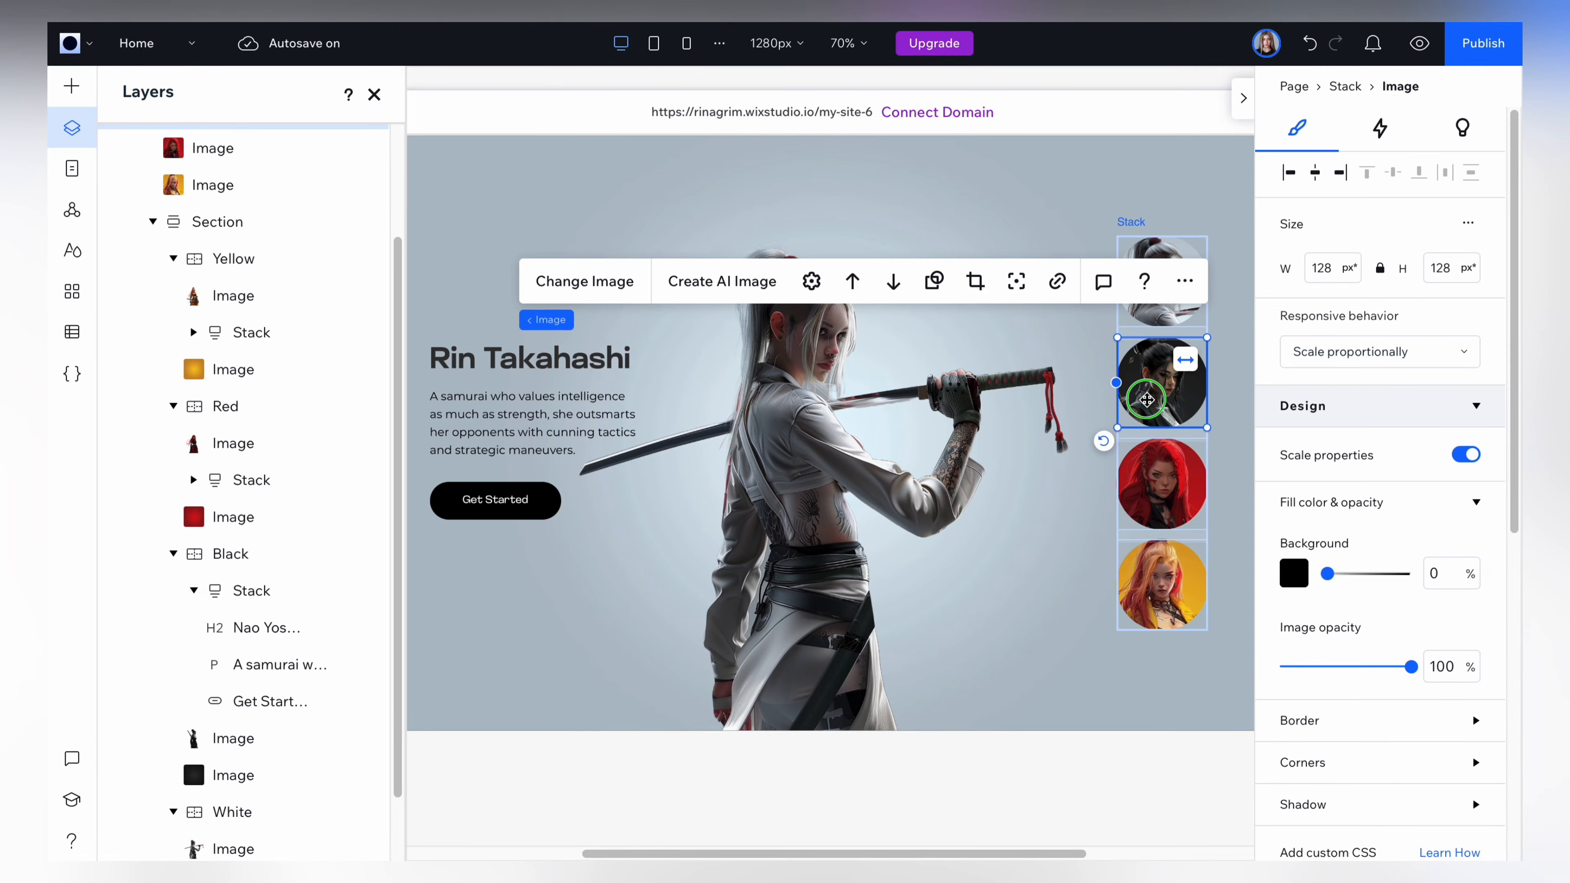
left_click(1381, 128)
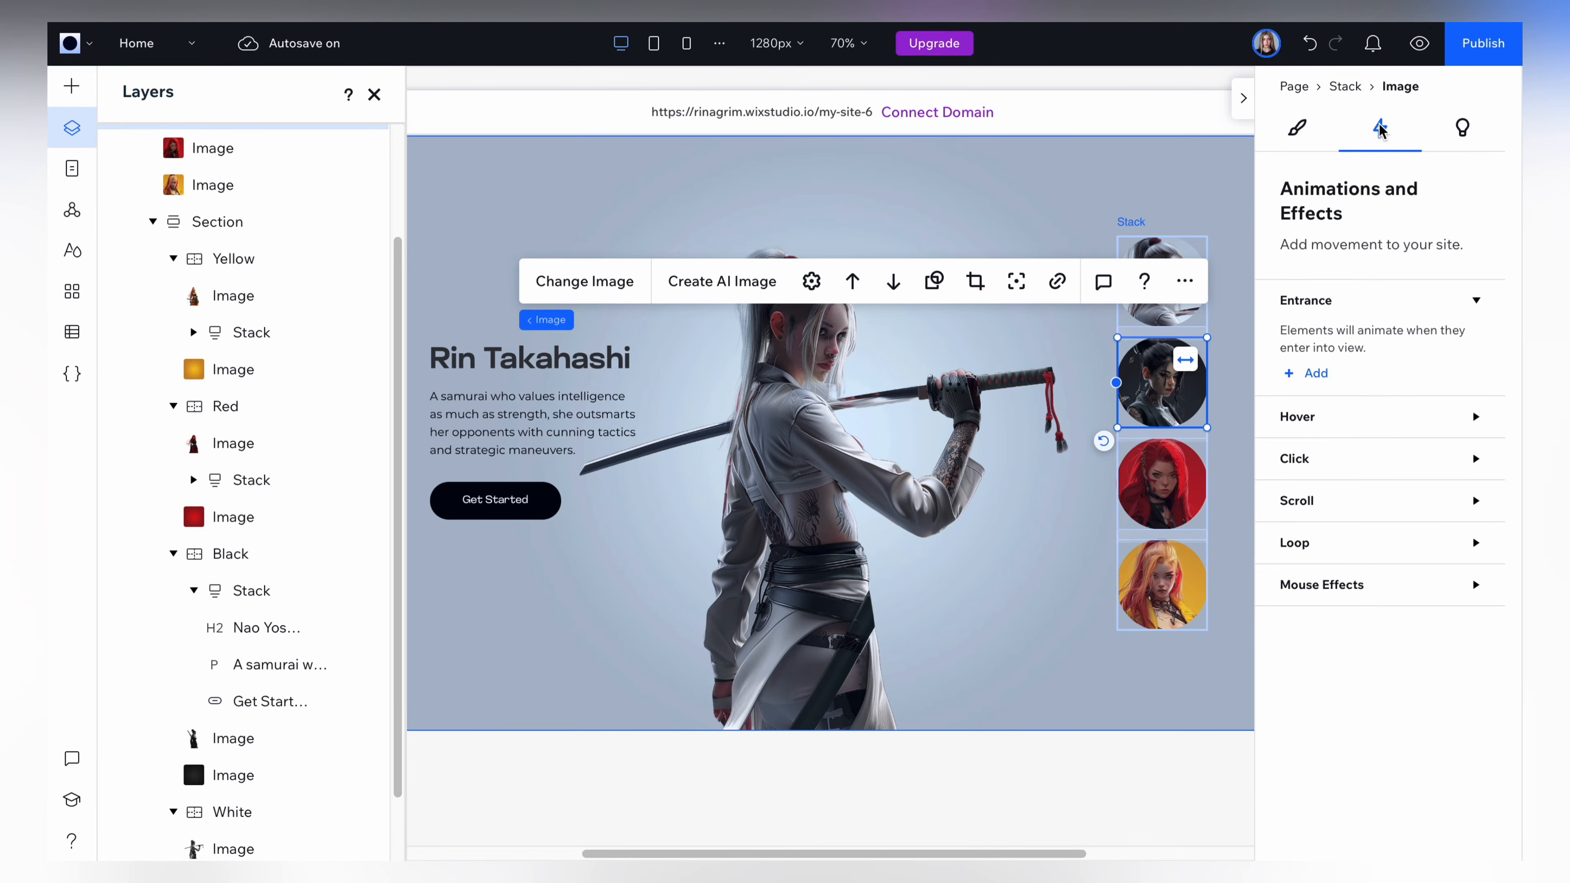
left_click(1292, 458)
left_click(1318, 533)
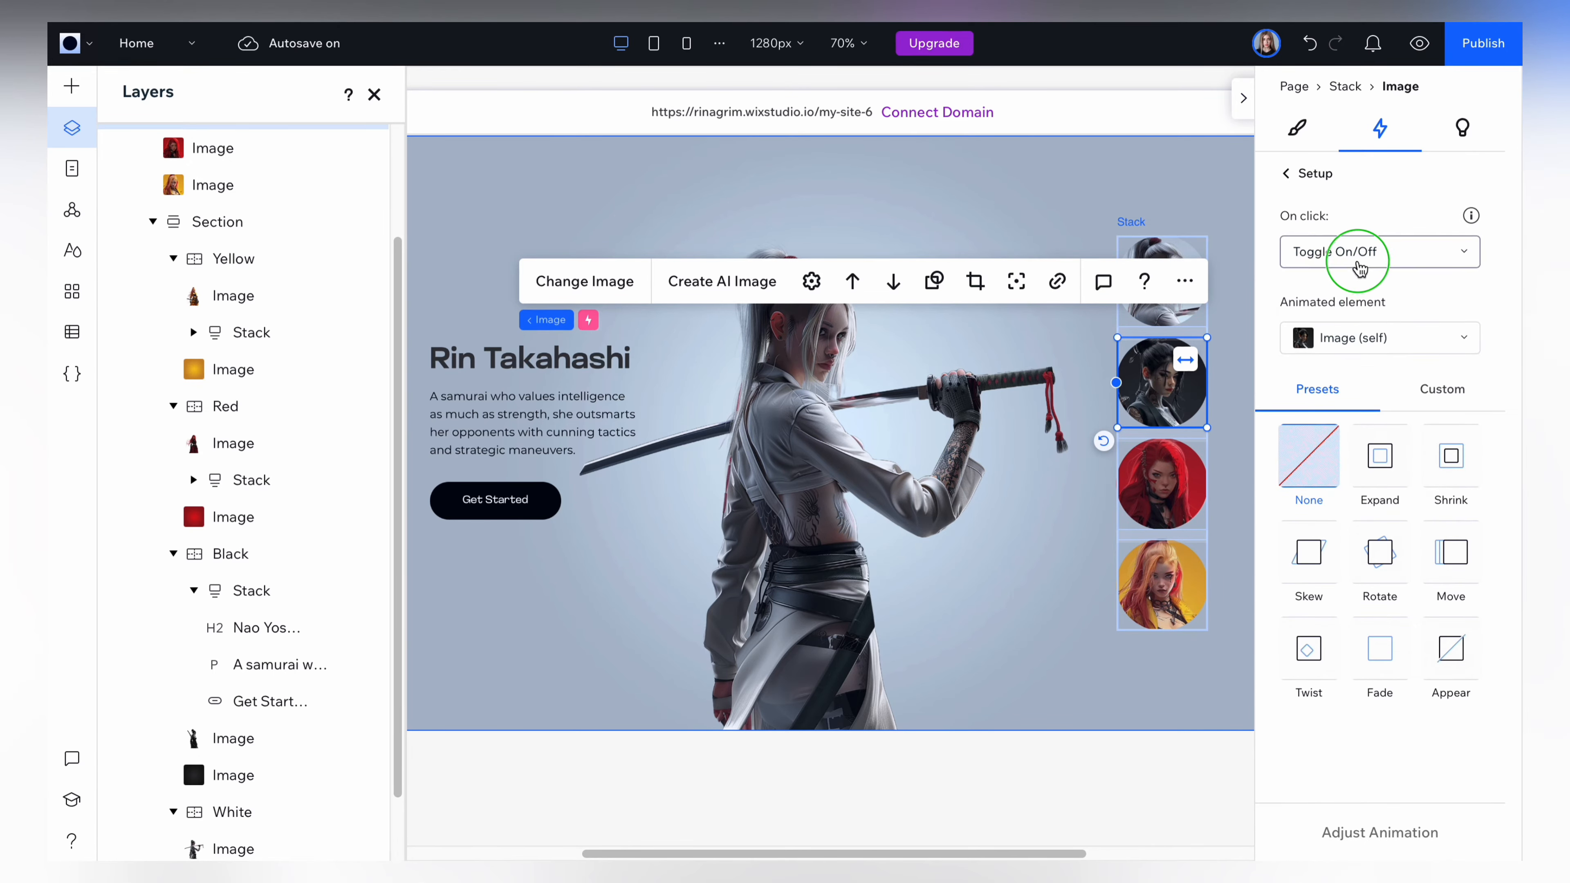
left_click(1360, 267)
left_click(1343, 228)
left_click(1336, 346)
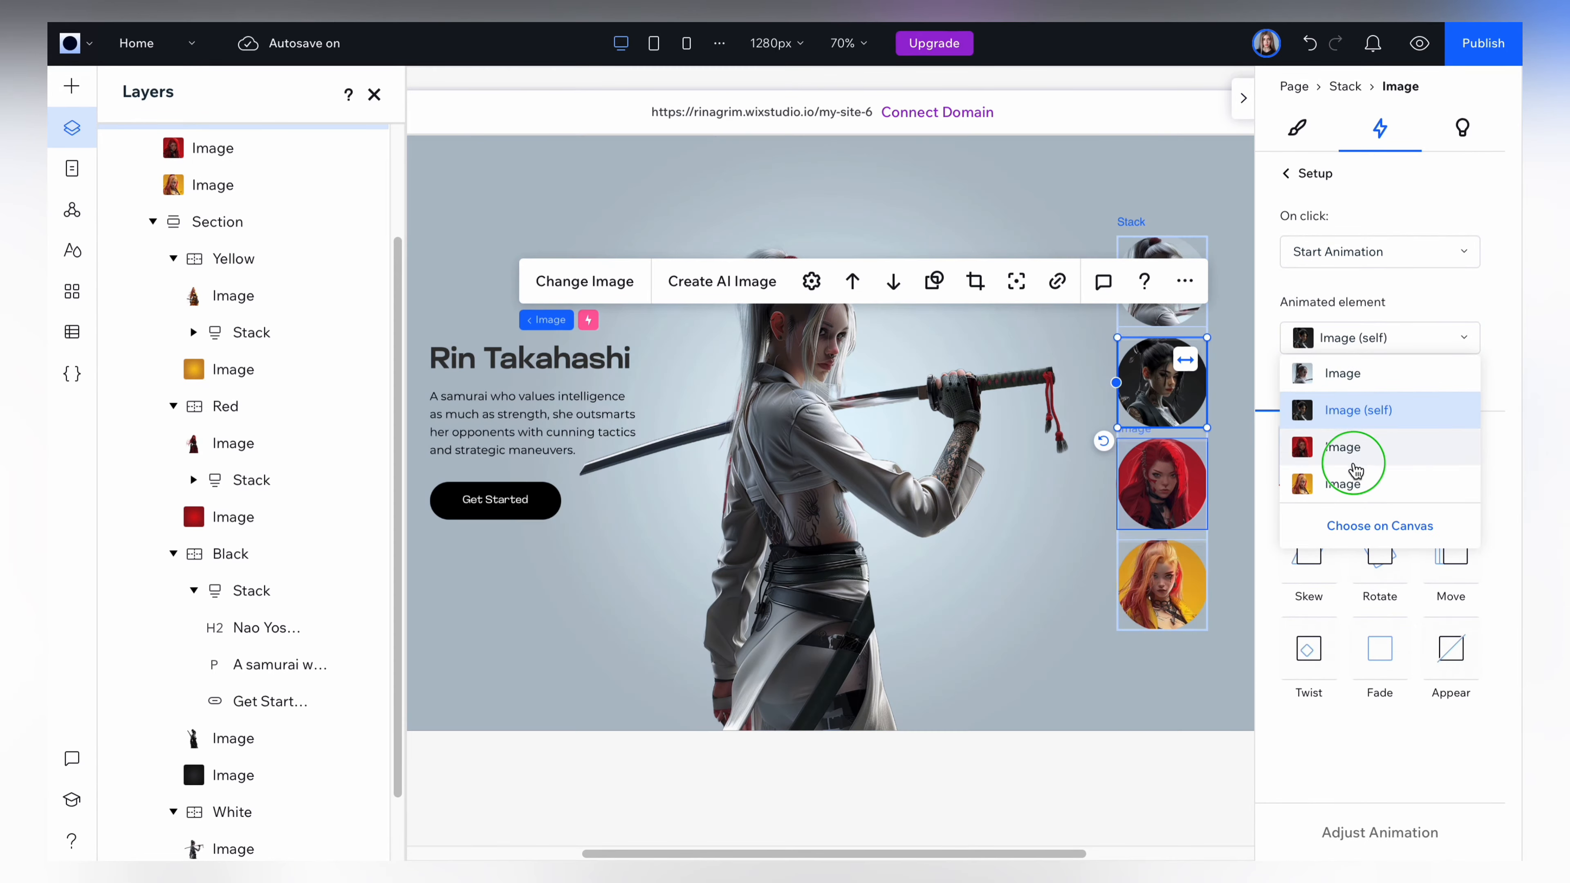
left_click(1356, 527)
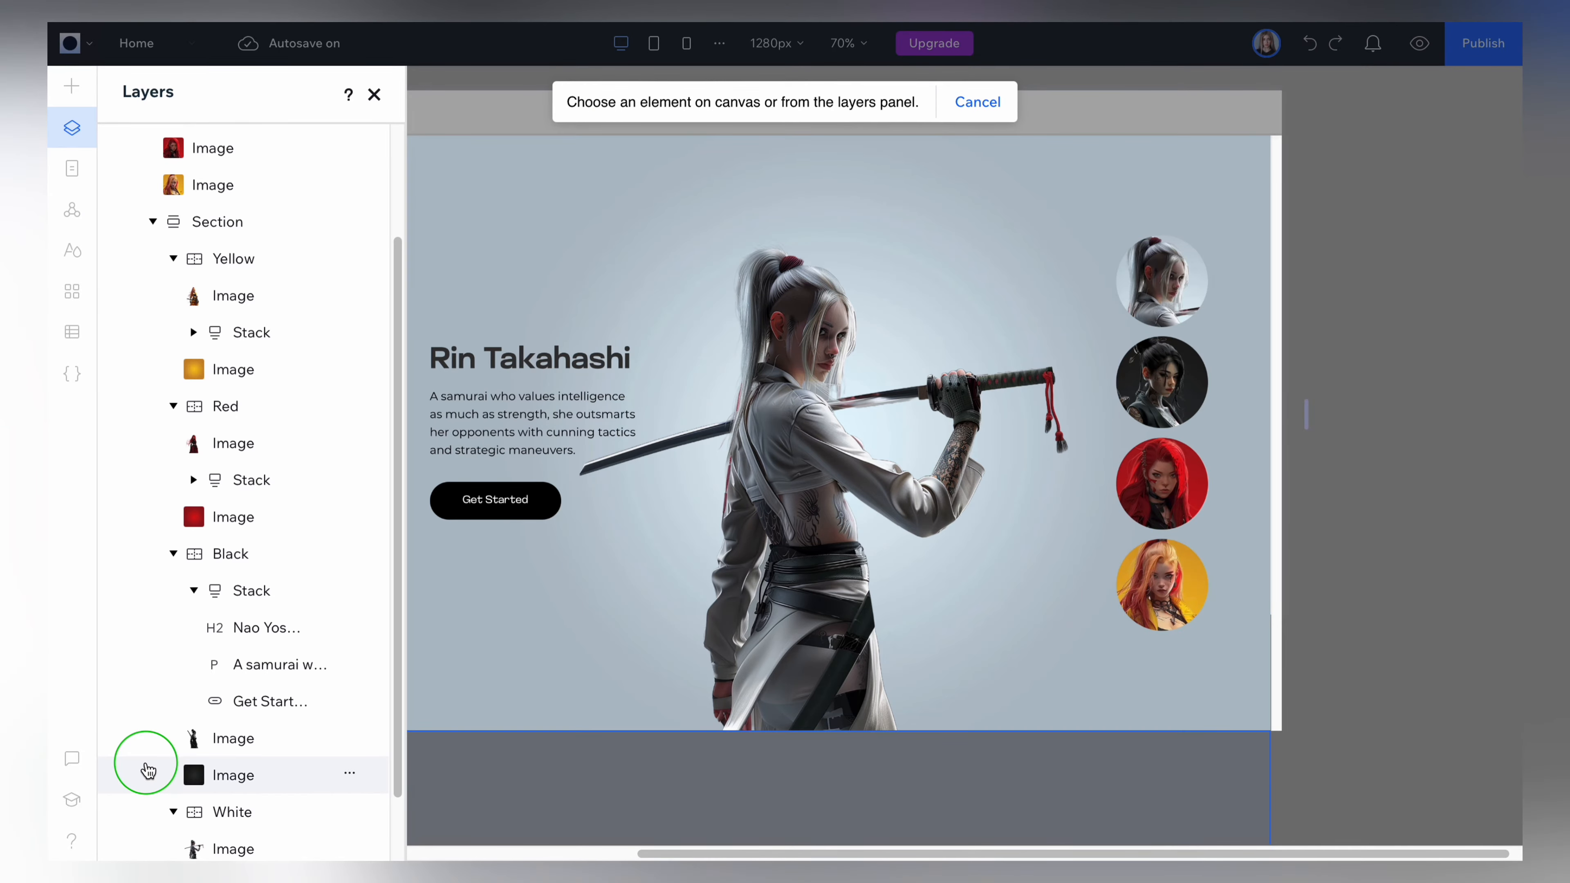
scroll(200, 631, "down", 2)
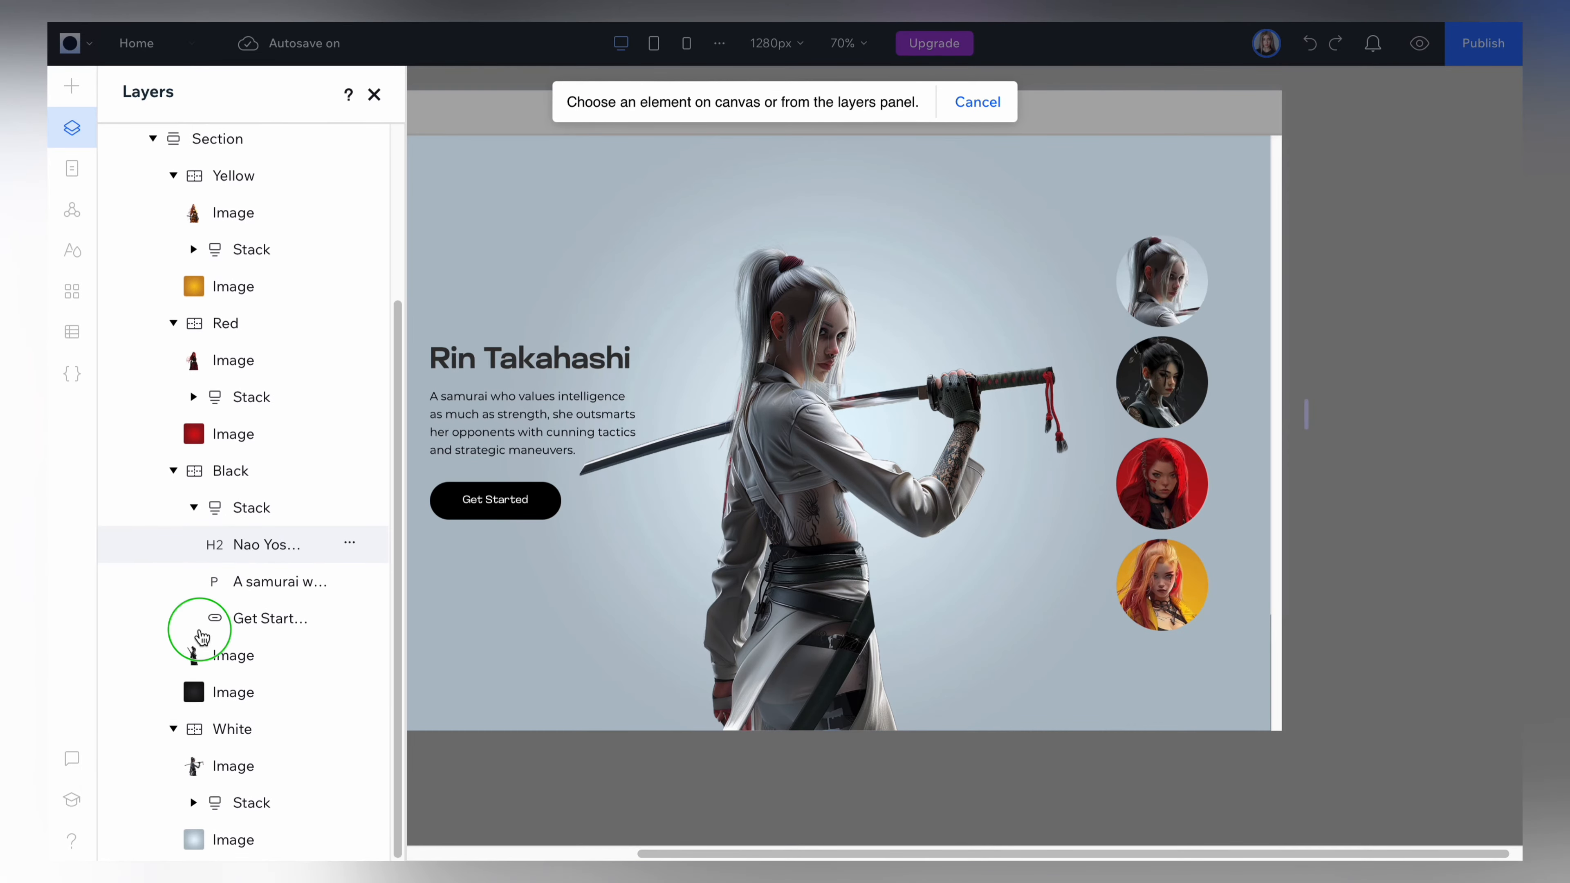
left_click(260, 481)
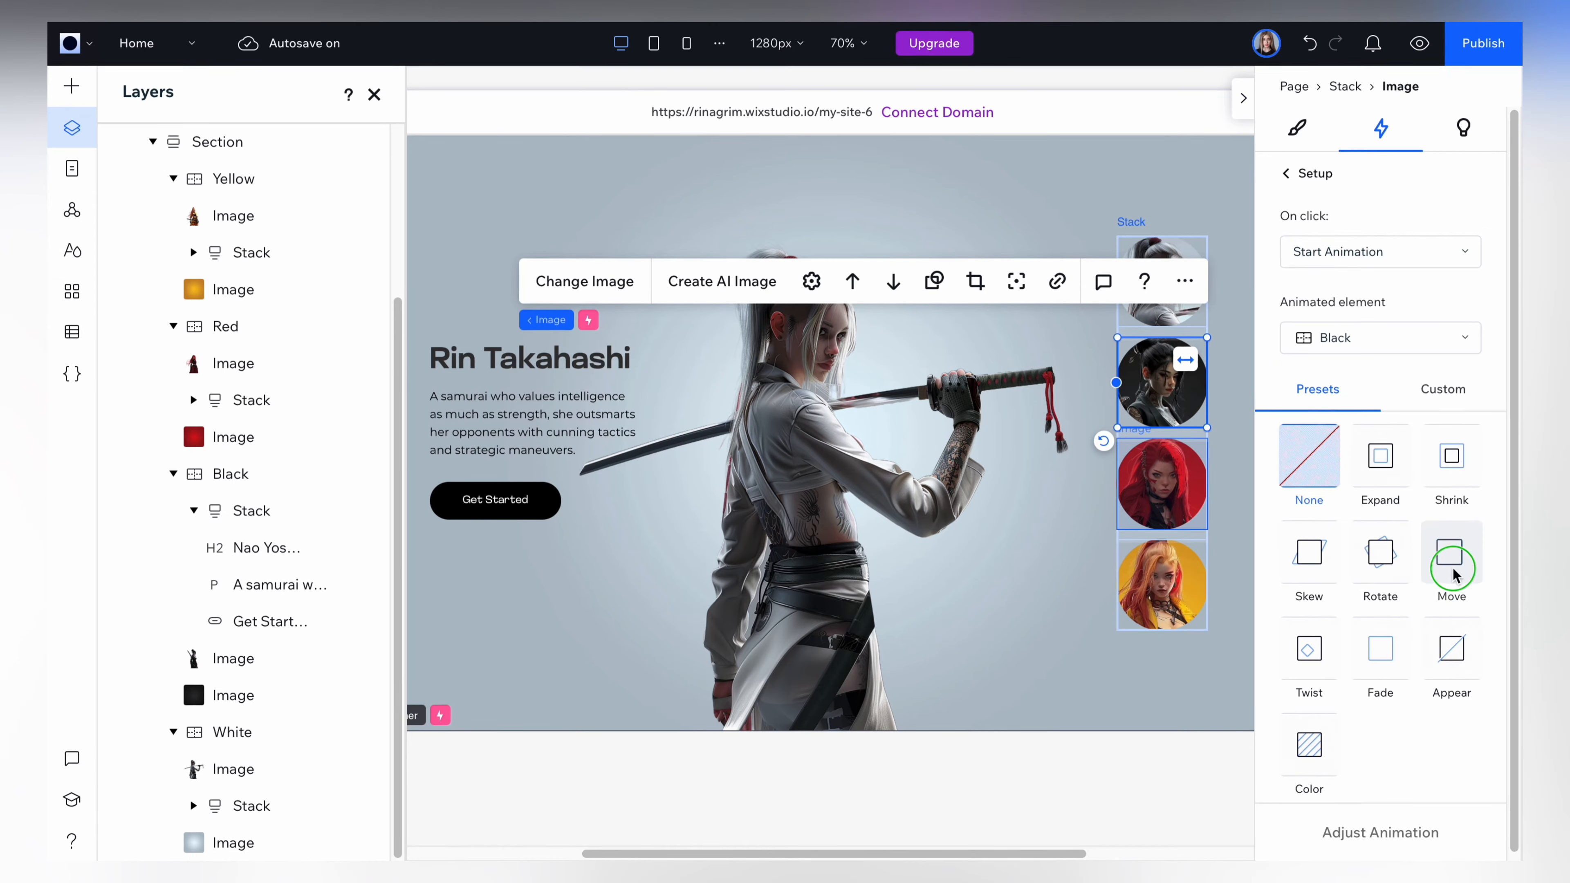
Apply the Move preset to the Black container's animation with 100 % distance and 0.8 s duration, and preview it.
left_click(1427, 568)
left_click(1375, 833)
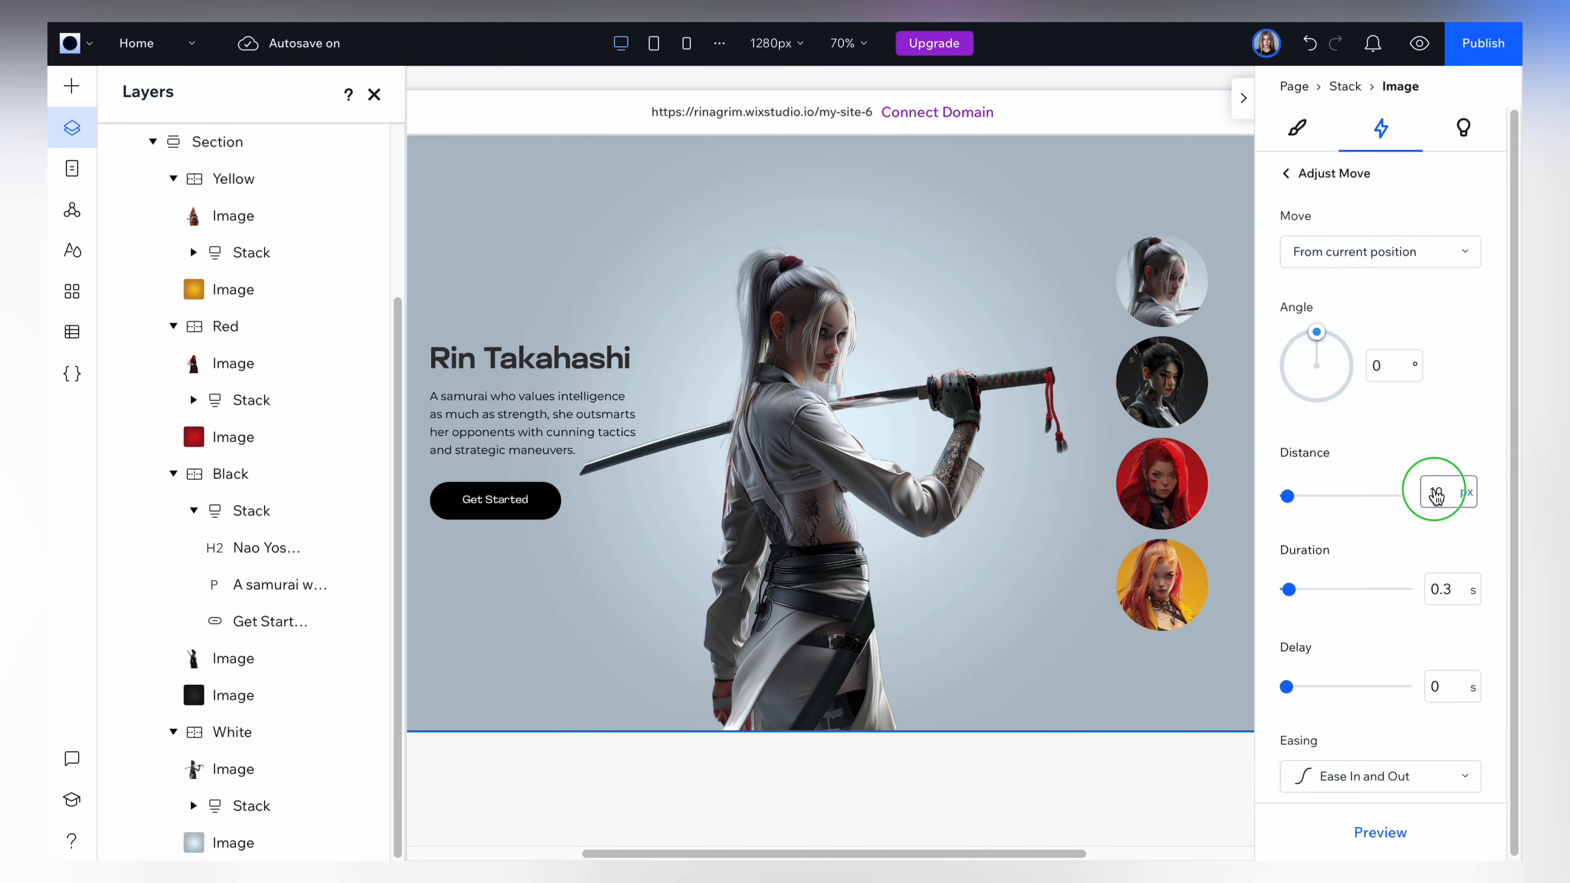
left_click(1466, 502)
left_click(1419, 603)
double_click(1439, 496)
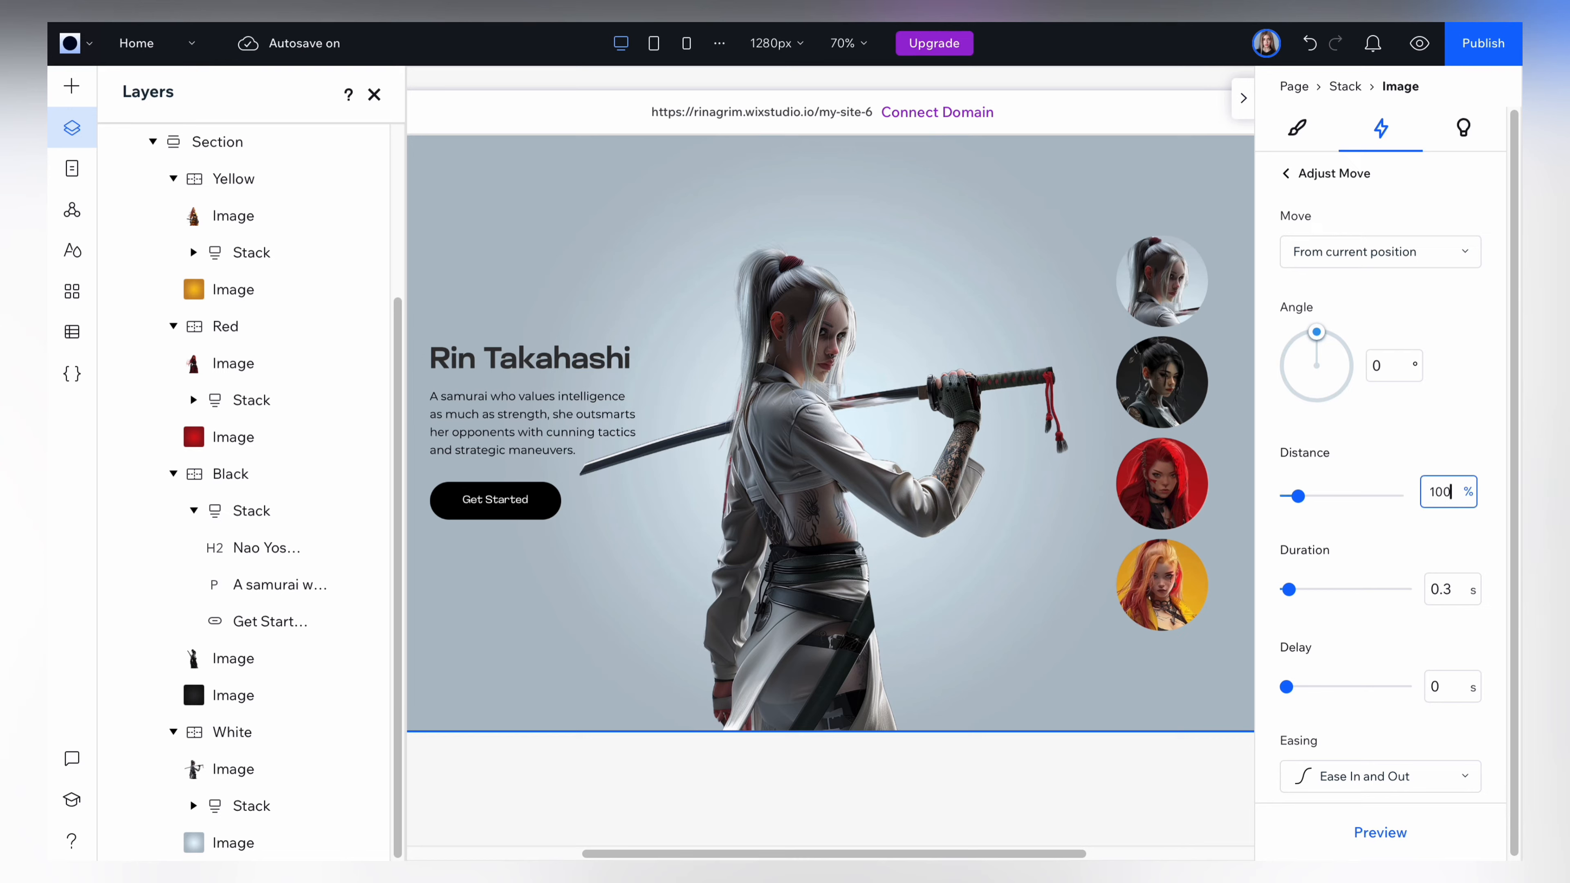
double_click(1455, 588)
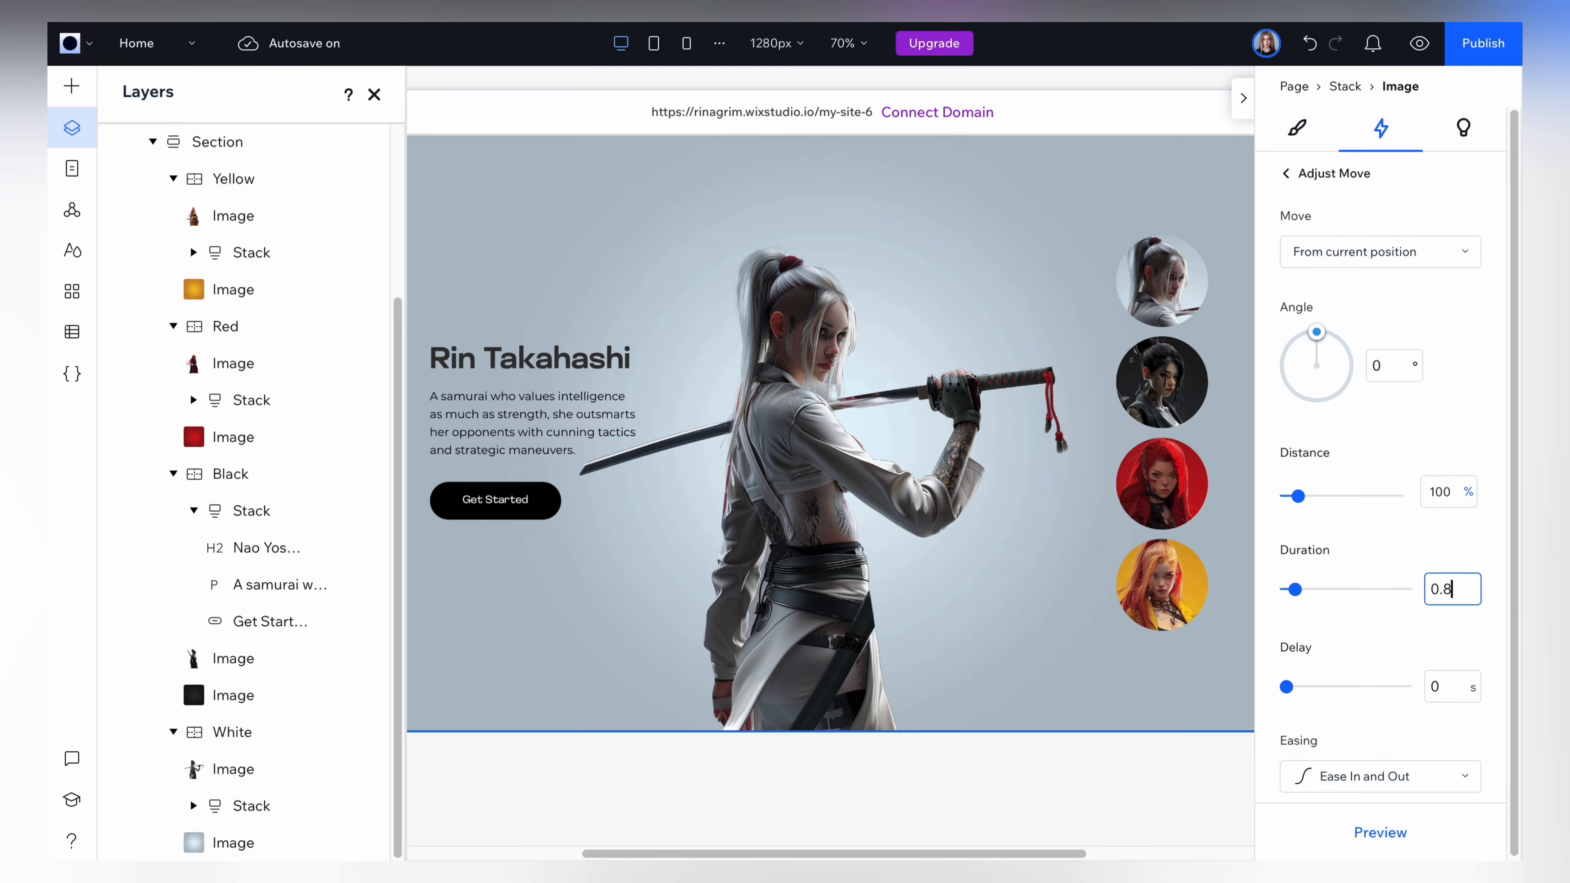
left_click(1379, 833)
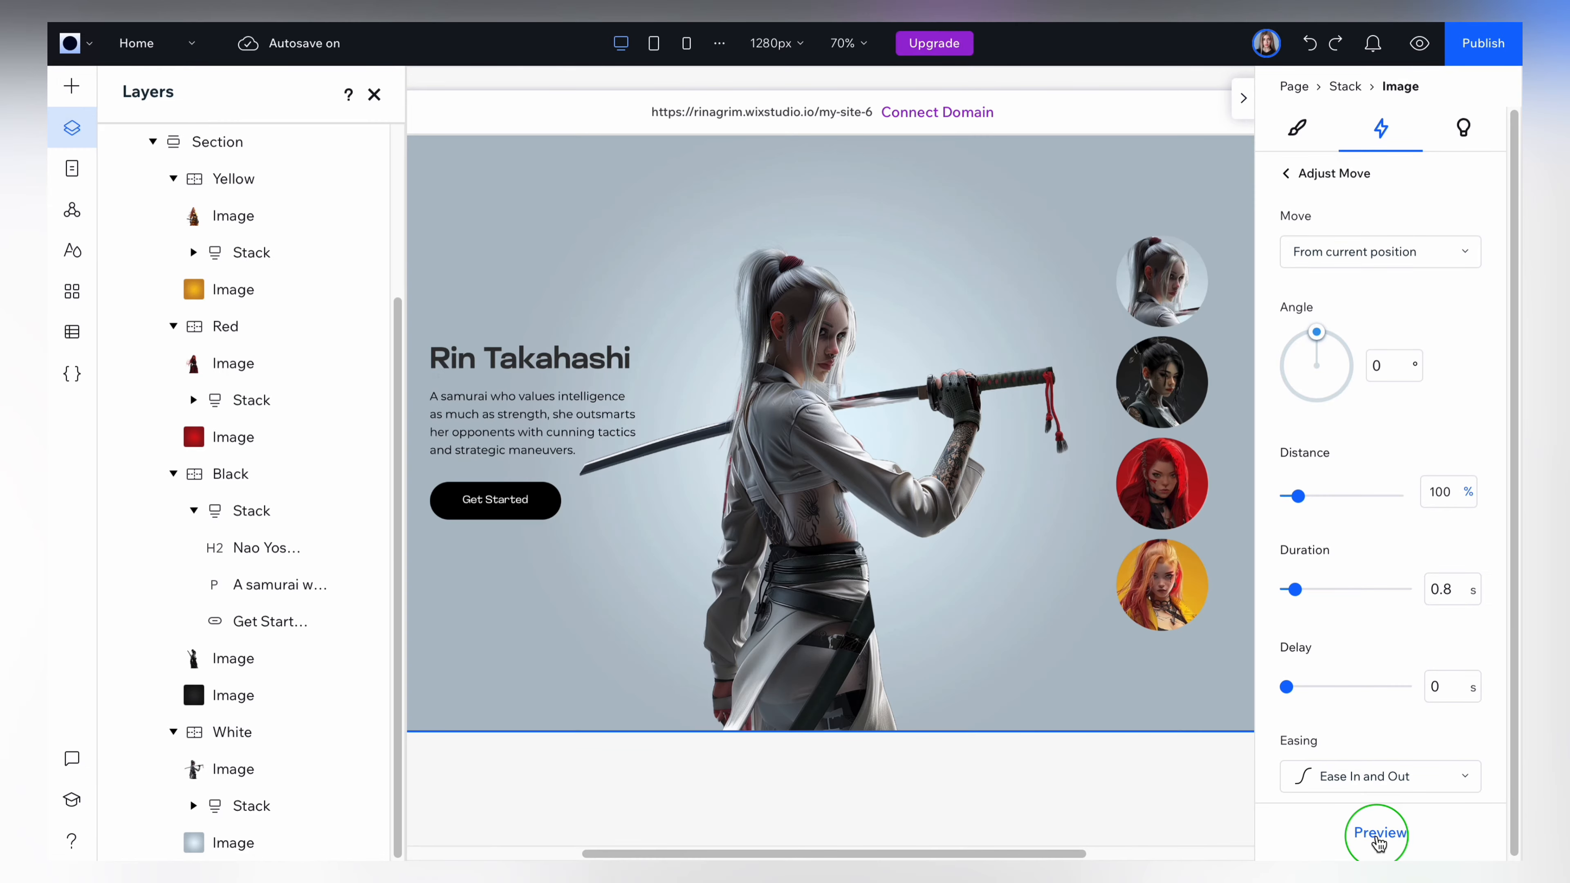
left_click(1379, 841)
left_click(1298, 174)
left_click(1288, 172)
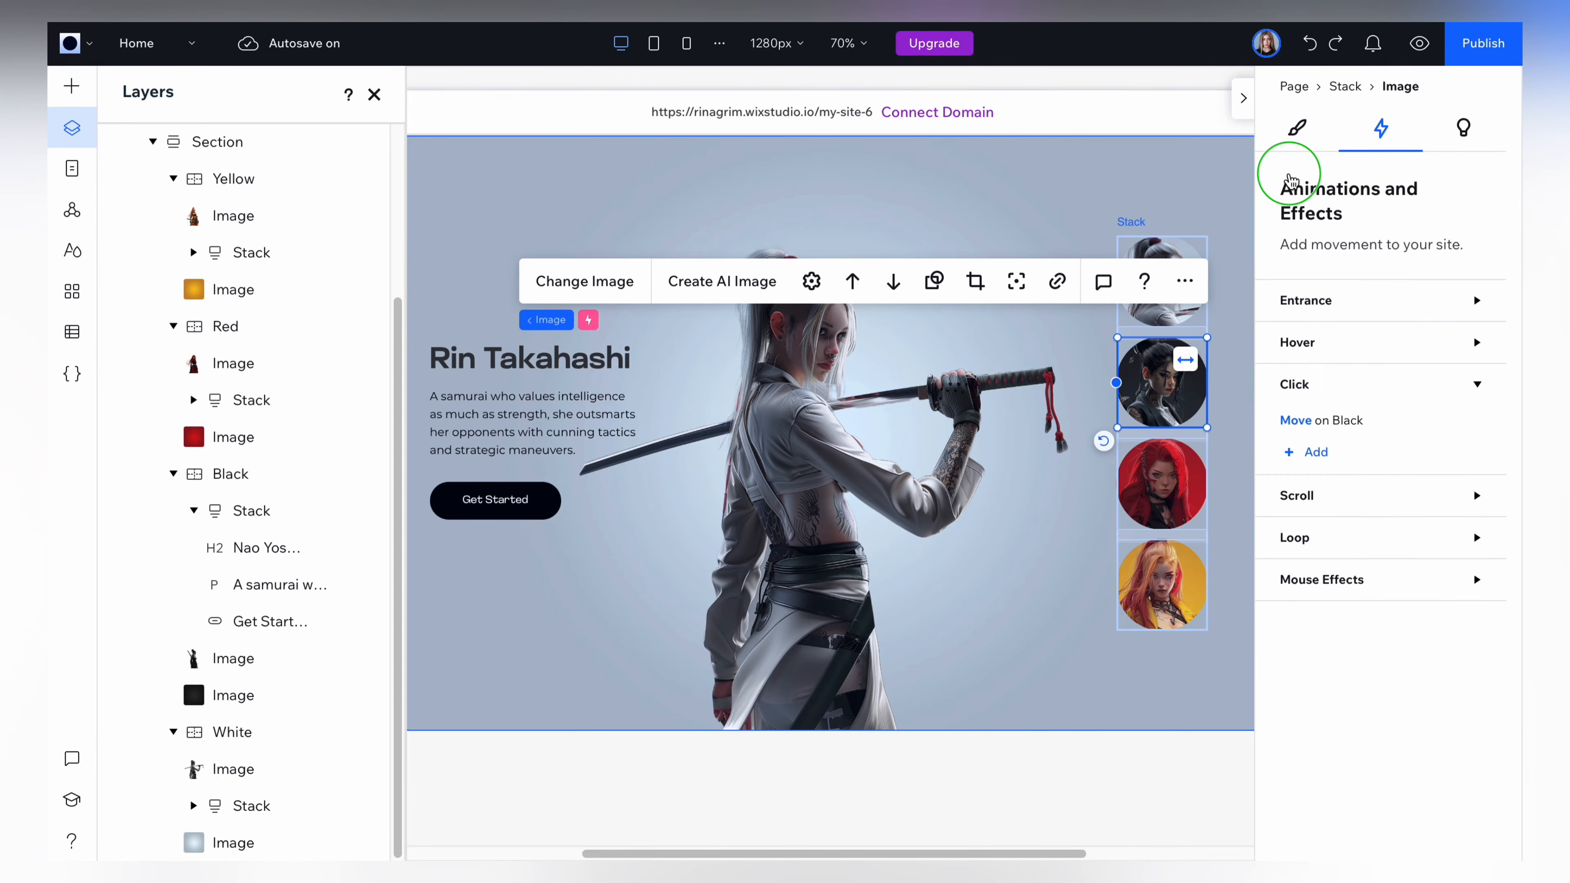
Add an on-click effect to the red profile image, set to Start Animation with the Red container as the animated element.
left_click(1158, 502)
left_click(1325, 464)
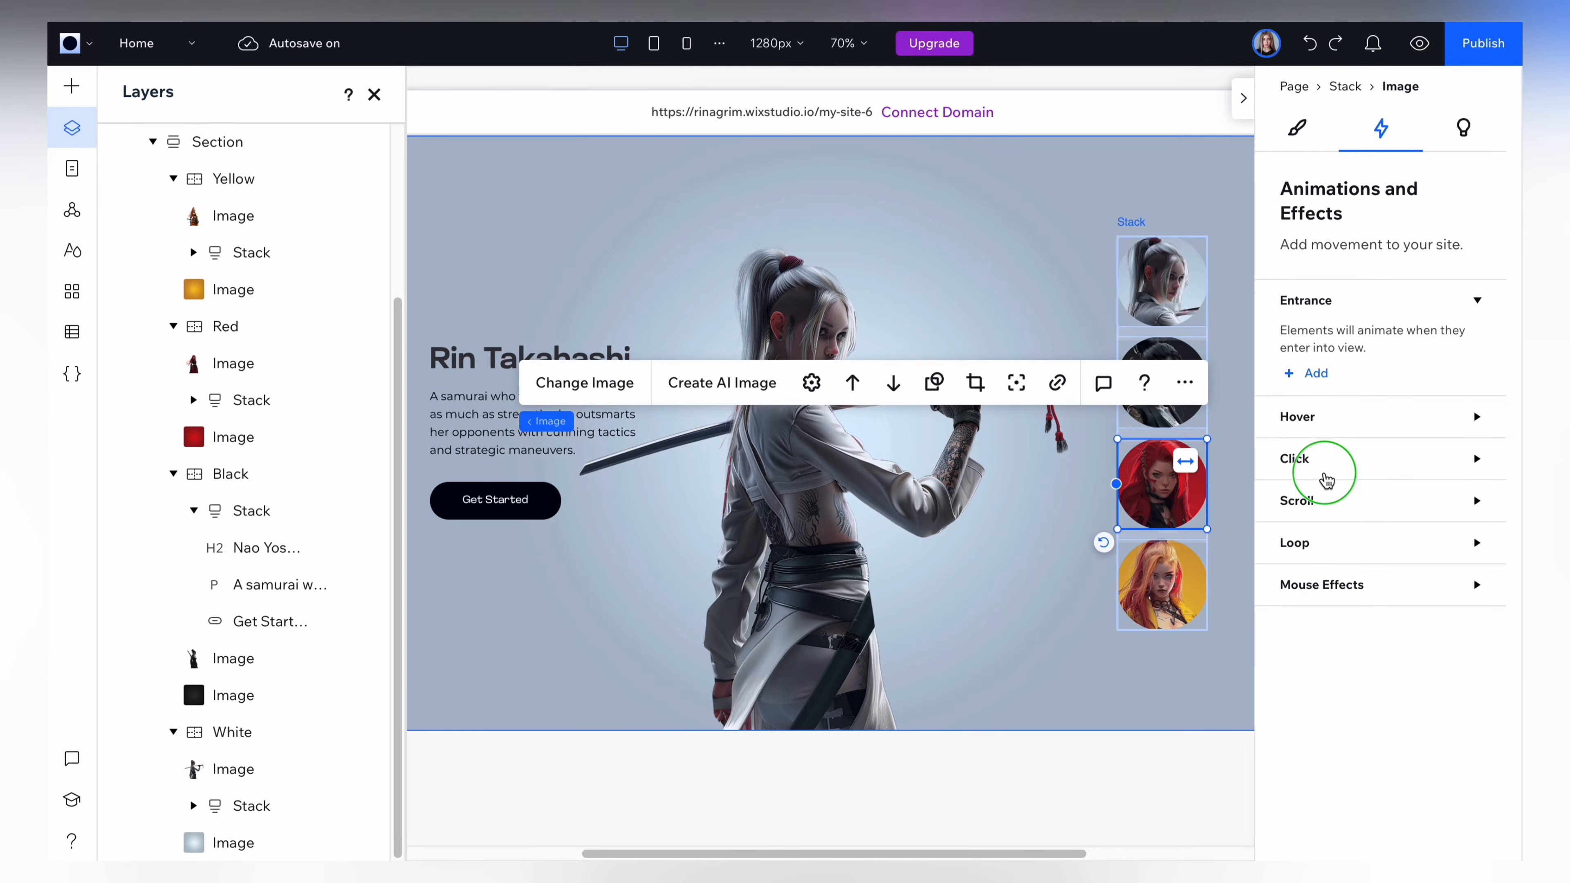
left_click(1315, 531)
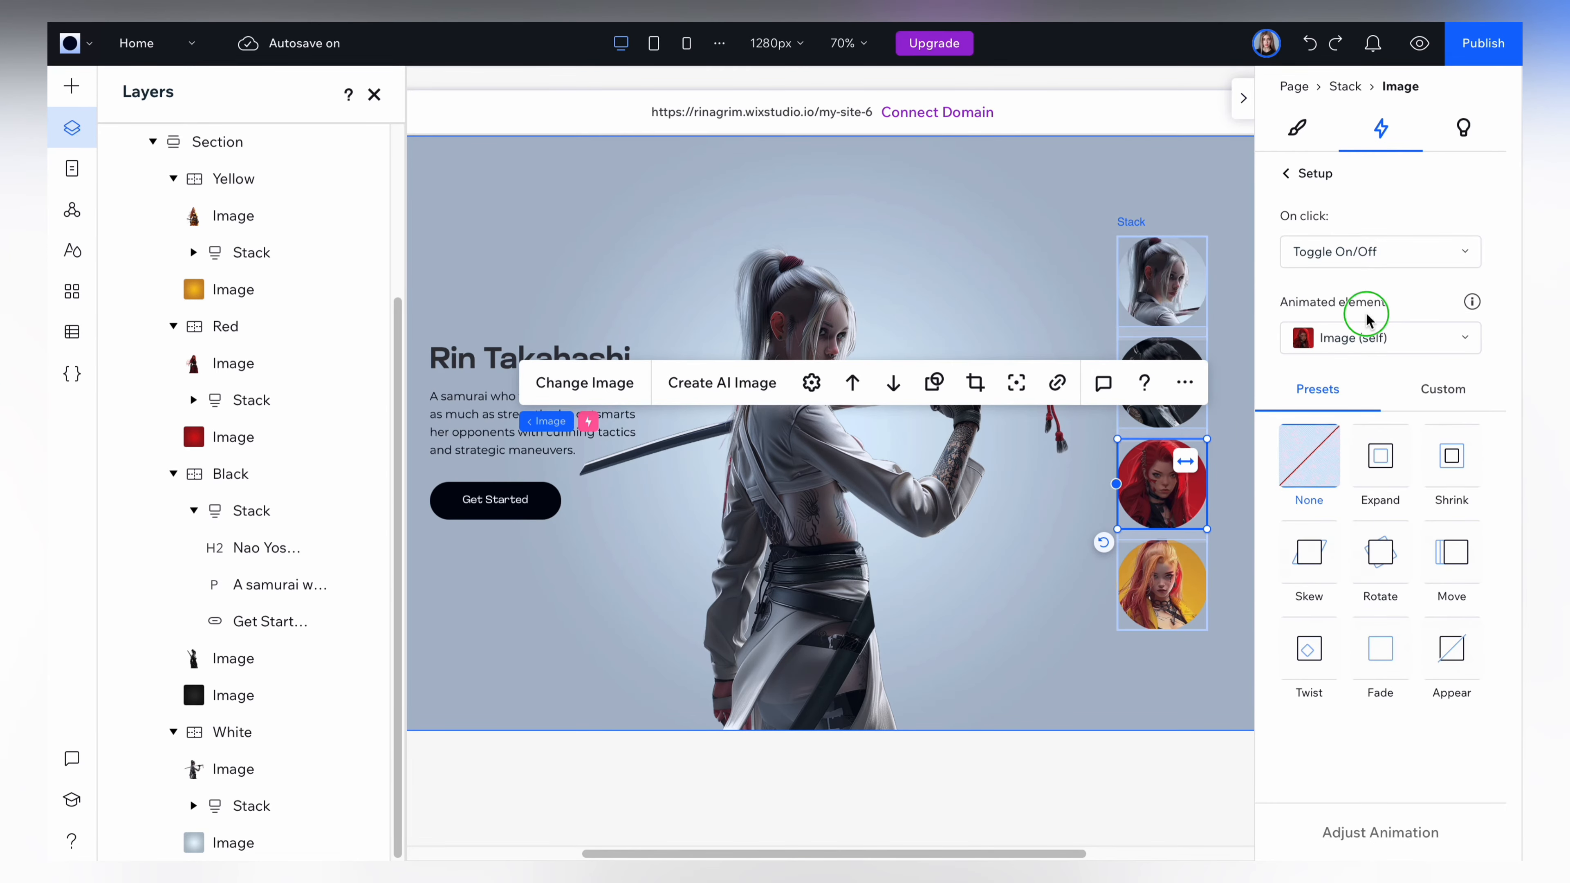
left_click(1328, 254)
left_click(1317, 218)
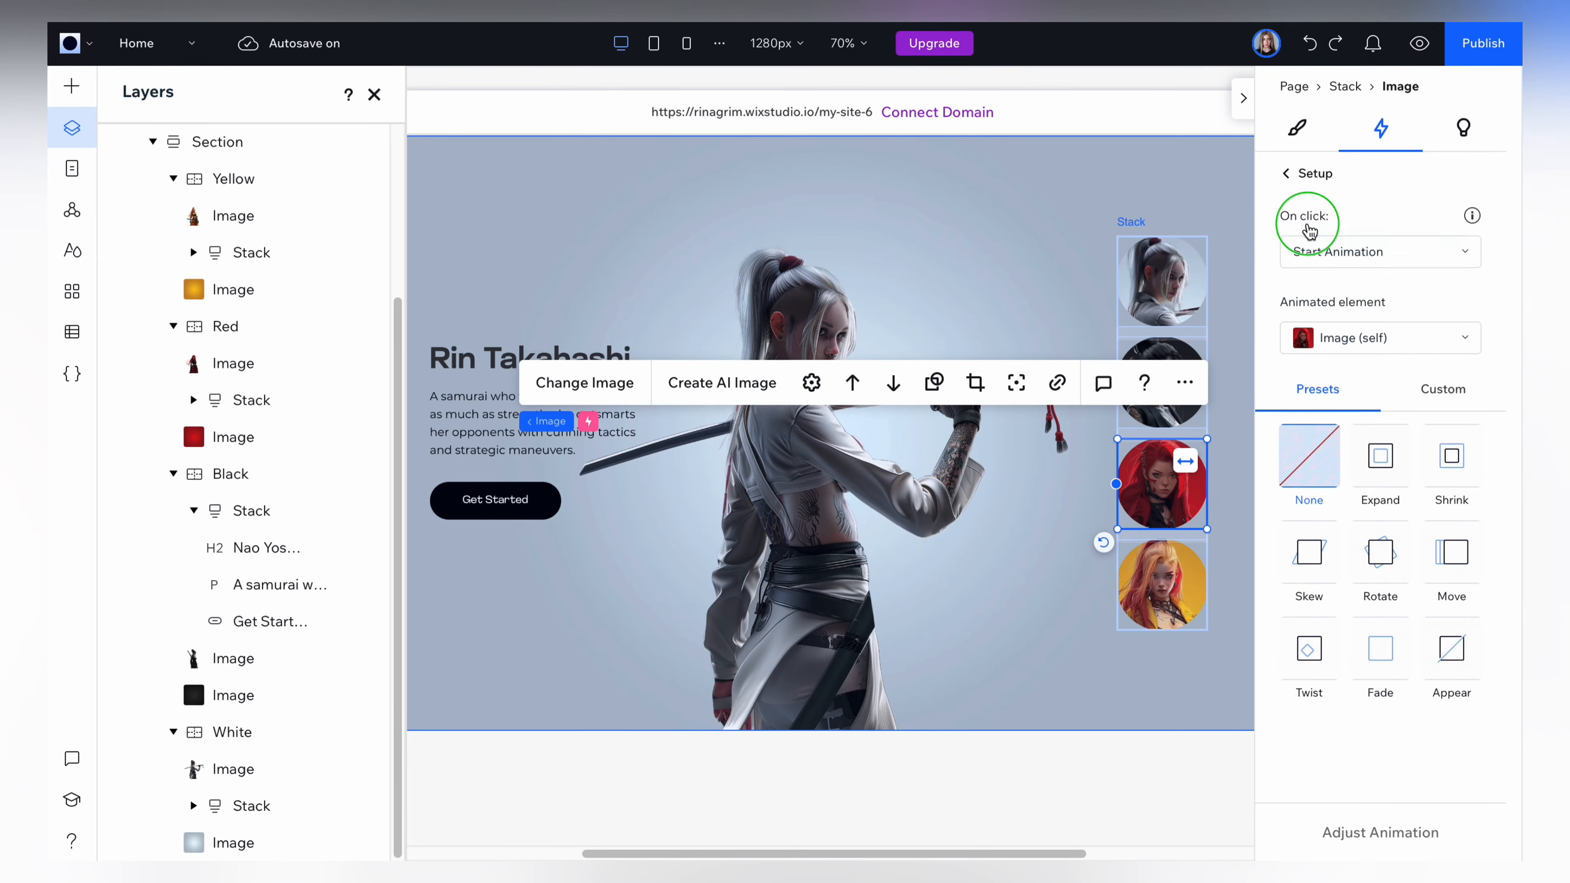
left_click(1328, 337)
left_click(1335, 525)
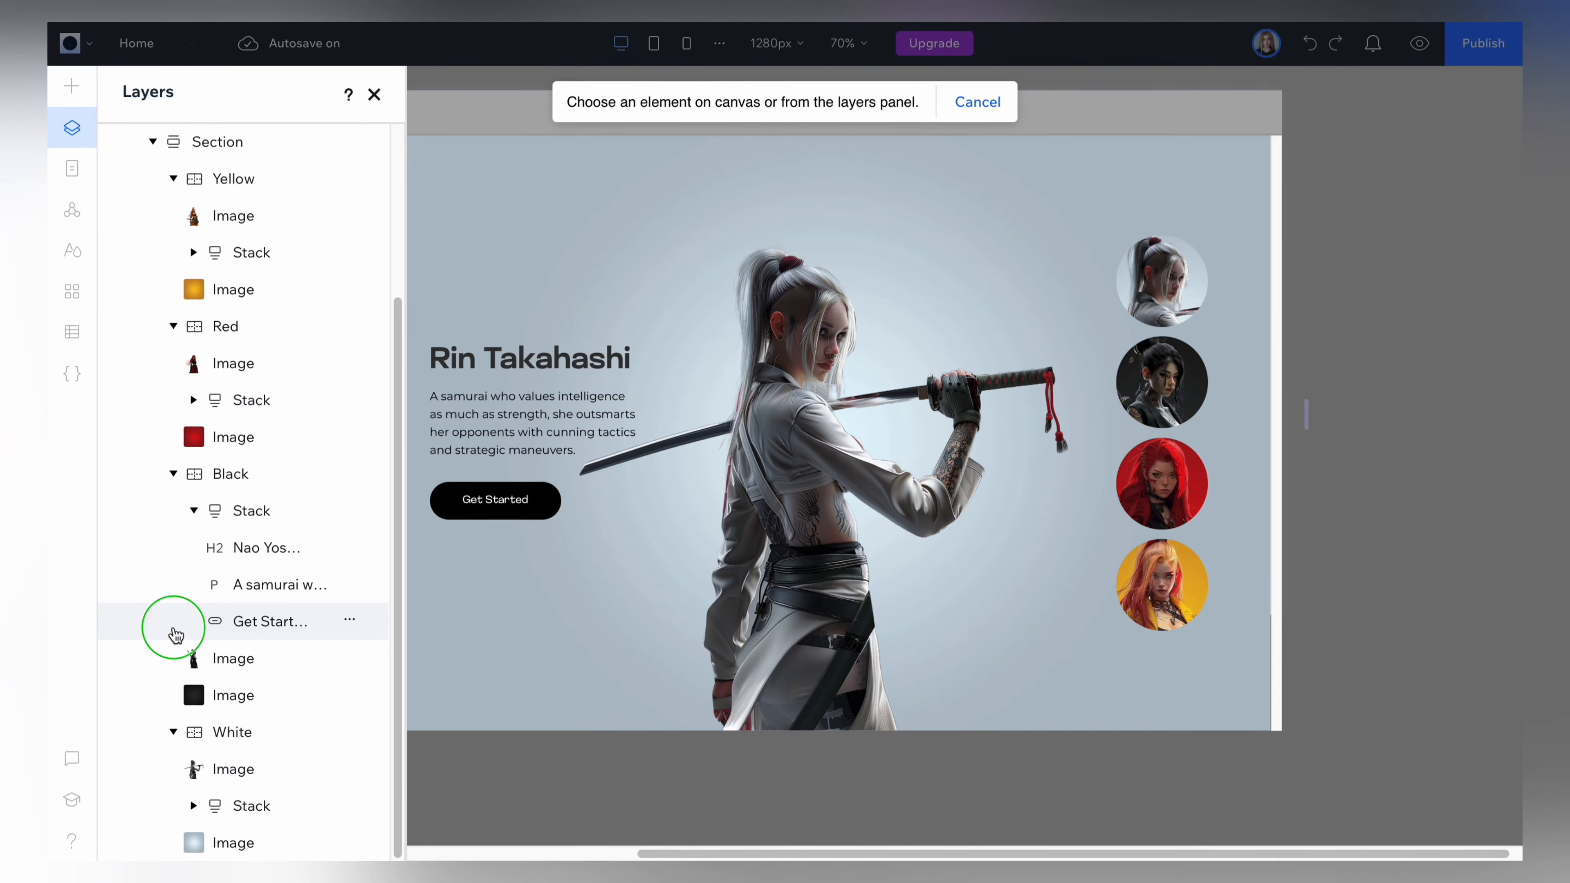
left_click(239, 341)
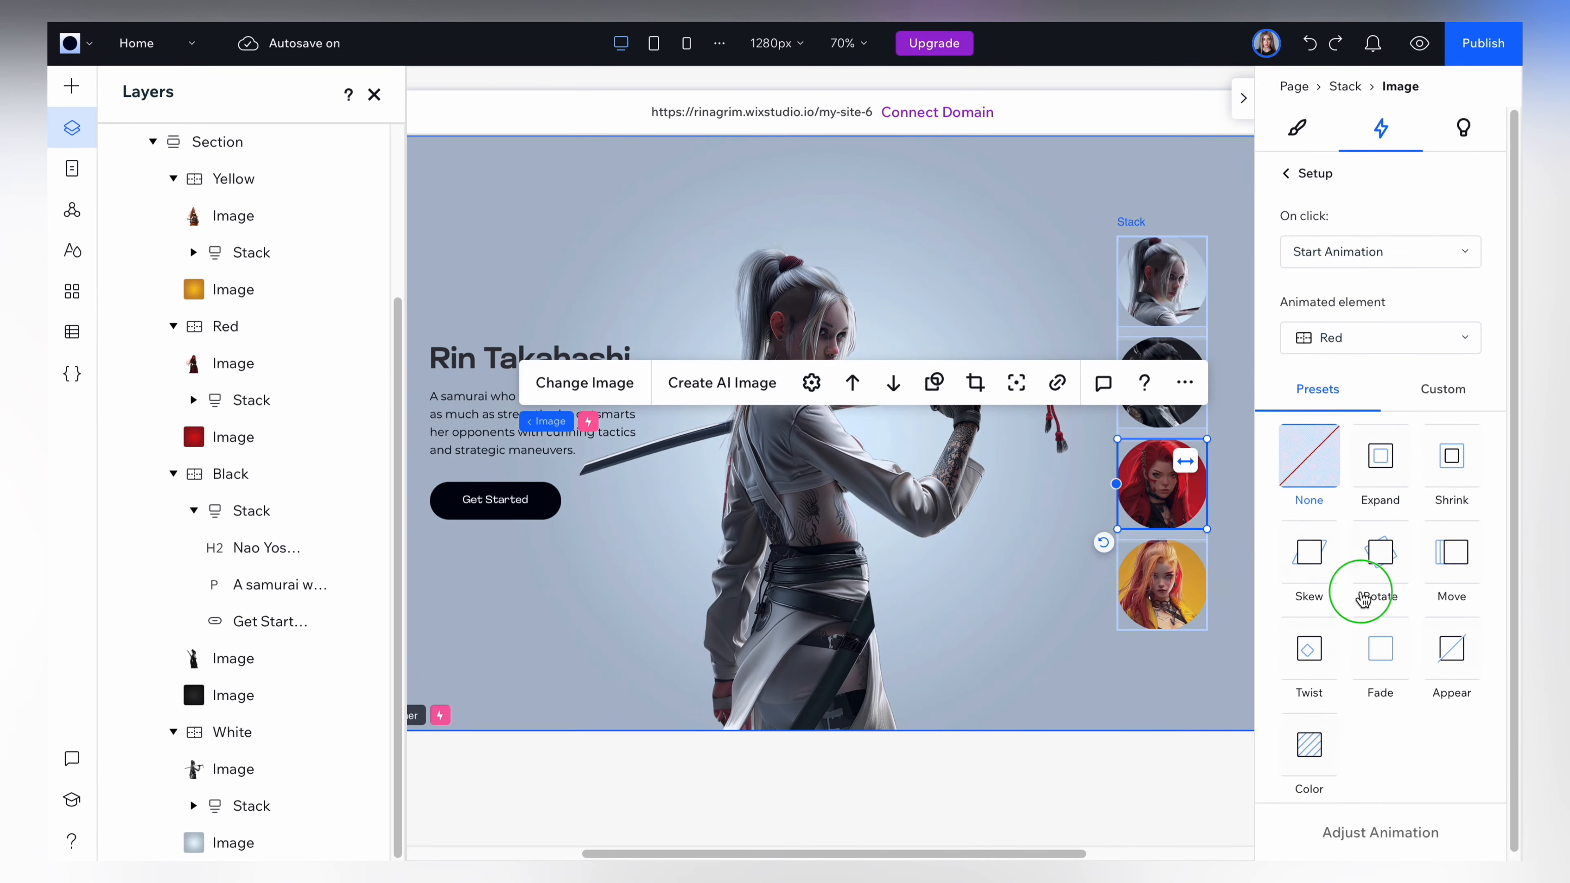
Apply the Move preset to the Red container's animation with 100 % distance and 0.8 s duration, and preview it.
left_click(1465, 578)
left_click(1380, 833)
left_click(1468, 492)
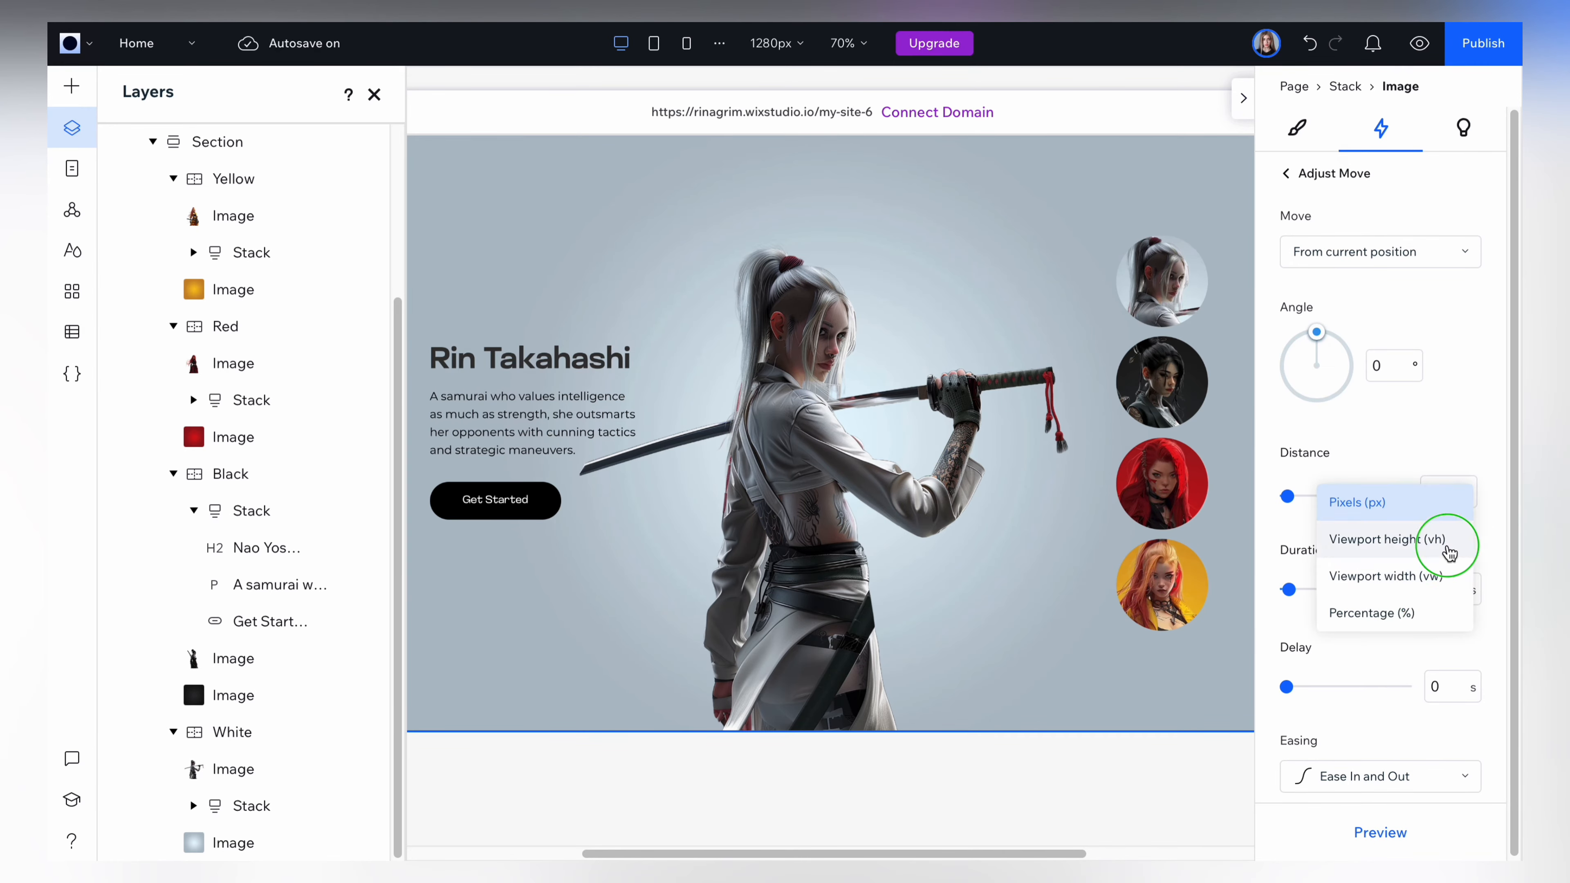
left_click(1415, 612)
left_click(1438, 493)
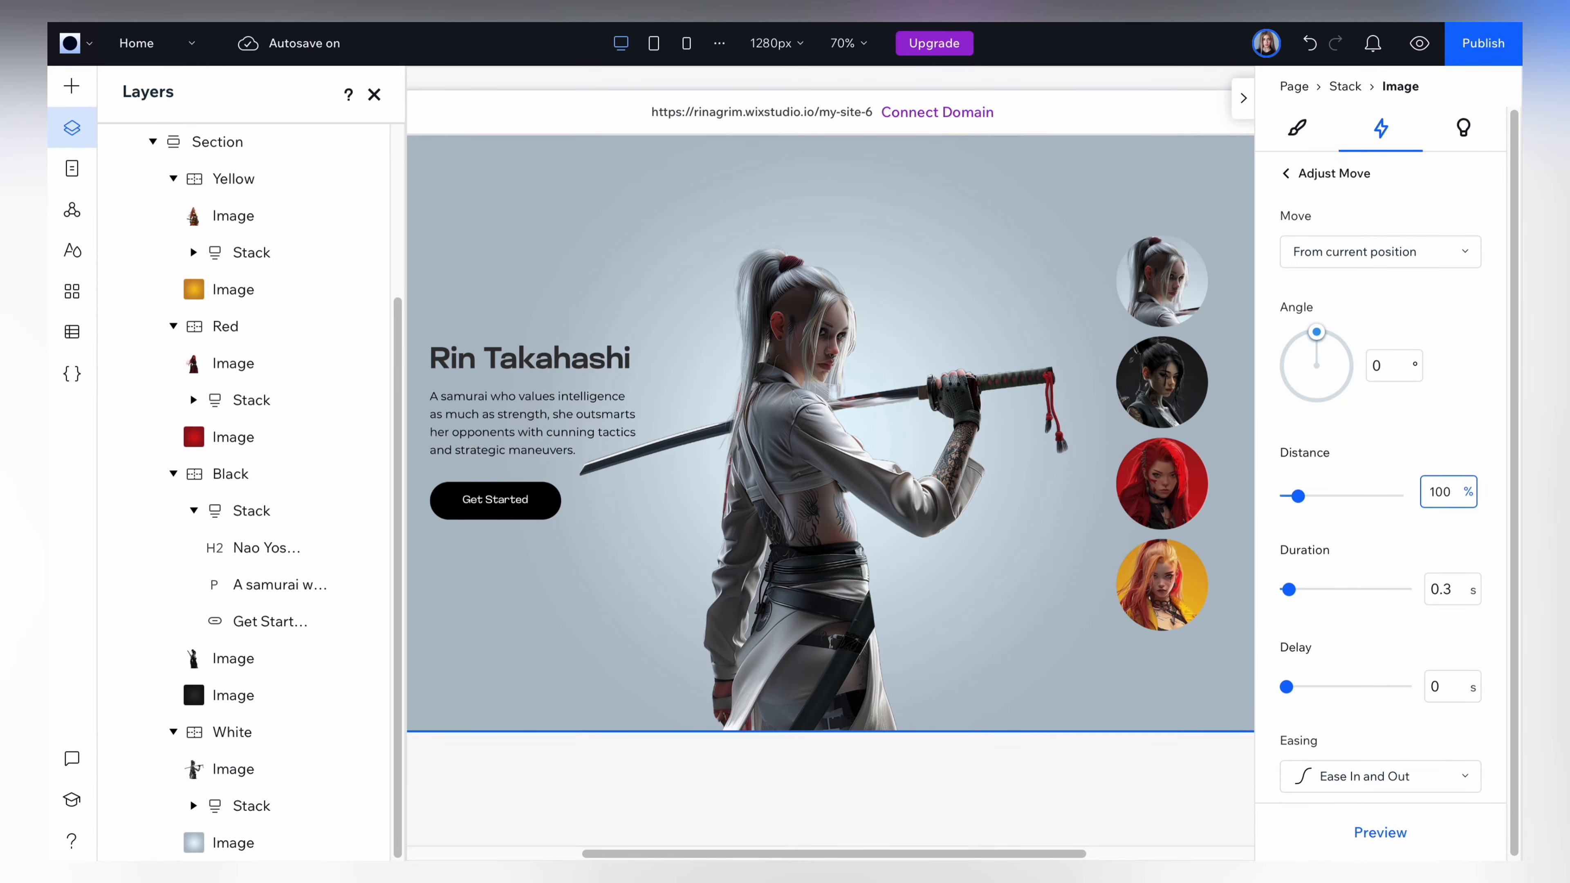
left_click(1452, 593)
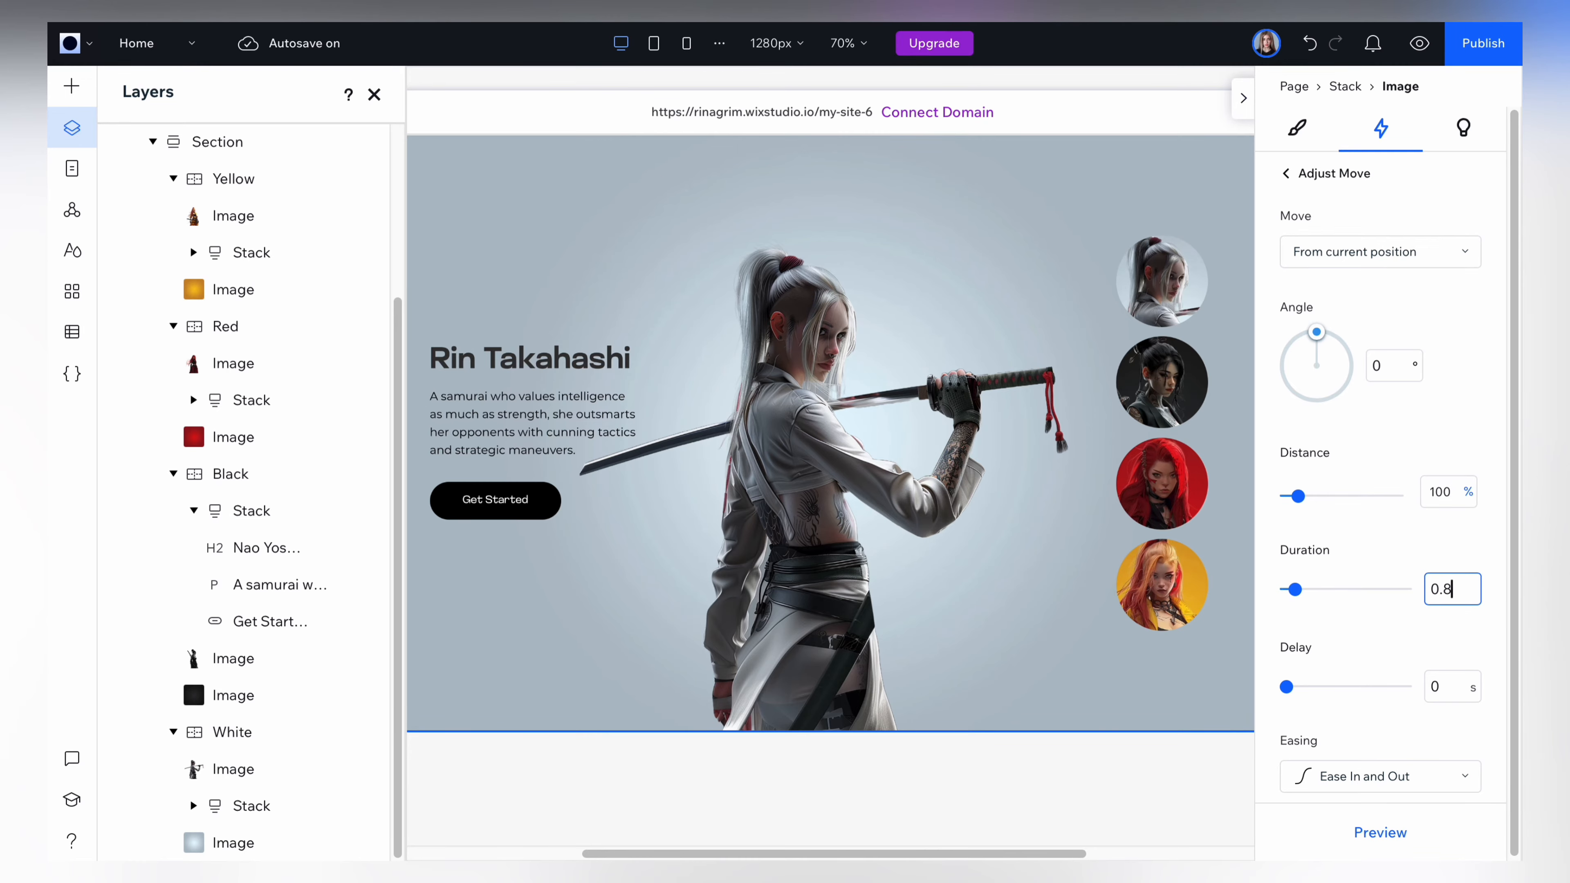
type("8")
left_click(1370, 825)
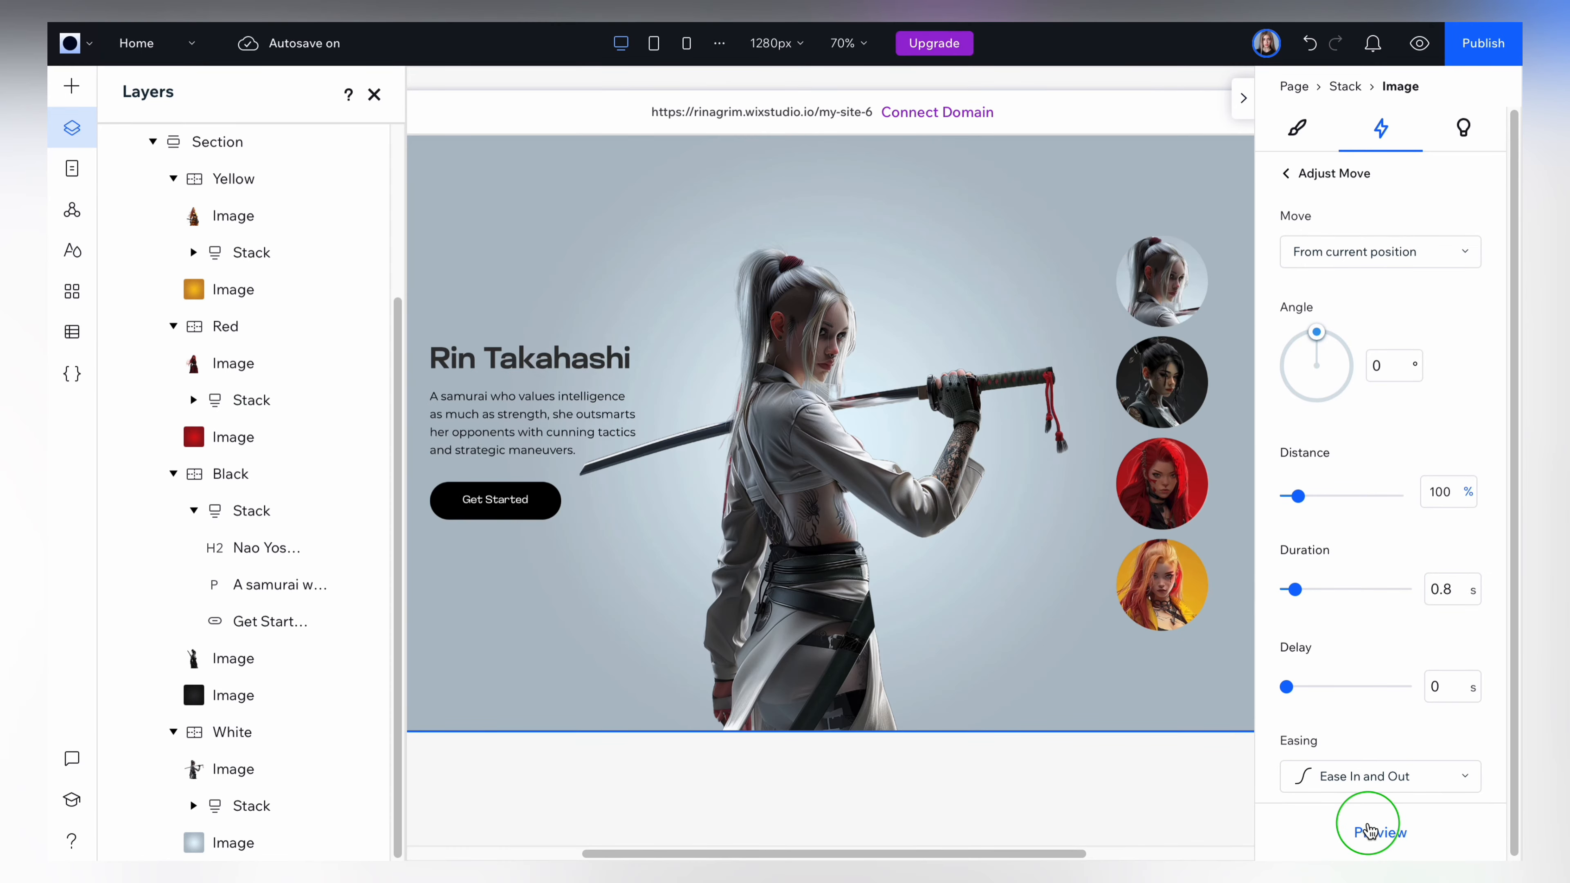
left_click(1285, 182)
left_click(1287, 173)
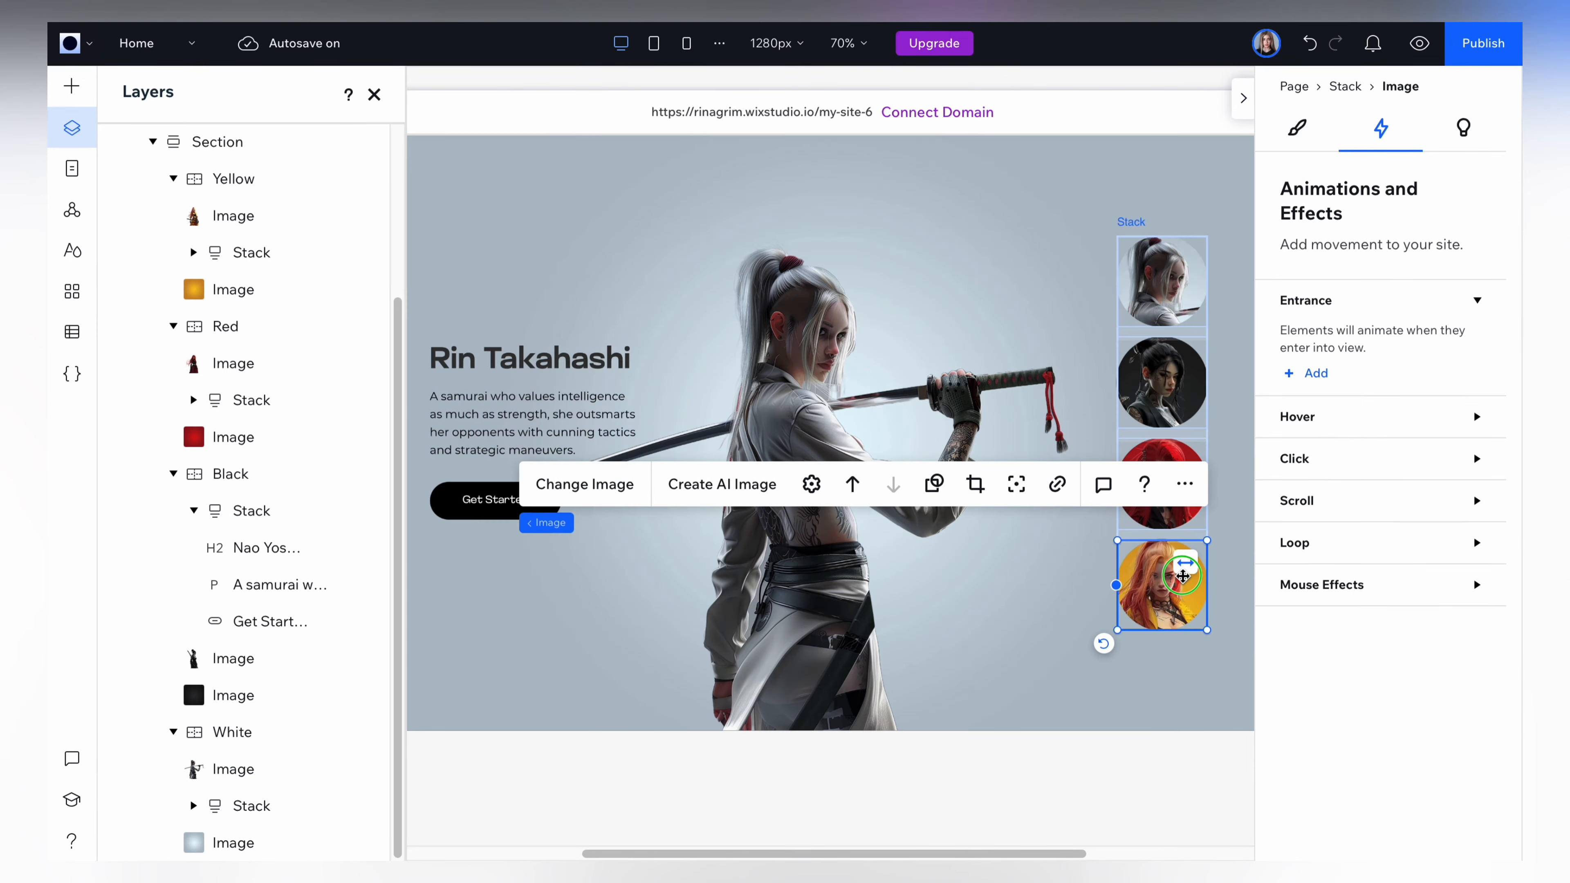
Add an on-click effect to the yellow profile image, set to Start Animation with the Yellow container as the animated element.
left_click(1308, 464)
left_click(1314, 534)
left_click(1330, 251)
left_click(1328, 216)
left_click(1359, 340)
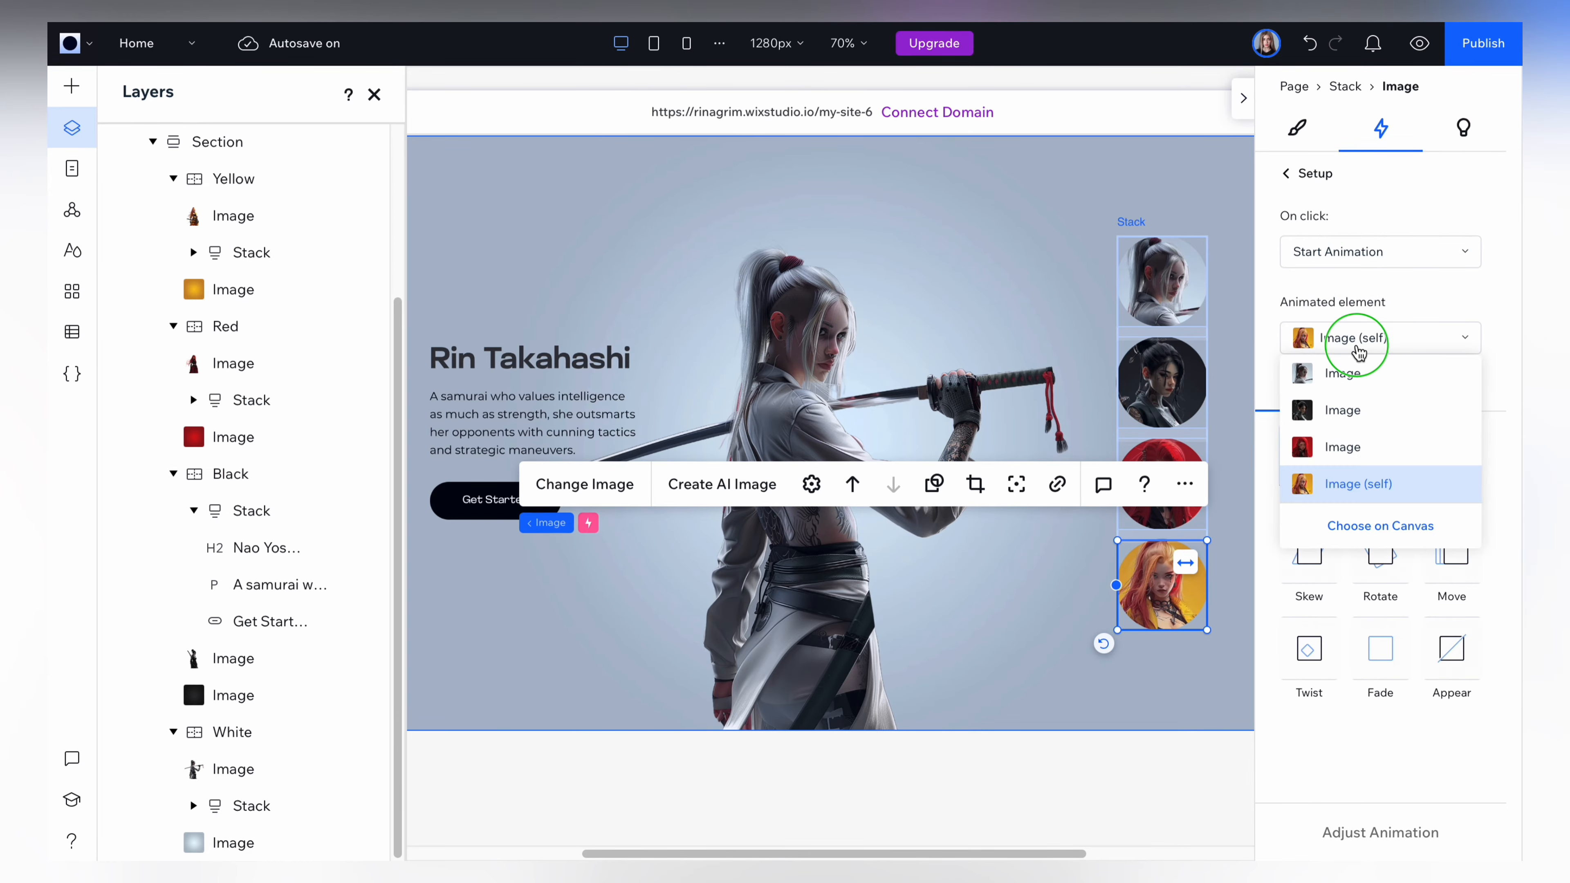
left_click(1373, 525)
left_click(228, 178)
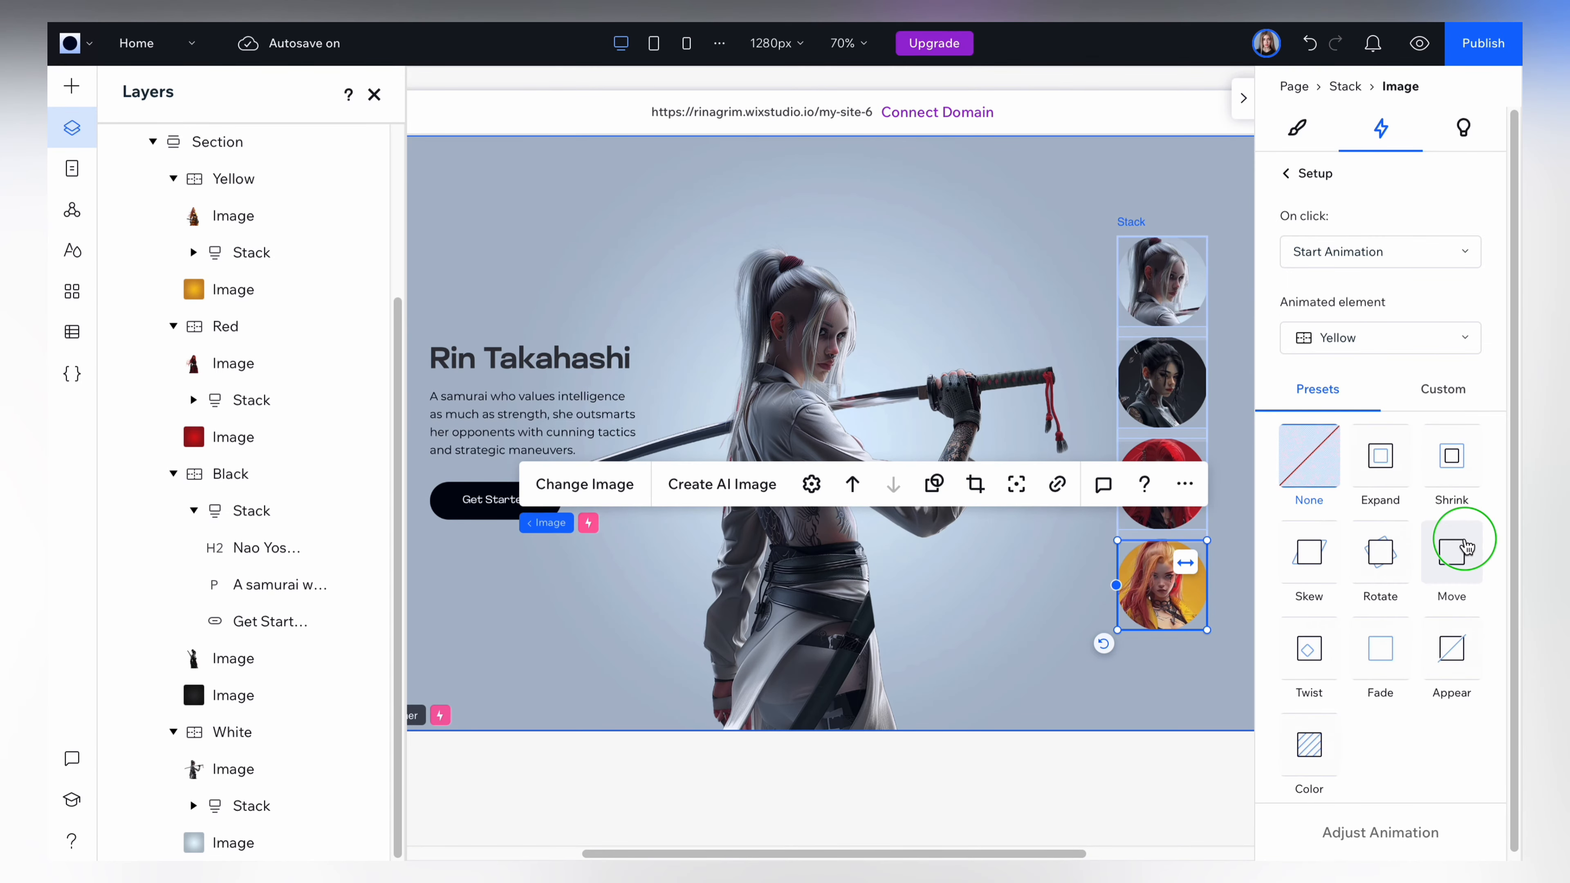
Apply the Move preset to the Yellow container's animation with 100 % distance and 0.8 s duration, and preview it.
left_click(1439, 552)
left_click(1368, 830)
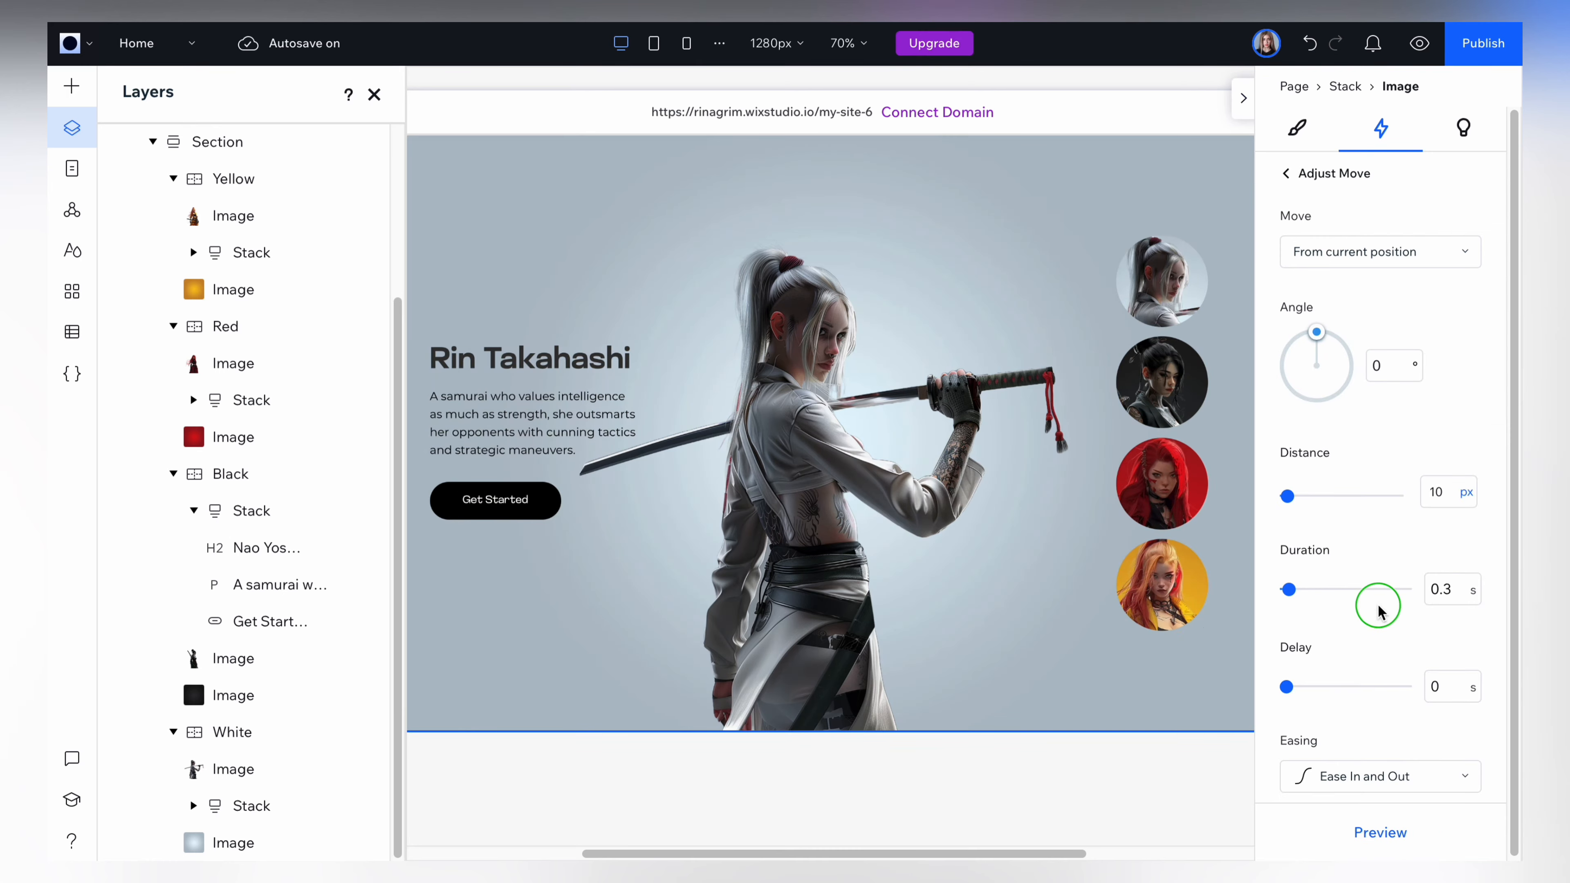
left_click(1453, 493)
left_click(1373, 611)
double_click(1439, 493)
type("100")
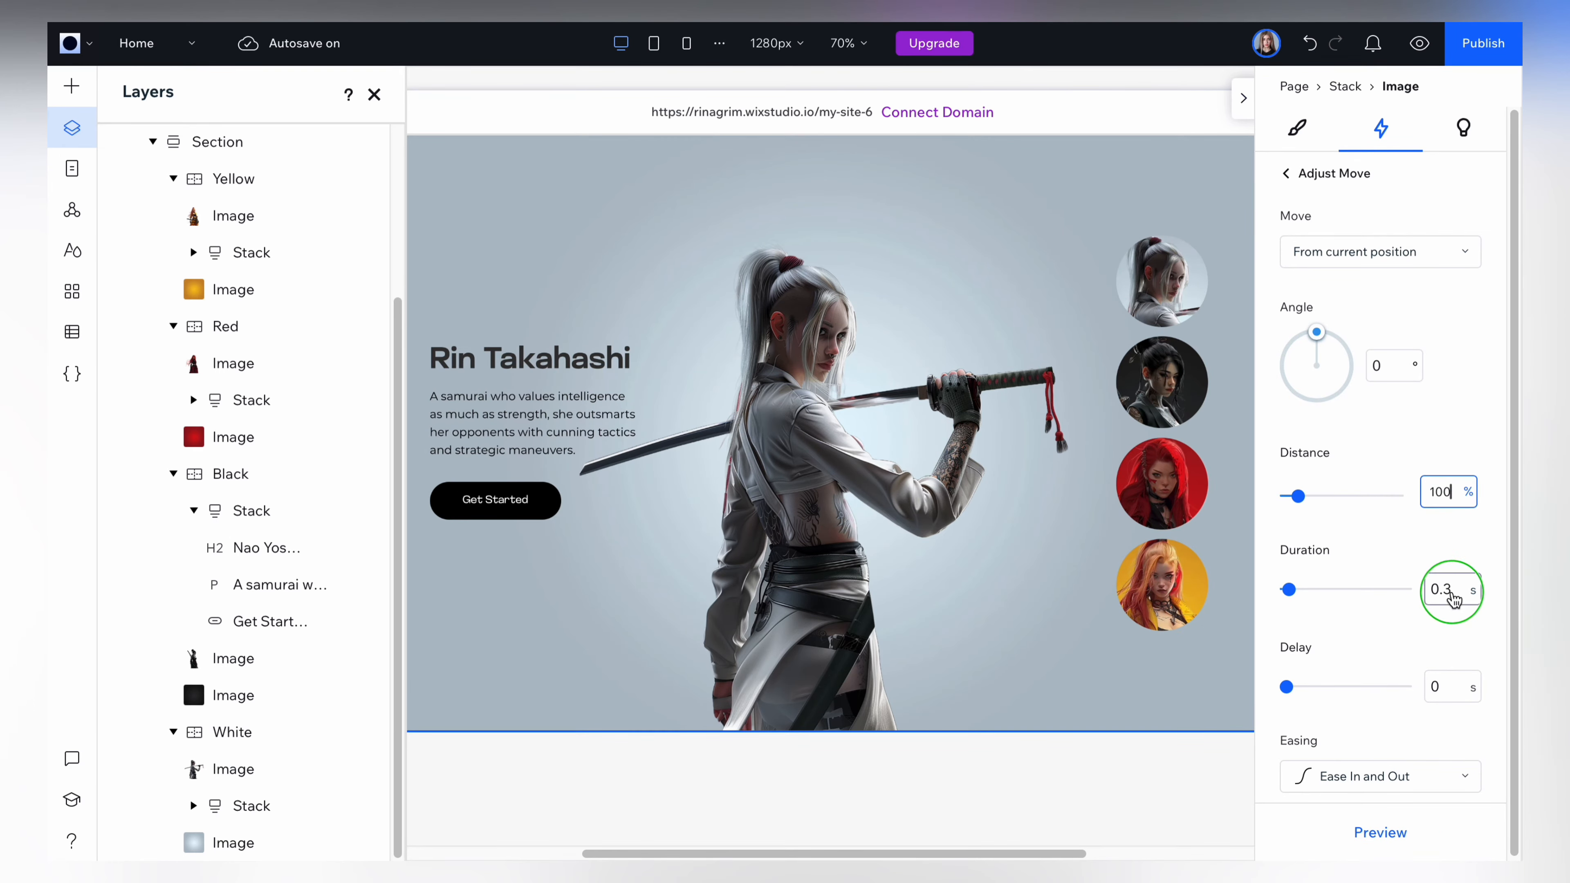
double_click(1451, 592)
type("0.")
left_click(1394, 832)
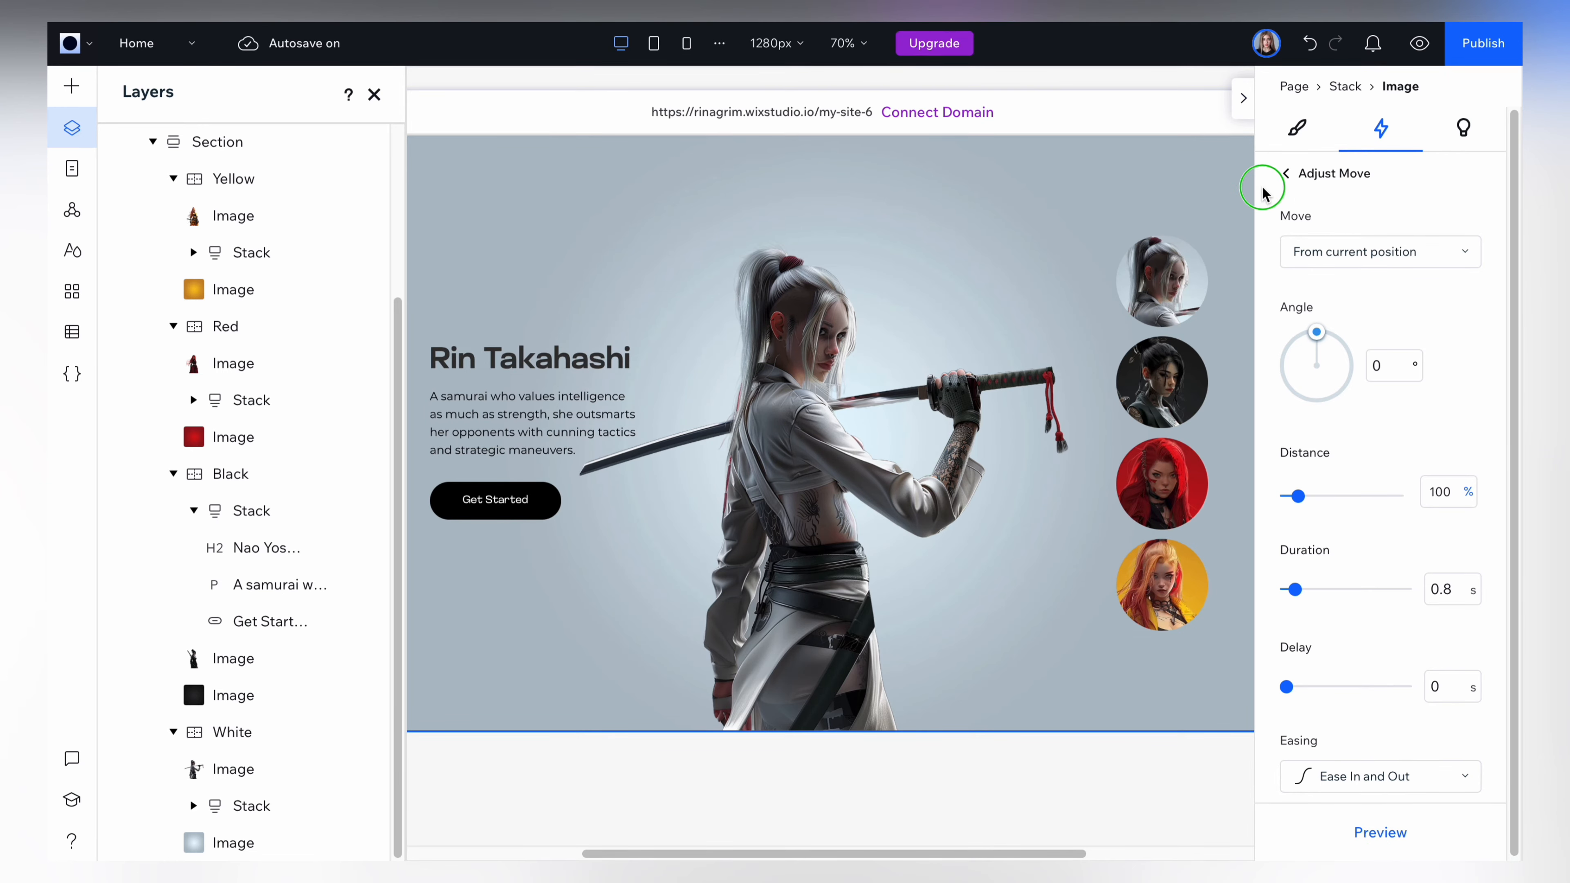
left_click(1284, 141)
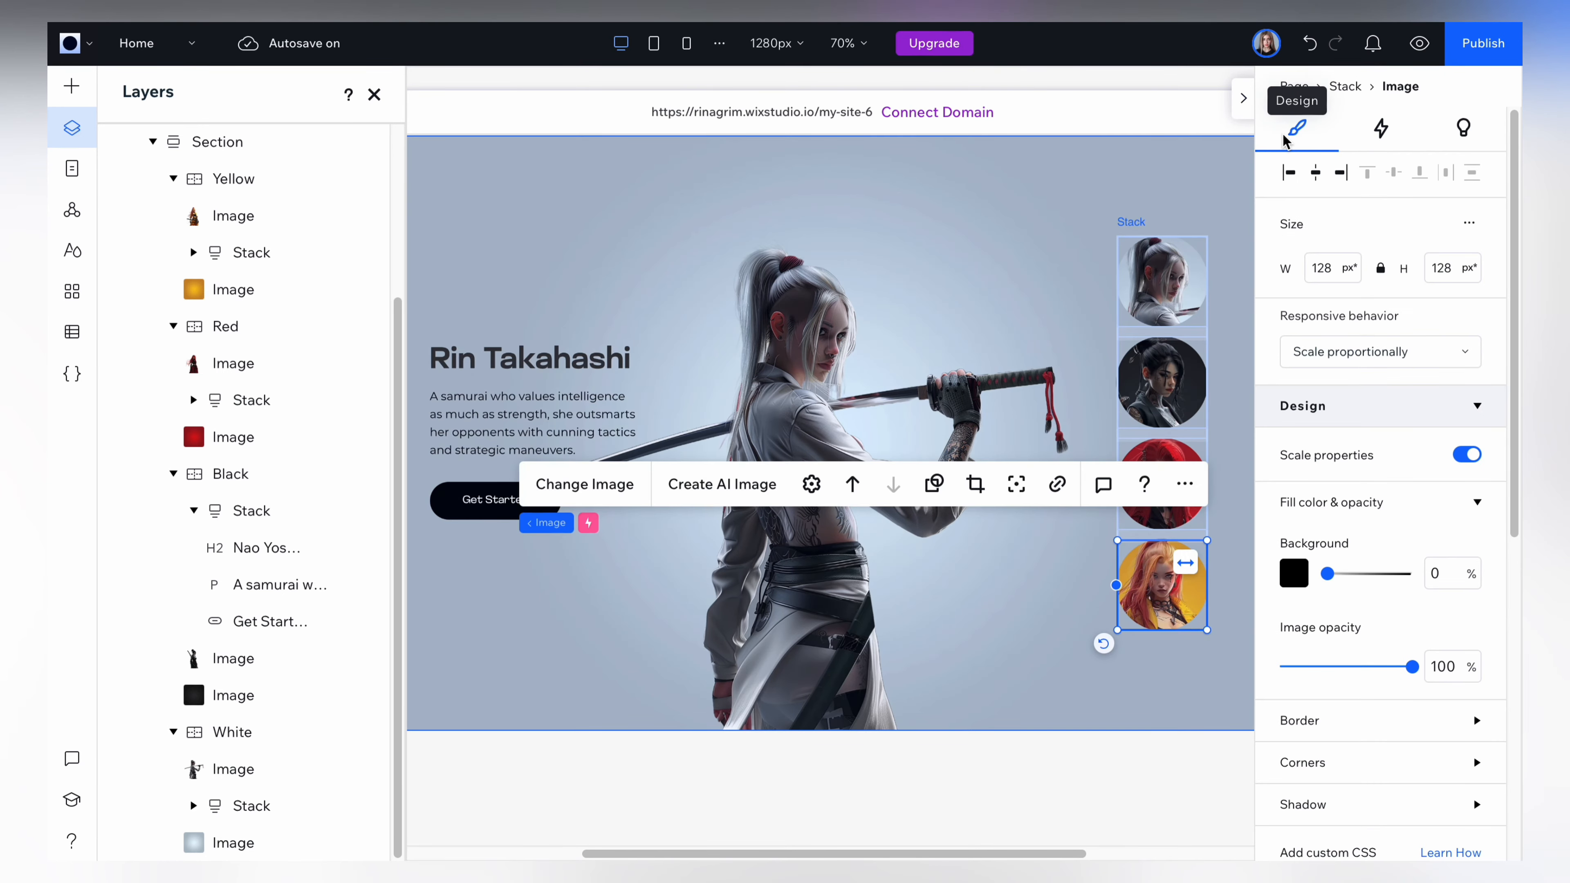
Add an on-click effect to the white profile image, set to Reset Animation with the Black container as the animated element.
left_click(1169, 313)
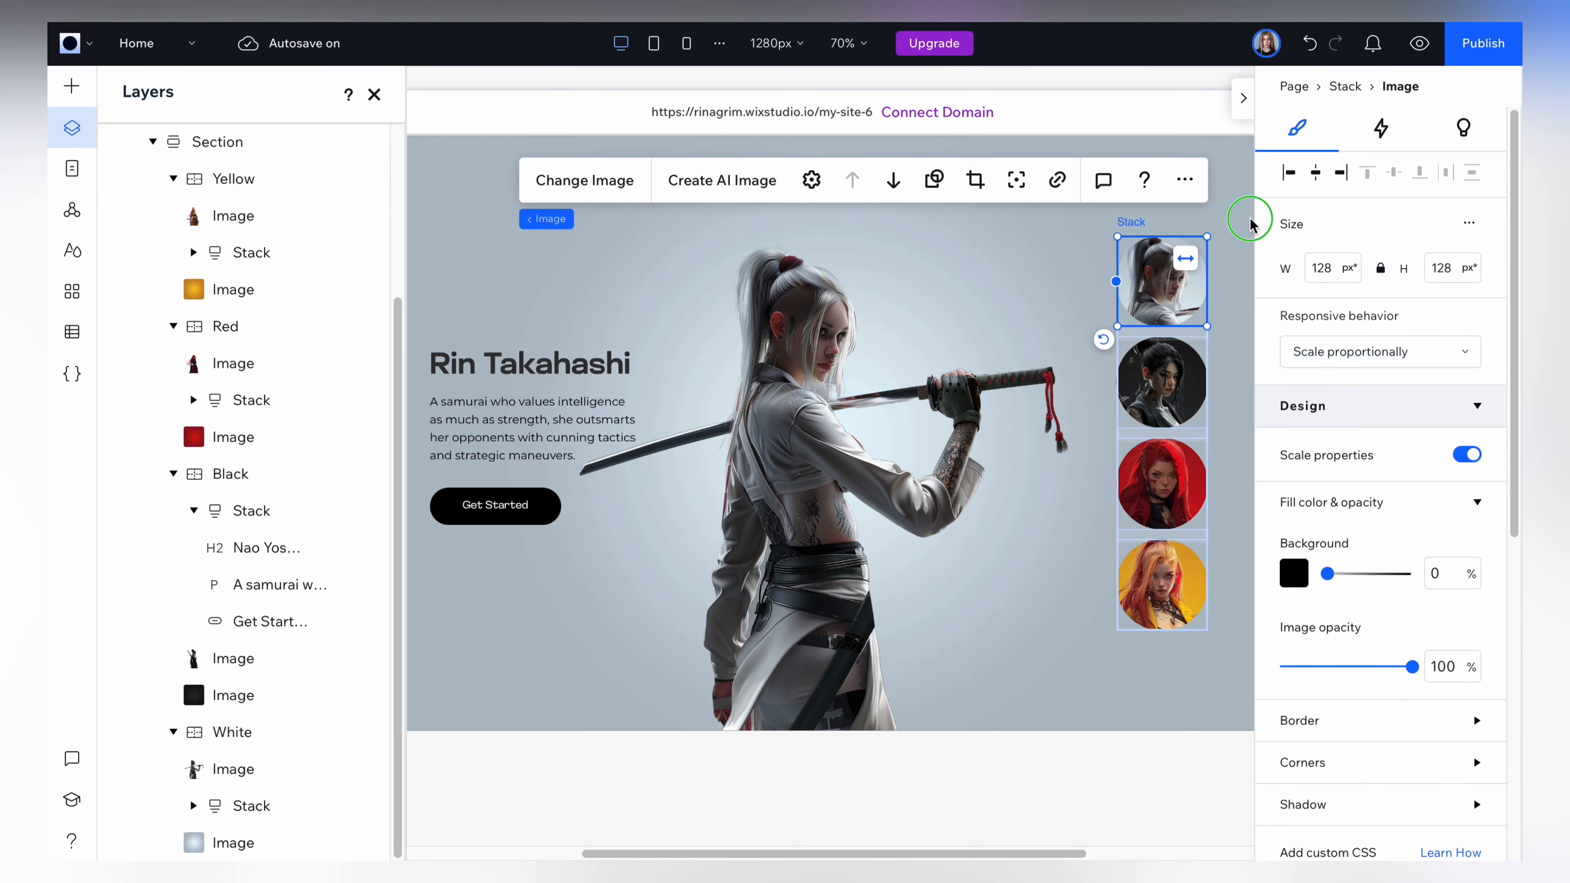
left_click(1382, 130)
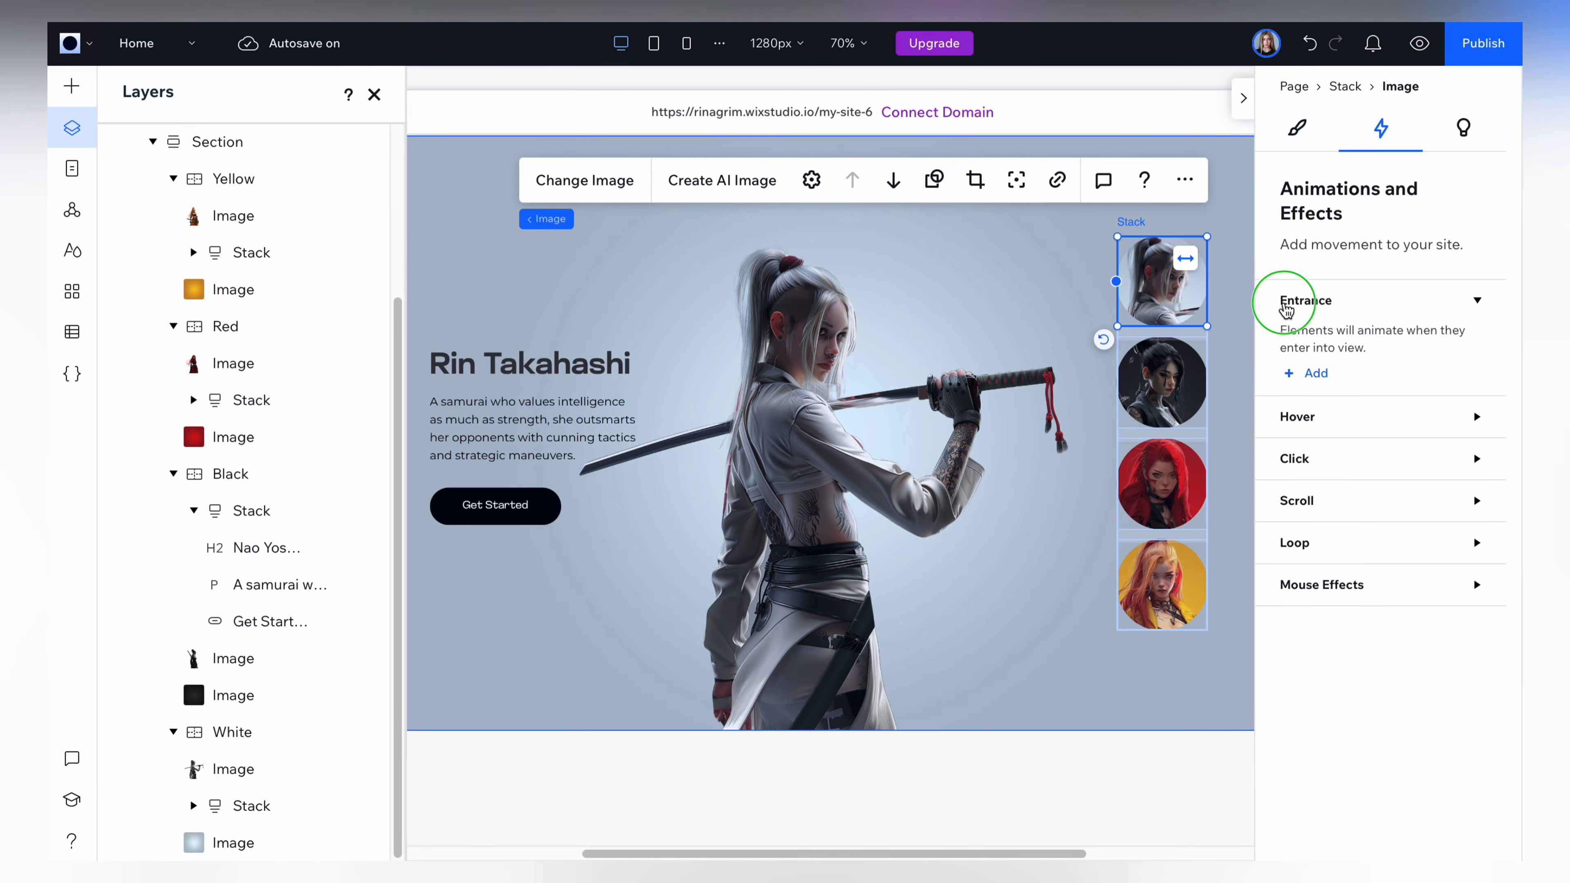
left_click(1303, 459)
left_click(1315, 533)
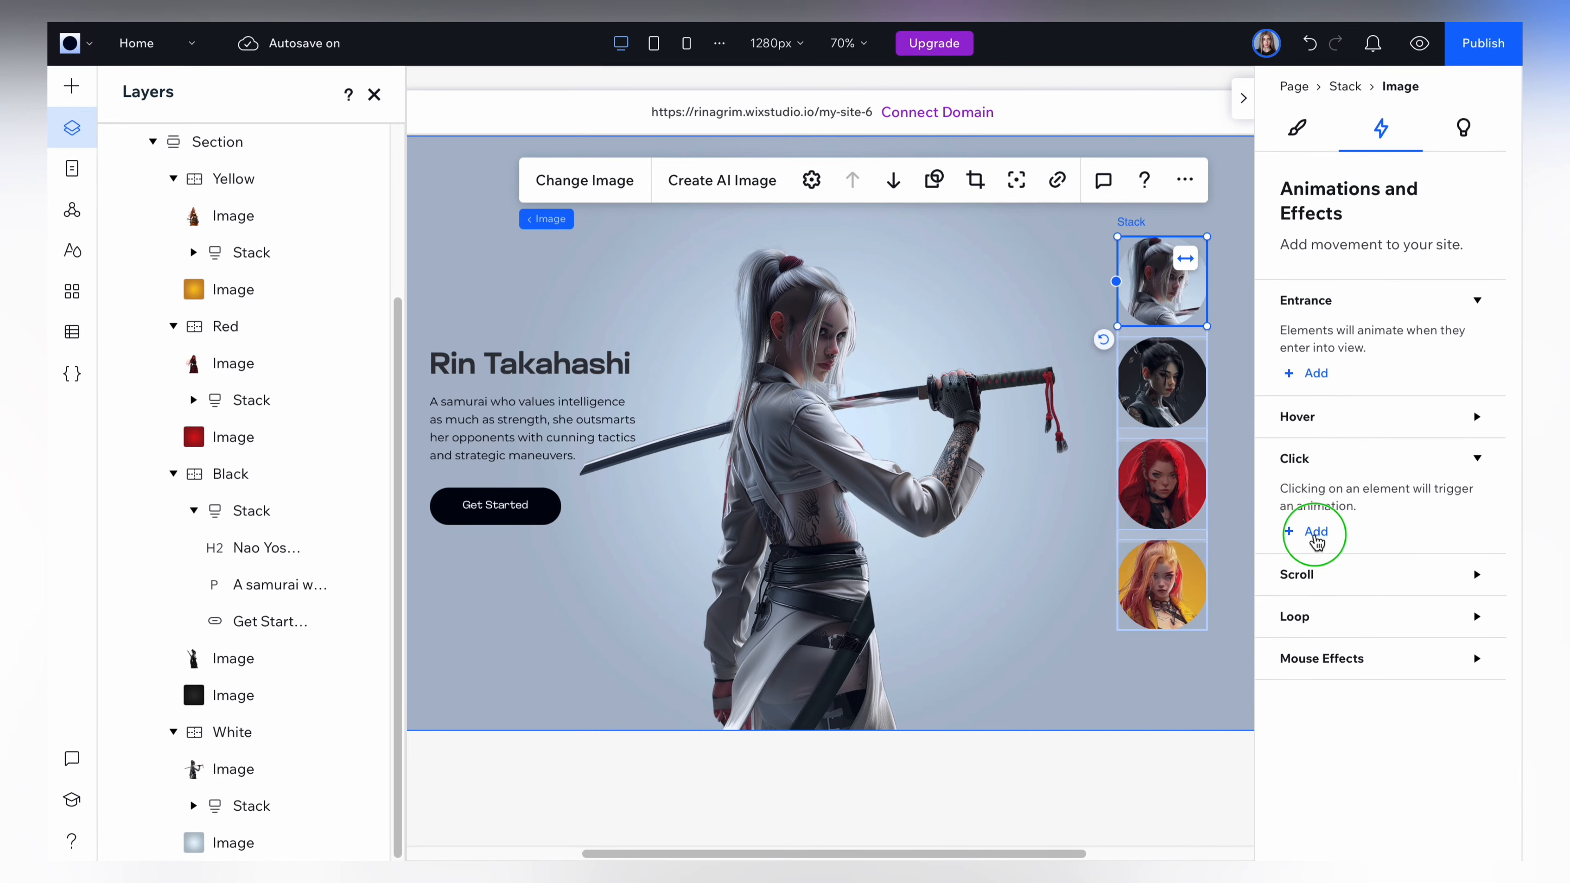
left_click(1360, 337)
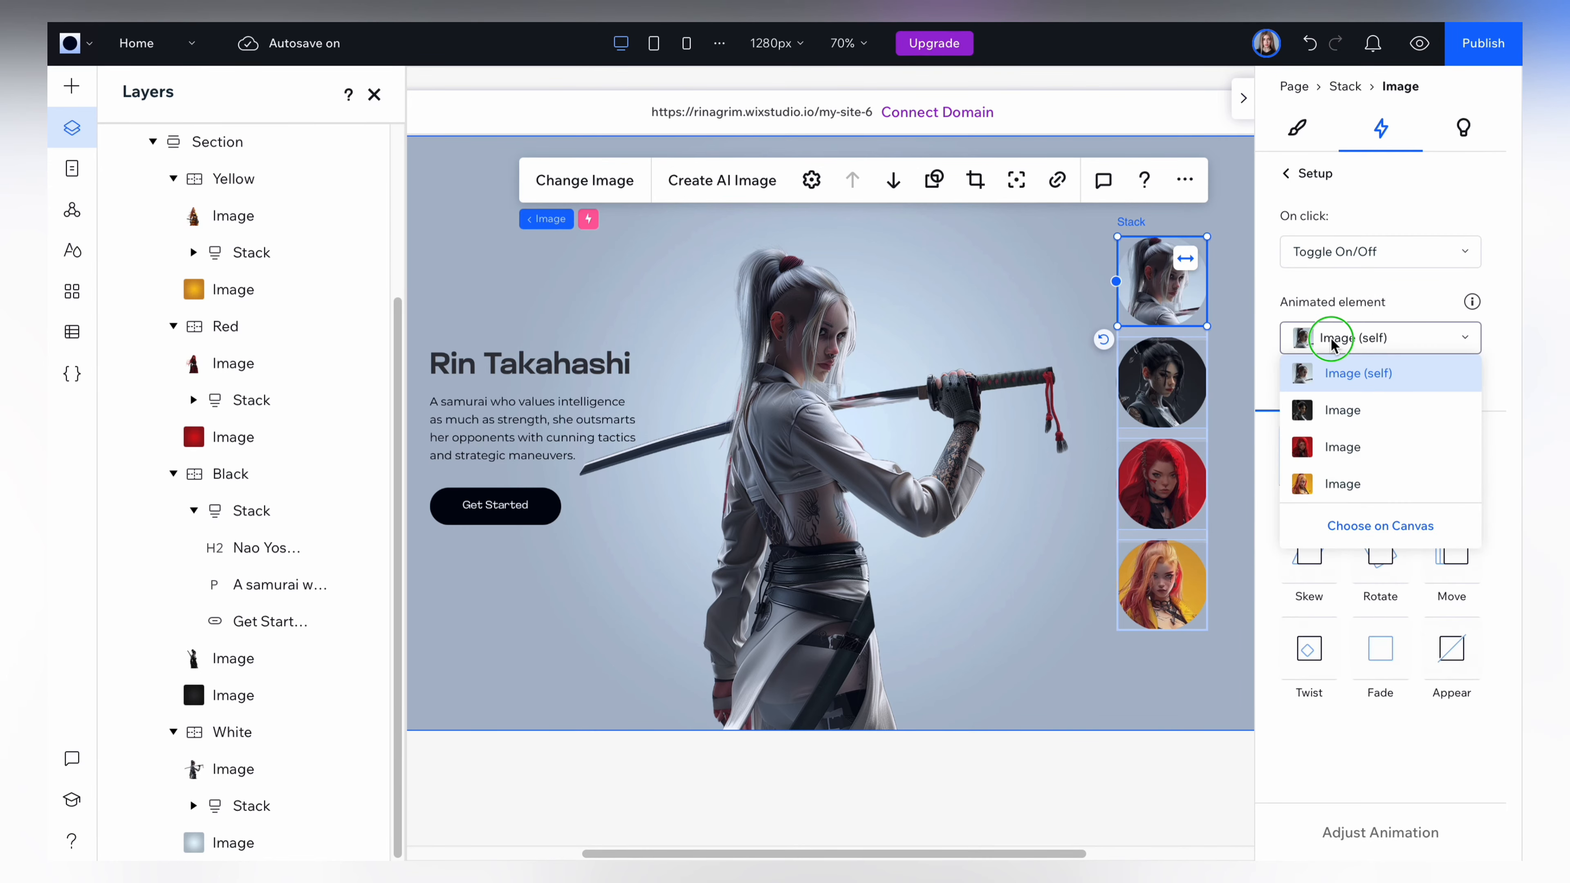
left_click(1354, 525)
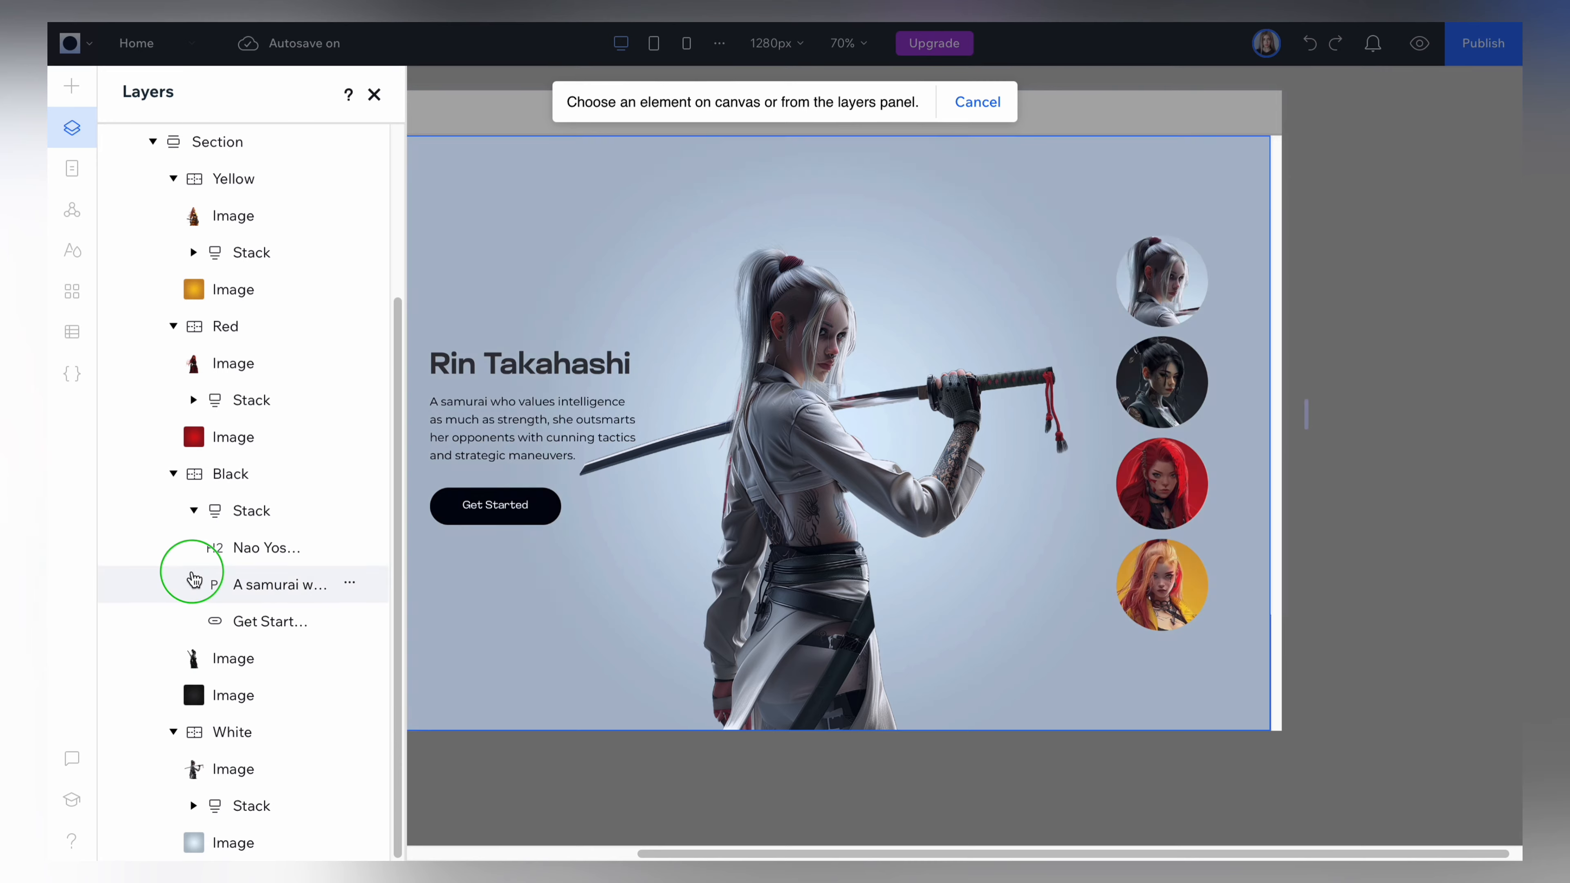
left_click(230, 474)
left_click(1374, 255)
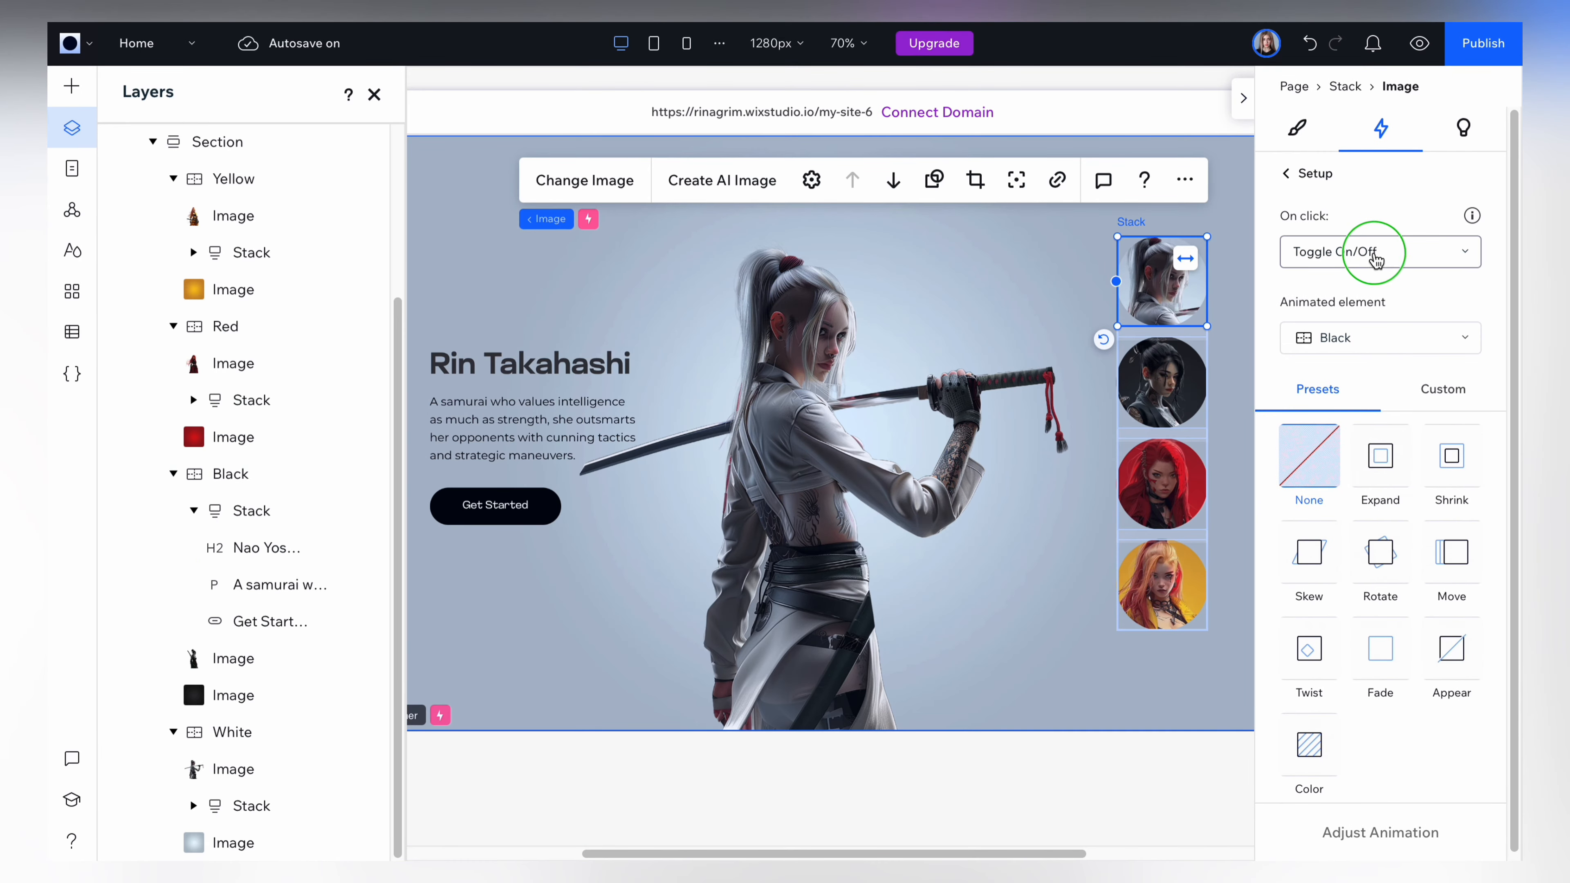
left_click(1336, 291)
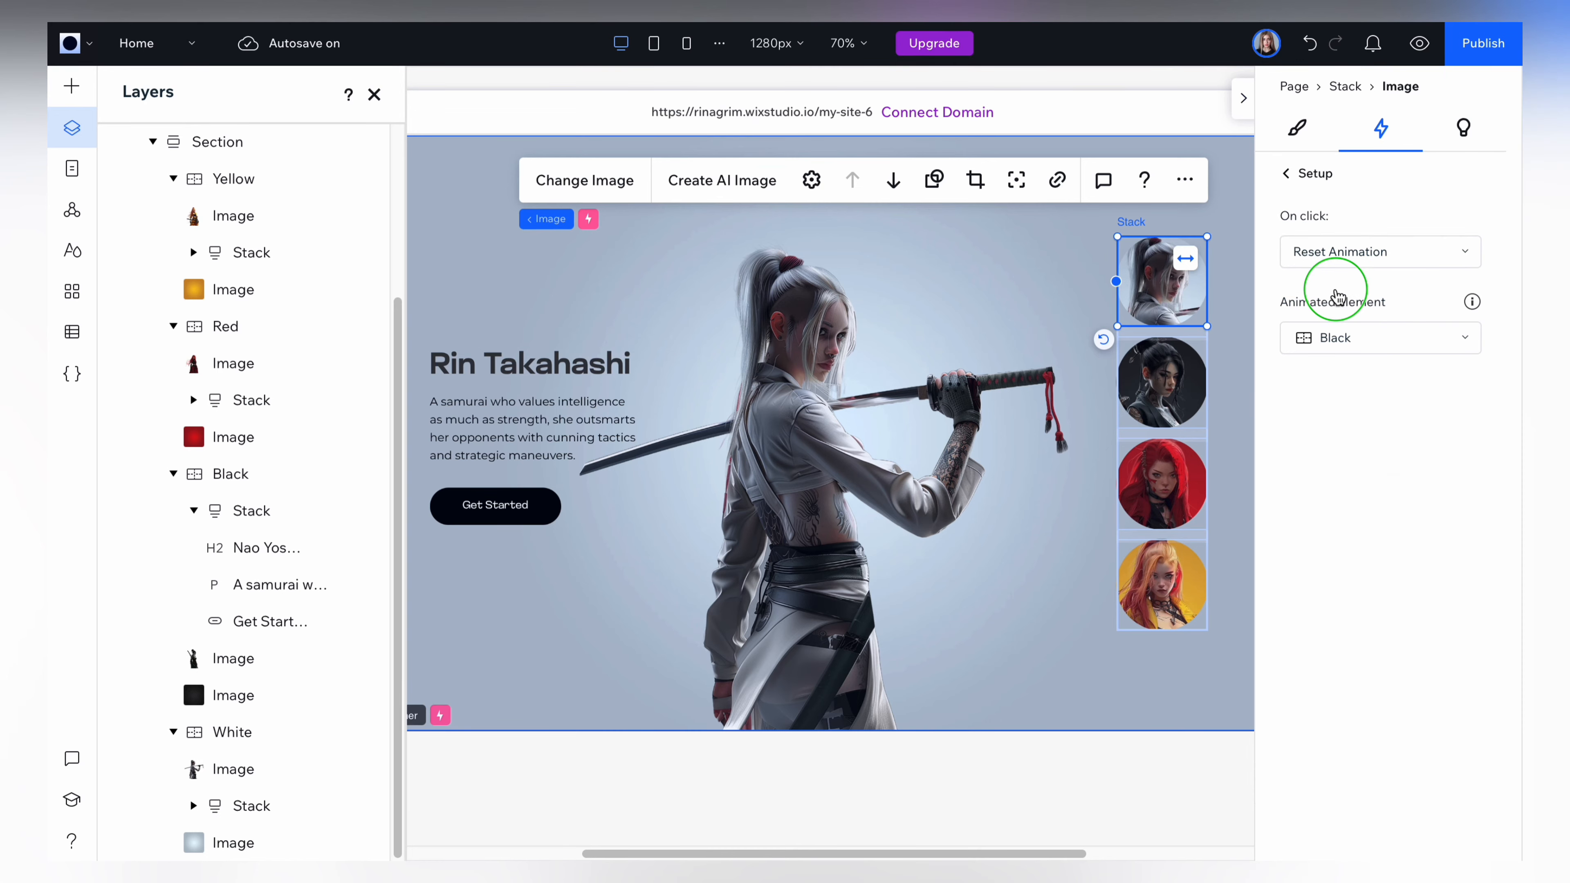
left_click(1286, 168)
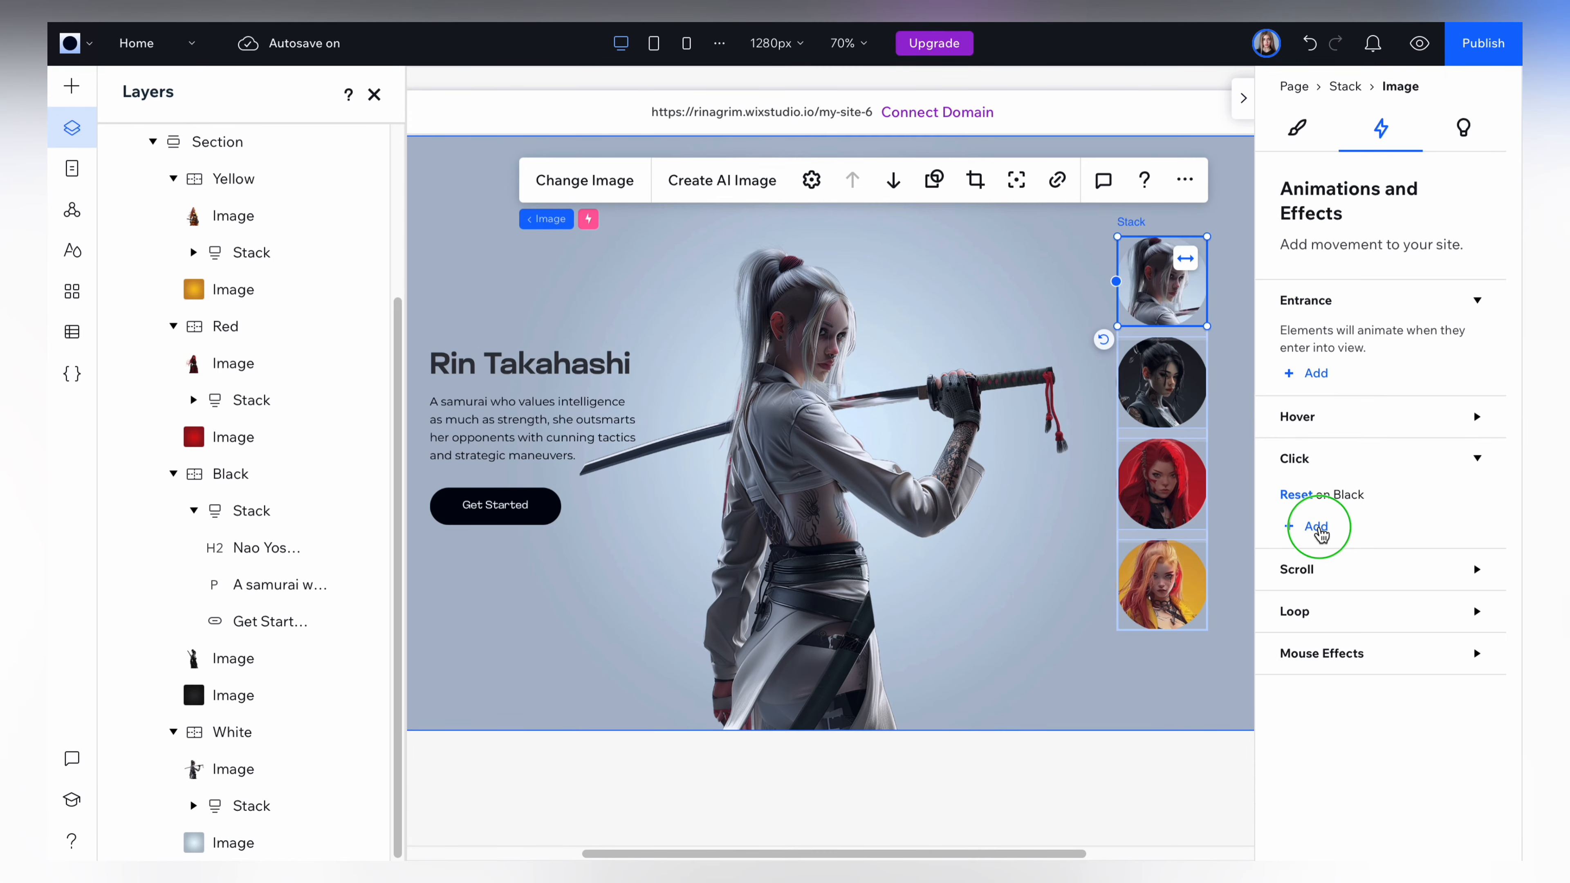
Add a second on-click effect to the white profile image, set to Reset Animation with the Red container as the animated element.
left_click(1316, 526)
left_click(1343, 346)
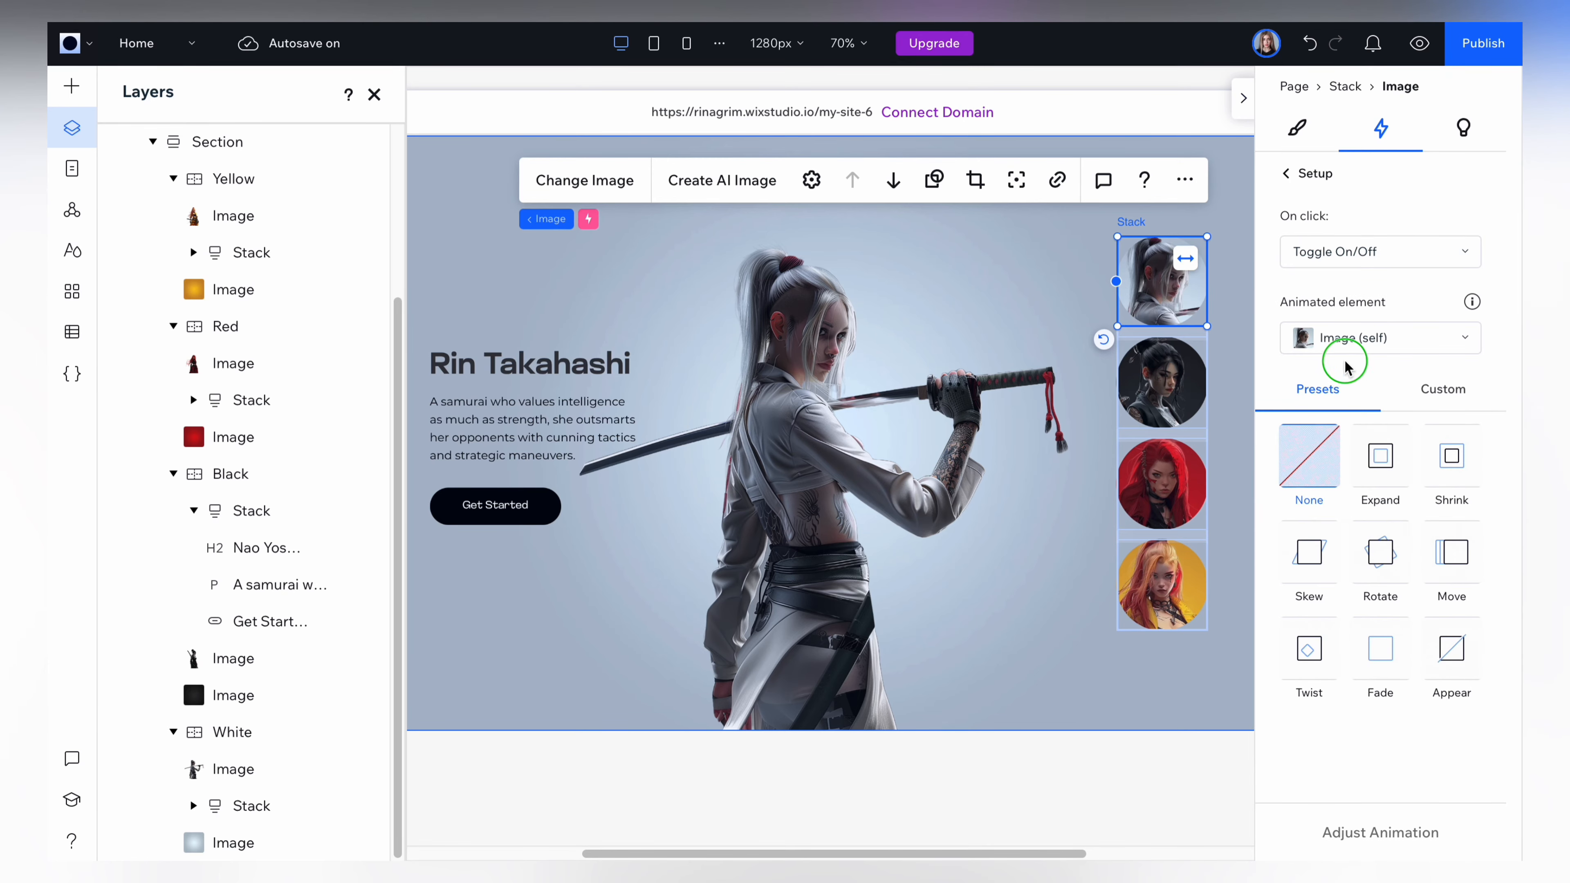
left_click(1359, 529)
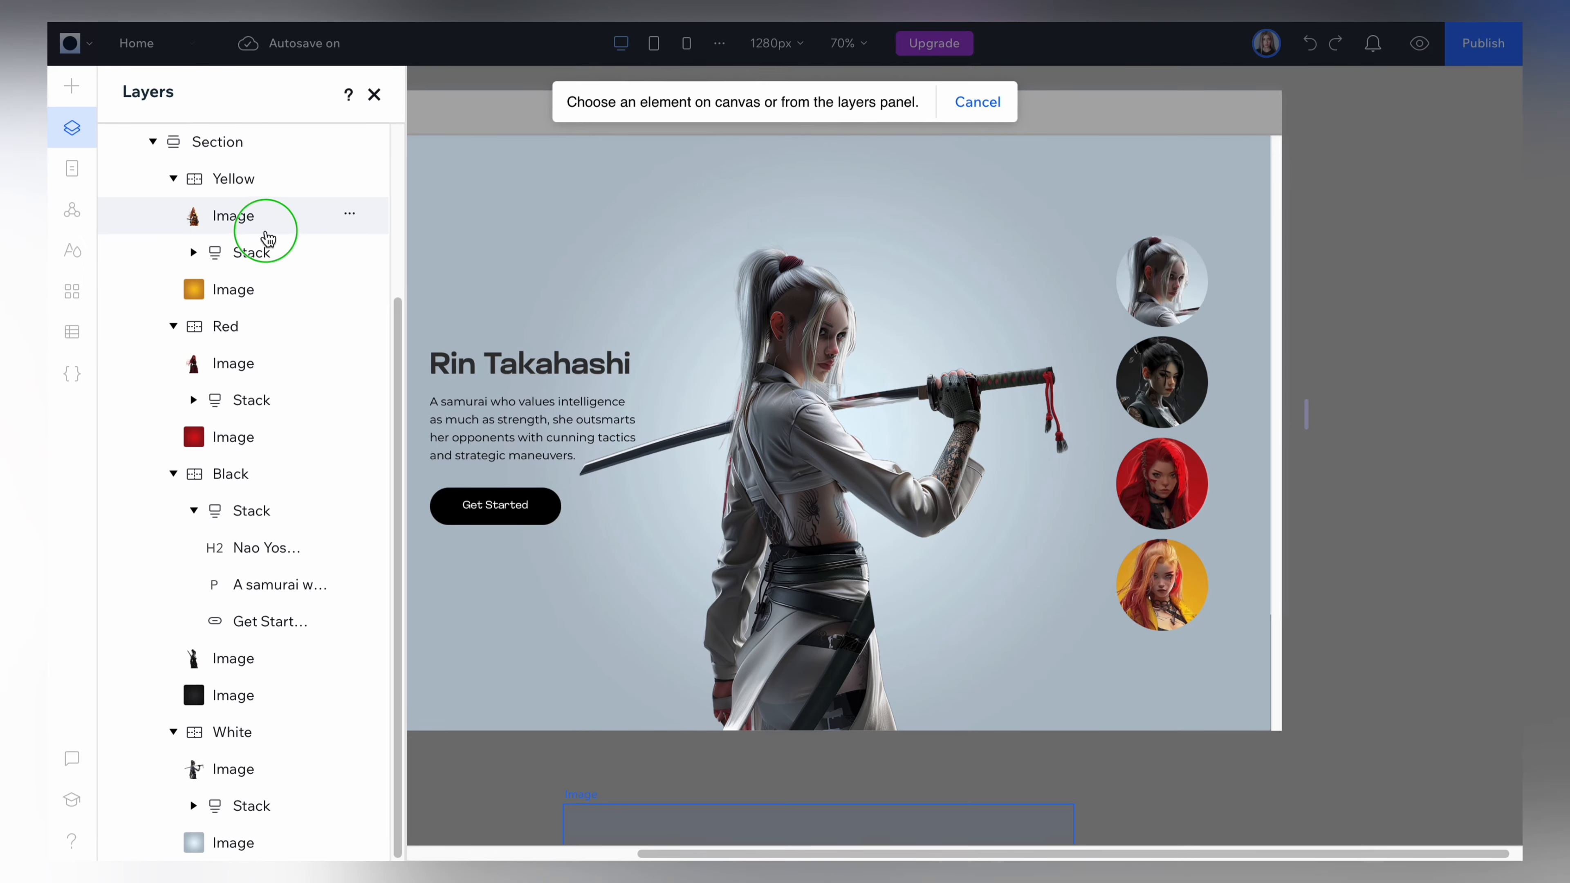
left_click(232, 326)
left_click(1351, 273)
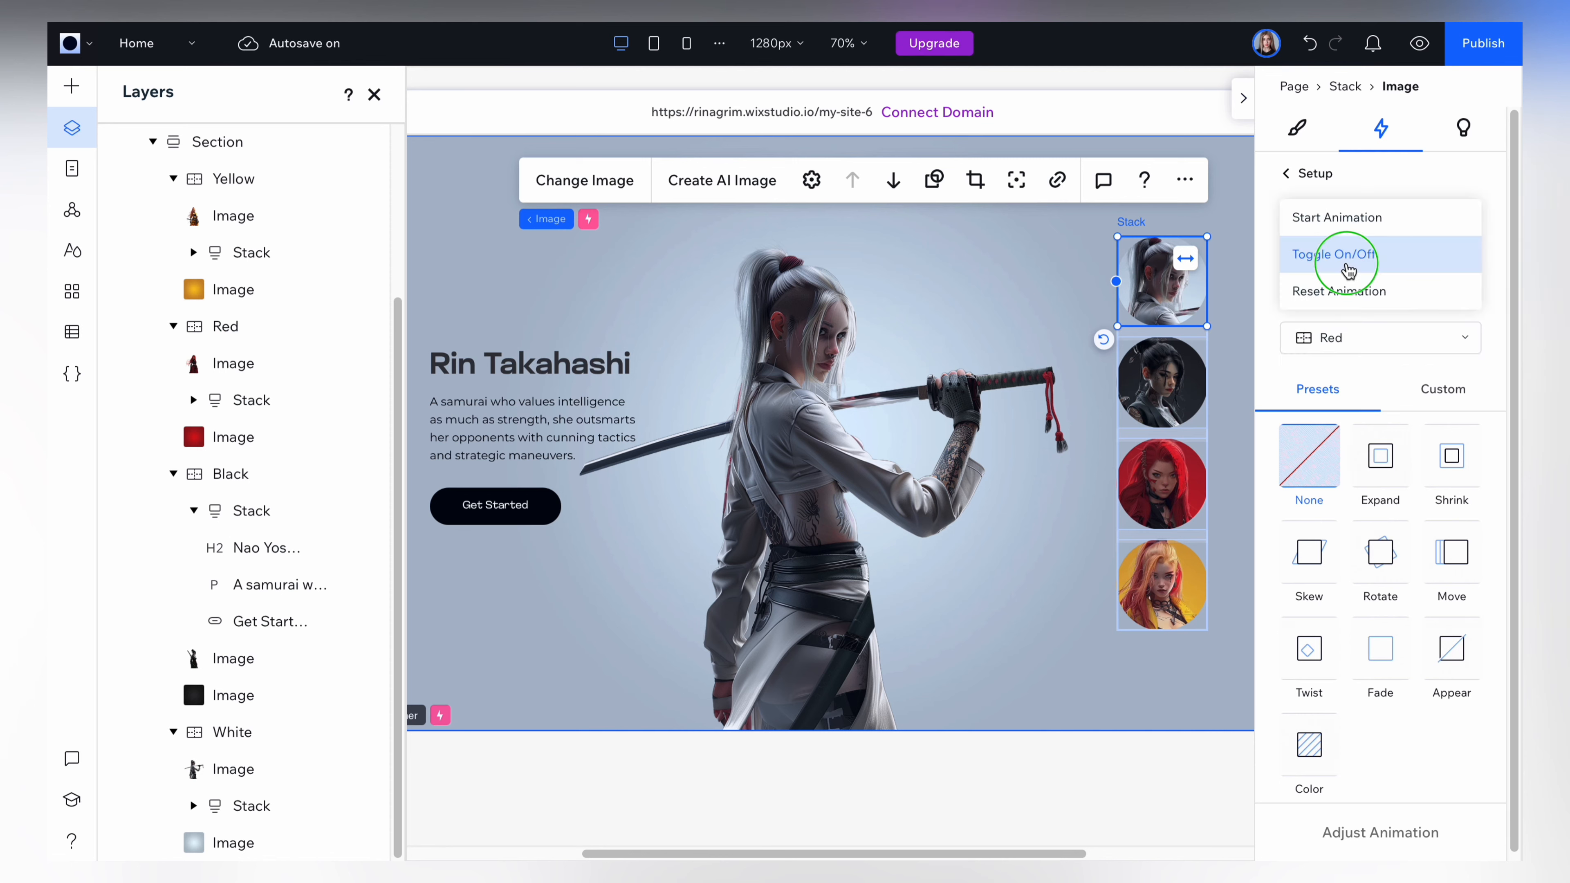
left_click(1325, 292)
left_click(1286, 174)
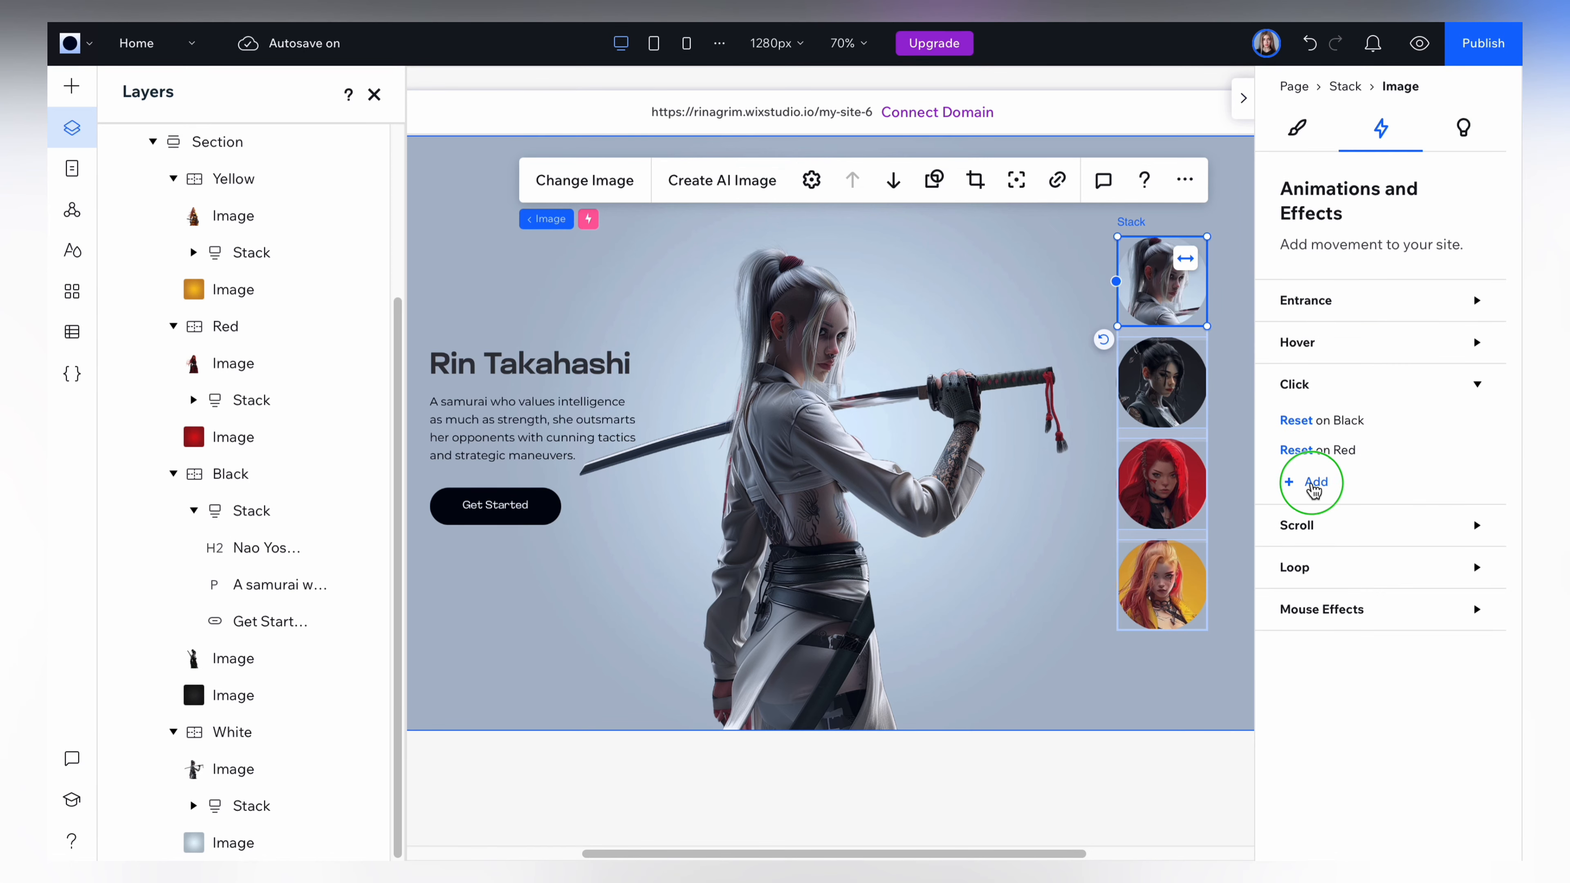
Add a third on-click effect to the white profile image, set to Reset Animation with the Yellow container as the animated element.
left_click(1315, 481)
left_click(1357, 346)
left_click(1380, 526)
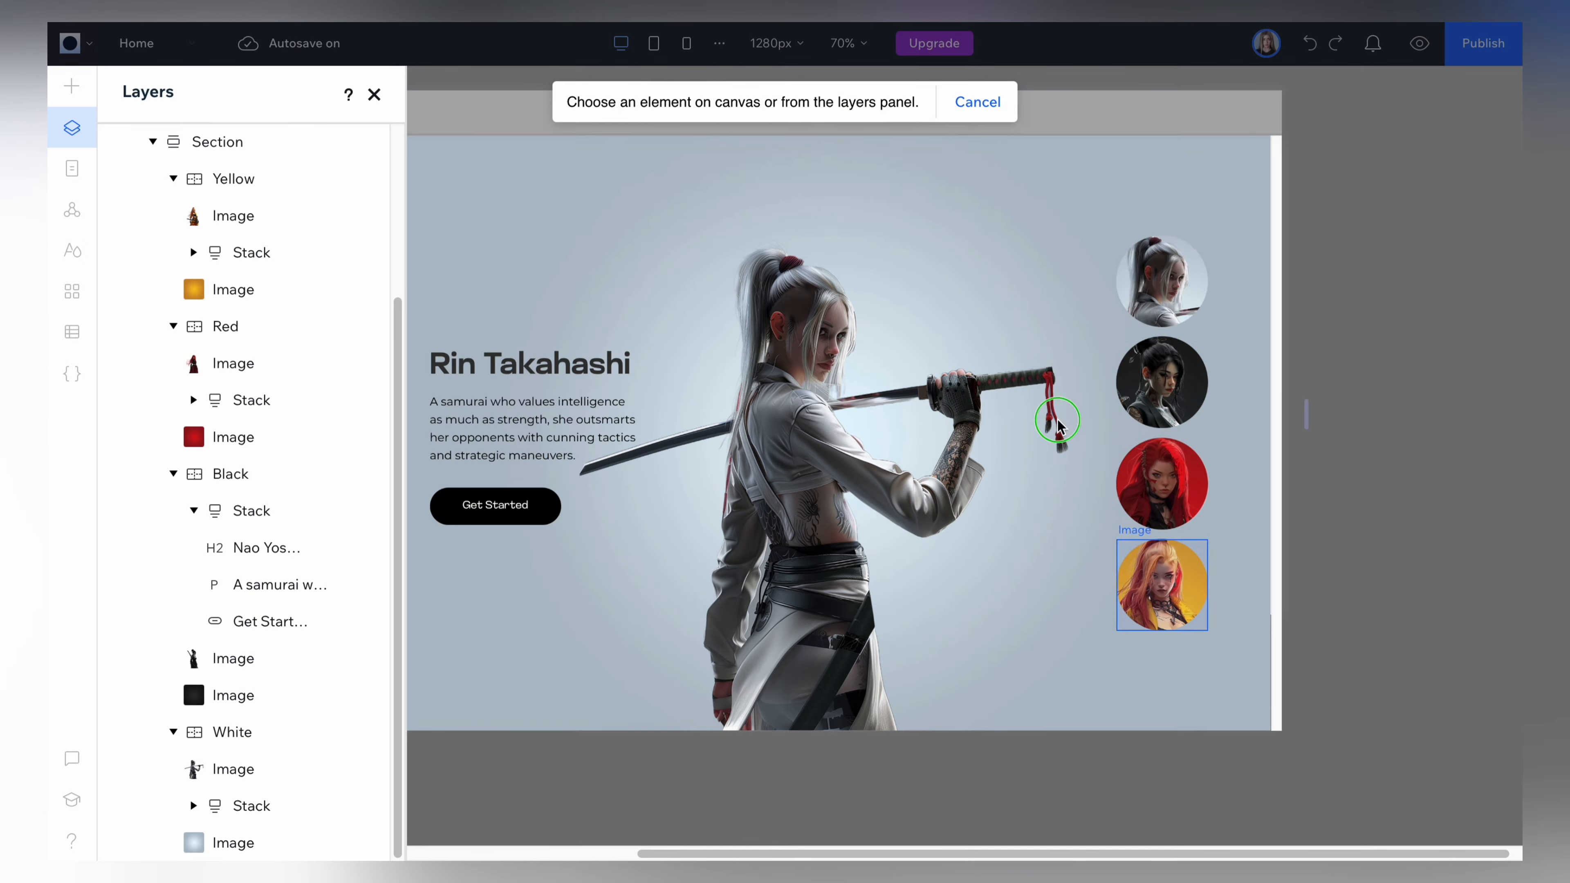
left_click(233, 179)
left_click(1366, 251)
left_click(1329, 291)
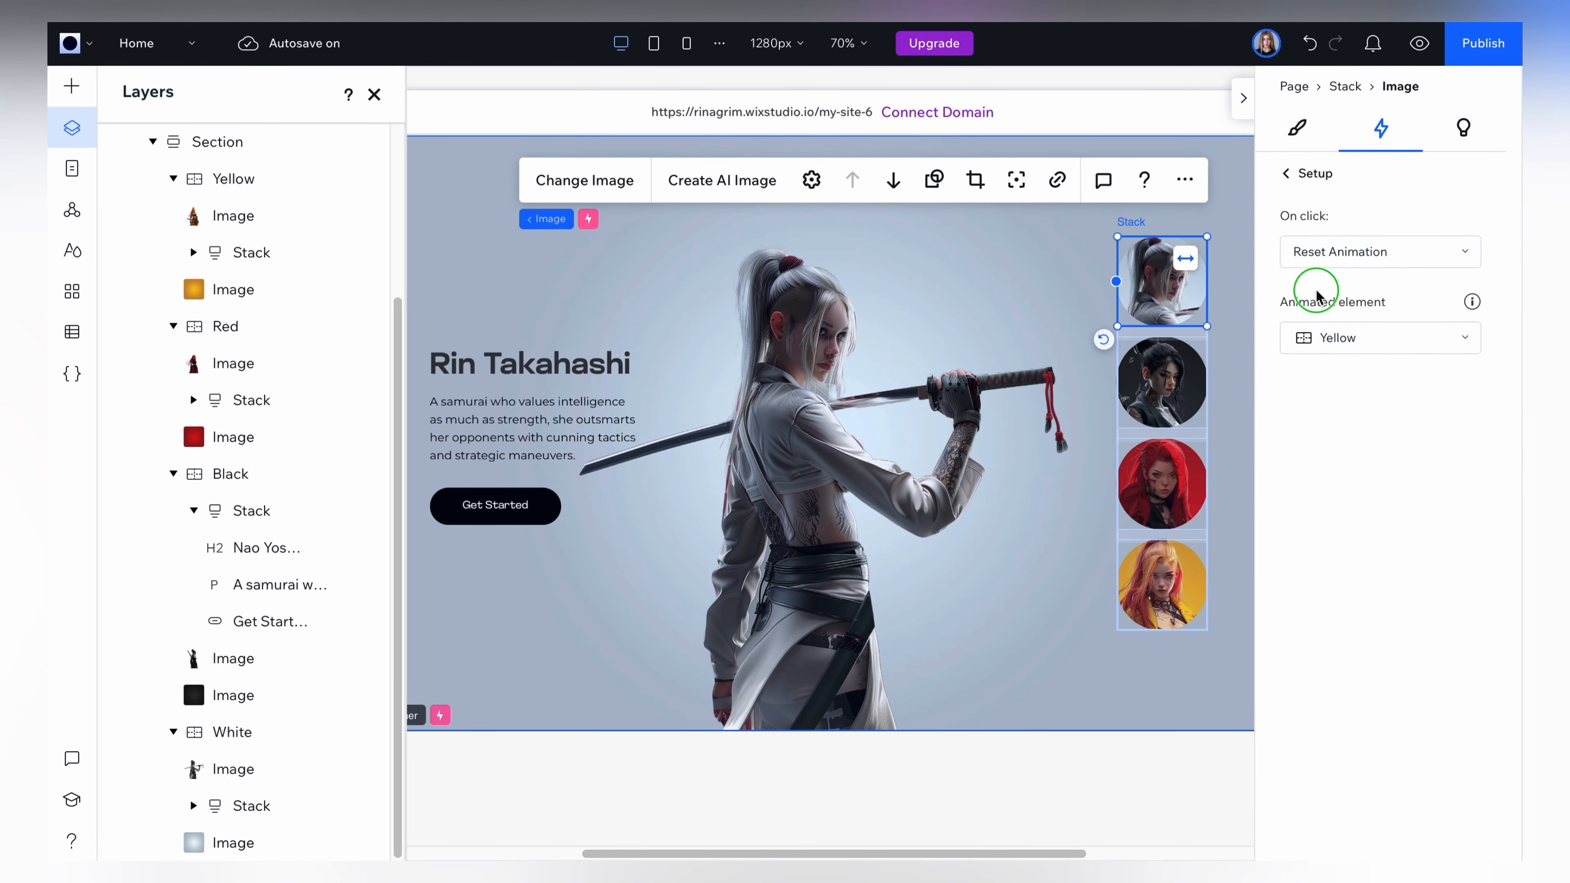
left_click(1289, 172)
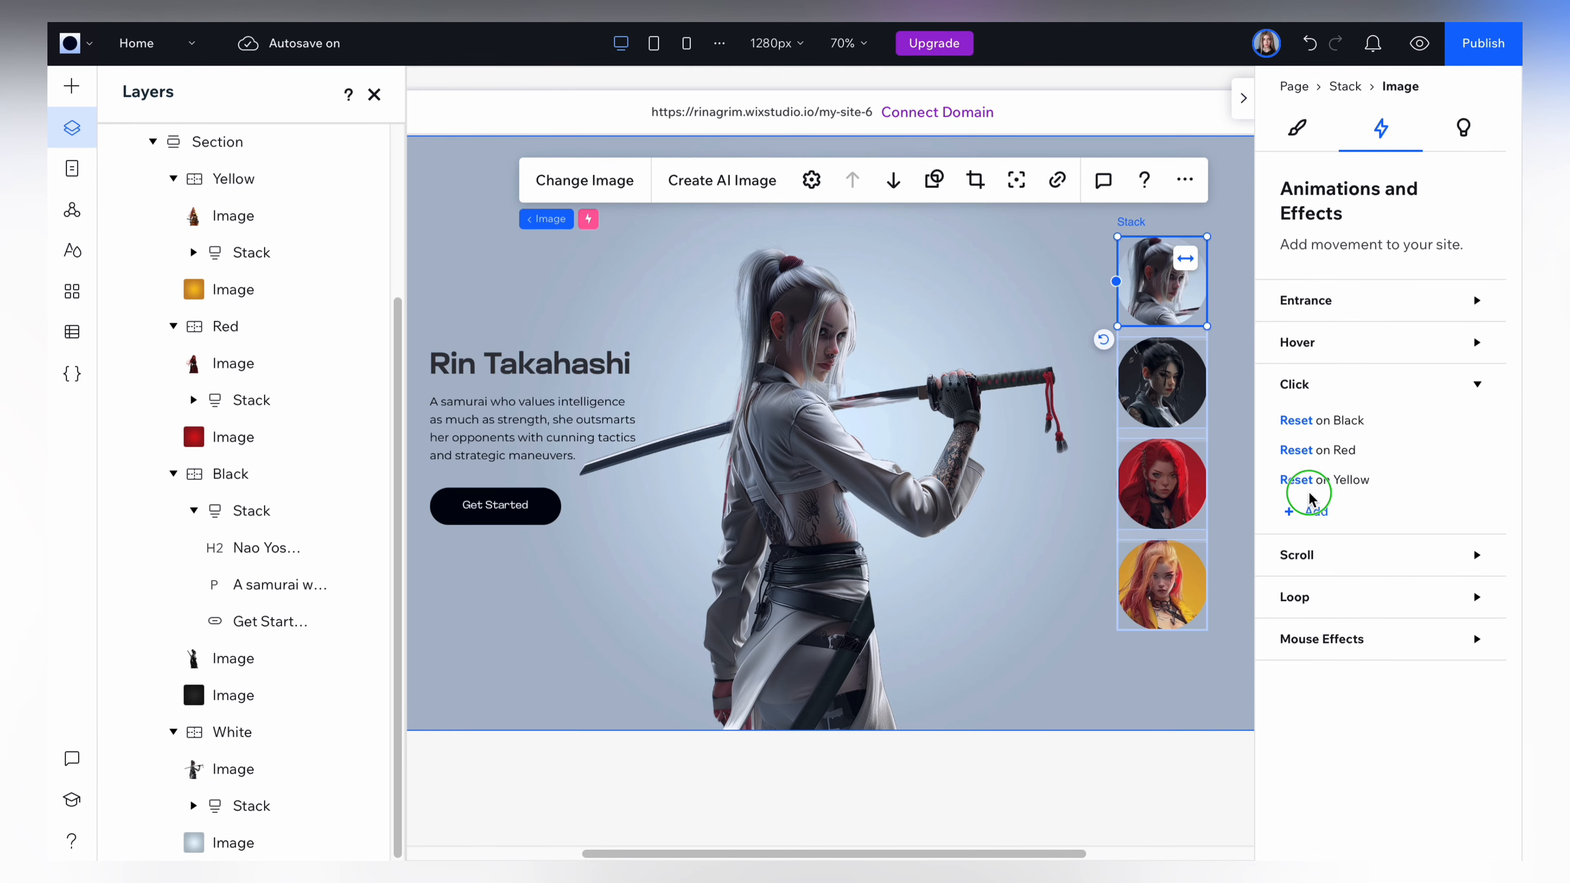
left_click(1295, 423)
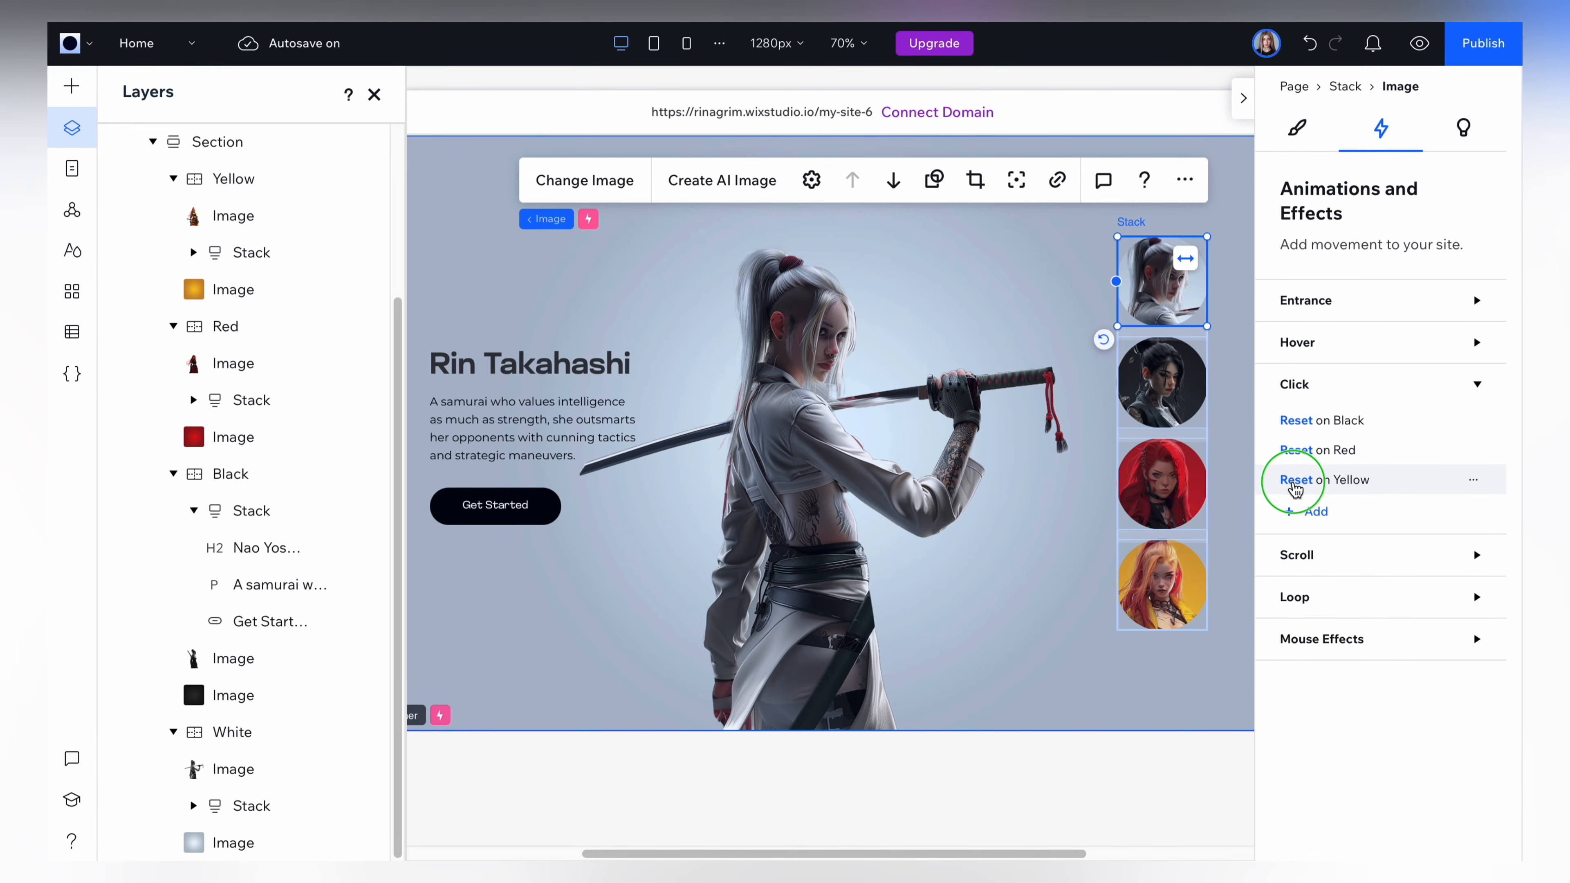
Add another on-click effect to the black profile image, set to Reset Animation with the Red container as the animated element.
left_click(1181, 401)
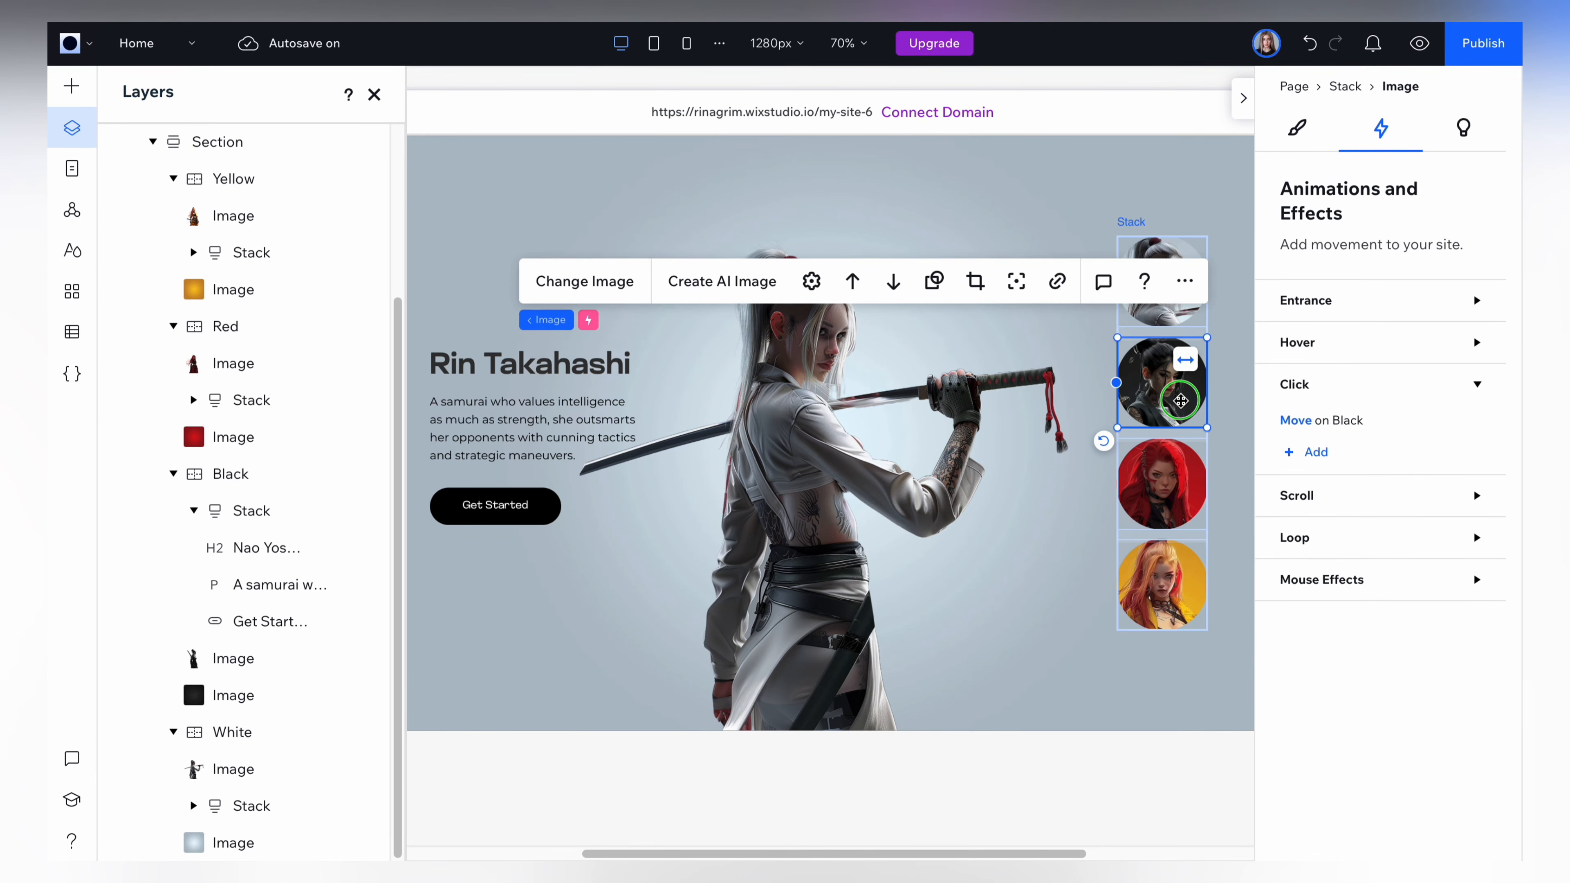
left_click(1316, 453)
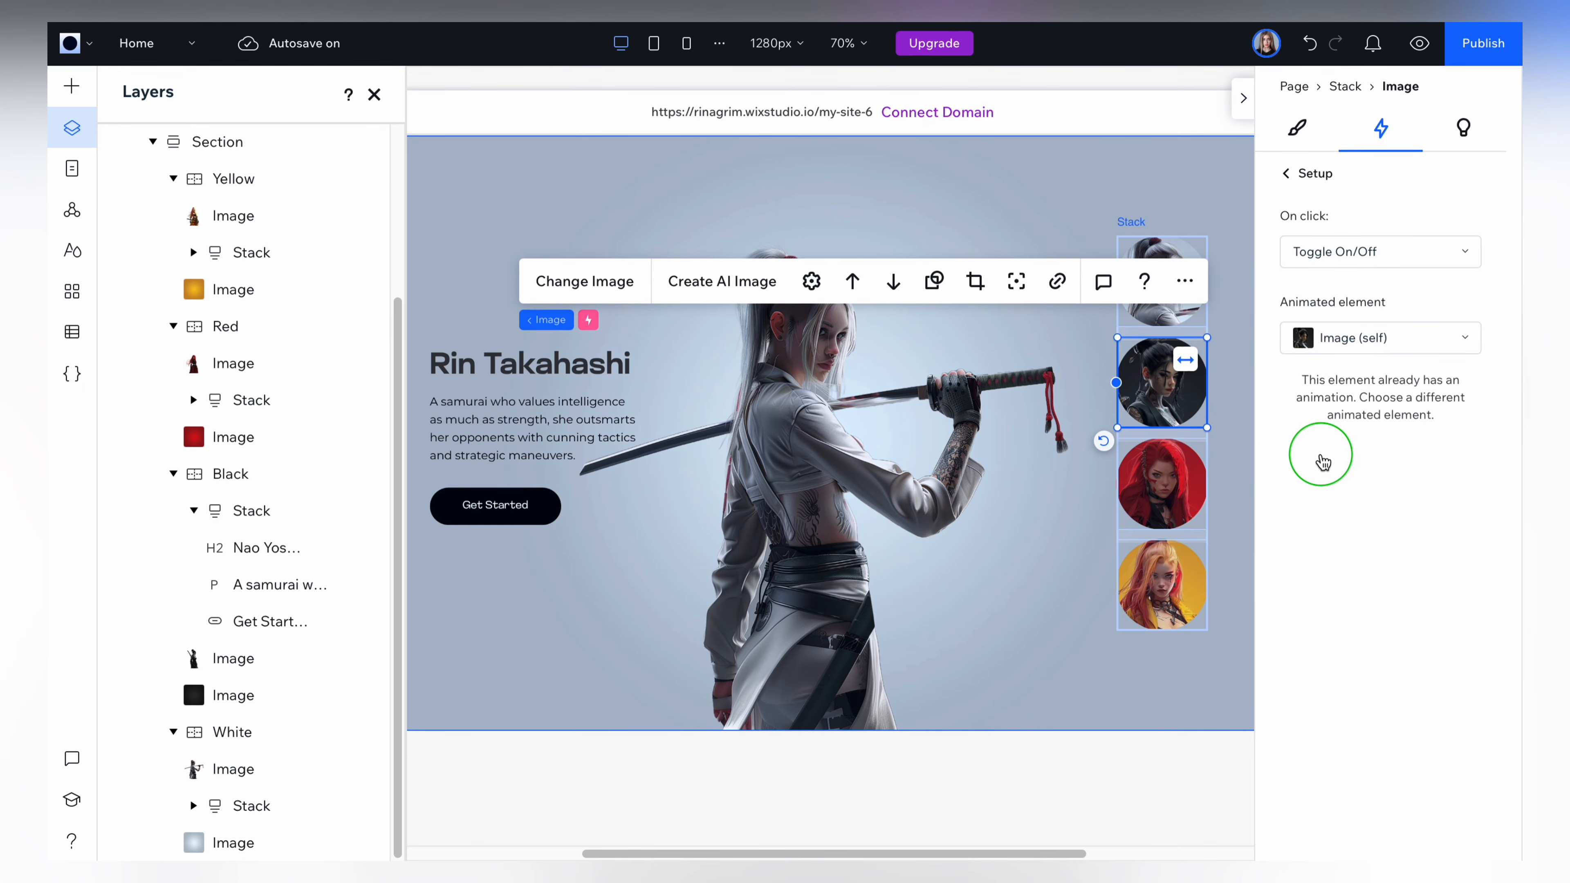
left_click(1342, 337)
left_click(1374, 521)
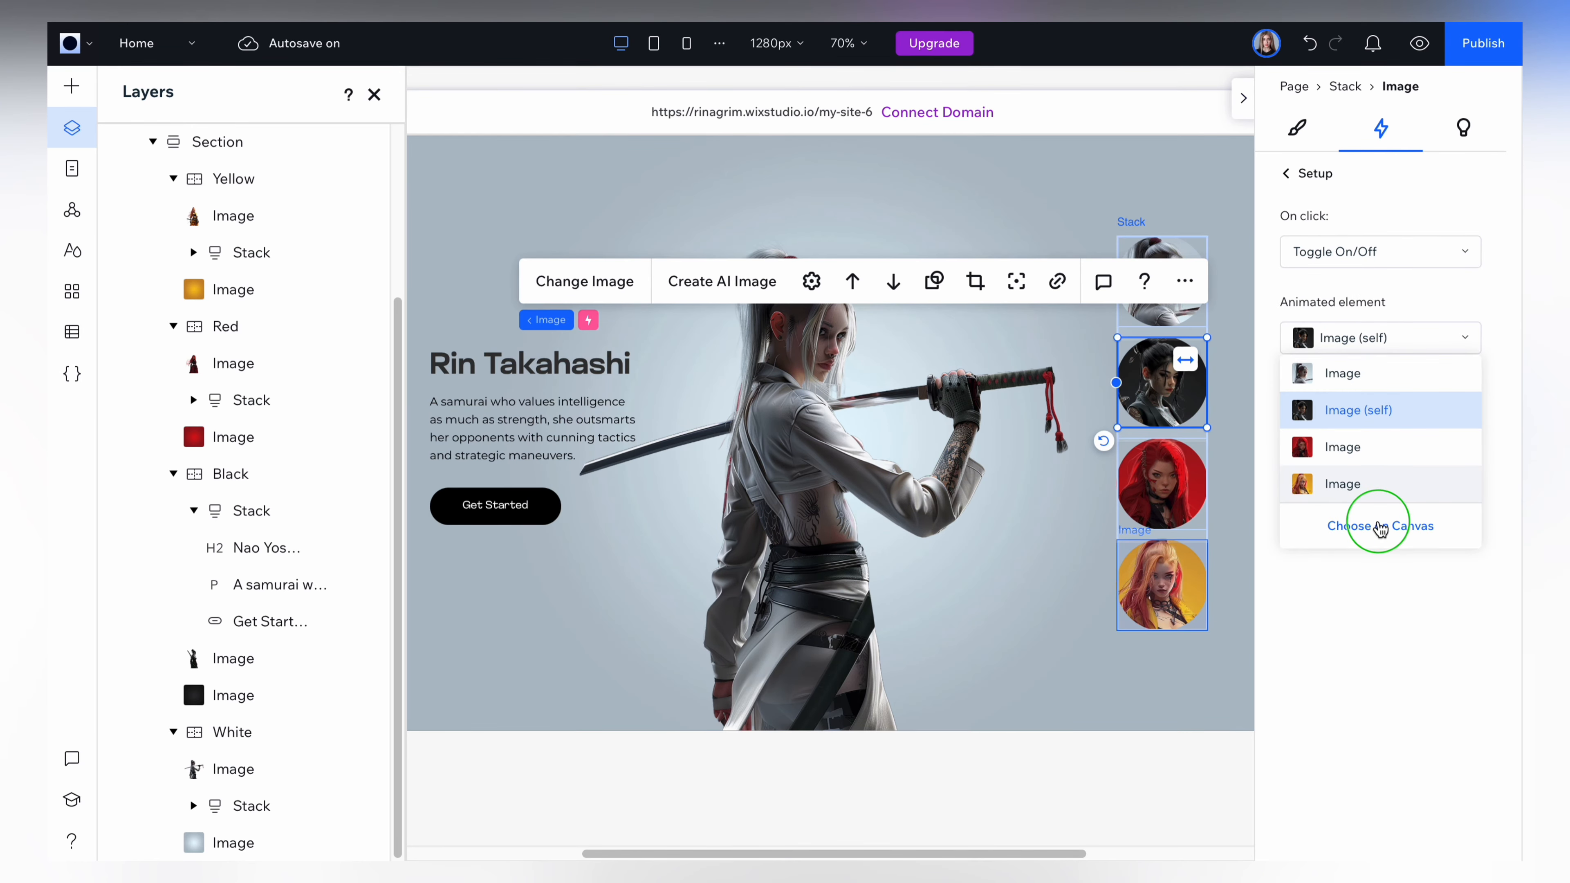
left_click(244, 339)
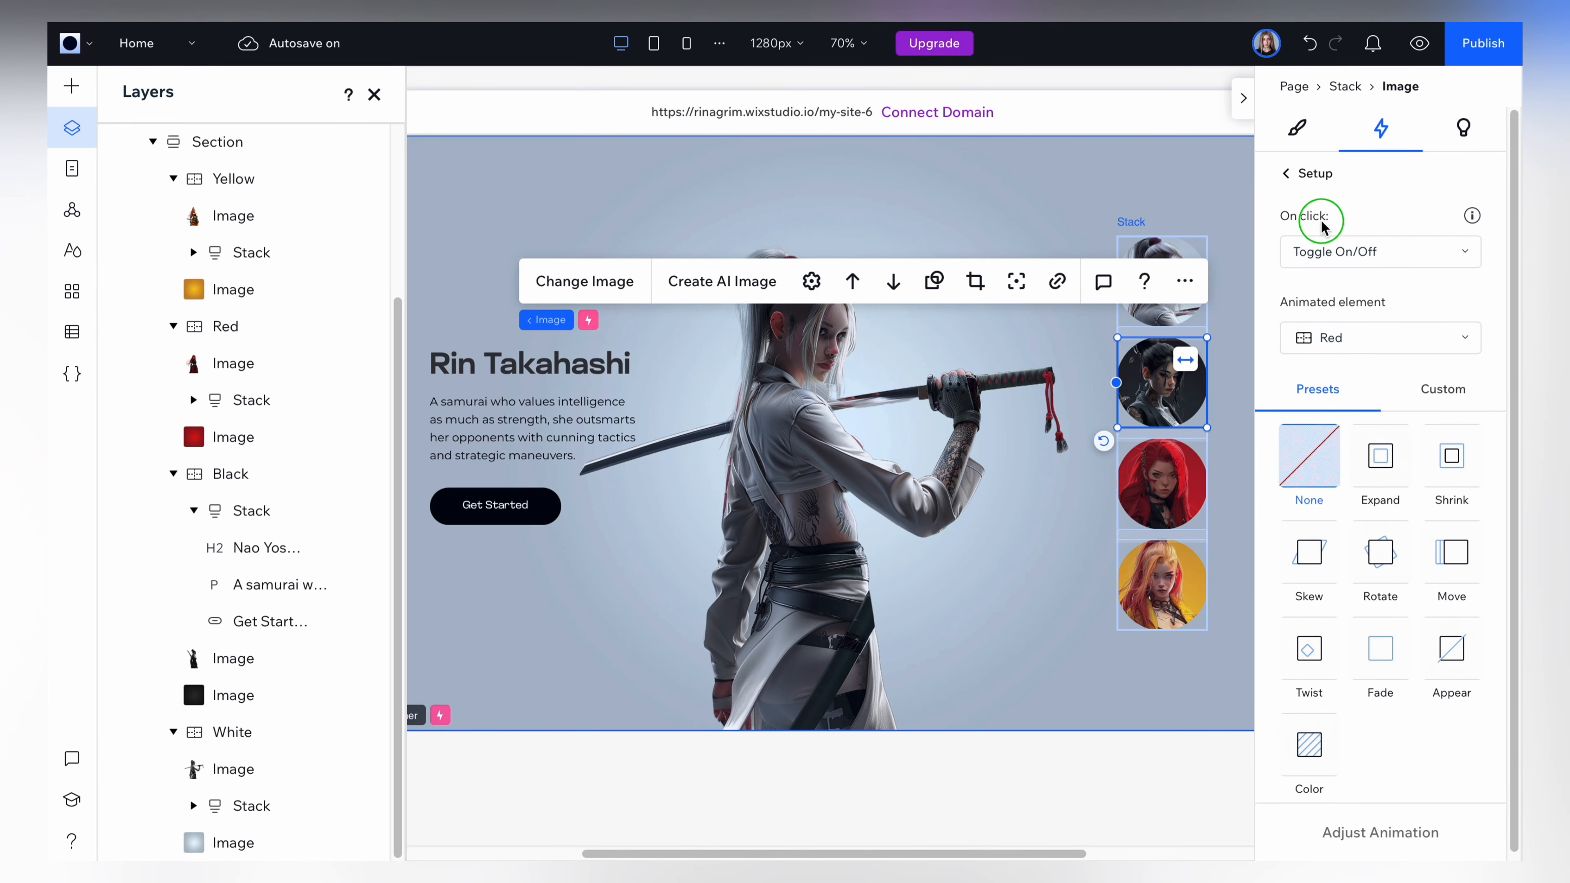
left_click(1331, 248)
left_click(1330, 291)
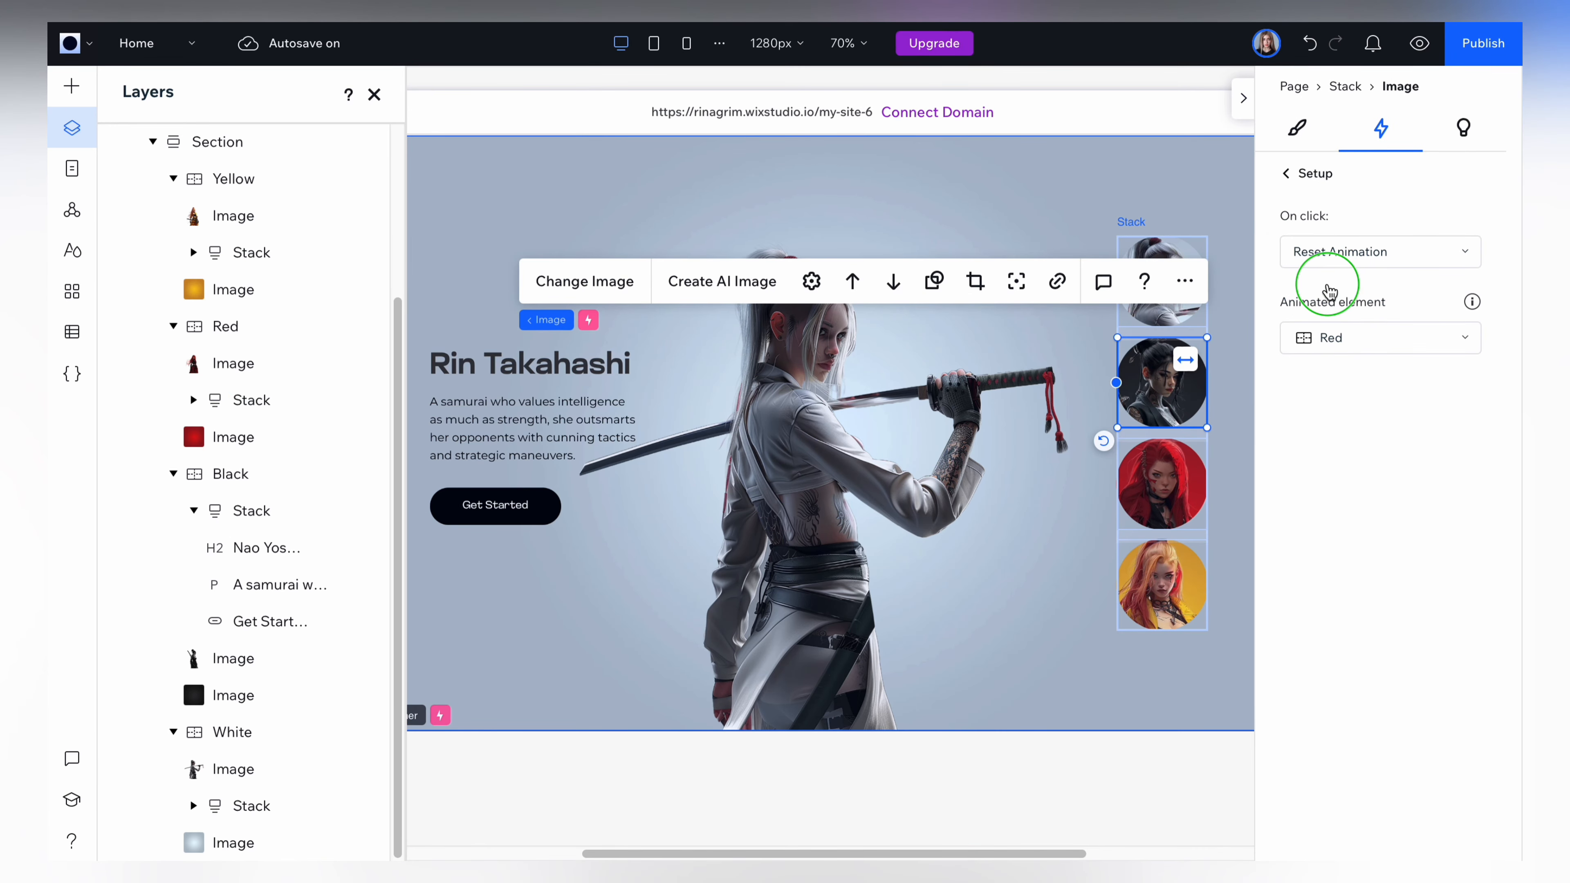
left_click(1297, 172)
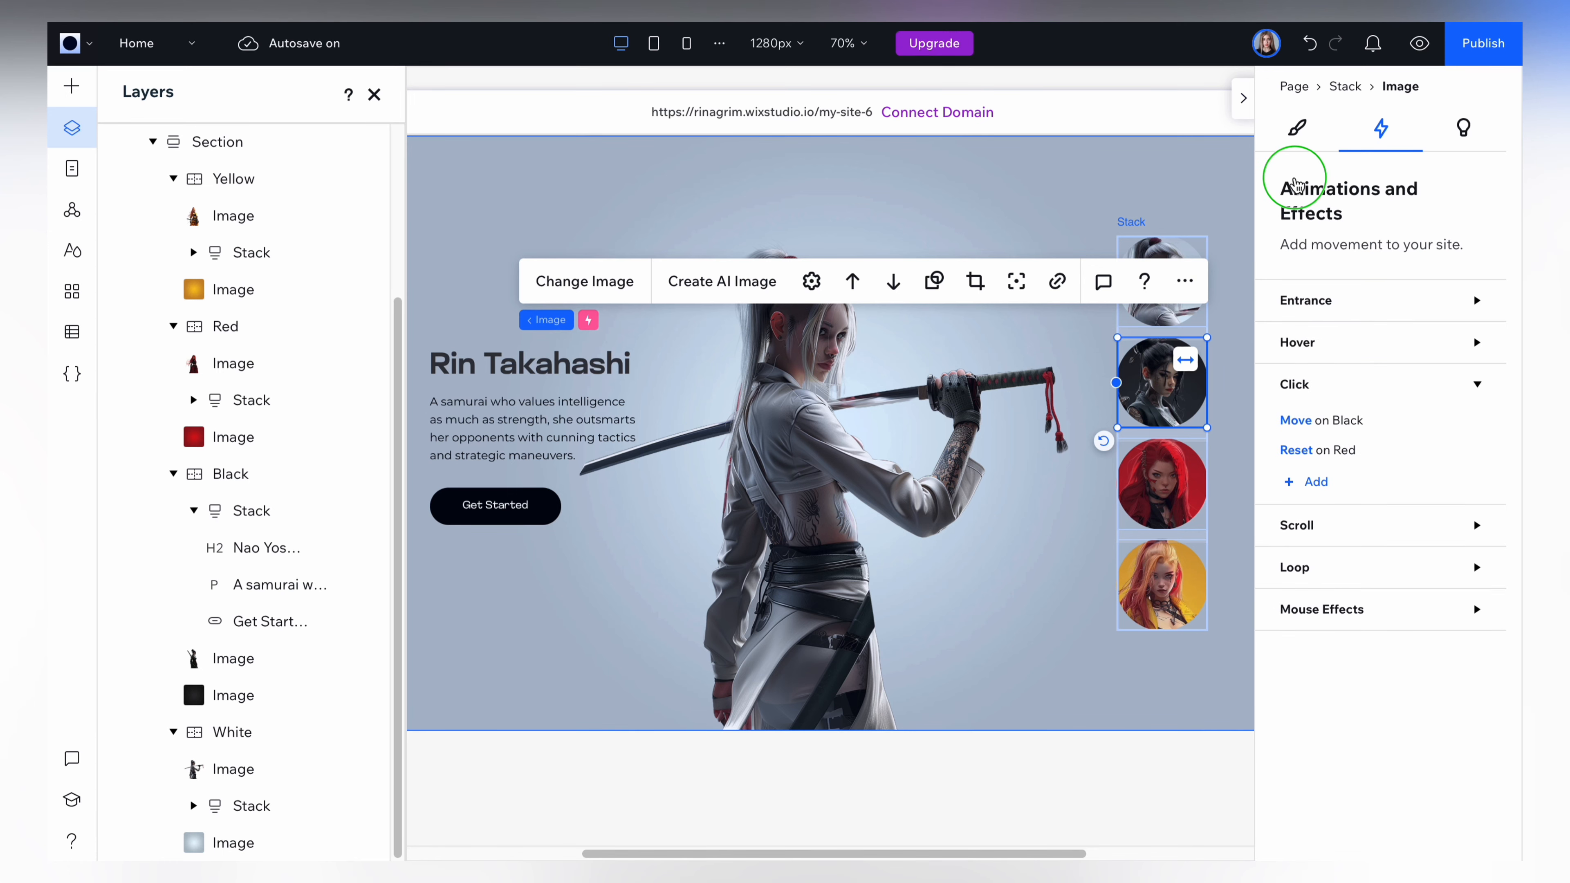
Add a third on-click effect to the black profile image, set to Reset Animation with the Yellow container as the animated element.
left_click(1312, 495)
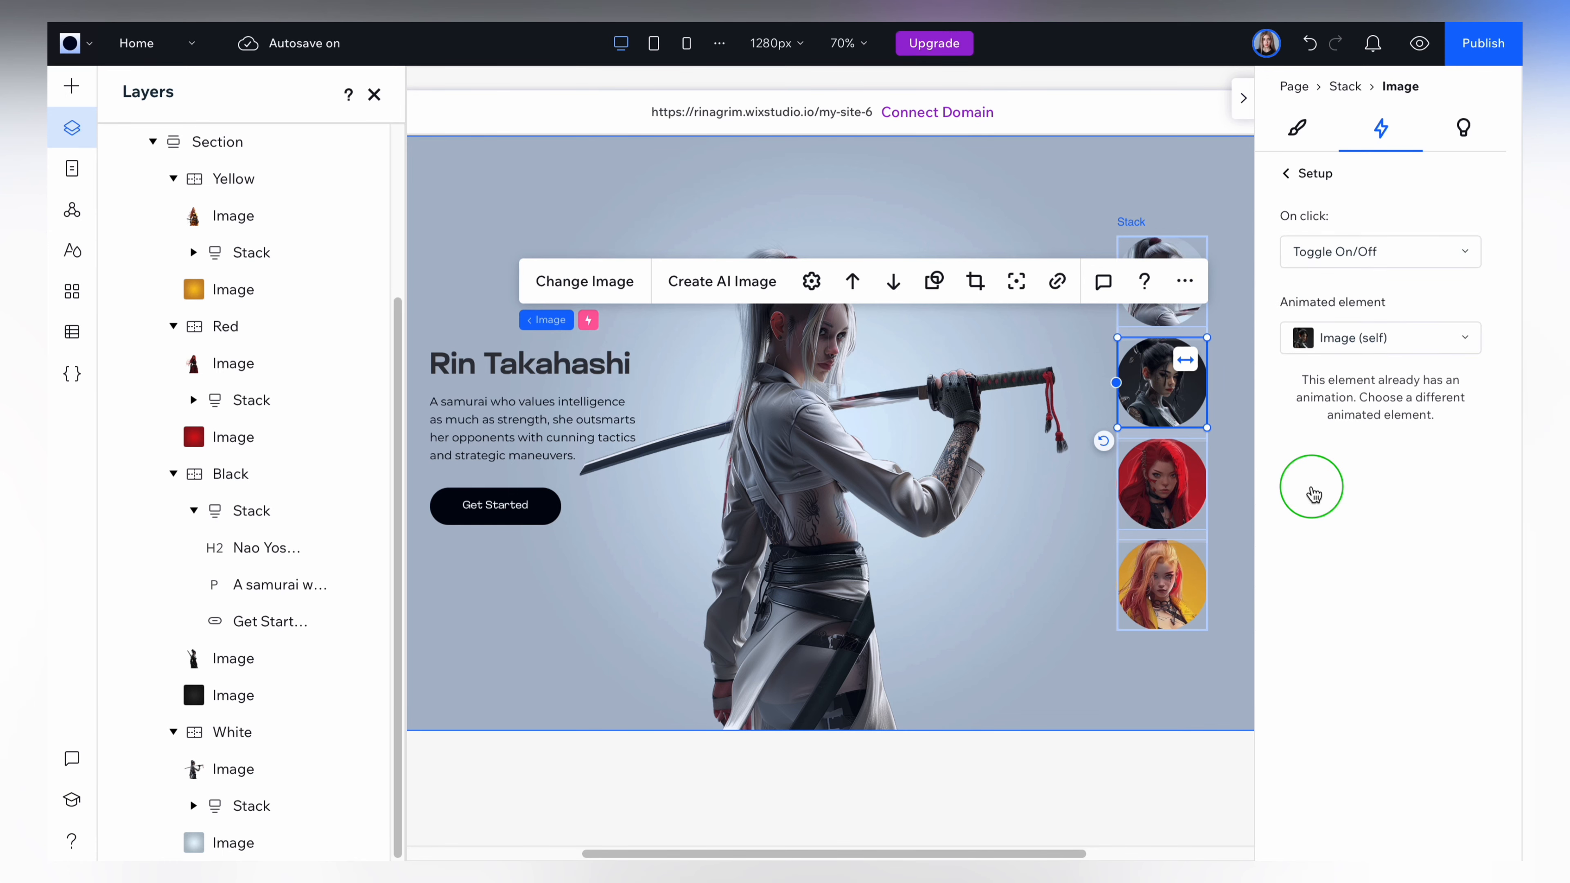
left_click(1335, 350)
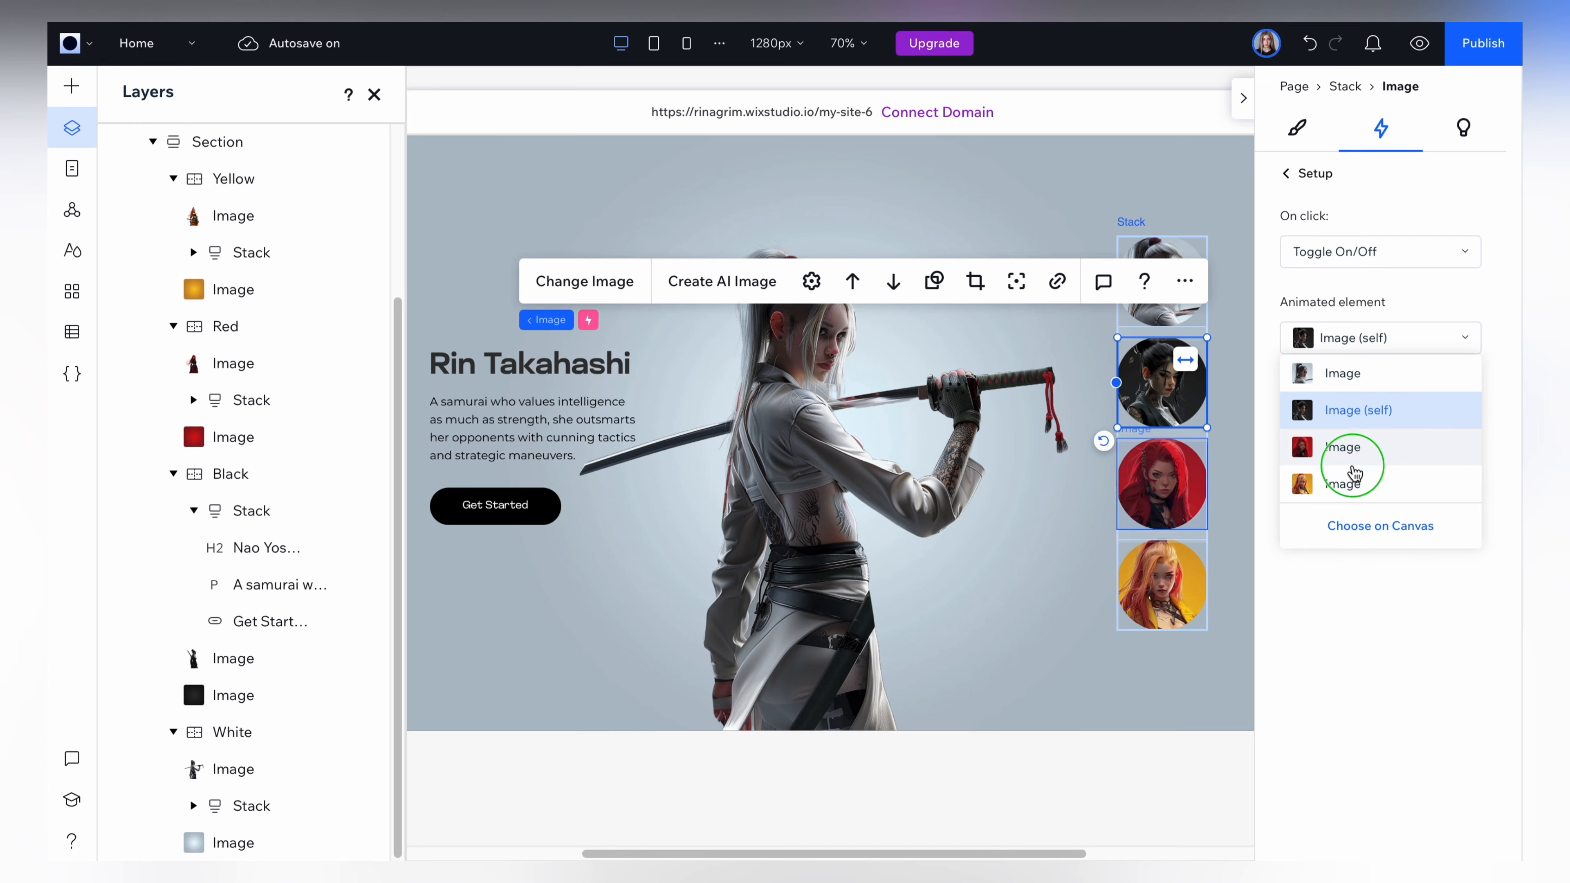
left_click(1363, 522)
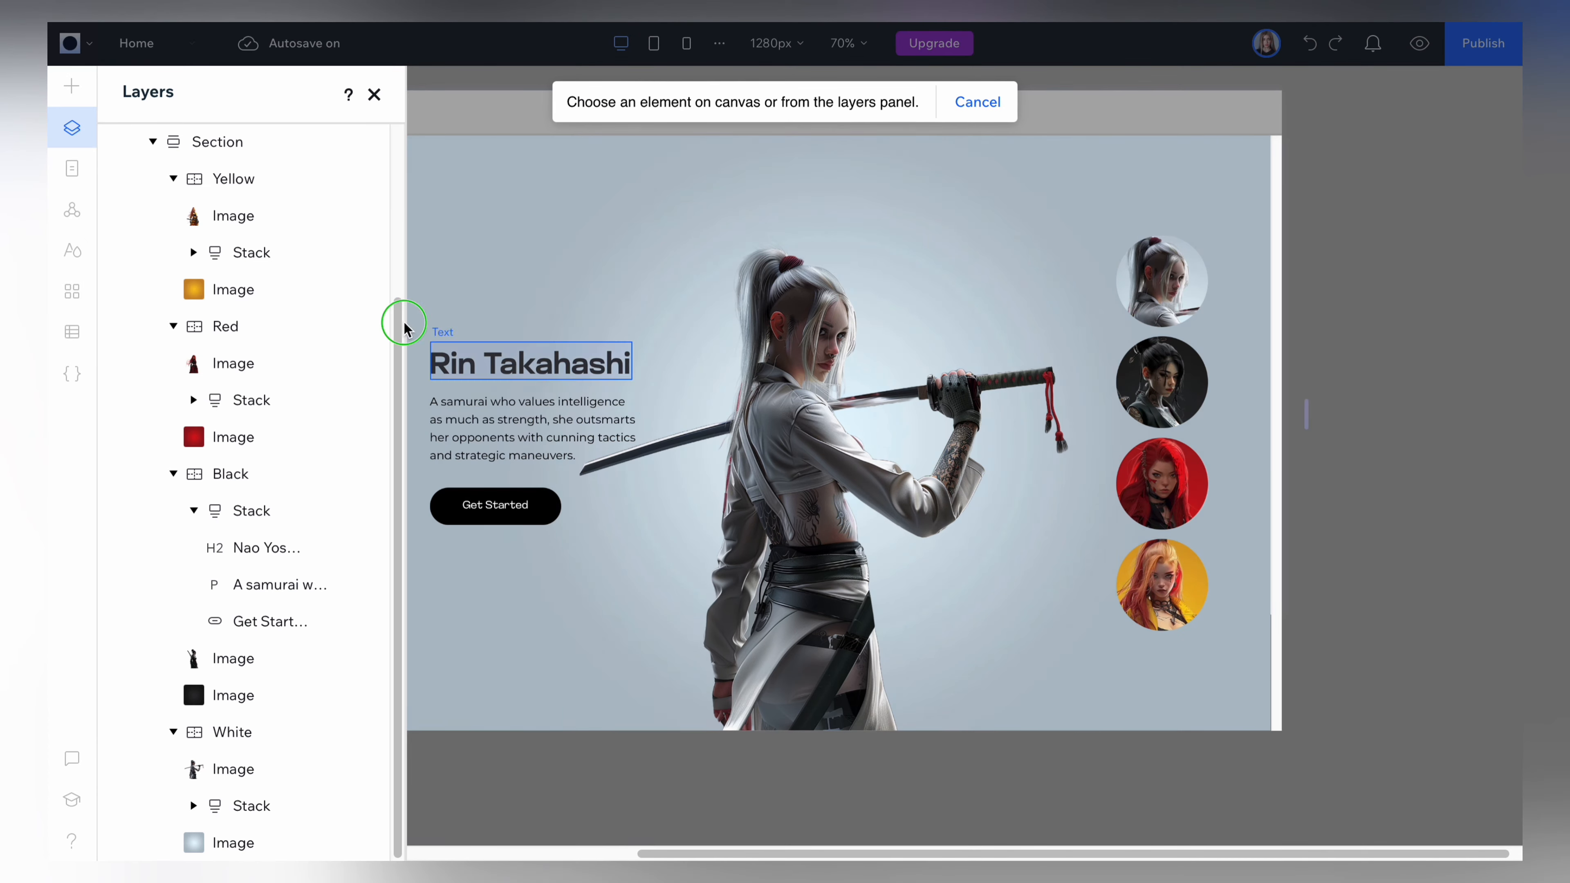
left_click(263, 178)
left_click(1412, 264)
left_click(1334, 292)
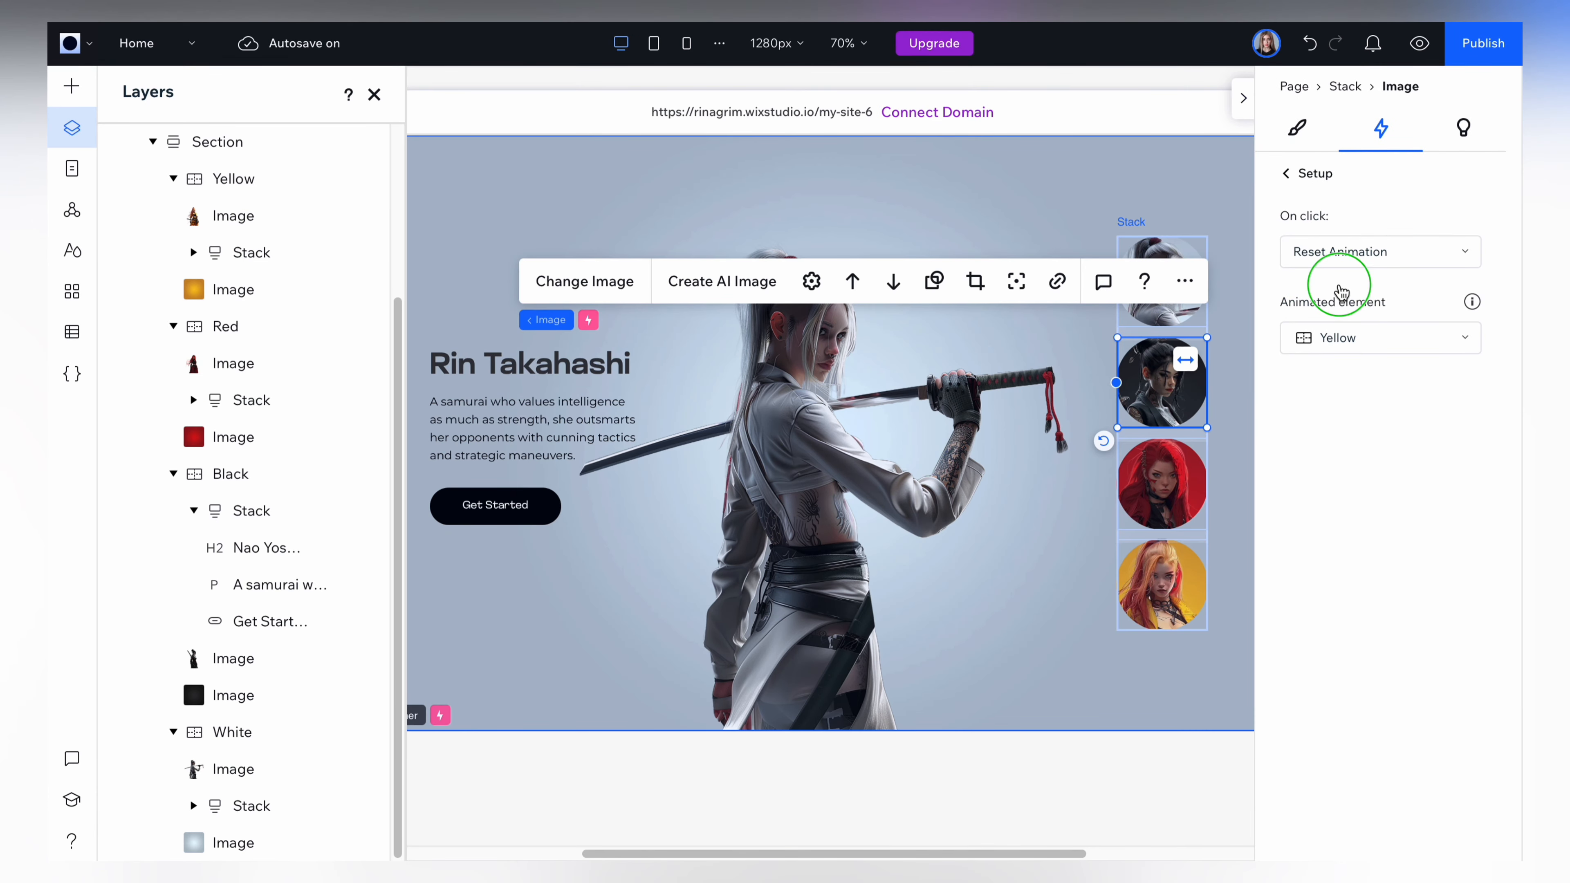
left_click(1295, 180)
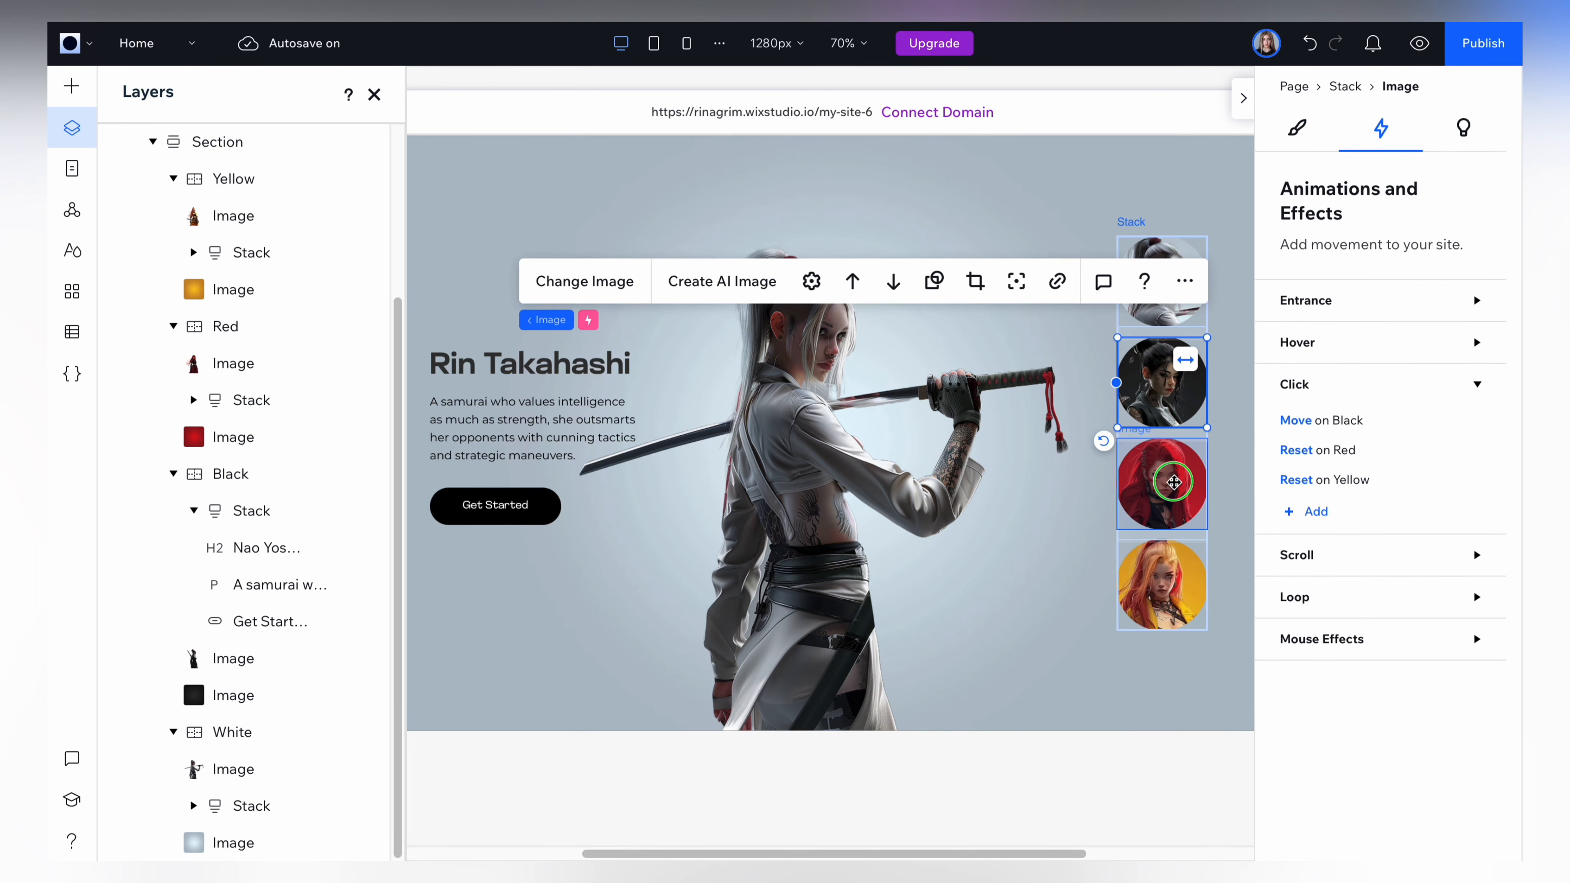
Add another on-click effect to the red profile image, set to Reset Animation with the Yellow container as the animated element.
left_click(1174, 482)
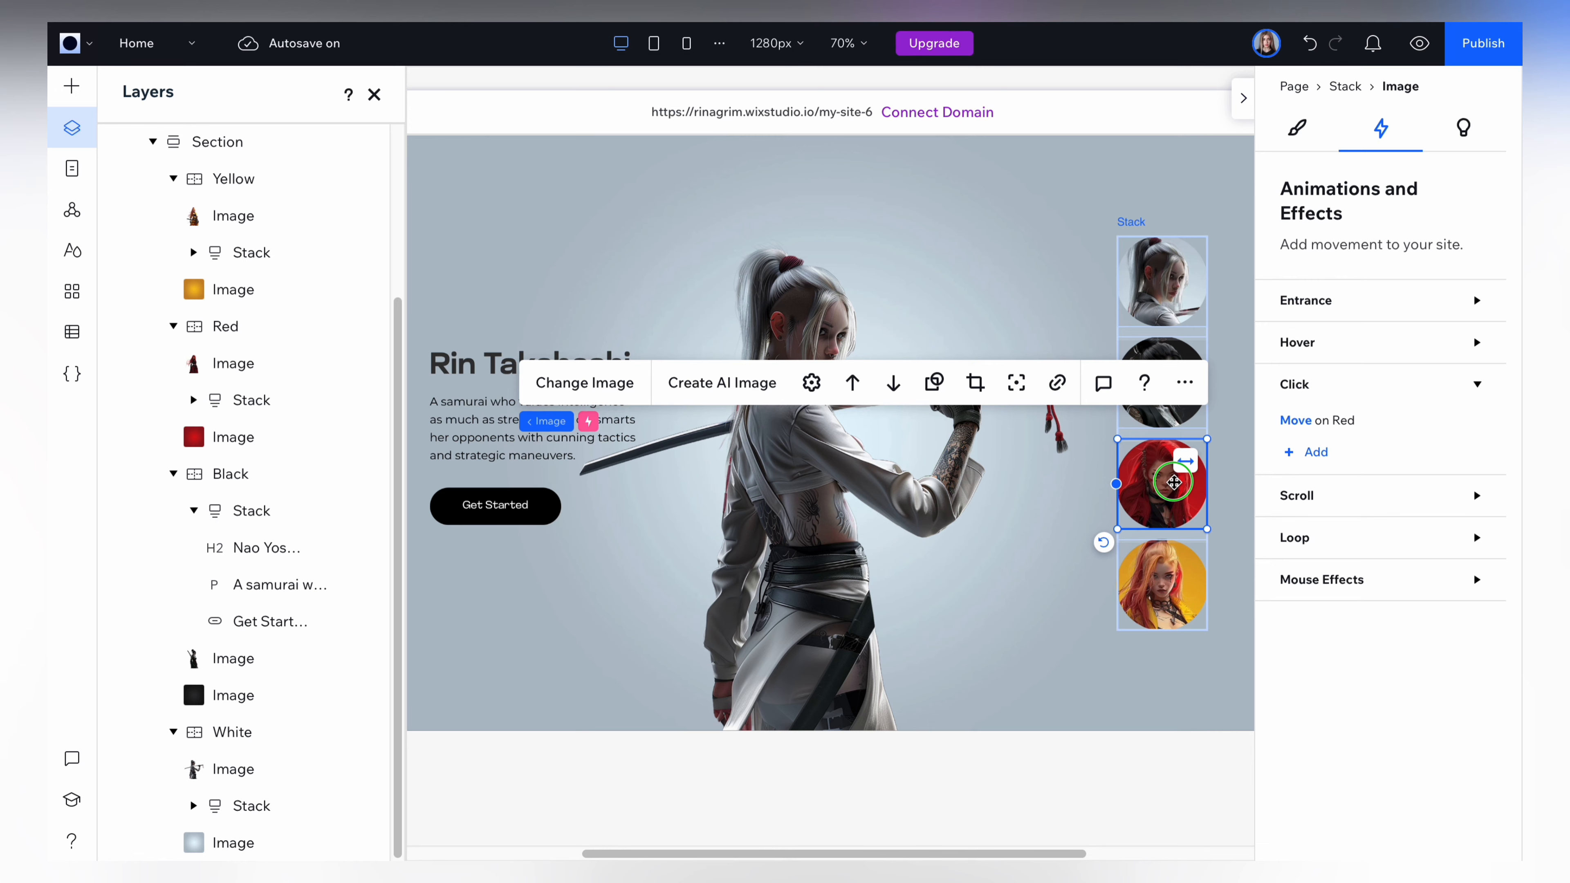
left_click(1315, 454)
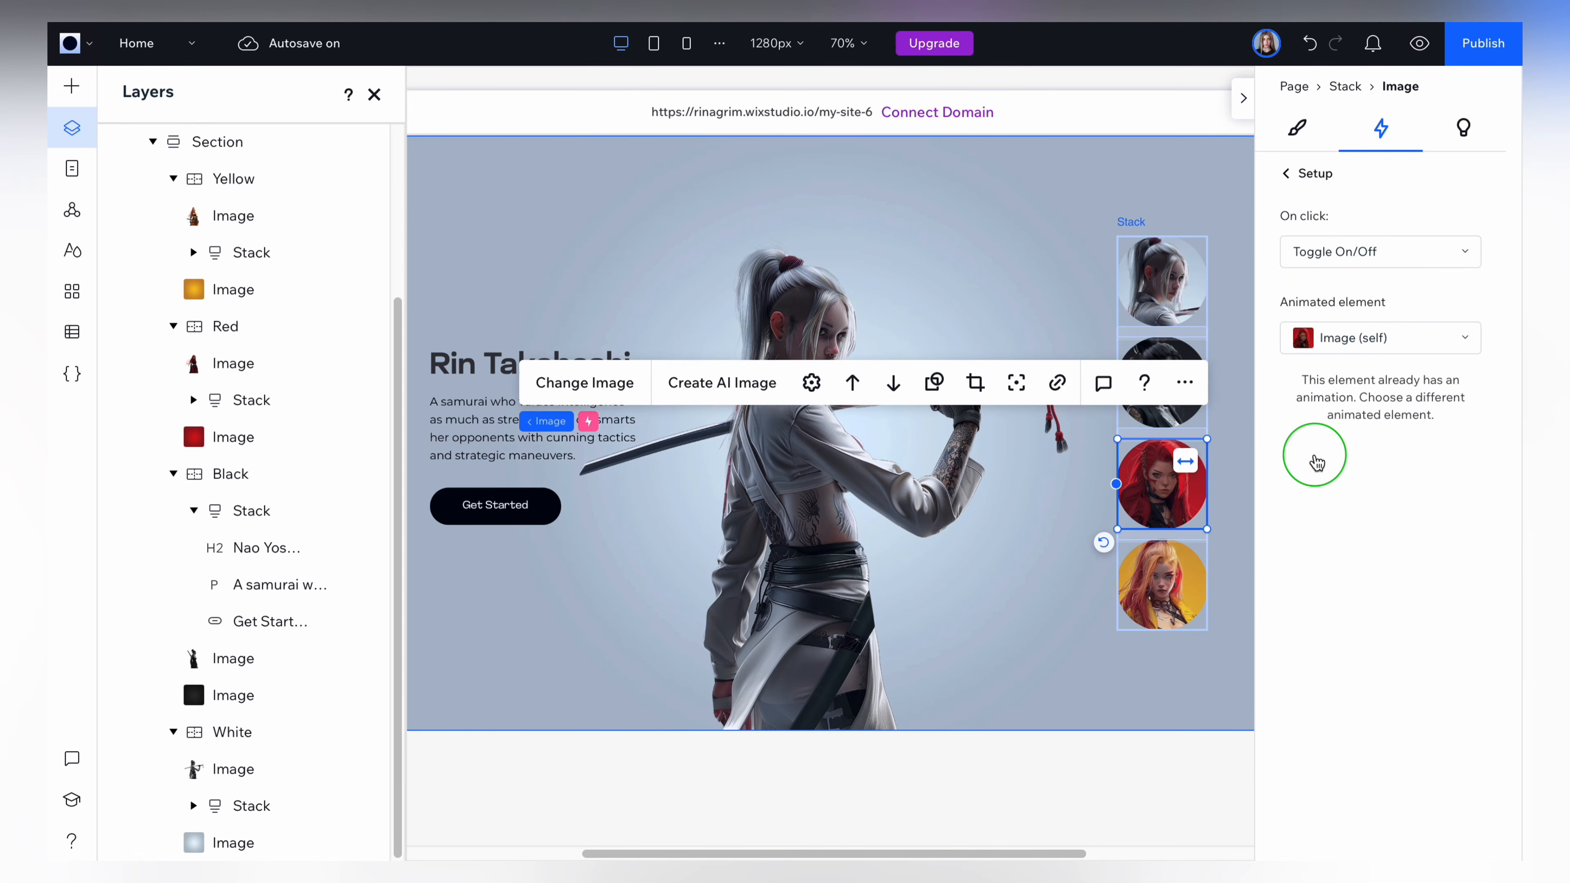
left_click(1344, 339)
left_click(1350, 525)
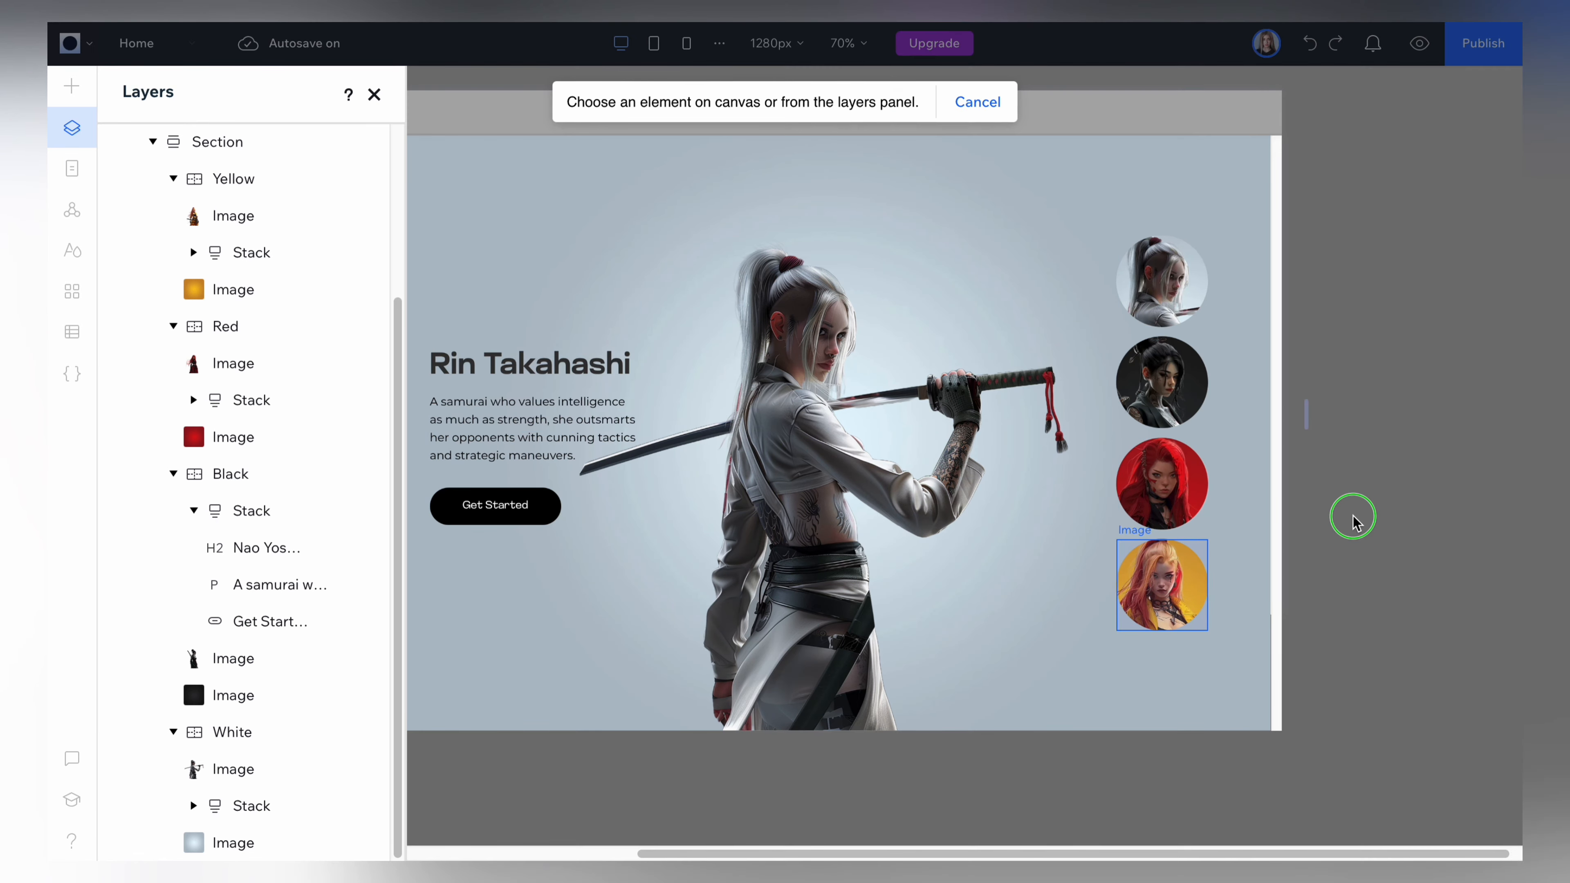
left_click(253, 177)
left_click(1373, 255)
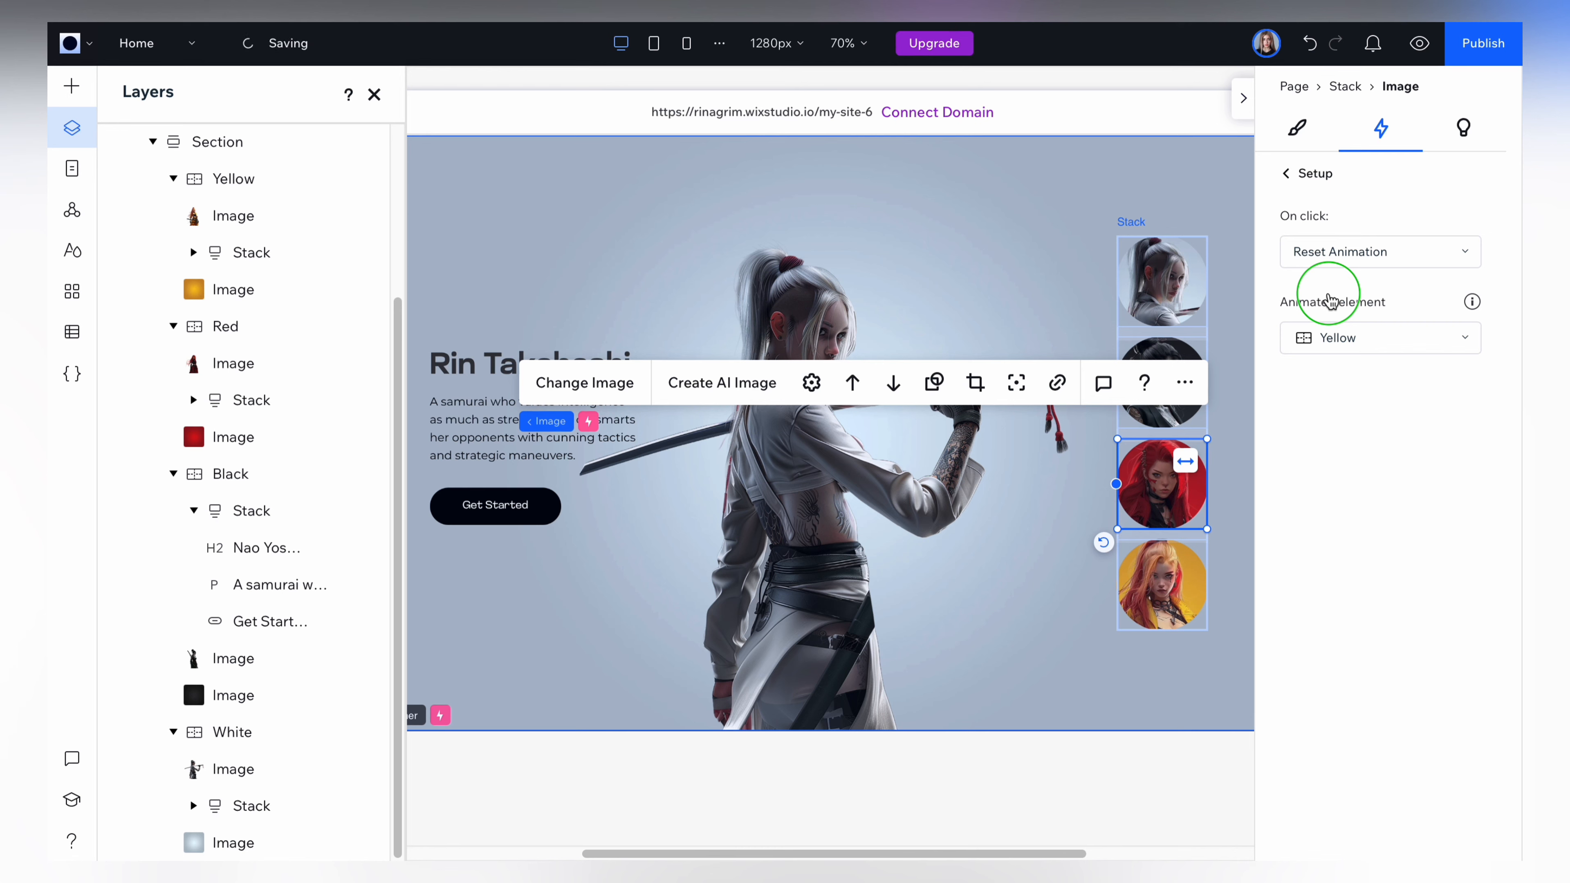
left_click(1287, 176)
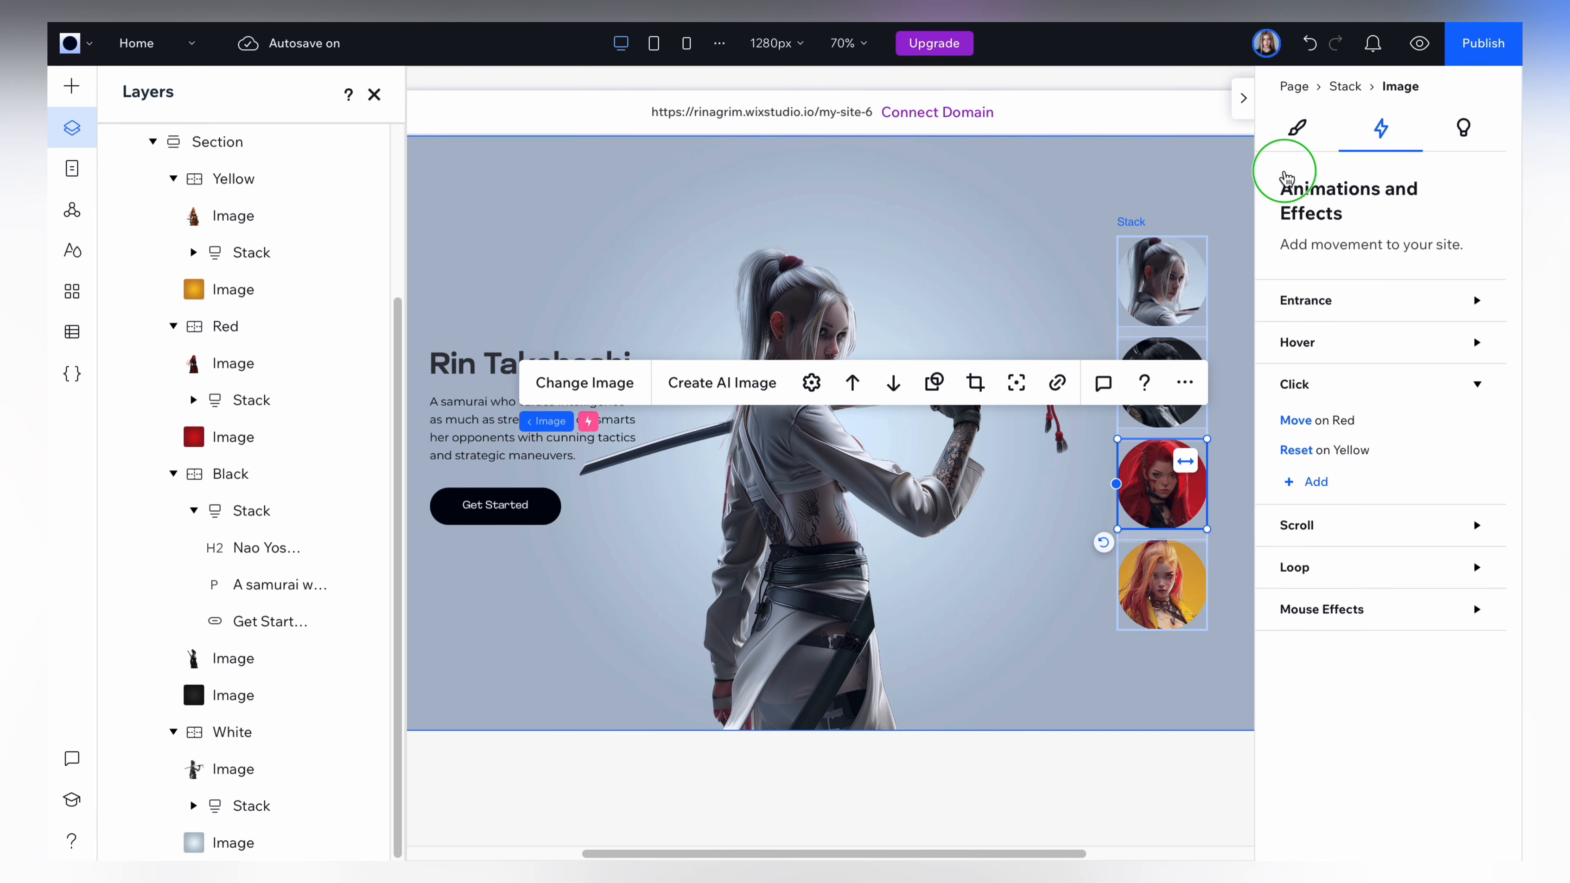
Preview the site and test the click animations of the black, red and yellow profile images.
left_click(1419, 43)
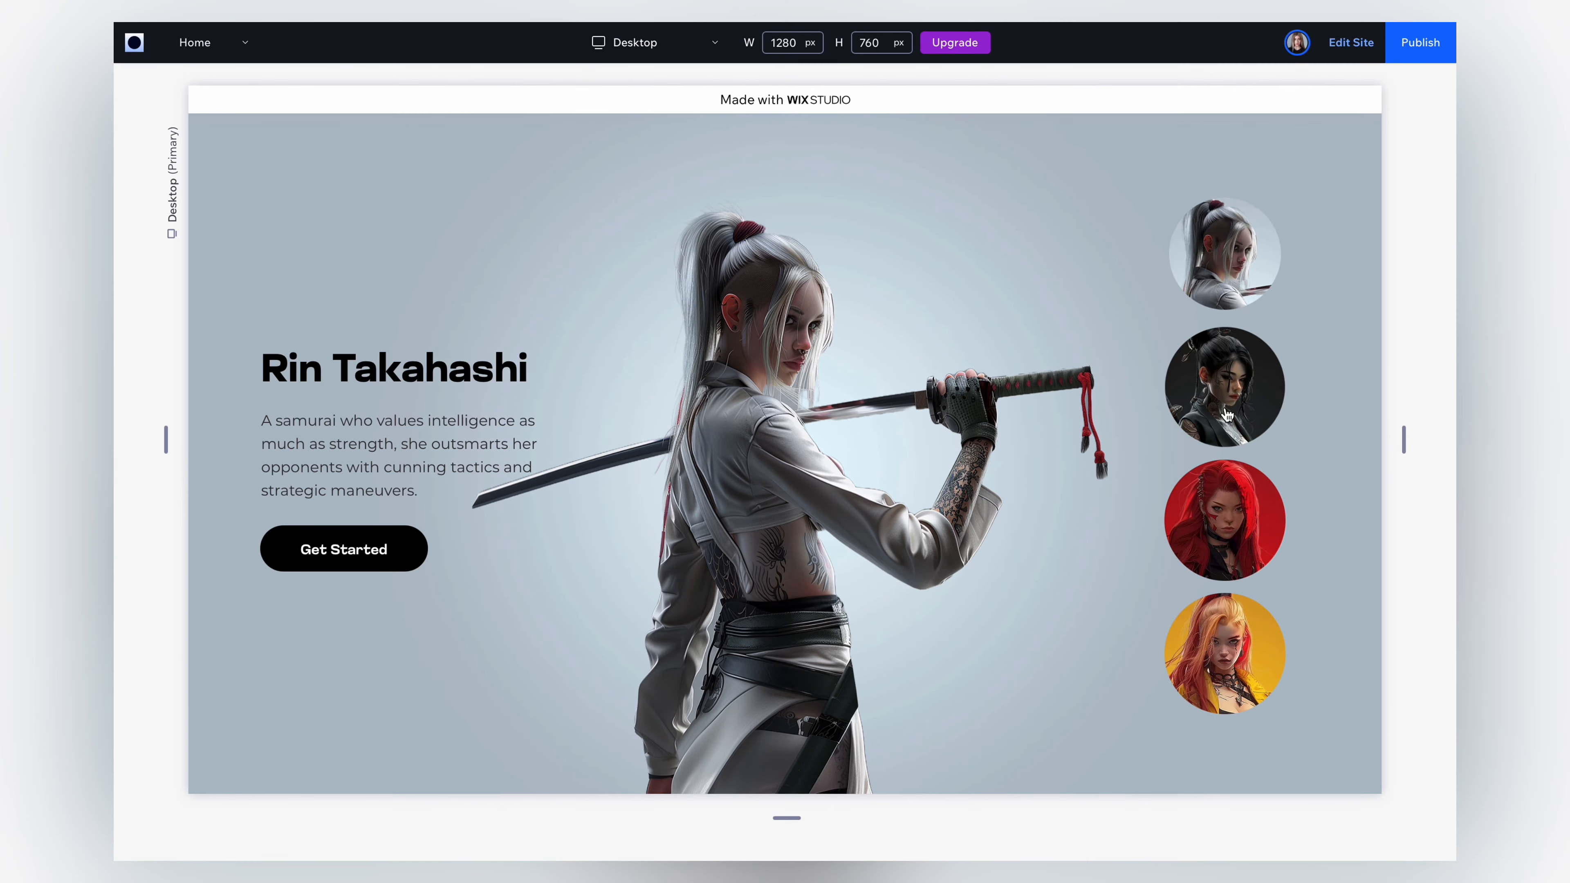
left_click(1227, 423)
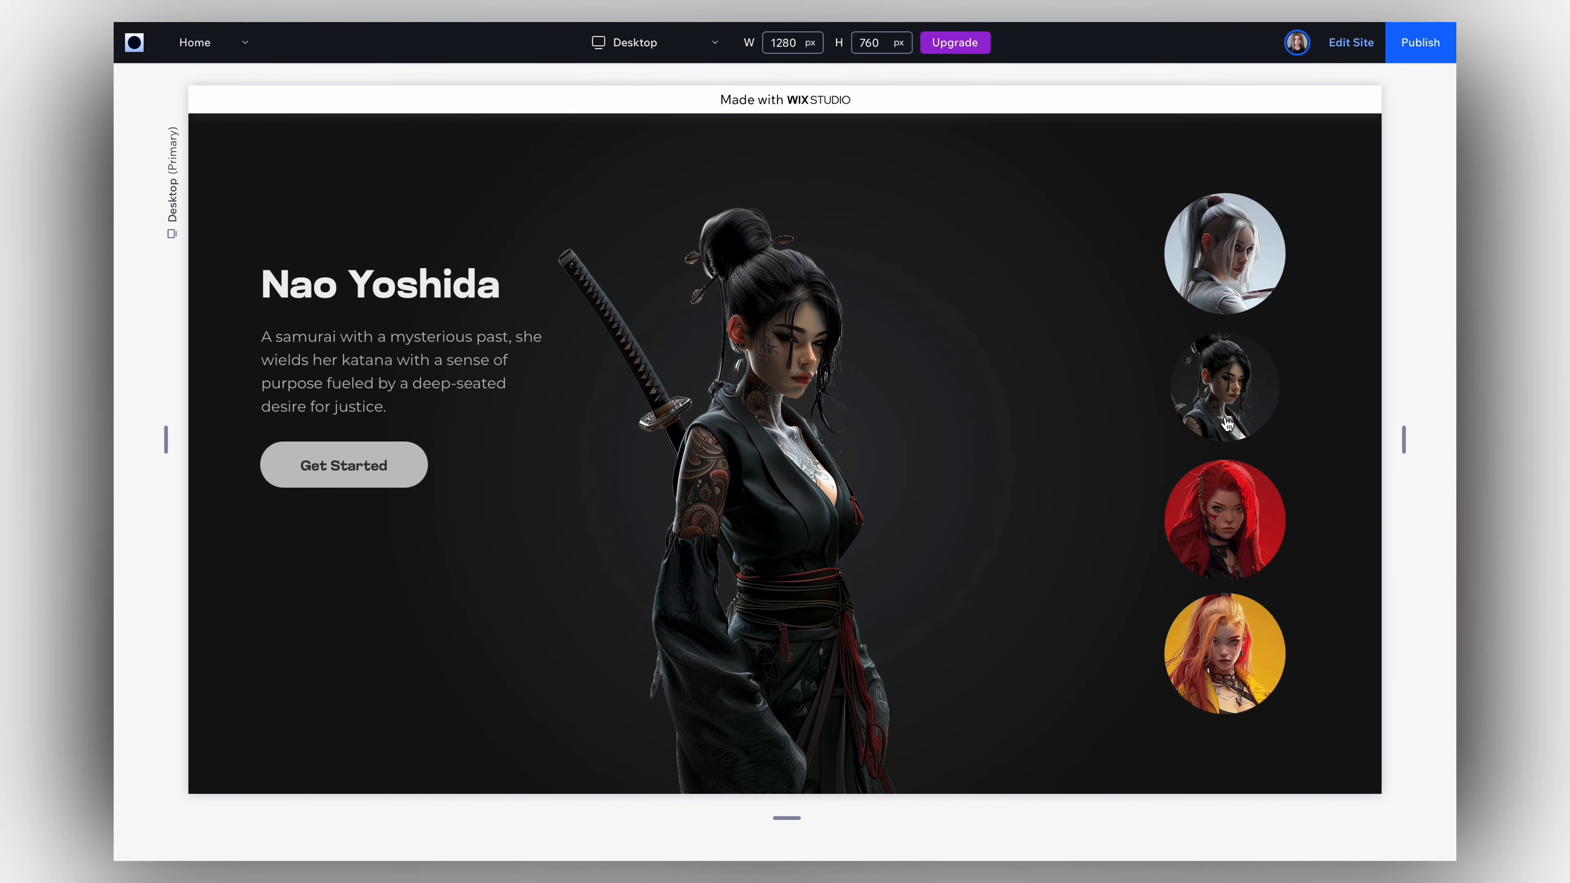
left_click(1214, 525)
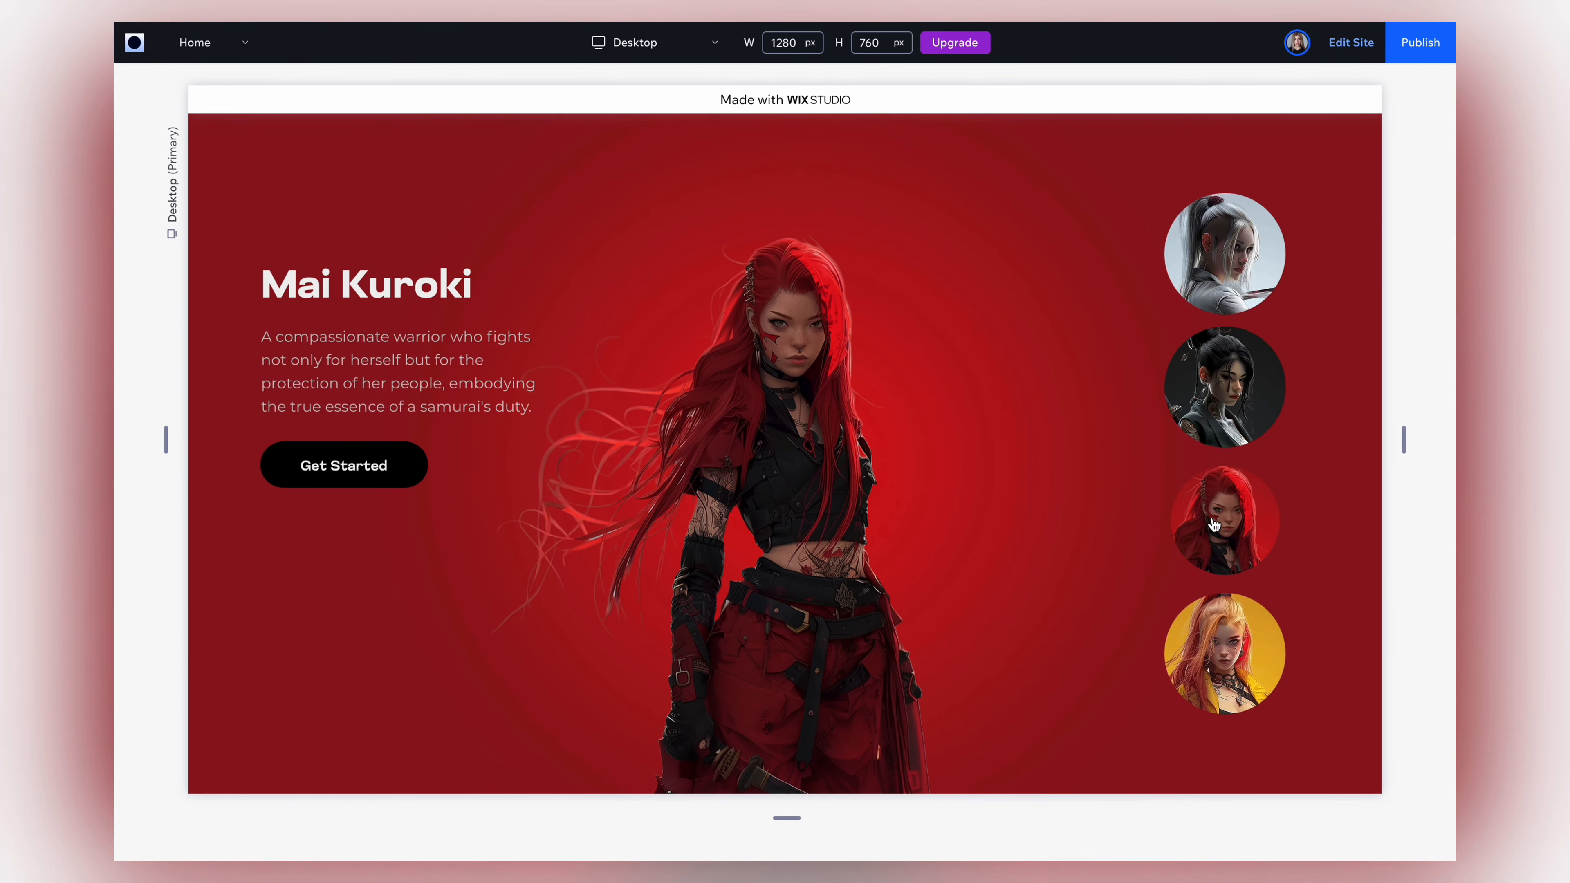
left_click(1221, 656)
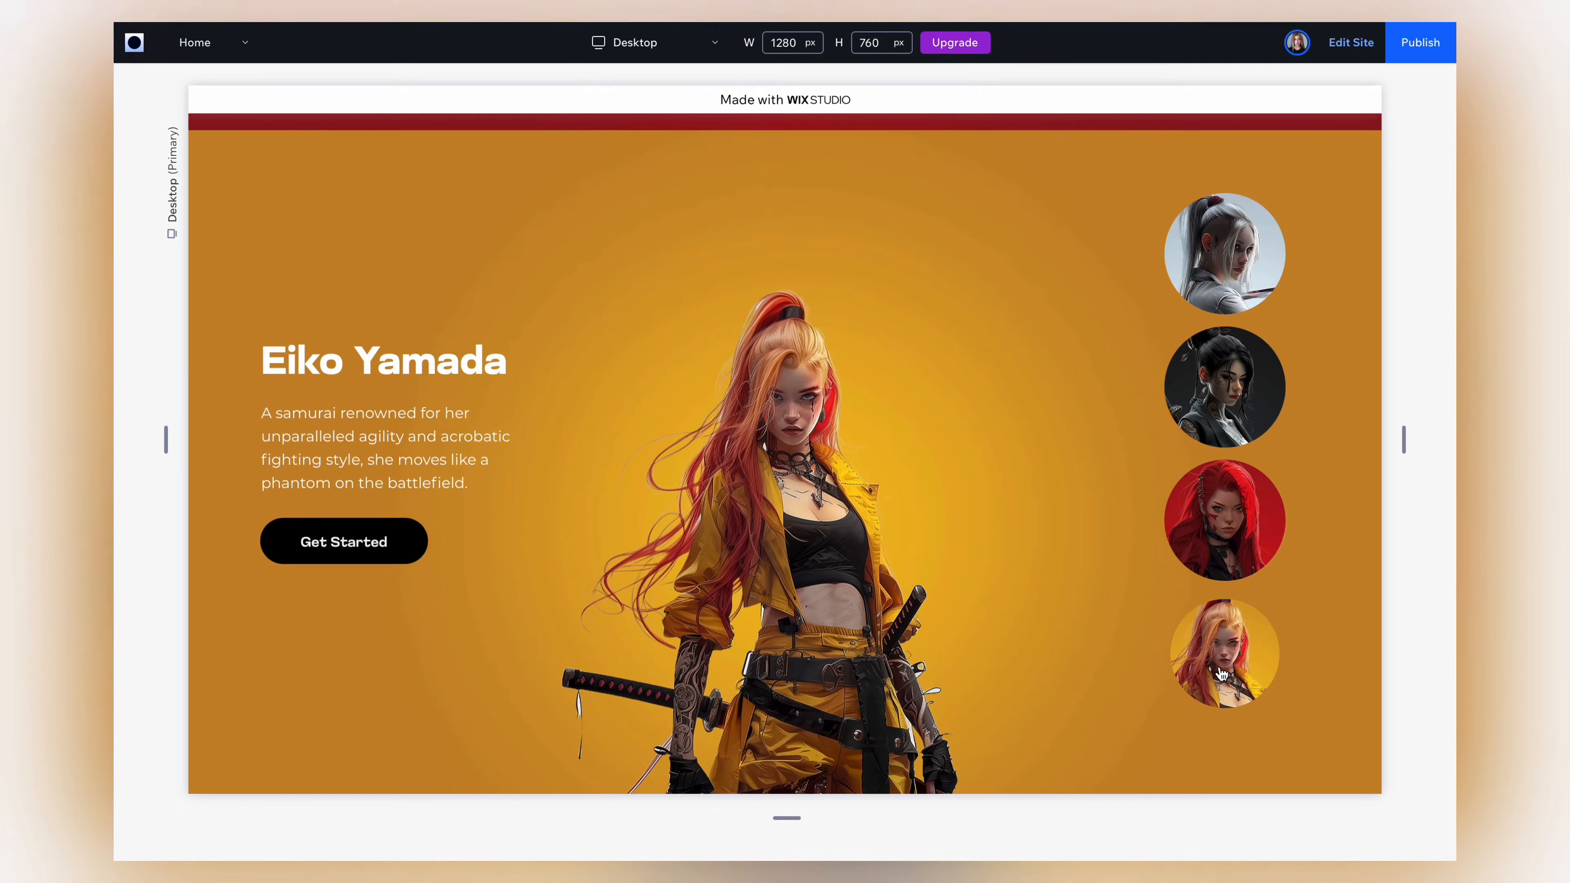